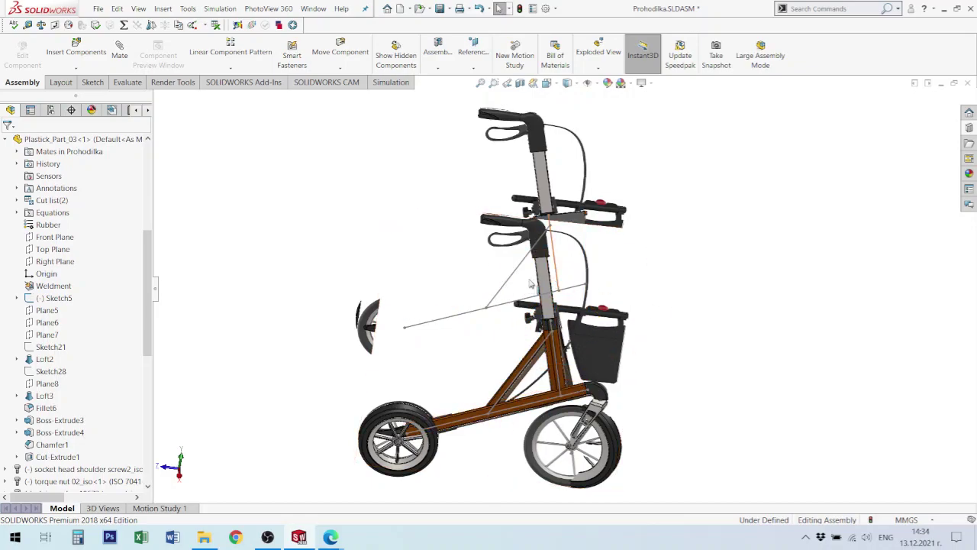
# - Hide Sketch5 of the Plastick_Part_03 component in the assembly
pyautogui.click(61, 299)
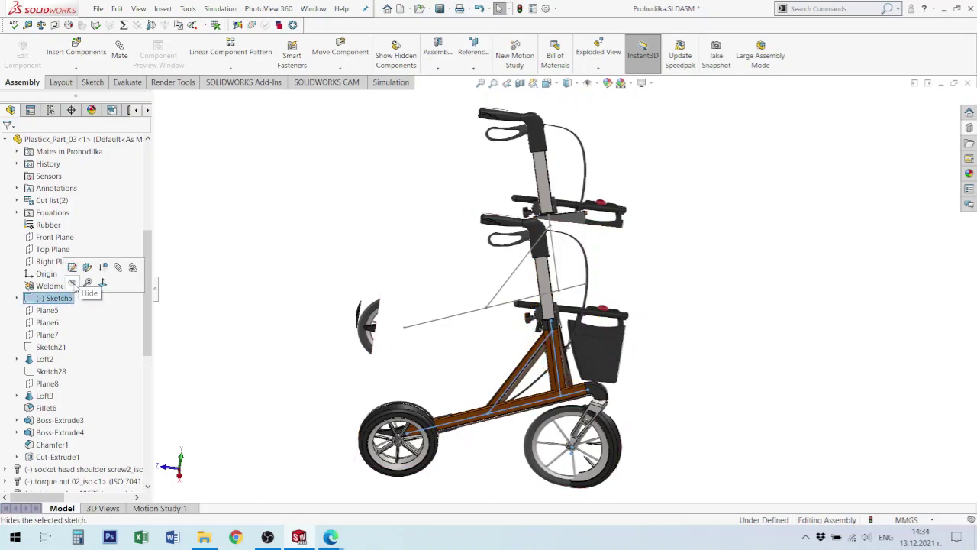
pyautogui.click(72, 283)
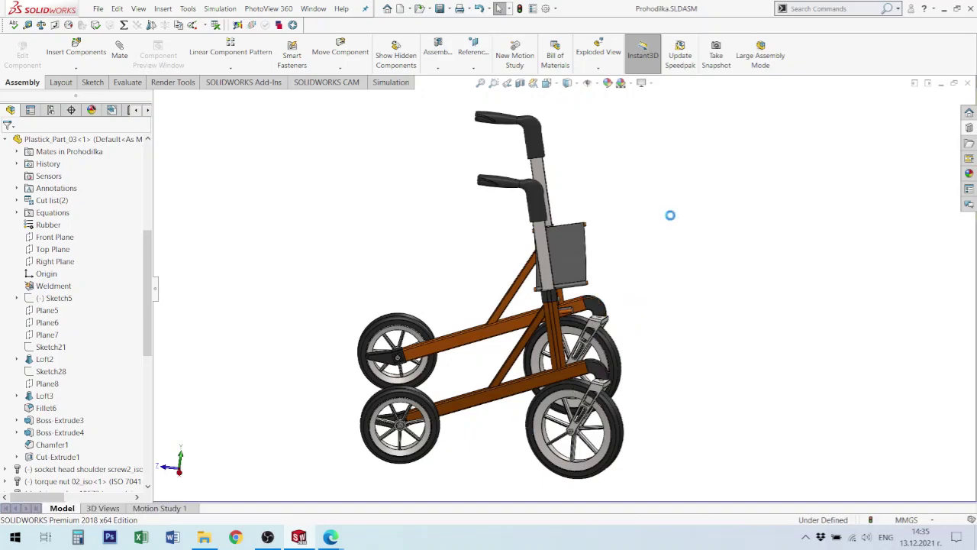
# - Open the Frame_01 component as its own part and close the Prohodilka assembly
pyautogui.click(535, 384)
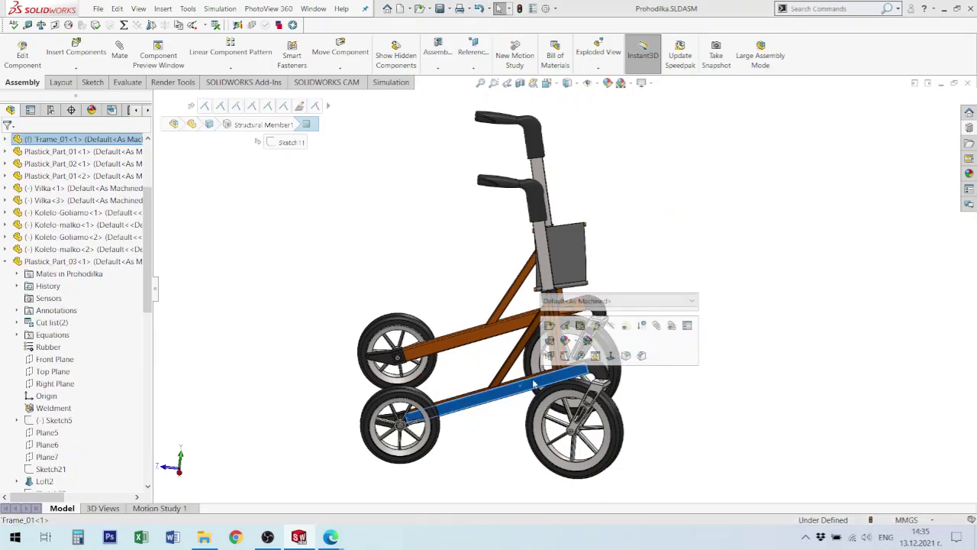
pyautogui.click(551, 326)
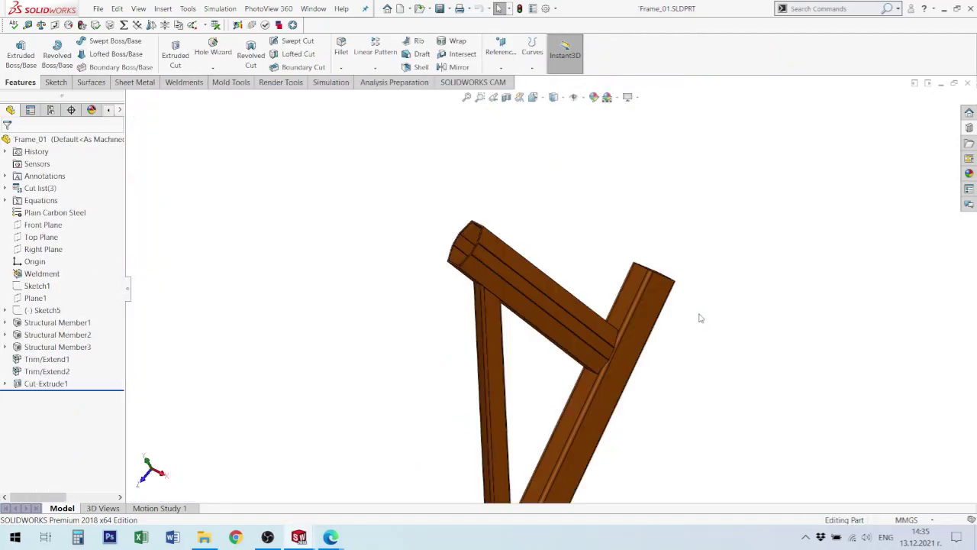
pyautogui.click(968, 83)
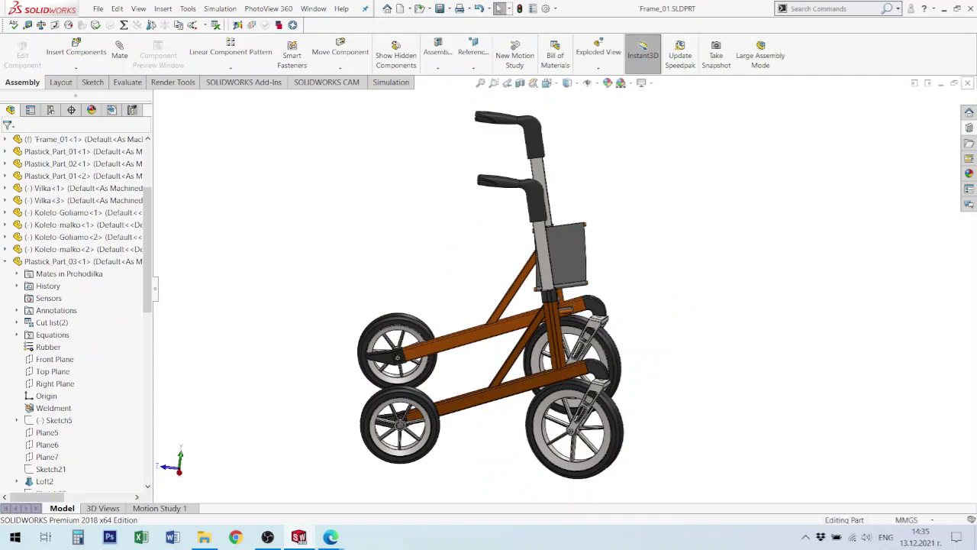
pyautogui.scroll(5, 637, 368)
pyautogui.moveTo(589, 383); pyautogui.dragTo(562, 310, button='middle')
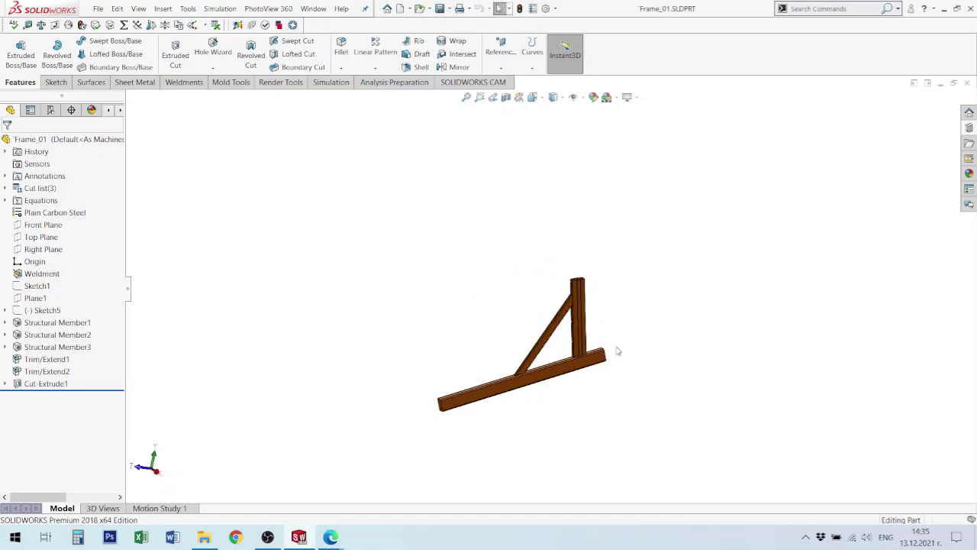
pyautogui.moveTo(618, 351); pyautogui.dragTo(619, 329, button='middle')
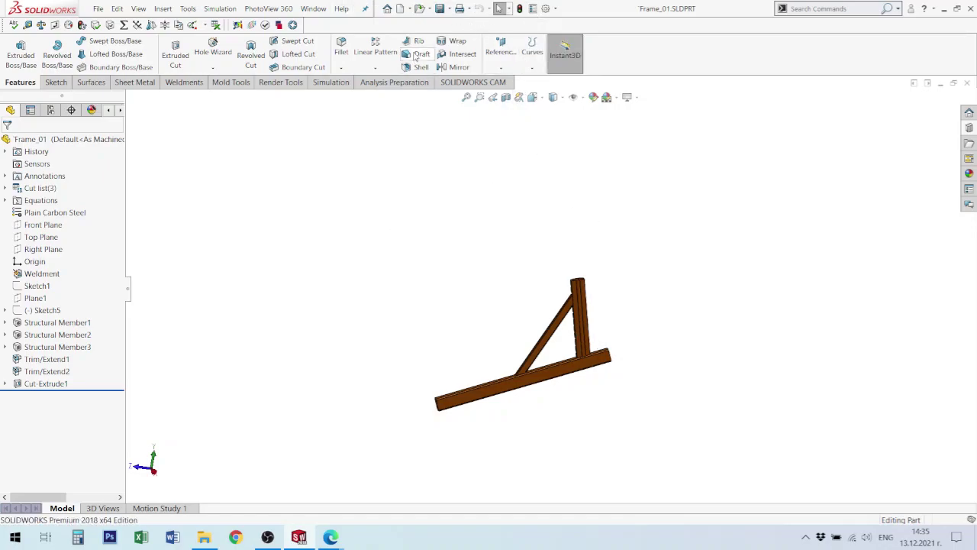
pyautogui.click(313, 9)
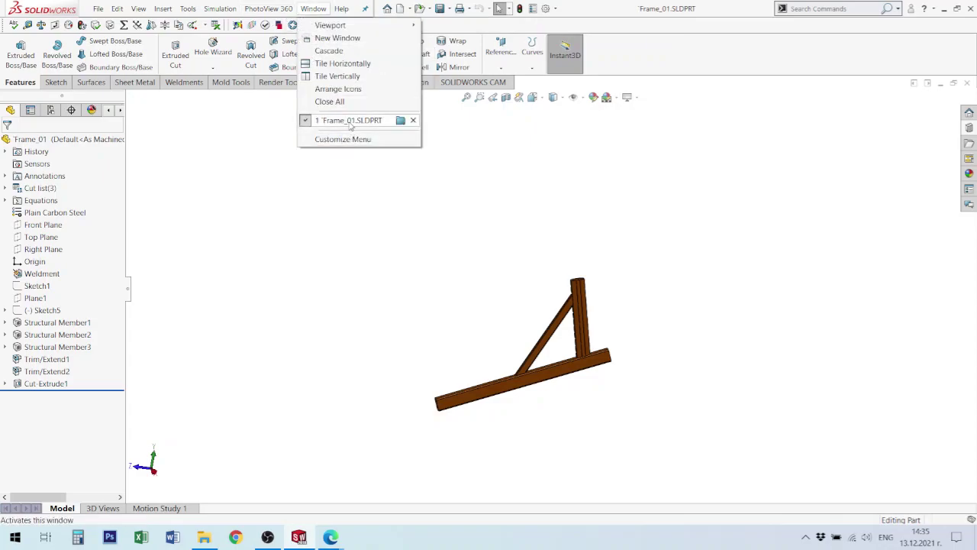
pyautogui.click(409, 263)
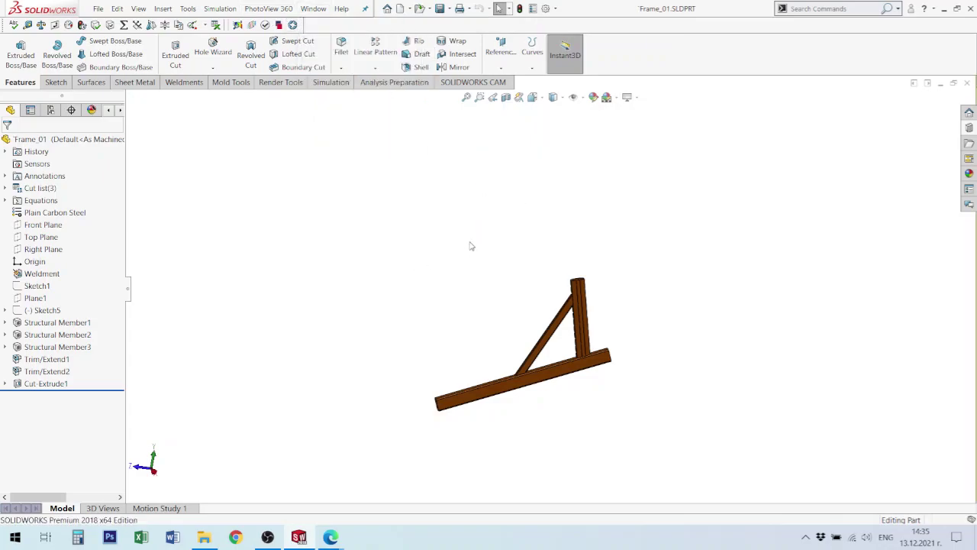
# - Save the frame part under the new file name Jilo_Matal
pyautogui.click(449, 9)
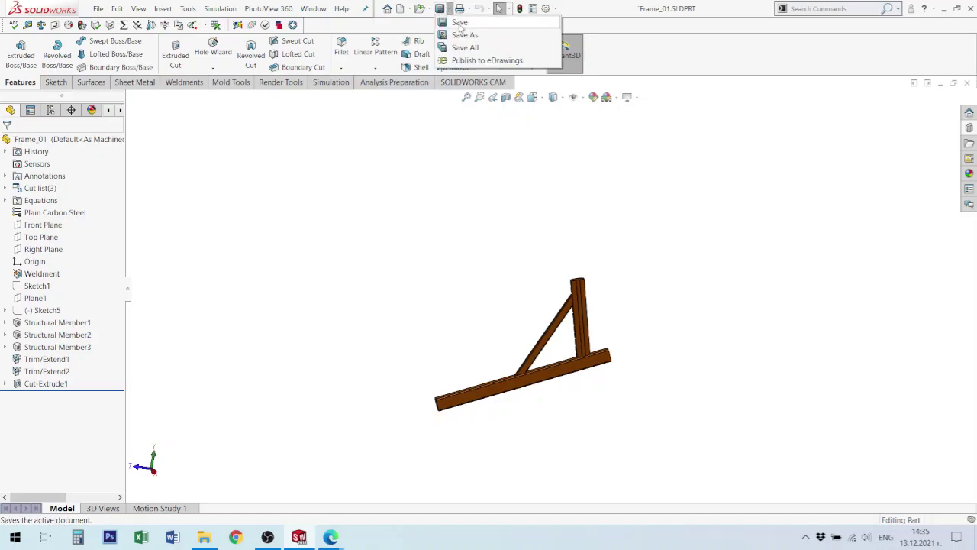
pyautogui.click(463, 34)
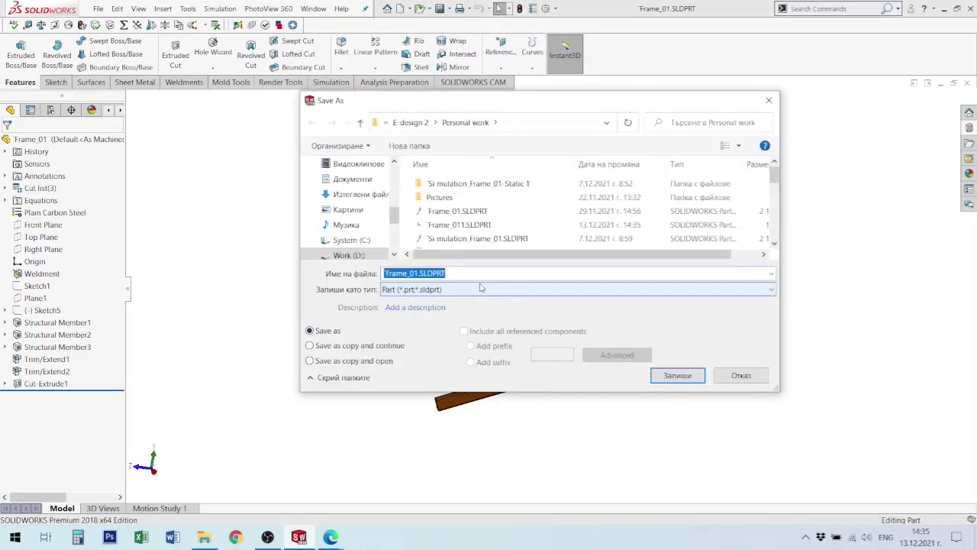
pyautogui.press('BackSpace')
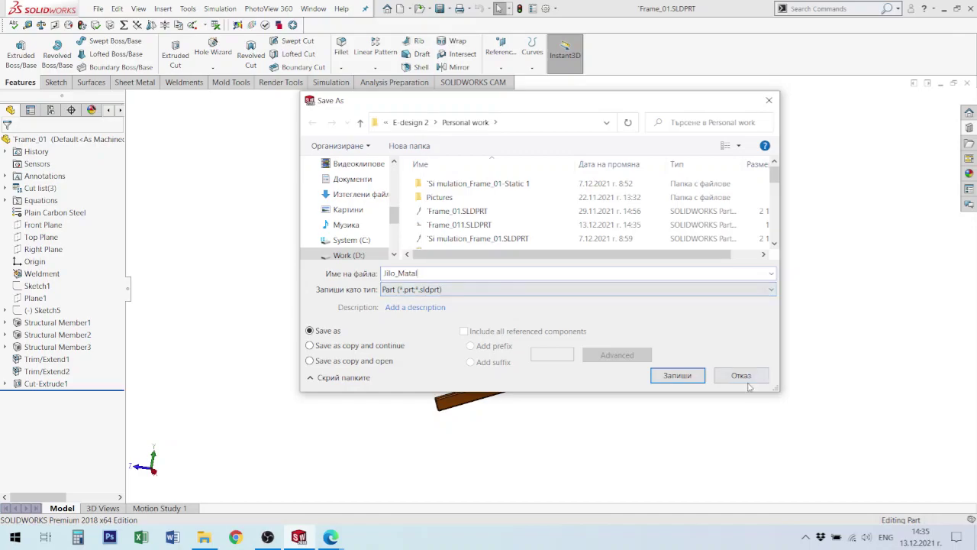
pyautogui.click(688, 376)
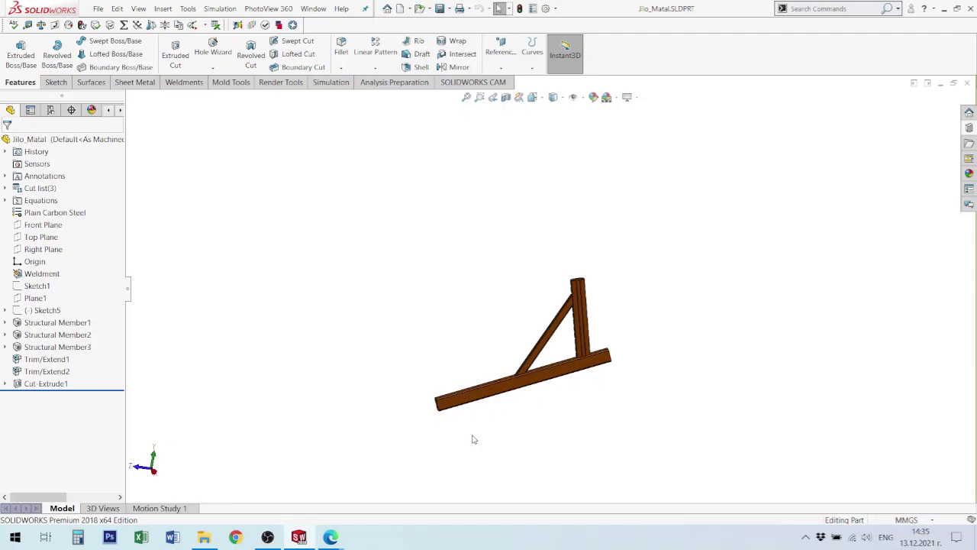
# - Delete all features from Structural Member1 through Cut-Extrude1, including every dependent item
pyautogui.click(42, 325)
pyautogui.click(42, 324)
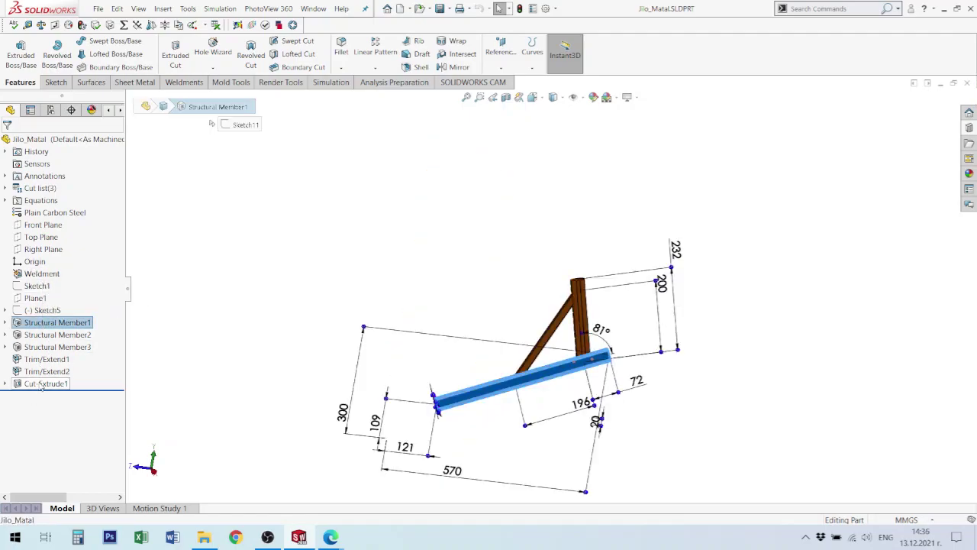
pyautogui.keyDown('shift'); pyautogui.click(42, 384); pyautogui.keyUp('shift')
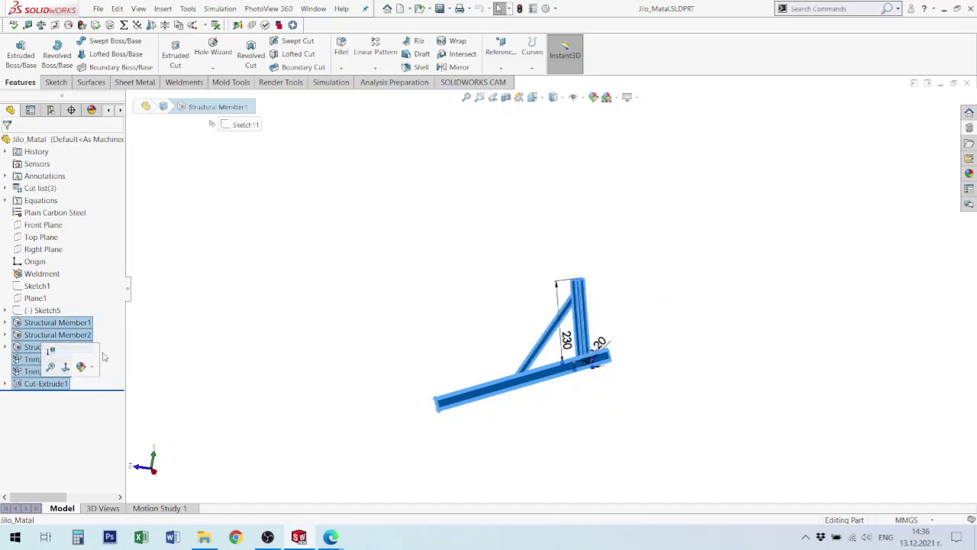
pyautogui.press('Delete')
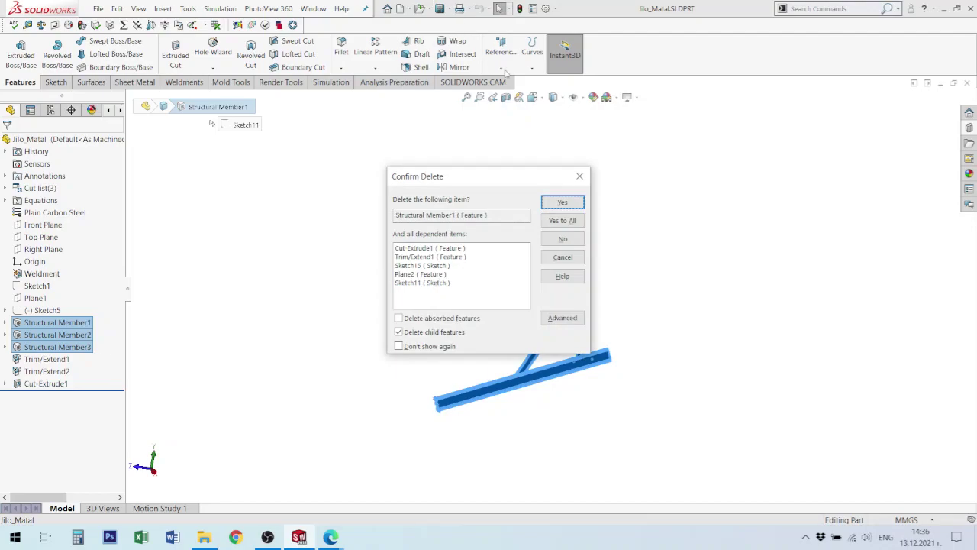
pyautogui.click(563, 221)
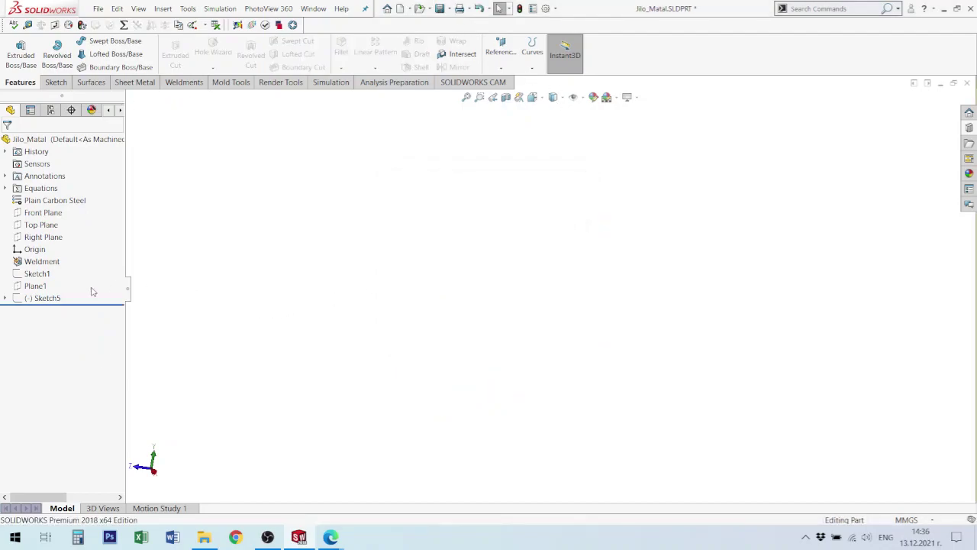
# - Make Sketch5 visible, with its frame lines and walker reference picture
pyautogui.click(28, 297)
pyautogui.click(168, 295)
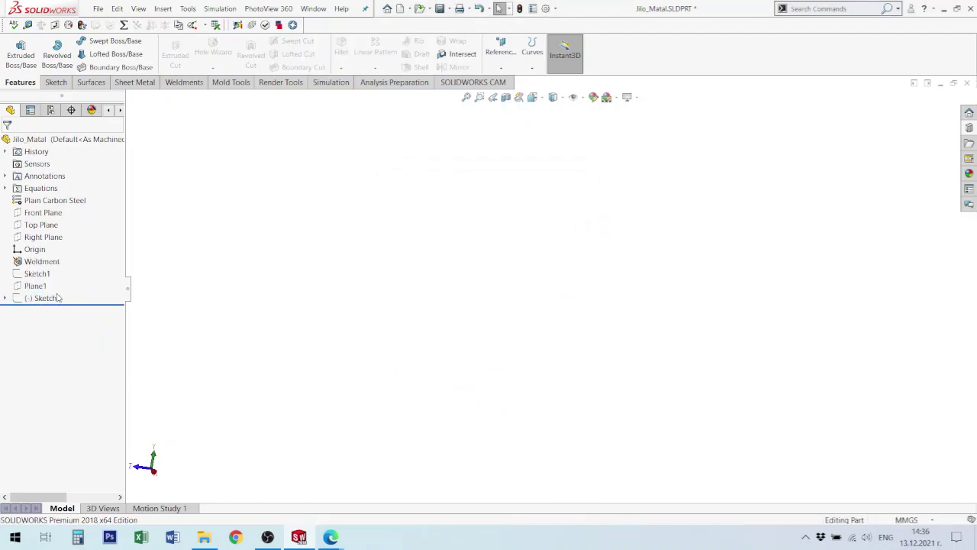
pyautogui.click(48, 297)
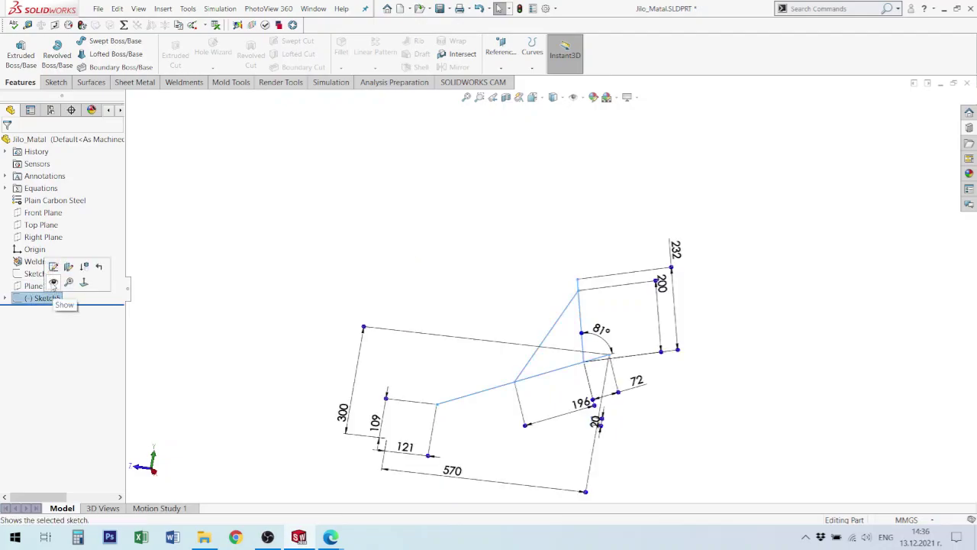
pyautogui.click(53, 284)
# - Examine how the Sketch5 lines follow the frame in the walker picture, from the rear wheel up to the handle
pyautogui.moveTo(676, 382); pyautogui.dragTo(648, 420, button='middle')
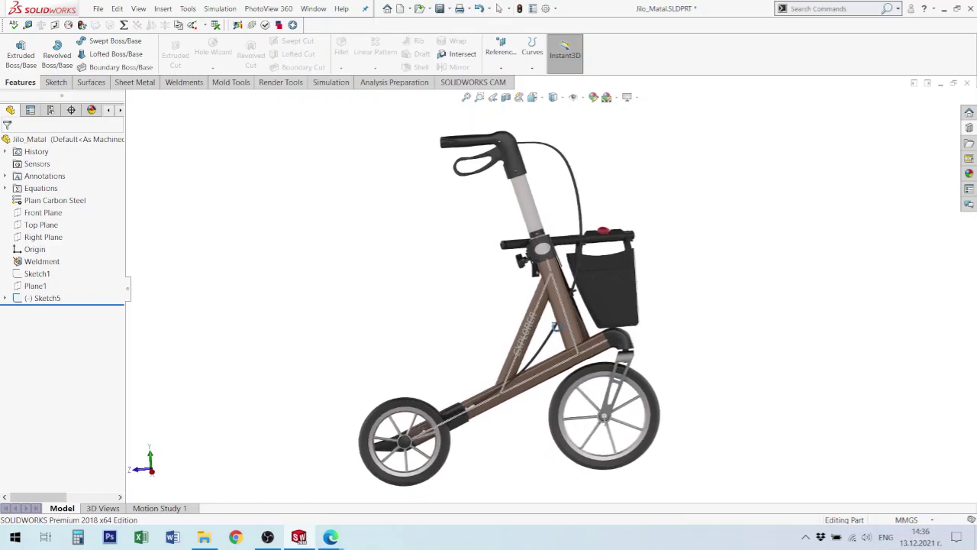
pyautogui.moveTo(556, 327); pyautogui.dragTo(544, 313, button='middle')
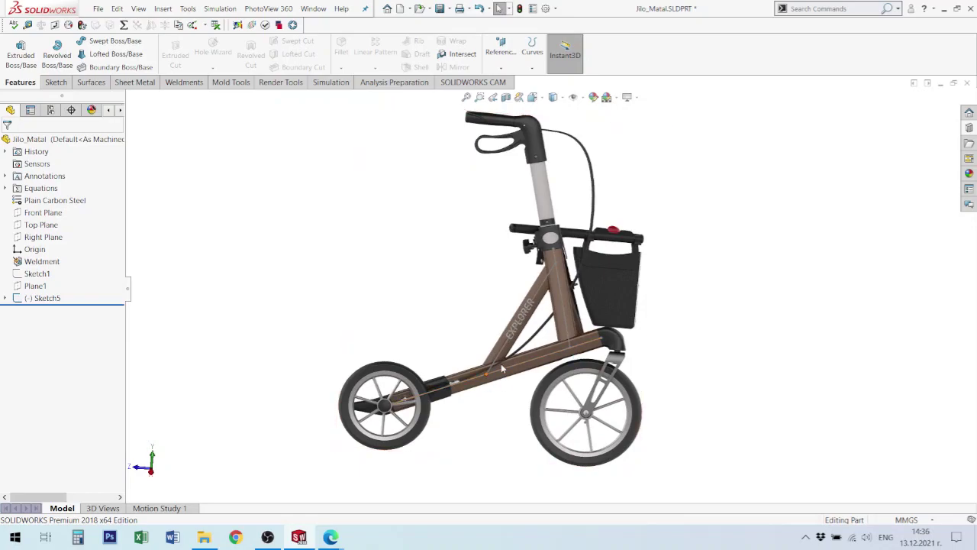
pyautogui.moveTo(504, 369); pyautogui.dragTo(527, 364, button='middle')
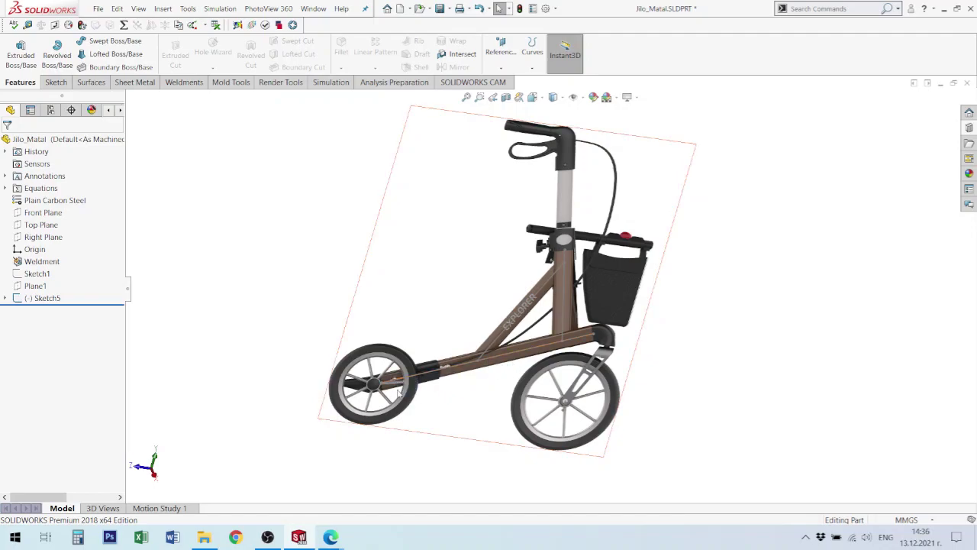
pyautogui.scroll(-5, 398, 391)
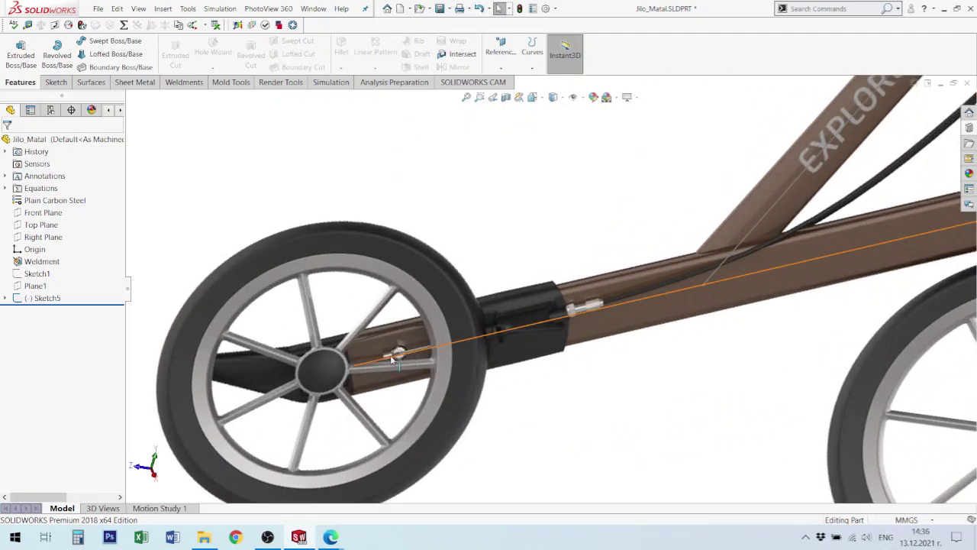
pyautogui.scroll(6, 401, 359)
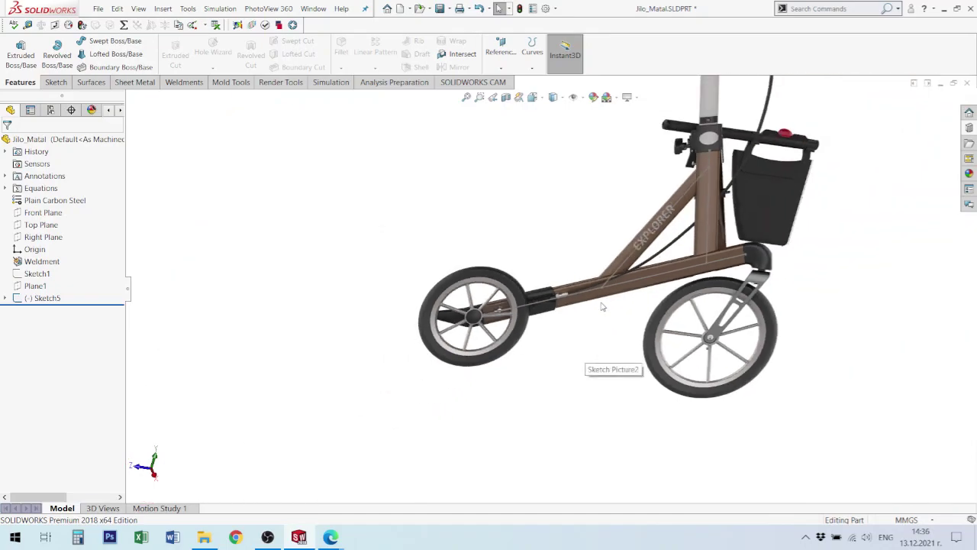
pyautogui.moveTo(641, 270); pyautogui.dragTo(680, 258, button='middle')
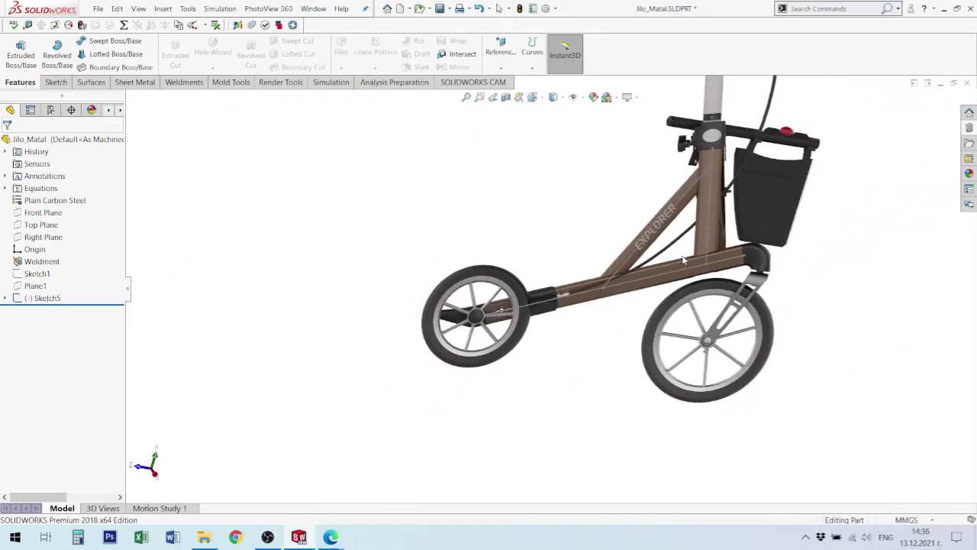
pyautogui.scroll(5, 676, 184)
pyautogui.scroll(-5, 675, 184)
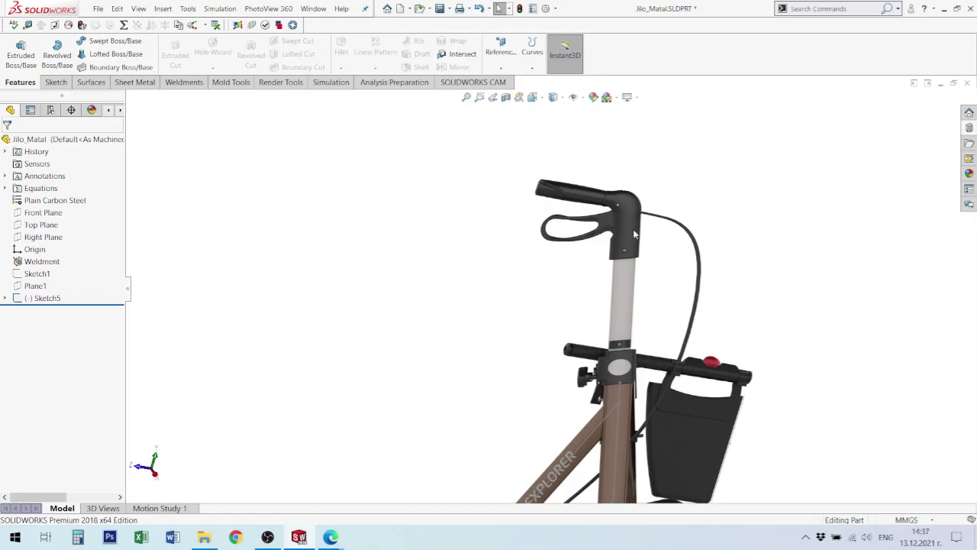
pyautogui.scroll(5, 655, 239)
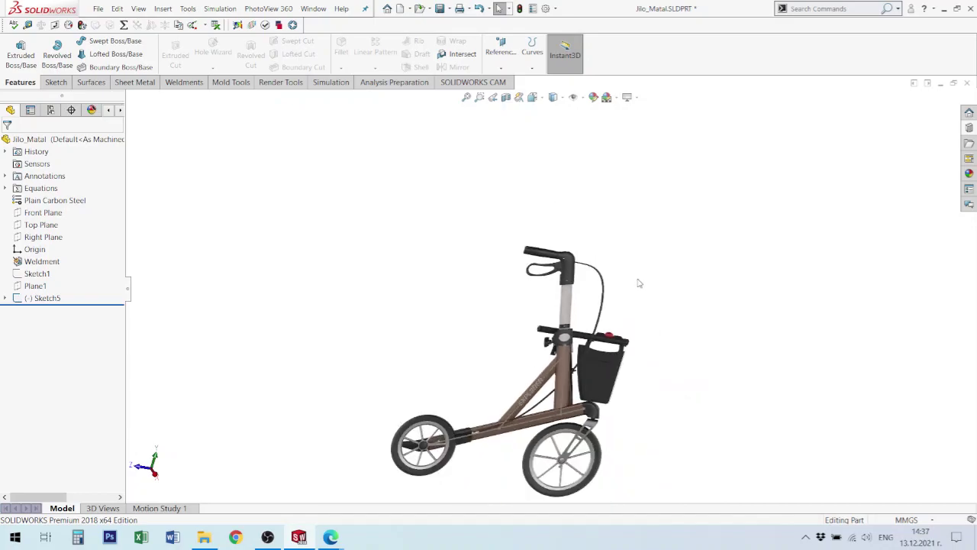
pyautogui.moveTo(553, 296); pyautogui.dragTo(602, 305, button='middle')
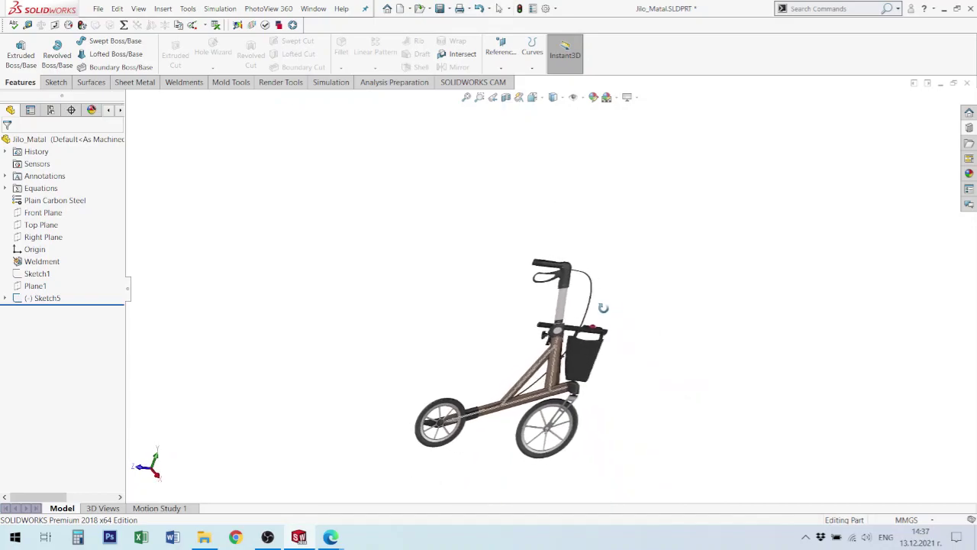
pyautogui.scroll(-5, 551, 324)
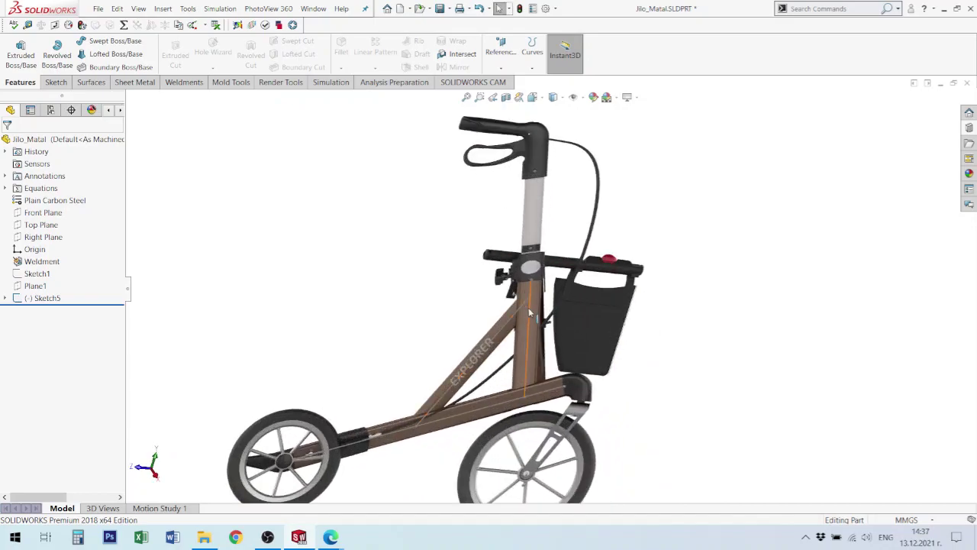
pyautogui.click(528, 307)
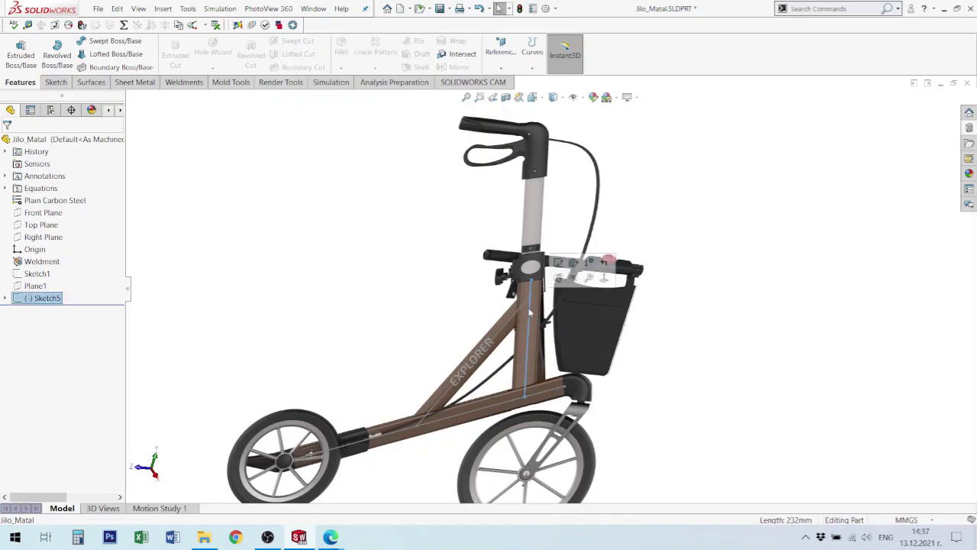
# - Show Sketch1 briefly to inspect the rear wheel circles and compare its dimensions with Sketch5, and hide it again
pyautogui.click(36, 274)
pyautogui.click(46, 257)
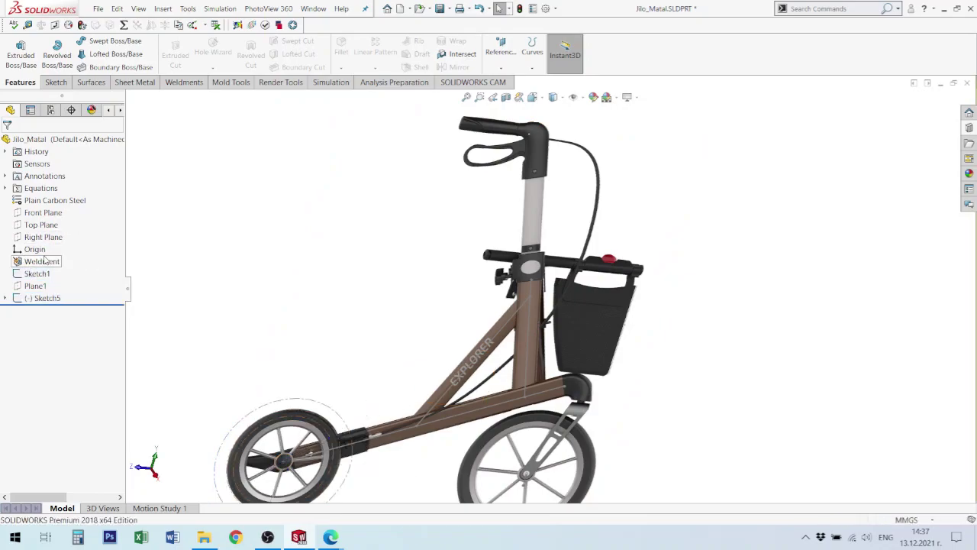
pyautogui.click(45, 299)
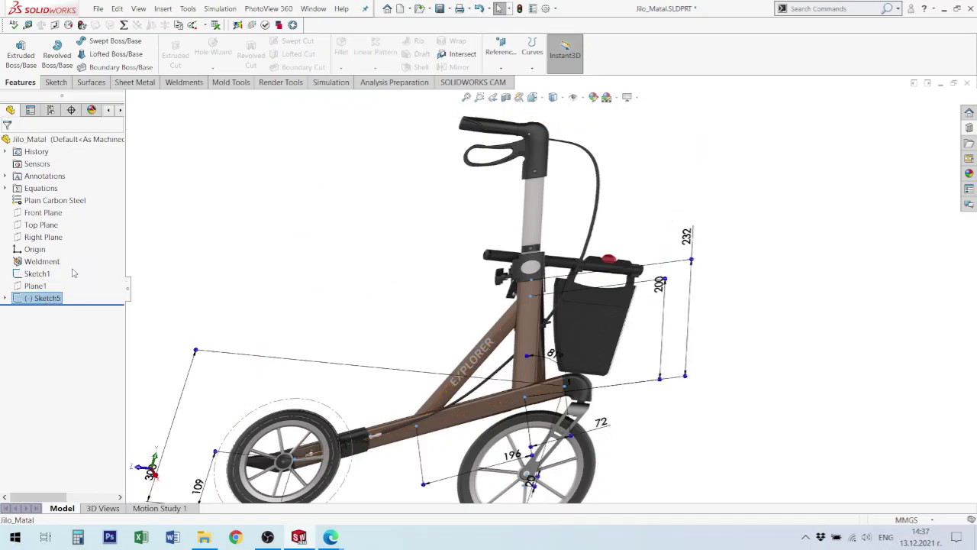
pyautogui.click(32, 273)
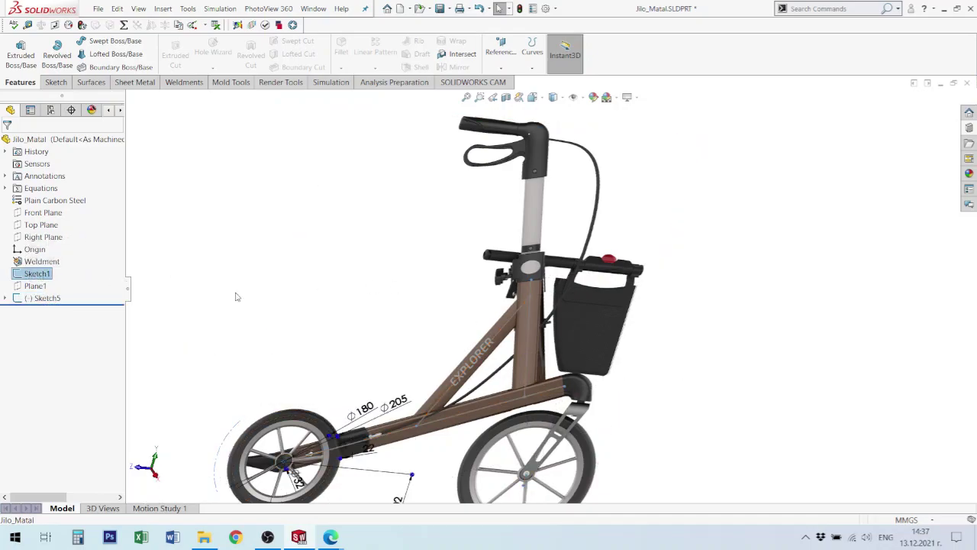
pyautogui.scroll(3, 447, 341)
pyautogui.moveTo(448, 341); pyautogui.dragTo(456, 349, button='middle')
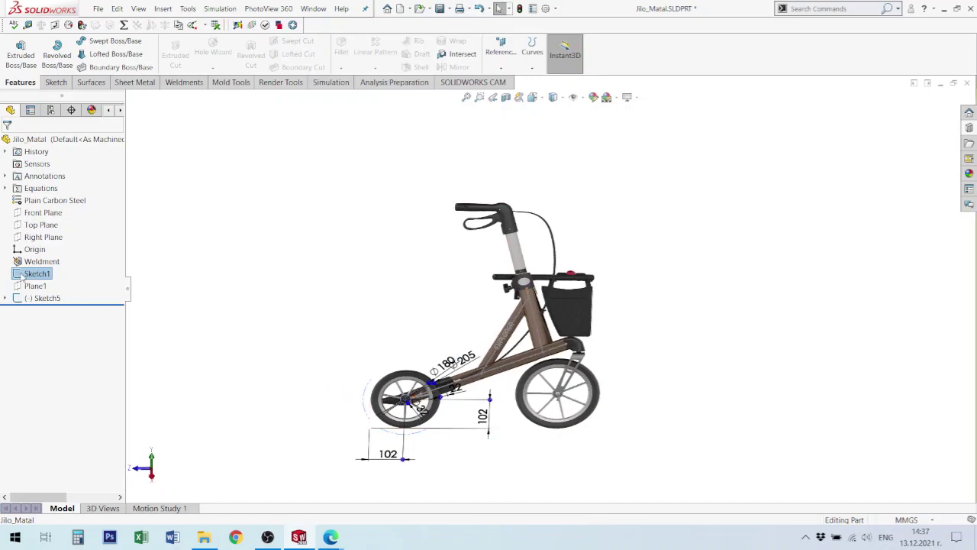
pyautogui.rightClick(17, 278)
pyautogui.click(29, 258)
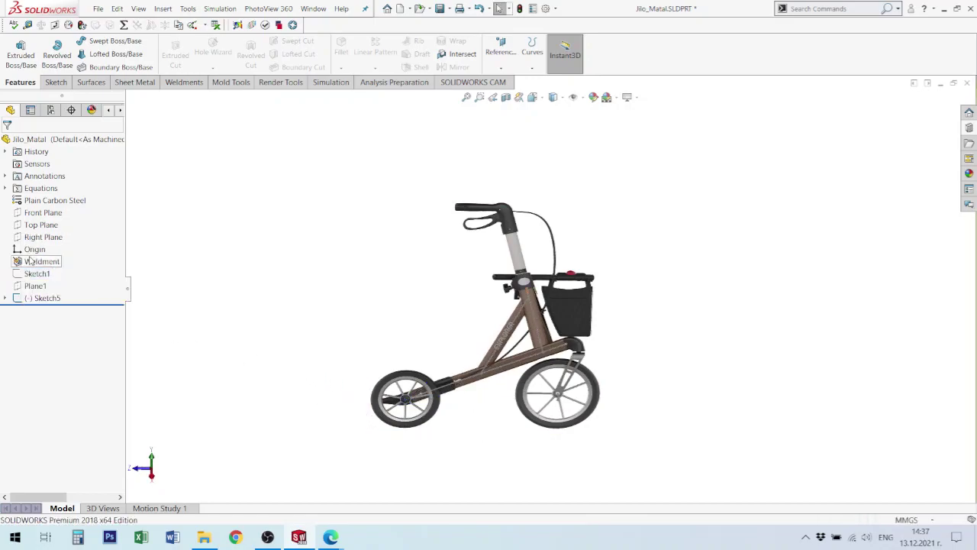
# - Delete Sketch1 together with its dependent Plane1
pyautogui.rightClick(49, 300)
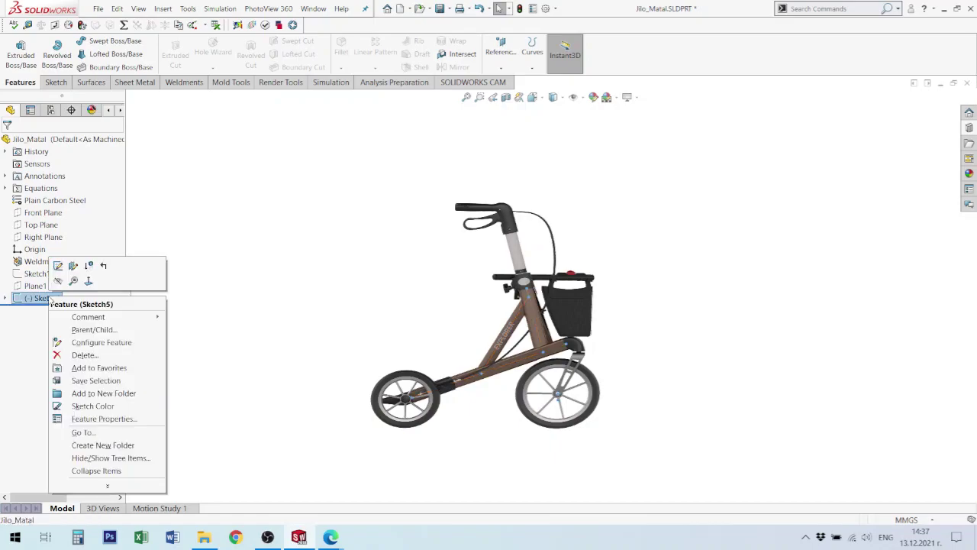
pyautogui.click(278, 330)
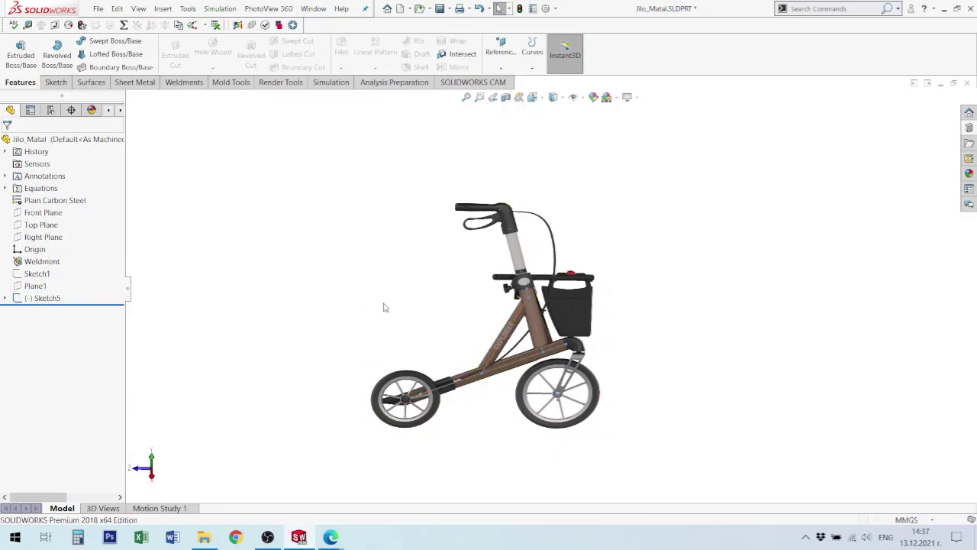
pyautogui.click(32, 275)
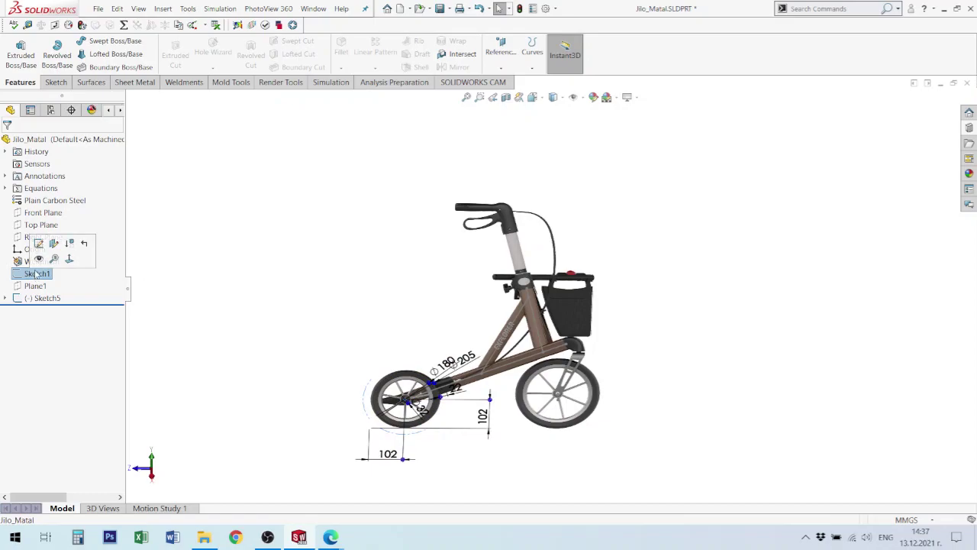
pyautogui.press('Delete')
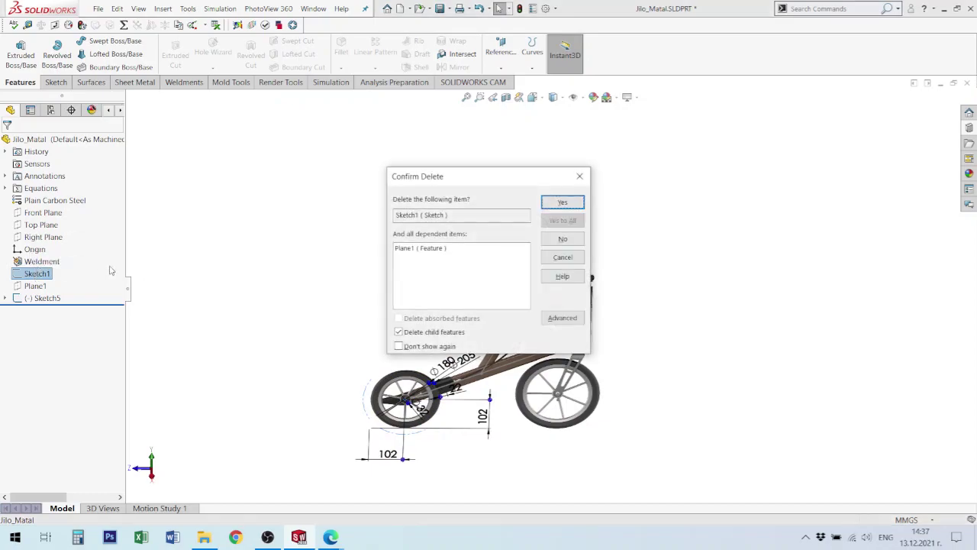
pyautogui.click(563, 201)
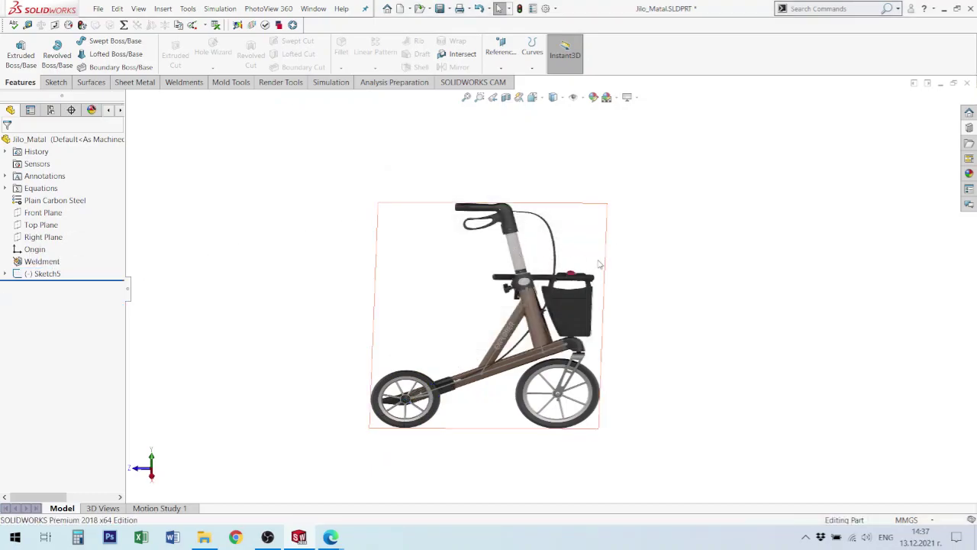
# - Start a new 3D sketch alongside the Sketch5 frame lines
pyautogui.scroll(-5, 512, 395)
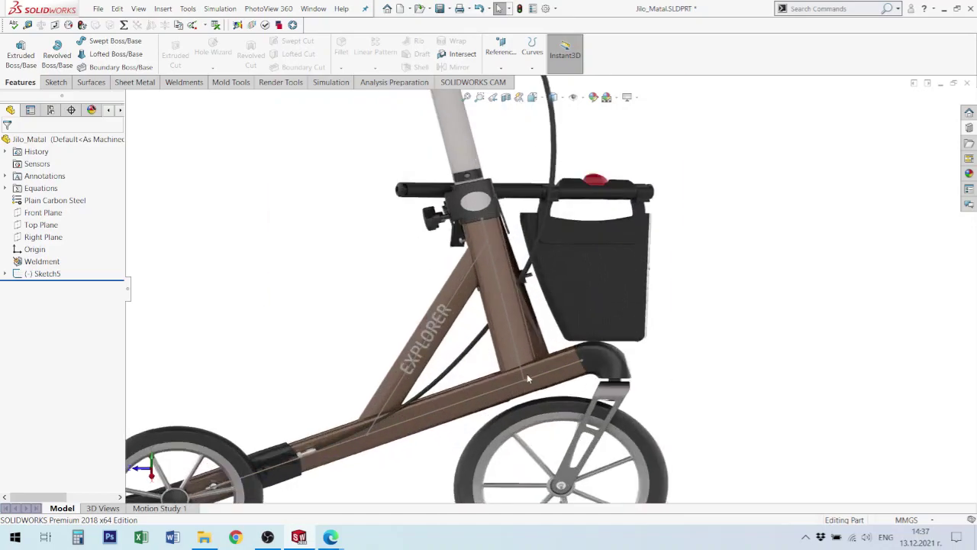
pyautogui.moveTo(527, 378)
pyautogui.mouseDown(button='middle')
pyautogui.moveTo(545, 379)
pyautogui.moveTo(531, 384)
pyautogui.mouseUp(button='middle')
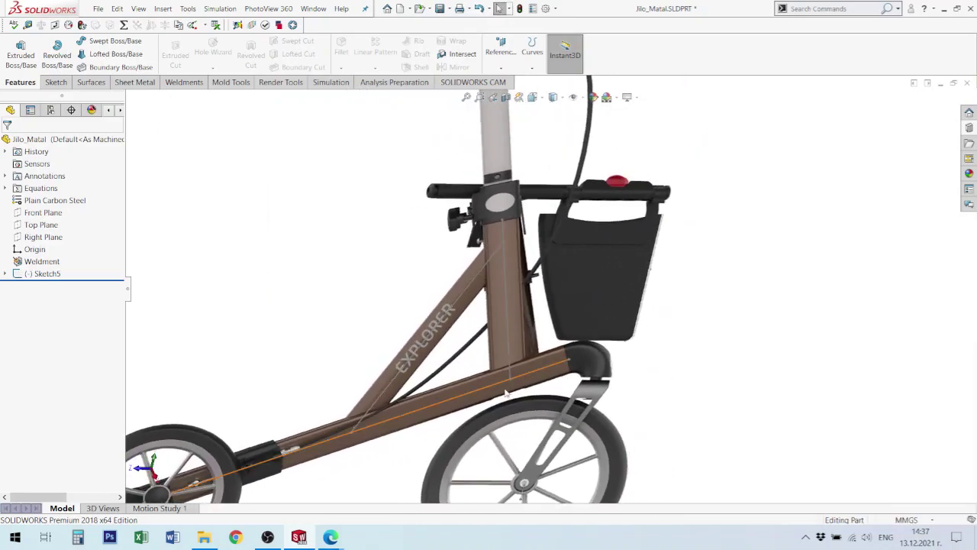
pyautogui.scroll(4, 519, 366)
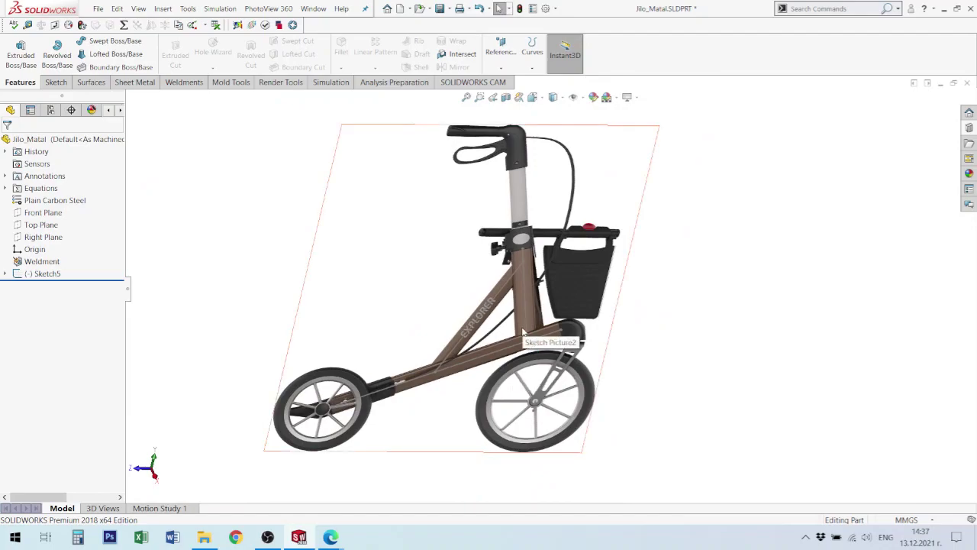
pyautogui.moveTo(522, 334)
pyautogui.mouseDown(button='middle')
pyautogui.moveTo(510, 343)
pyautogui.moveTo(523, 345)
pyautogui.mouseUp(button='middle')
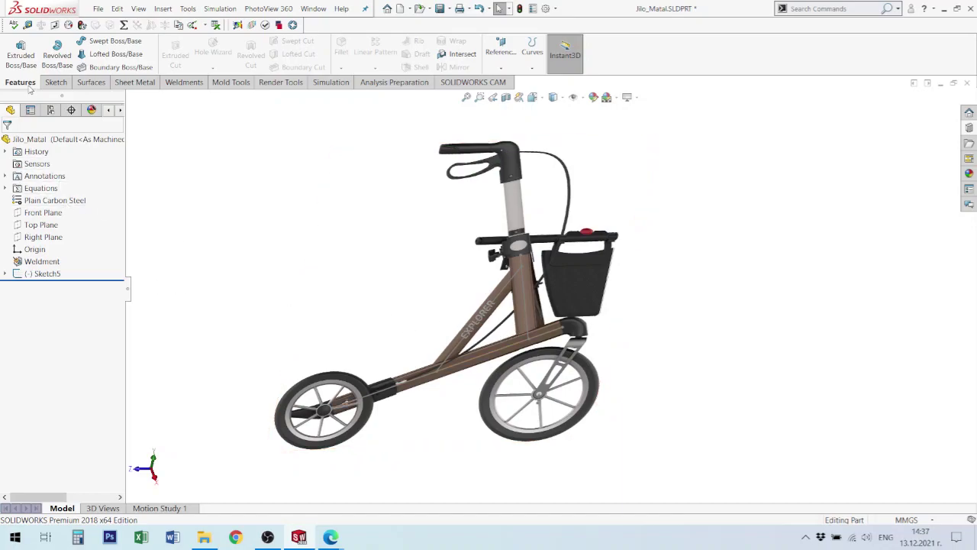
pyautogui.click(61, 84)
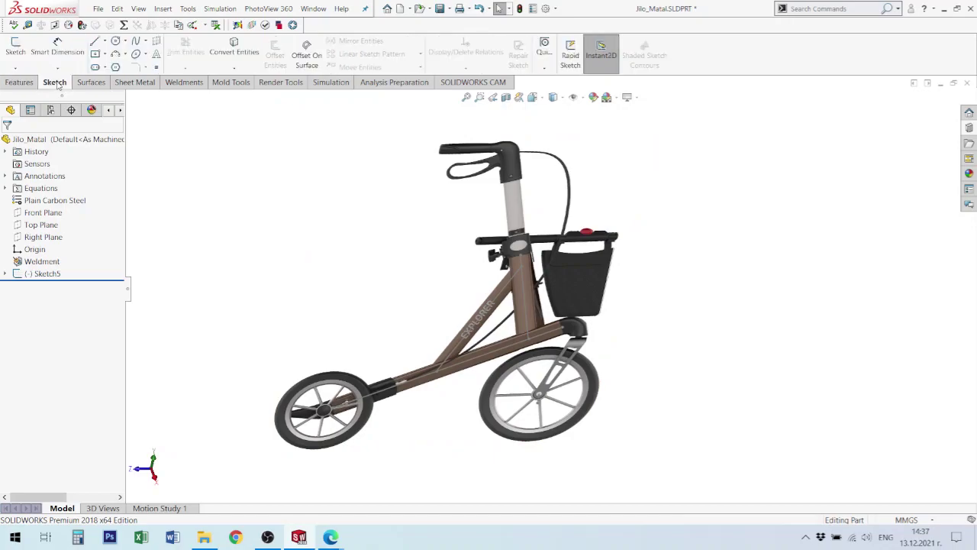
pyautogui.click(17, 68)
pyautogui.click(38, 93)
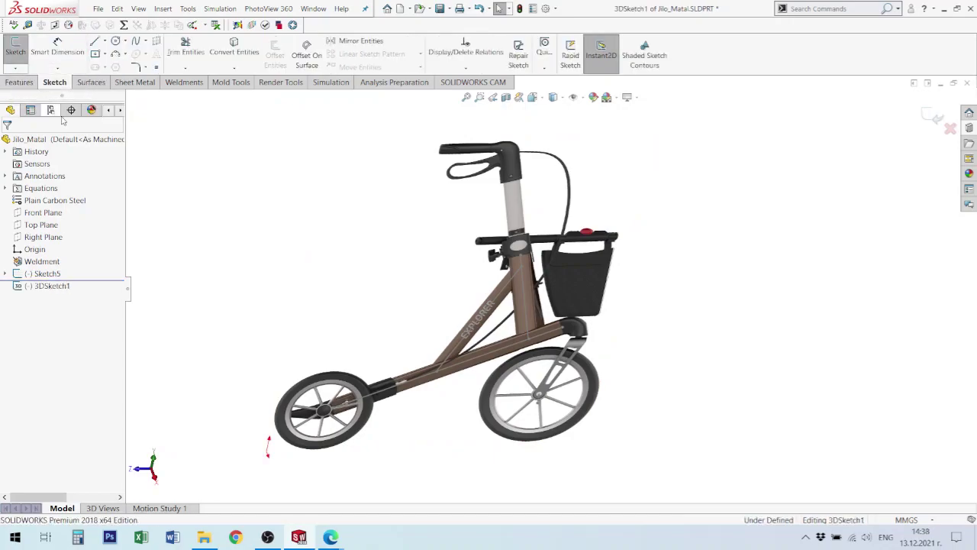
# - Sketch a construction line about 32 mm long along X from the point where the upright frame line meets the lower tube line
pyautogui.moveTo(545, 341); pyautogui.dragTo(541, 333, button='middle')
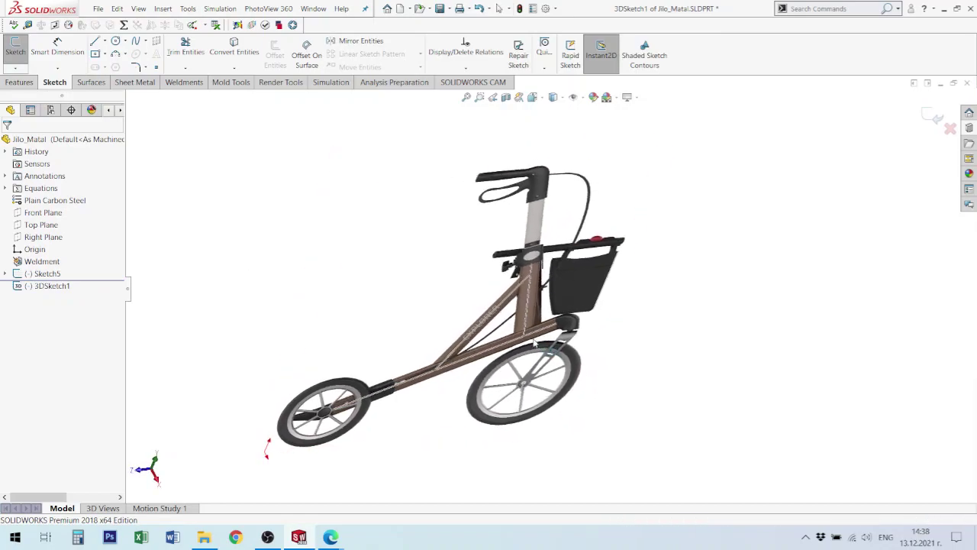
pyautogui.scroll(-1, 538, 334)
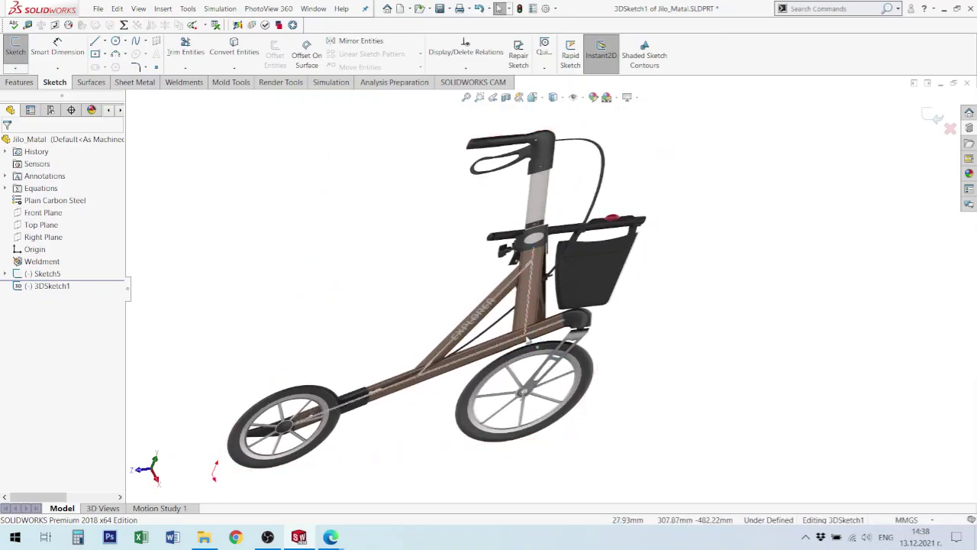
pyautogui.press('l')
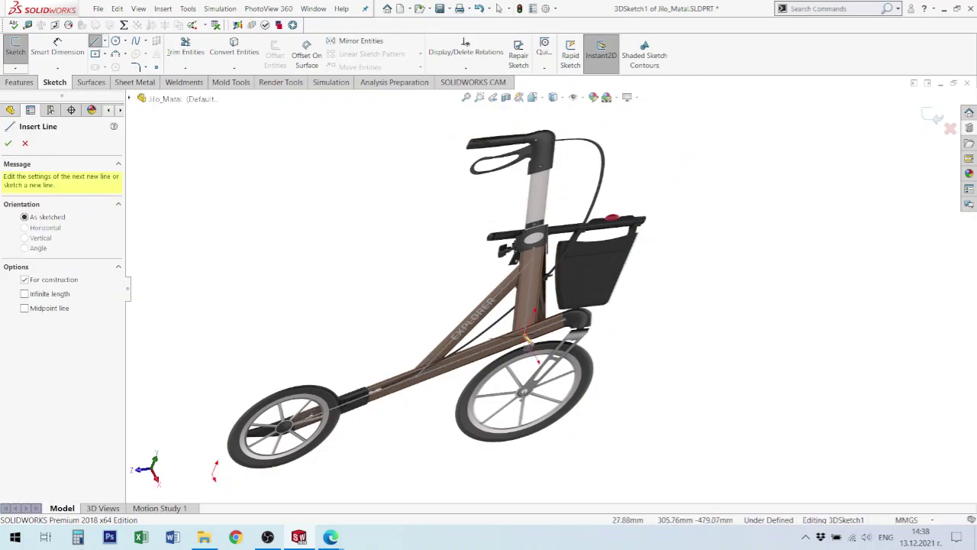
pyautogui.click(525, 337)
pyautogui.moveTo(530, 341); pyautogui.dragTo(556, 374, button='middle')
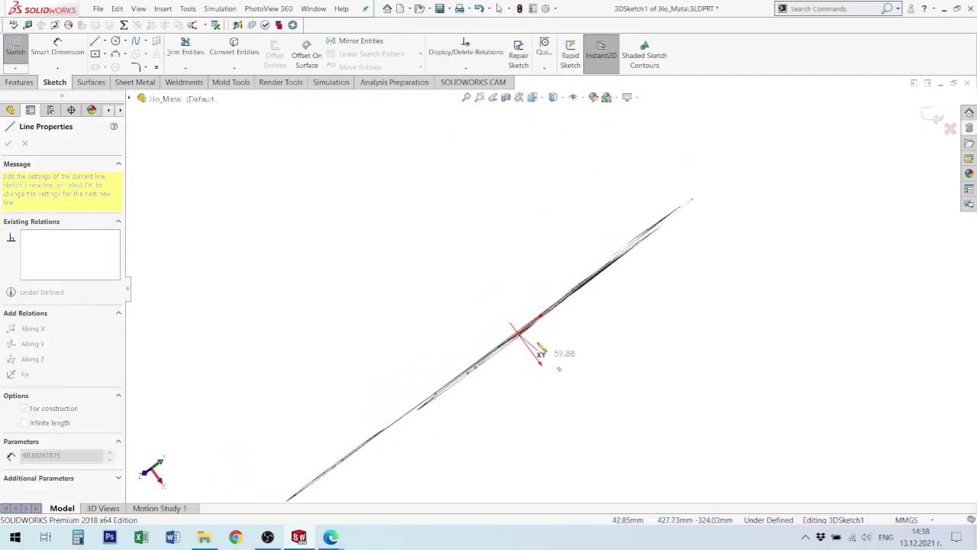
pyautogui.click(519, 331)
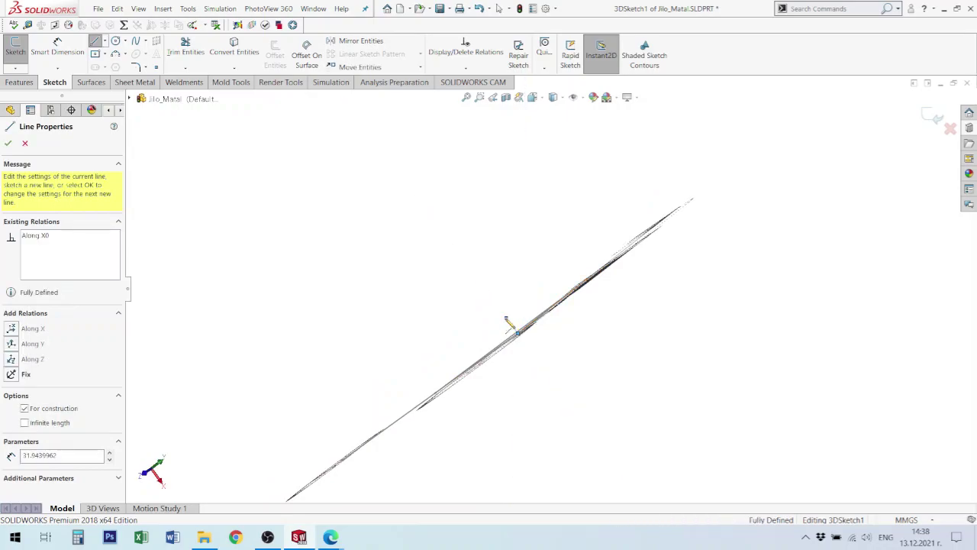
pyautogui.press('Escape')
# - Dimension the construction line along X to 40 mm
pyautogui.moveTo(506, 323); pyautogui.dragTo(524, 339, button='middle')
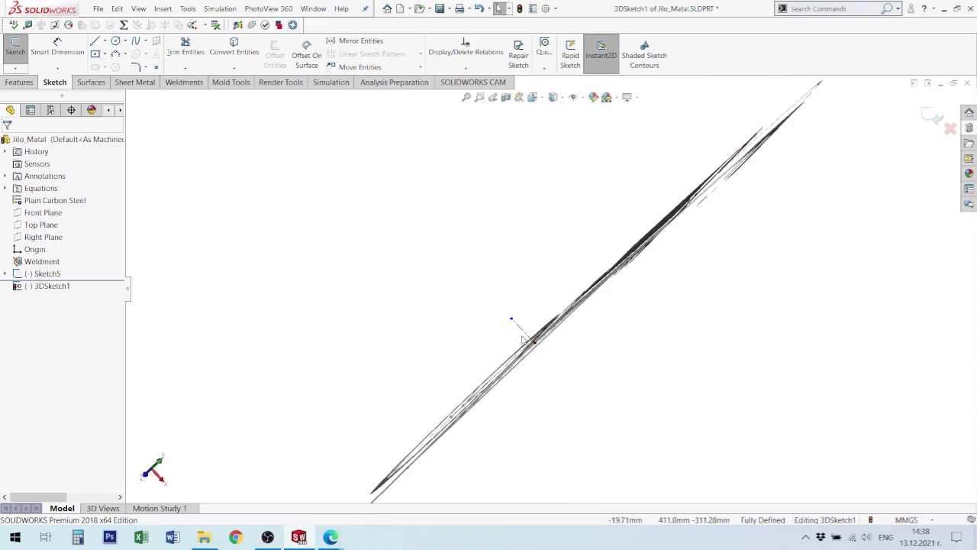
pyautogui.click(57, 47)
pyautogui.click(520, 334)
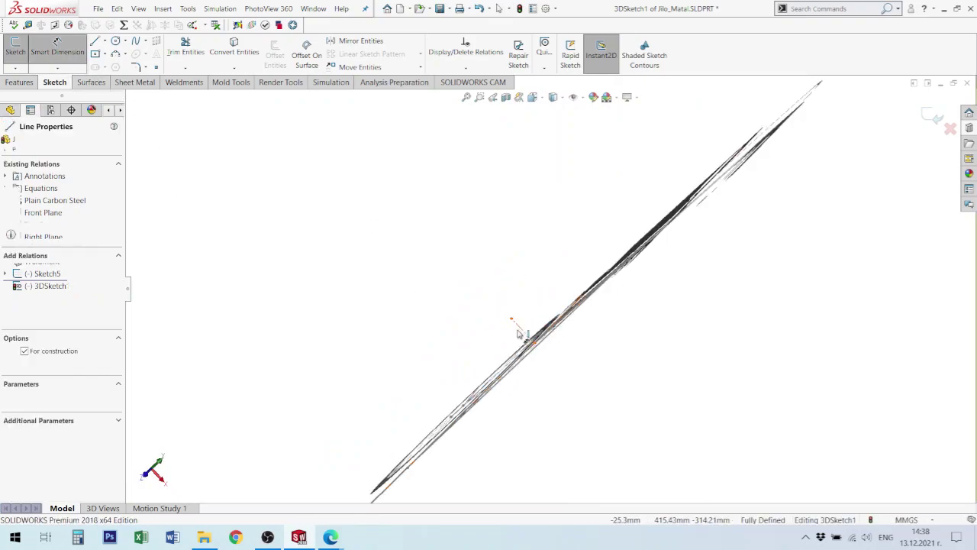
pyautogui.click(483, 348)
pyautogui.write('4')
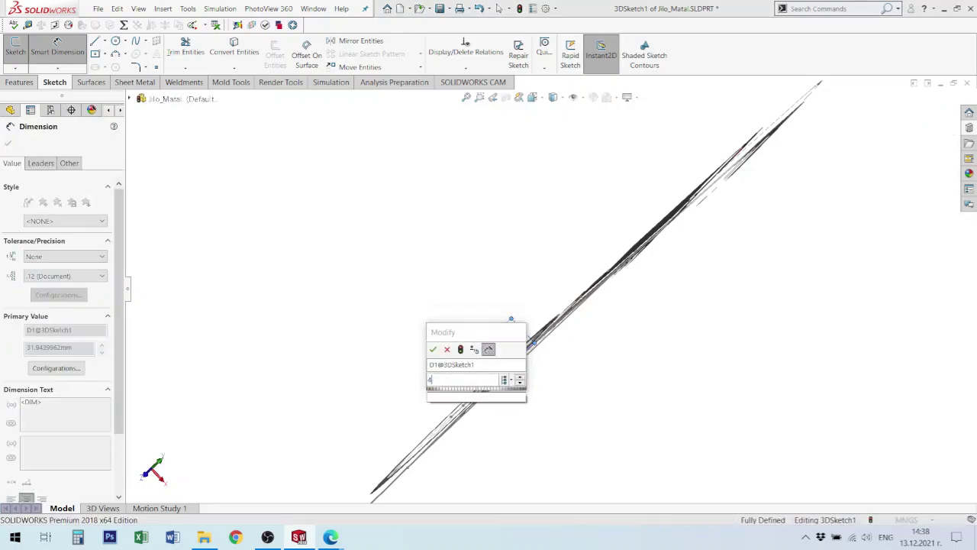
pyautogui.write('0')
pyautogui.press('Return')
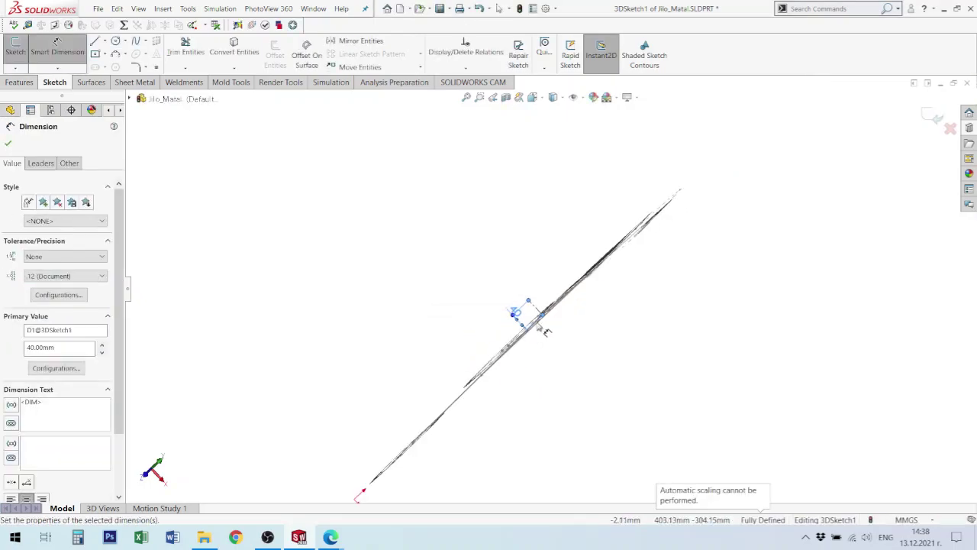
# - Sketch a construction line about 103 mm long upward from the free end of the 40 mm line and constrain it along Y
pyautogui.moveTo(539, 327); pyautogui.dragTo(499, 275, button='middle')
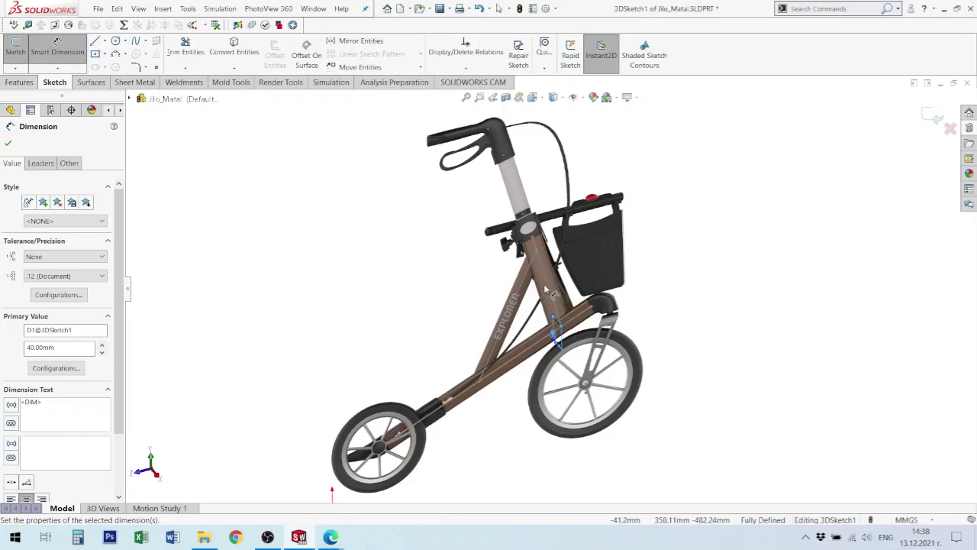
pyautogui.moveTo(552, 302); pyautogui.dragTo(524, 246, button='middle')
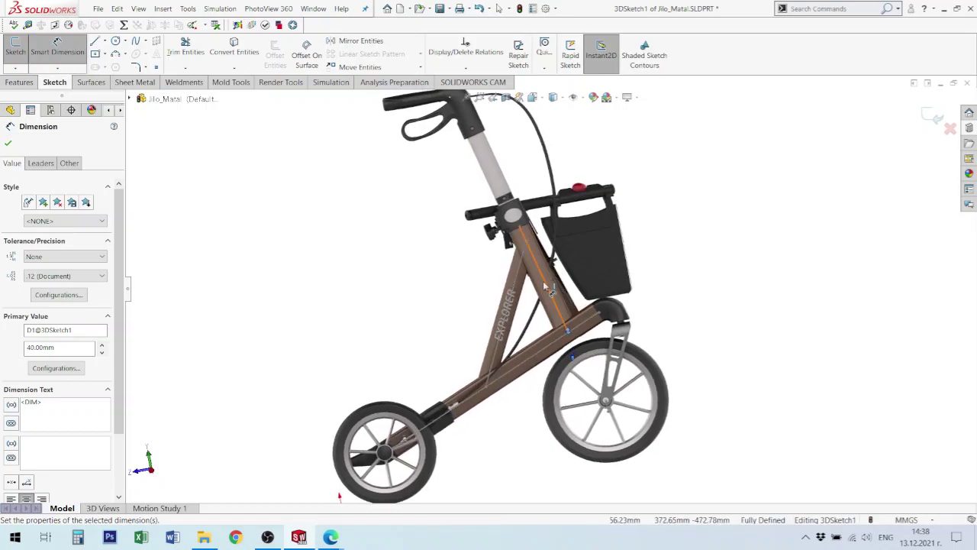
pyautogui.moveTo(557, 294); pyautogui.dragTo(710, 372, button='middle')
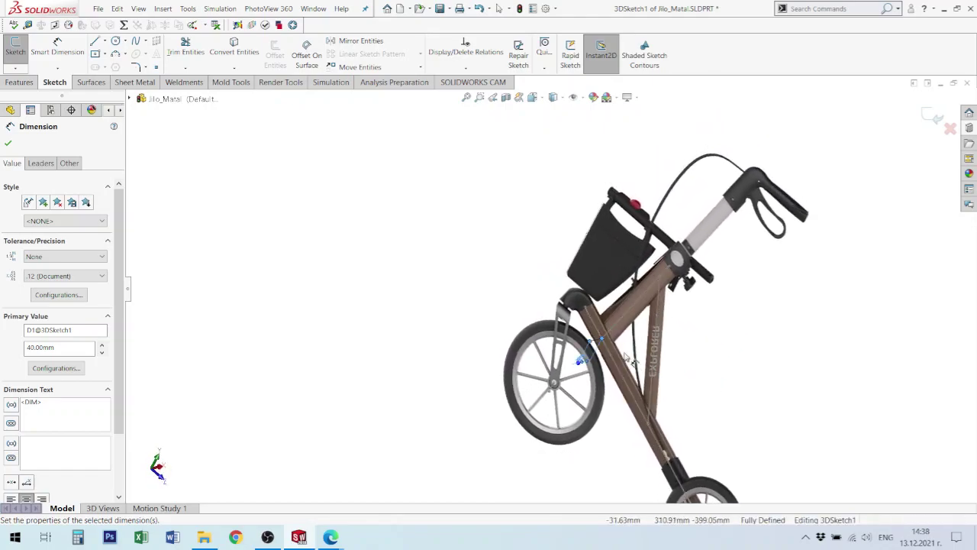
pyautogui.scroll(-5, 614, 319)
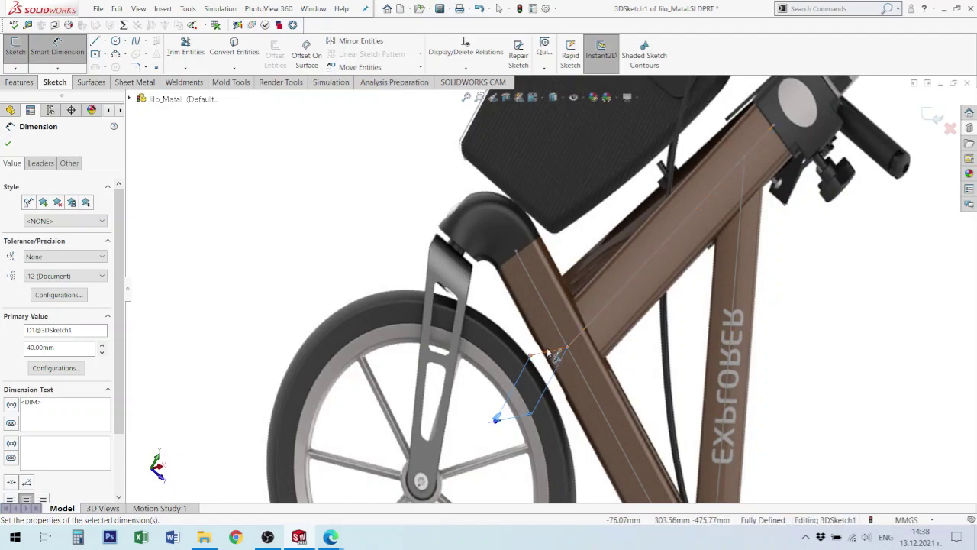
pyautogui.moveTo(547, 348); pyautogui.dragTo(510, 375, button='right')
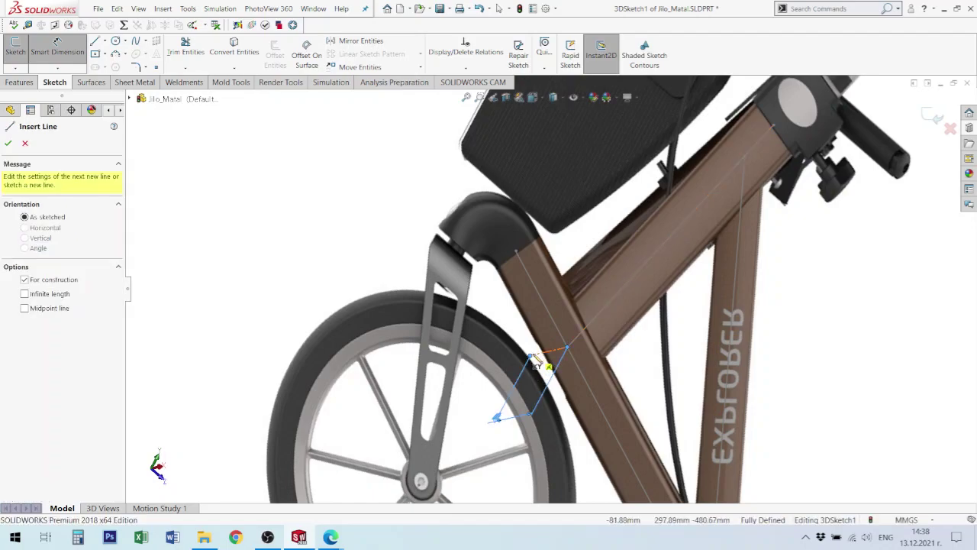
pyautogui.click(532, 356)
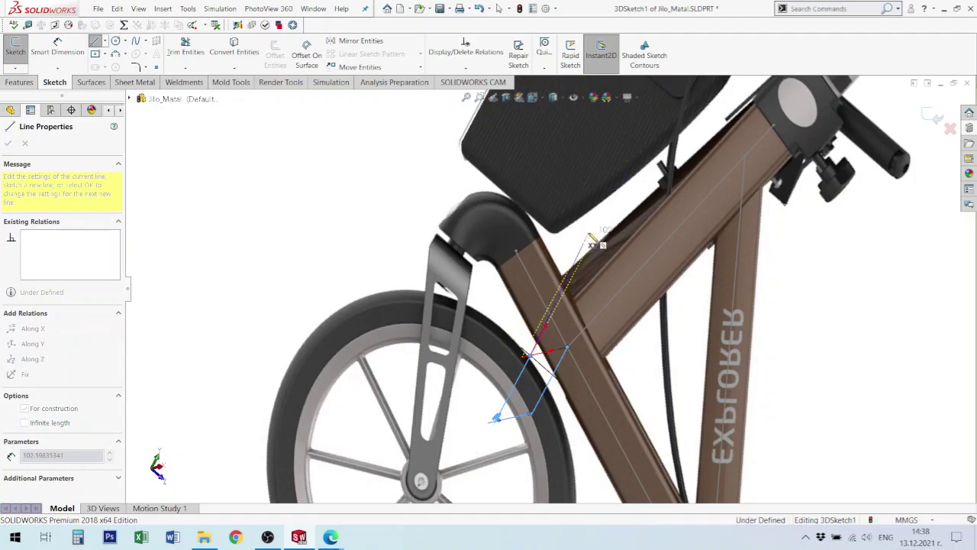
pyautogui.press('Escape')
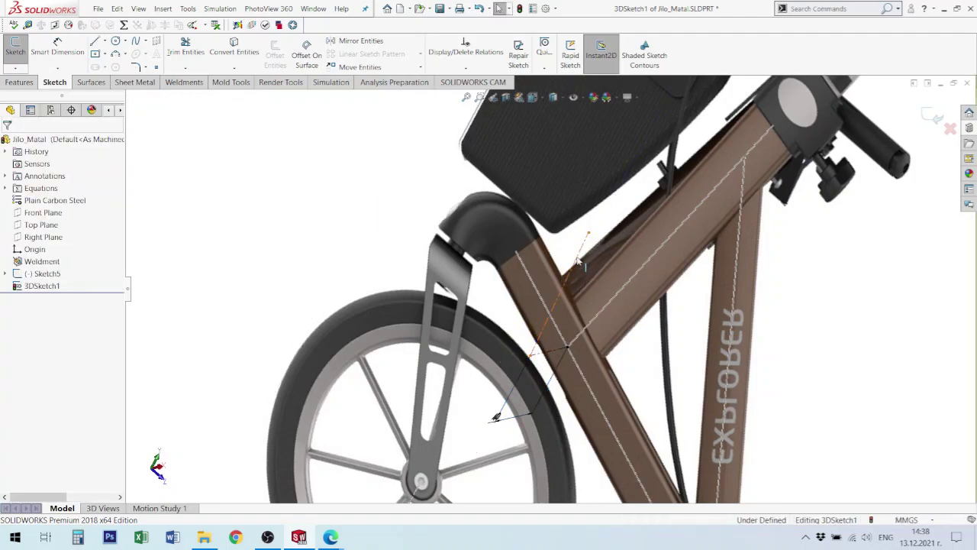
pyautogui.click(574, 266)
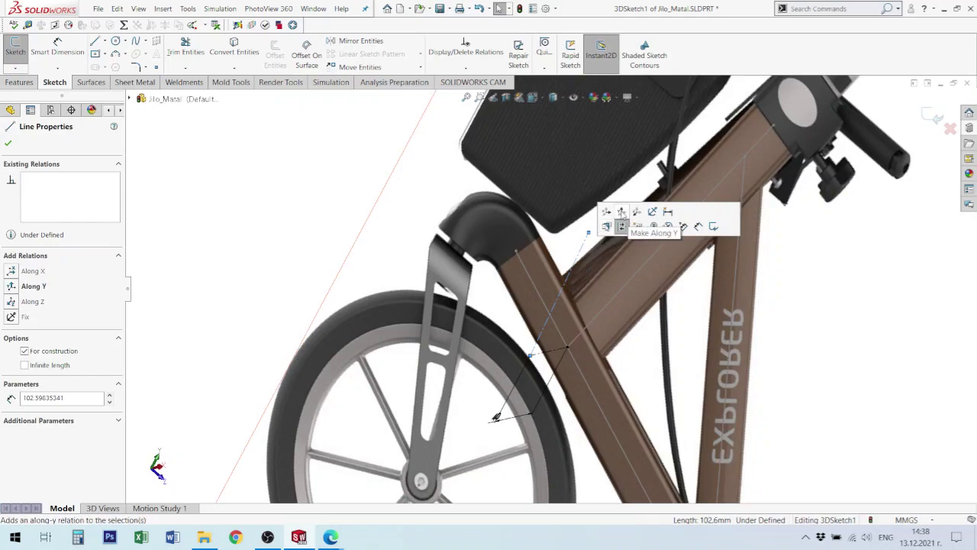
pyautogui.click(622, 226)
# - Dimension the construction line running along Y from the end of the 40 mm line to 150 mm
pyautogui.scroll(4, 543, 265)
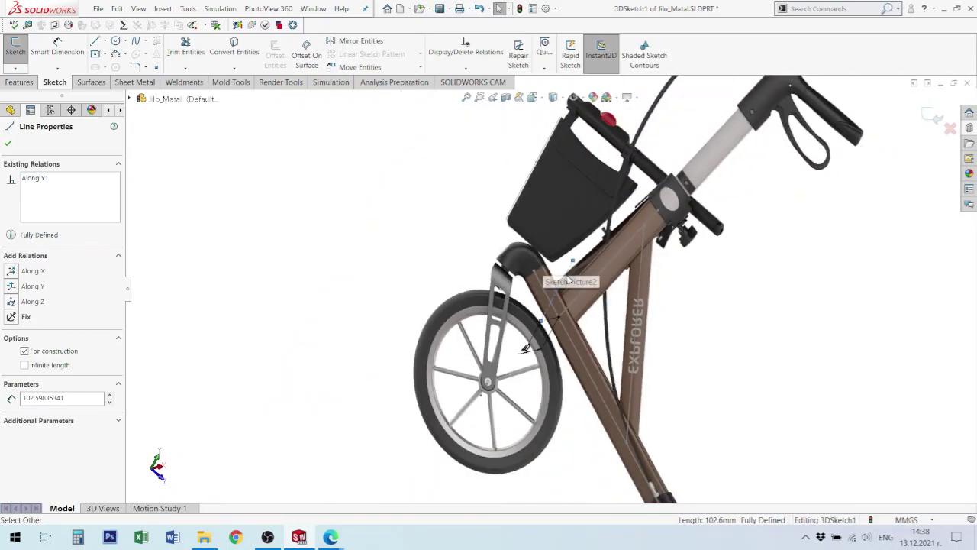
pyautogui.moveTo(543, 266); pyautogui.dragTo(586, 316, button='middle')
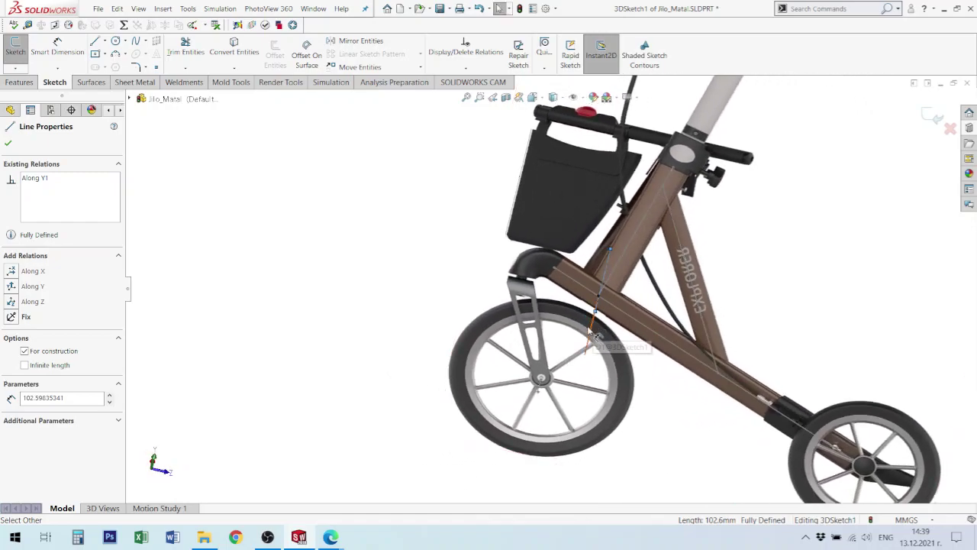
pyautogui.scroll(-2, 563, 286)
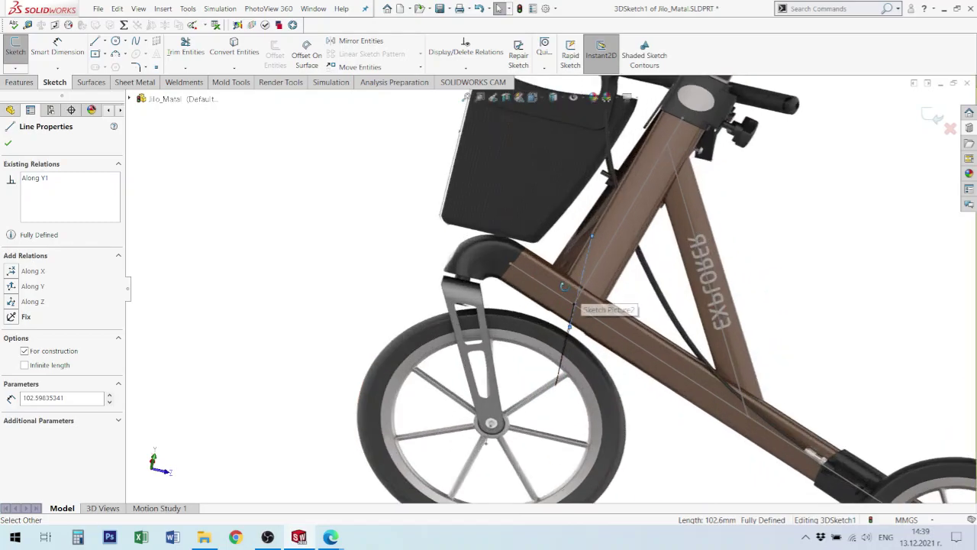
pyautogui.moveTo(564, 287); pyautogui.dragTo(717, 276, button='middle')
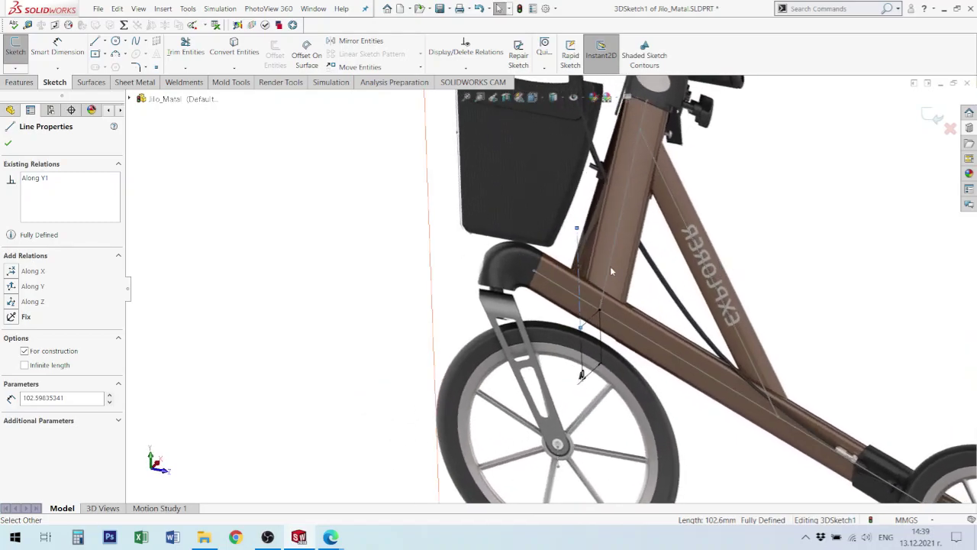
pyautogui.scroll(-2, 605, 297)
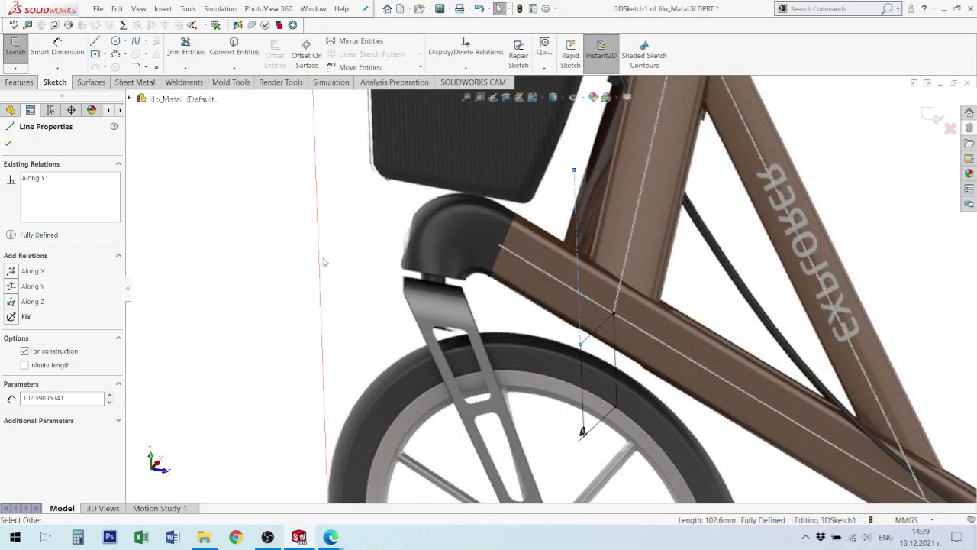
pyautogui.press('Escape')
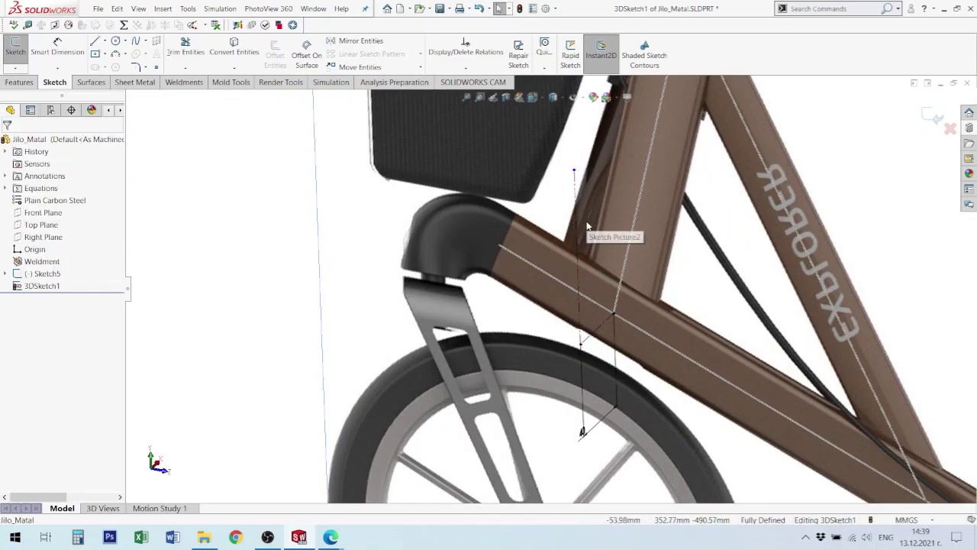
pyautogui.press('d')
pyautogui.click(576, 254)
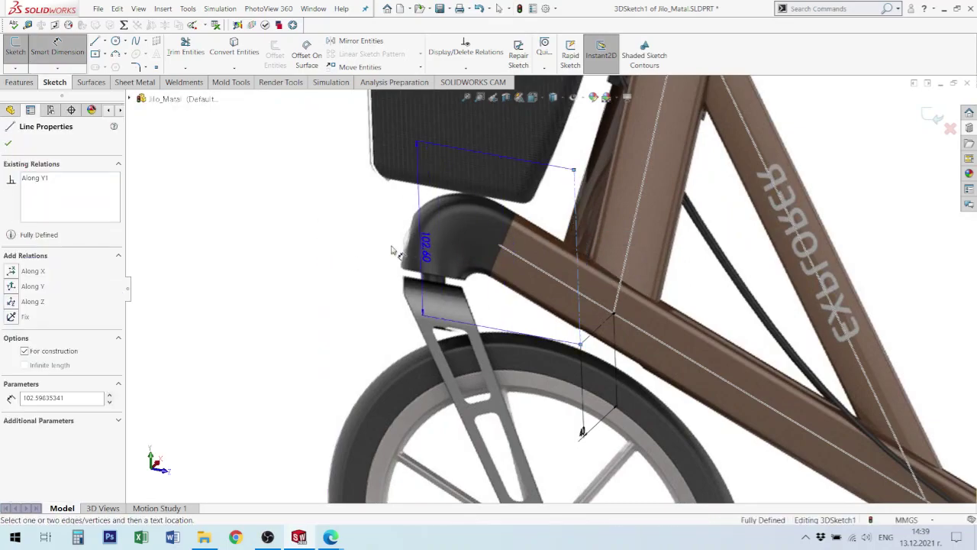
pyautogui.click(346, 256)
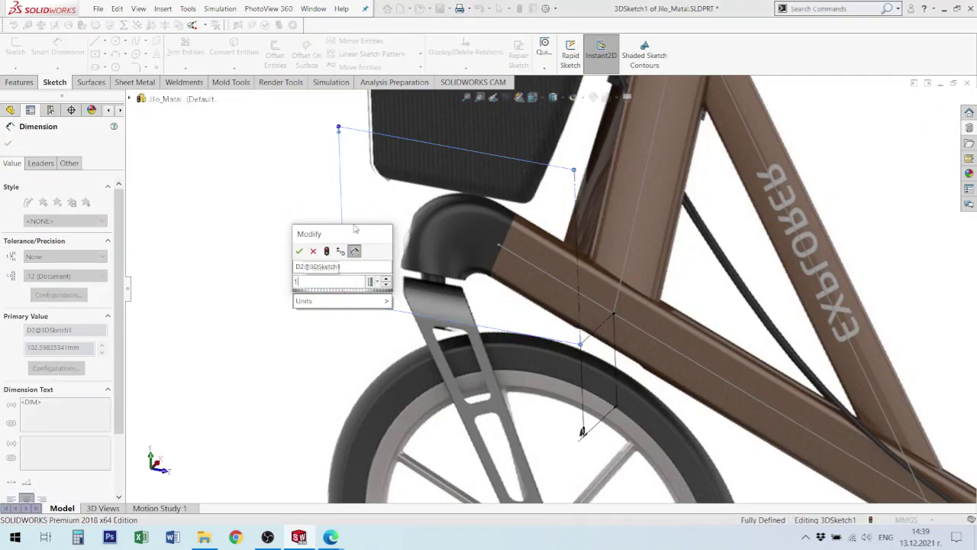
pyautogui.write('150')
pyautogui.press('Return')
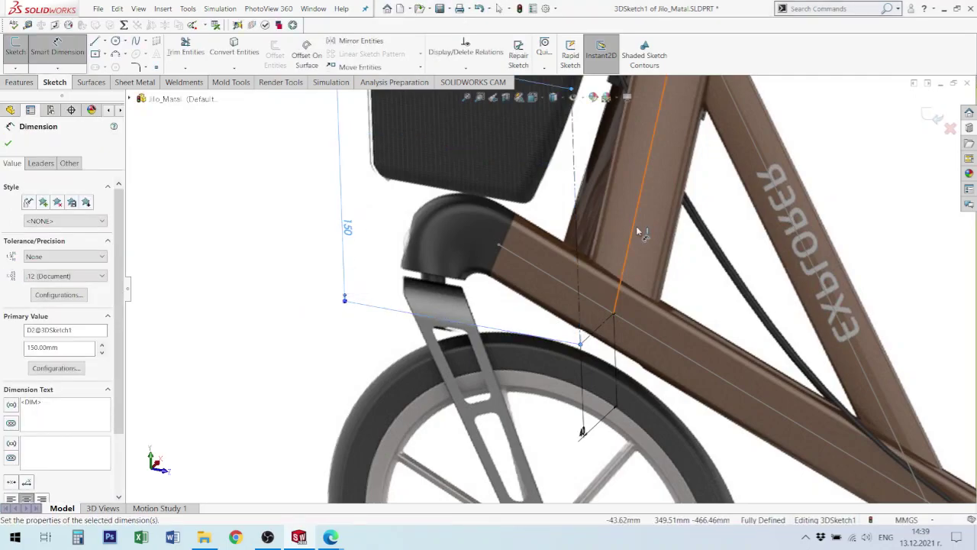
# - Sketch a construction line about 155 mm long upward from the diagonal brace line's upper end, and a second about 414 mm long from its top
pyautogui.scroll(5, 638, 229)
pyautogui.moveTo(640, 246); pyautogui.dragTo(577, 235, button='middle')
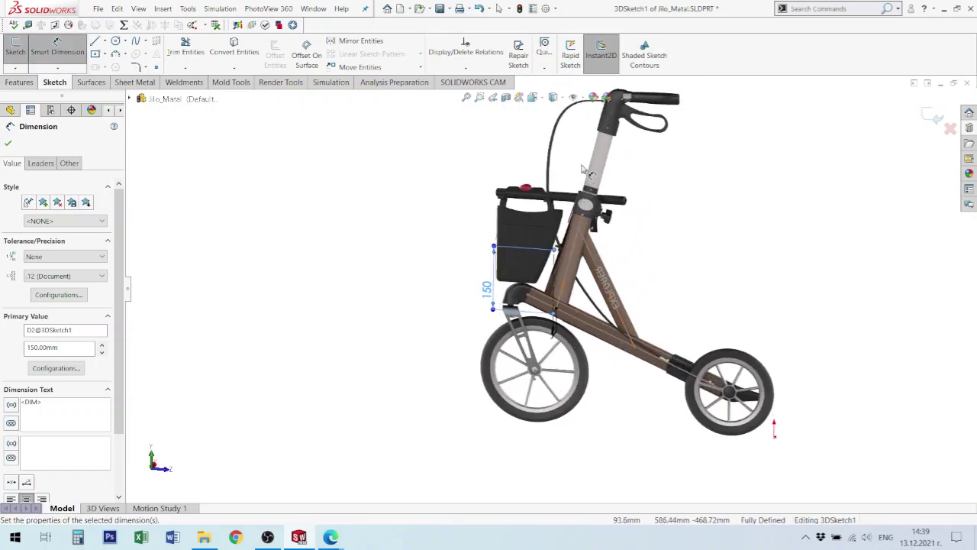
pyautogui.press('l')
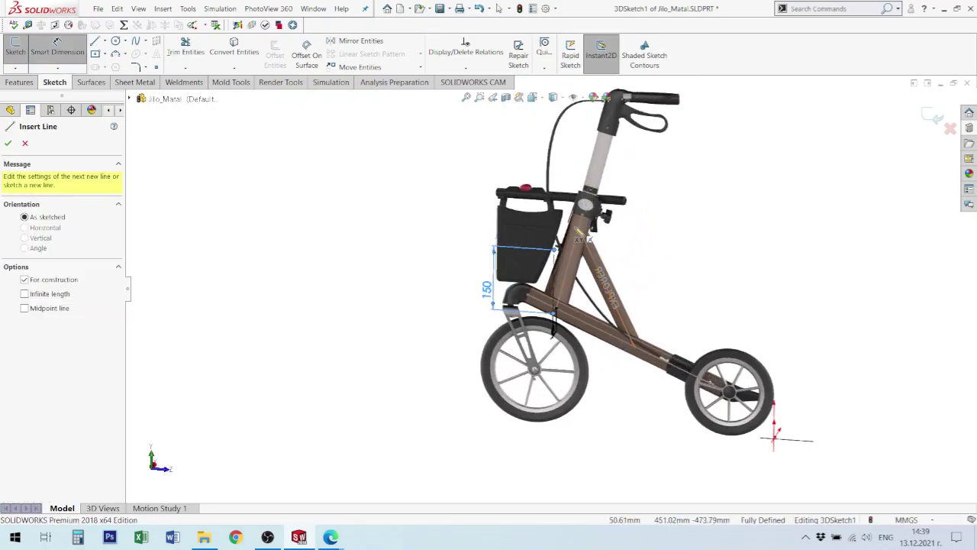
pyautogui.click(580, 223)
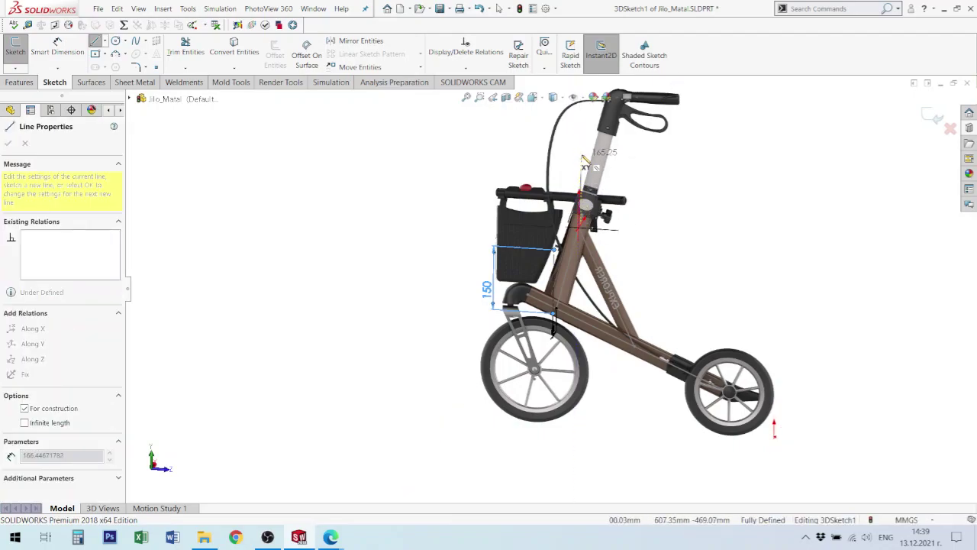
pyautogui.click(584, 161)
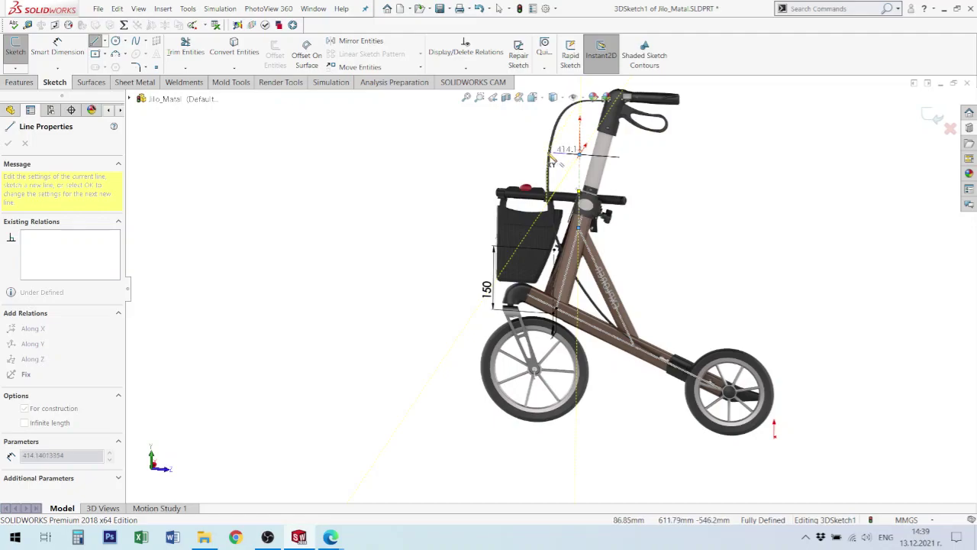
pyautogui.press('Escape')
pyautogui.press('Escape')
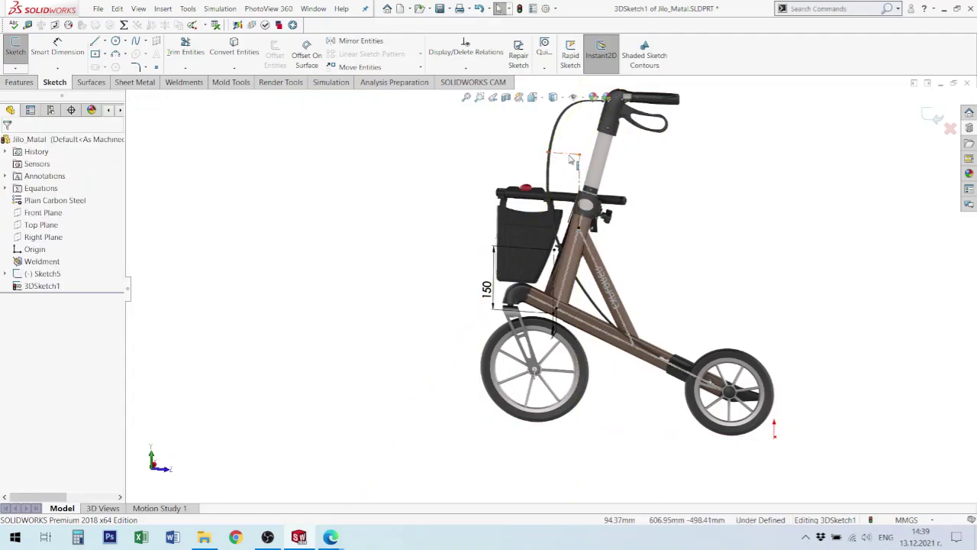
# - Constrain the second construction line along Z and shorten it to about 71 mm, ending near the brake cable
pyautogui.click(571, 159)
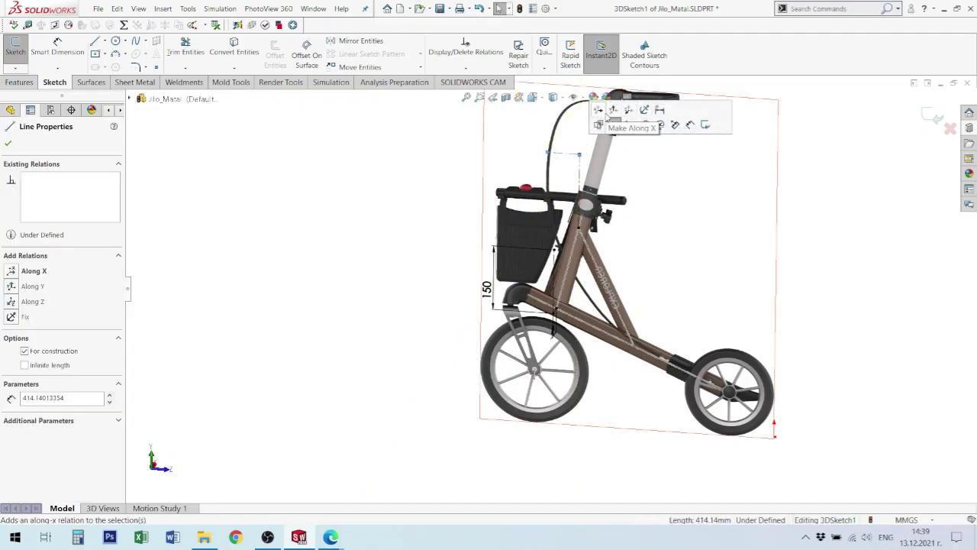
pyautogui.click(613, 110)
pyautogui.click(679, 175)
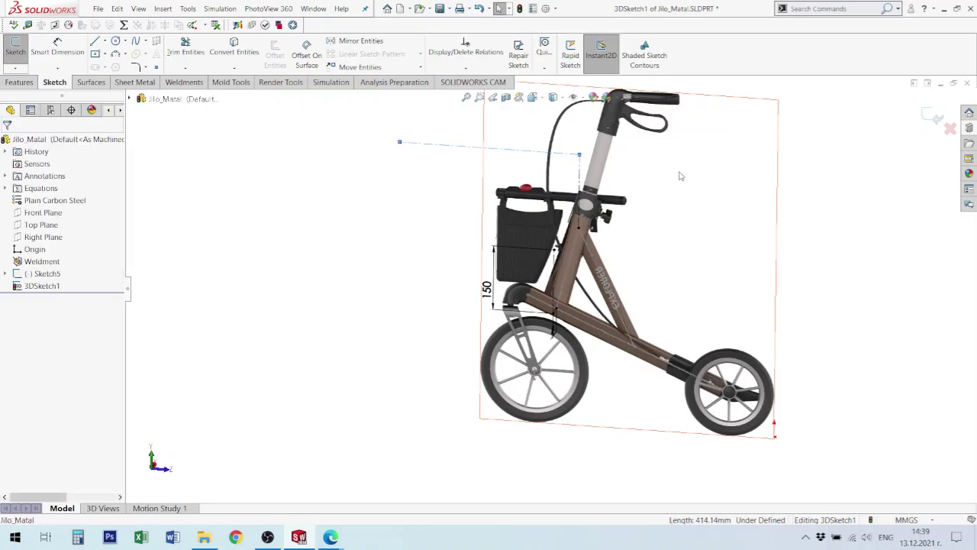
pyautogui.moveTo(405, 149); pyautogui.dragTo(548, 159)
pyautogui.scroll(-4, 614, 183)
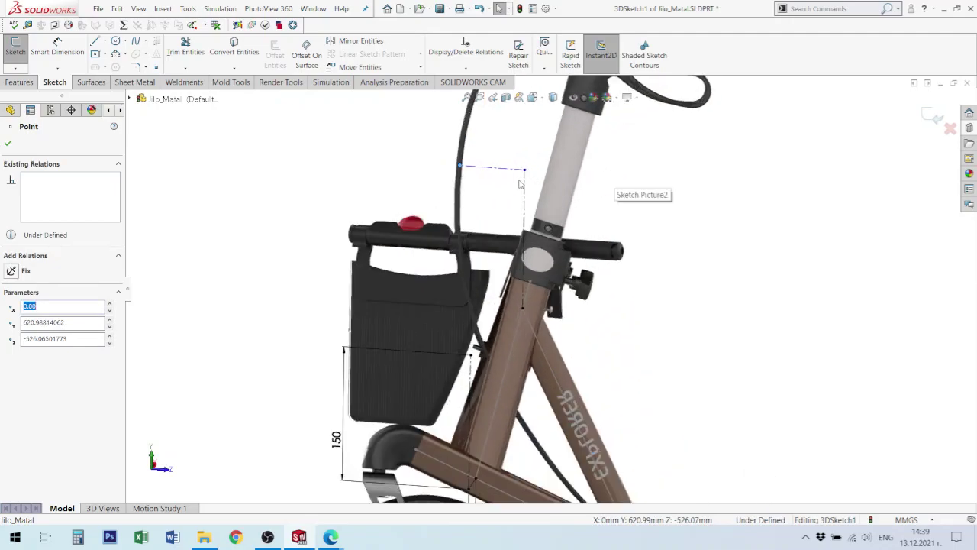
pyautogui.scroll(2, 534, 175)
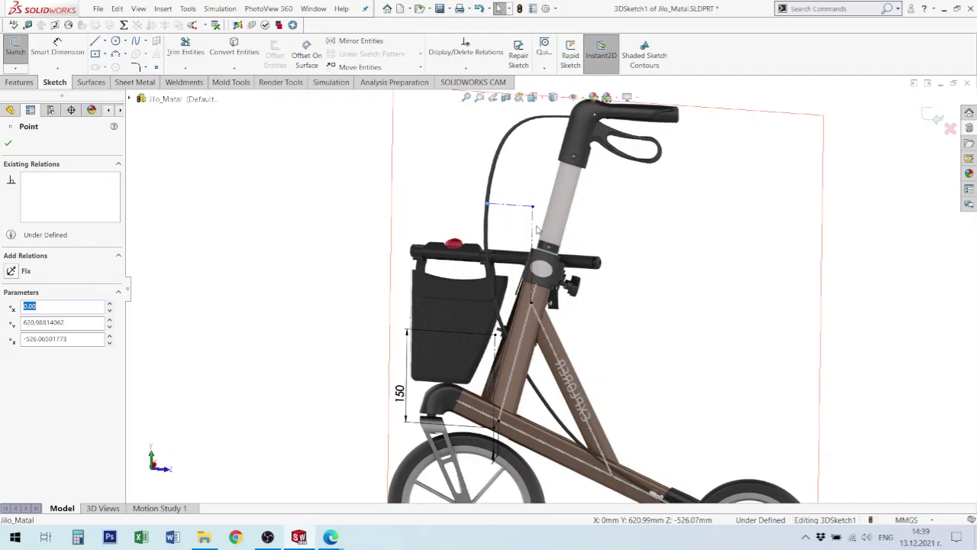
# - Dimension the vertical construction line above the diagonal brace to 155 mm
pyautogui.press('d')
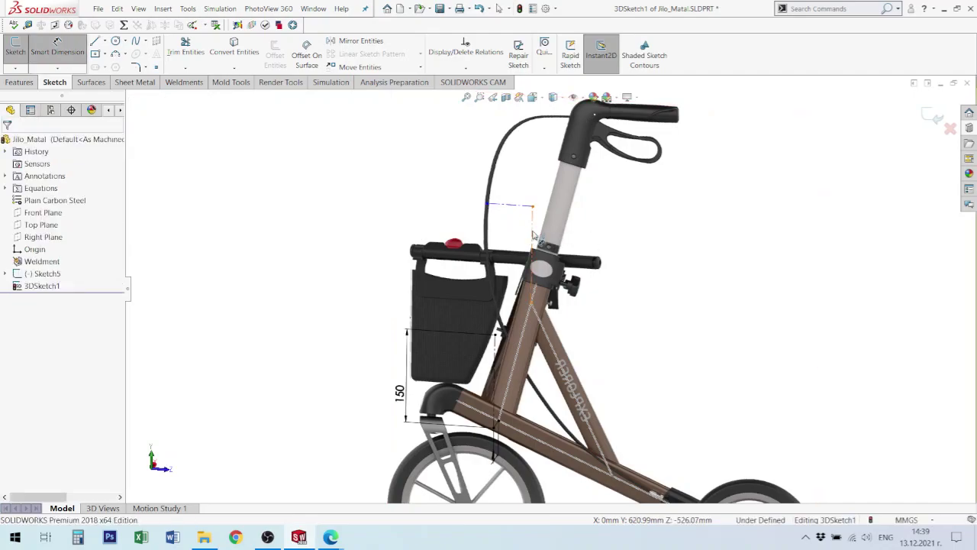
pyautogui.click(533, 233)
pyautogui.click(654, 268)
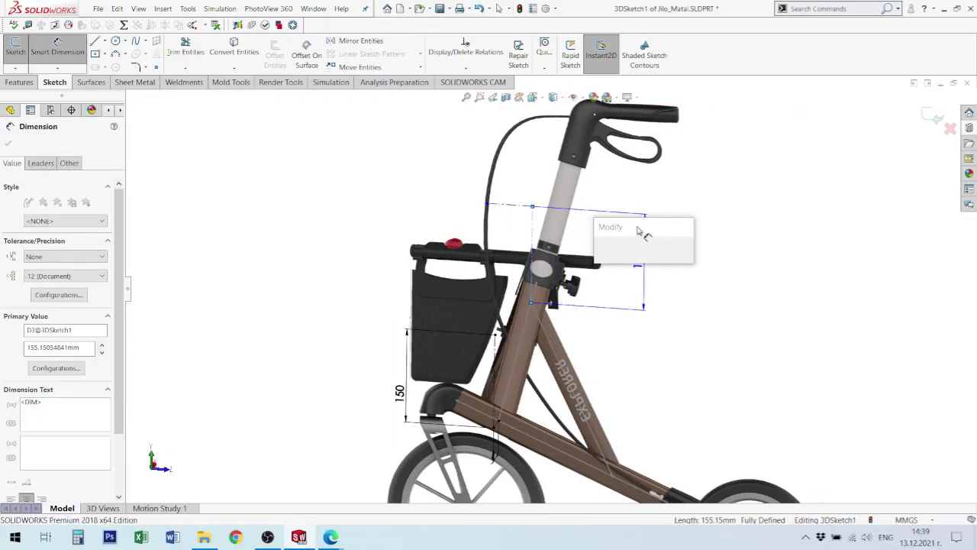
pyautogui.write('150')
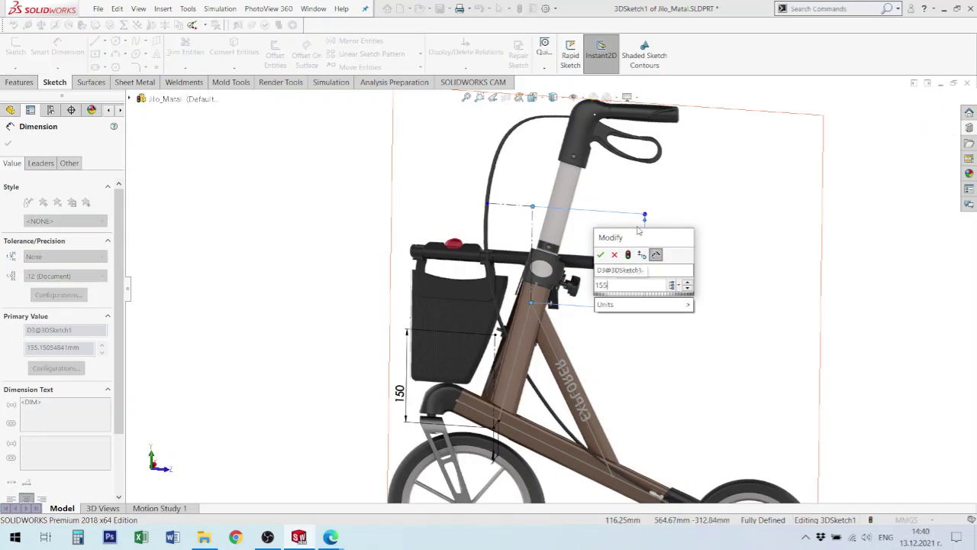
pyautogui.press('Return')
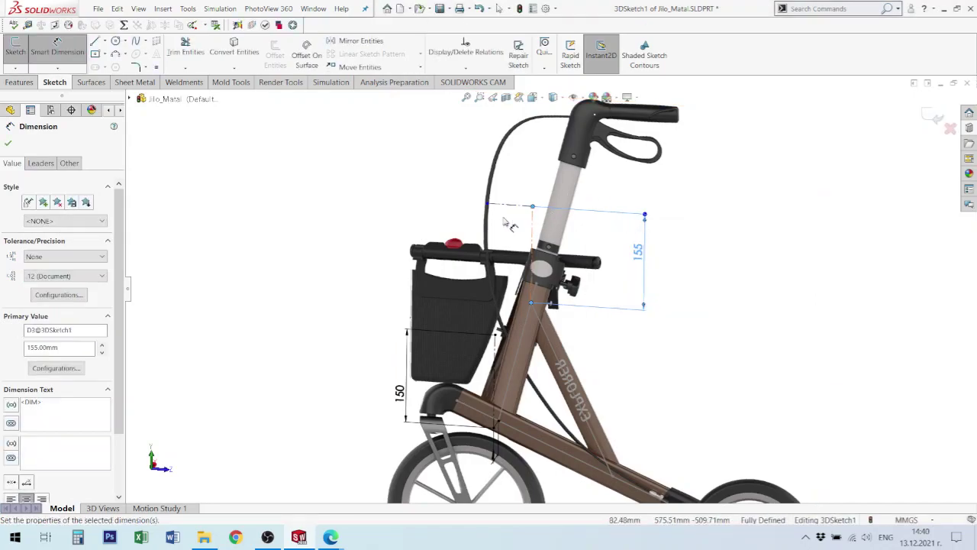
# - Dimension the construction line along Z at the top of the 155 mm line to 70 mm
pyautogui.click(516, 210)
pyautogui.click(518, 162)
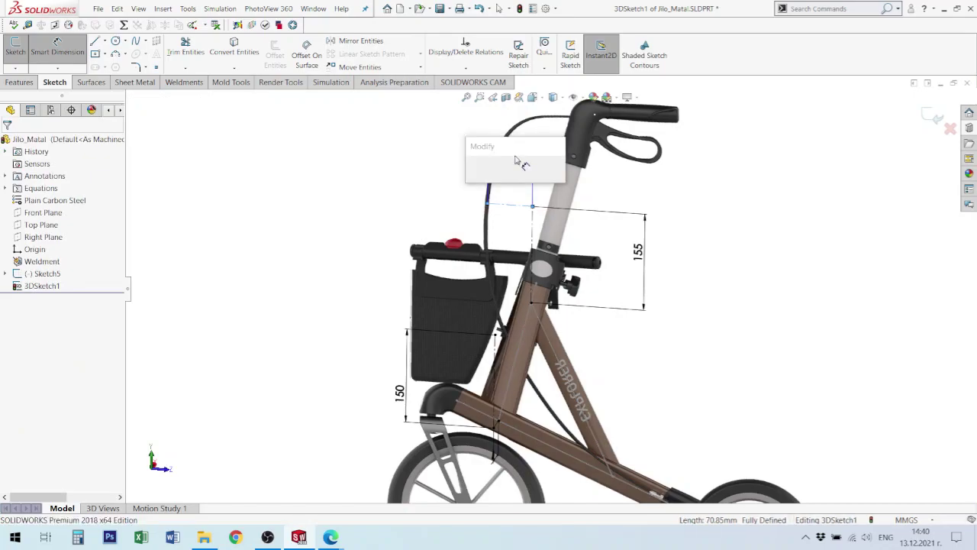
pyautogui.write('70')
pyautogui.press('Return')
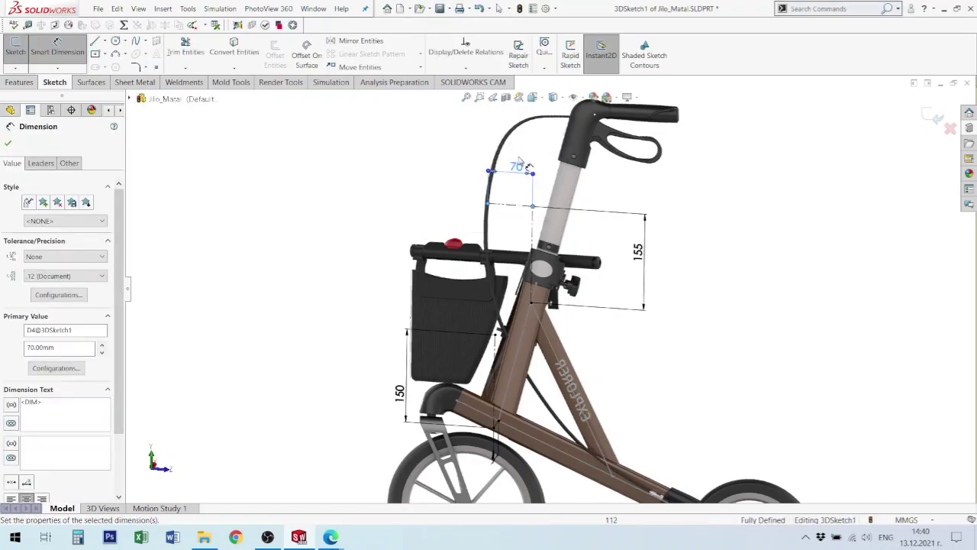
pyautogui.click(720, 226)
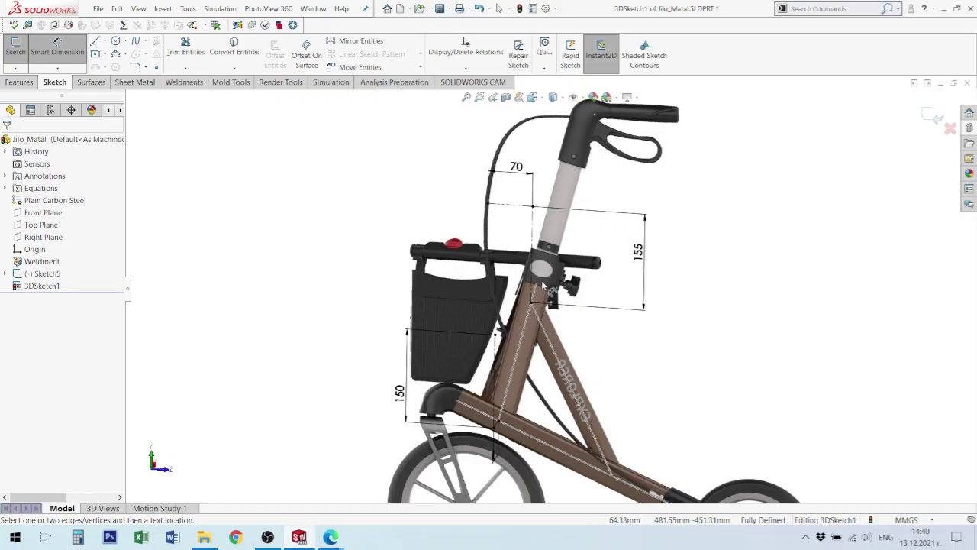
# - Try to sketch a construction line from the upright frame line's upper end and make it collinear with that frame line
pyautogui.press('l')
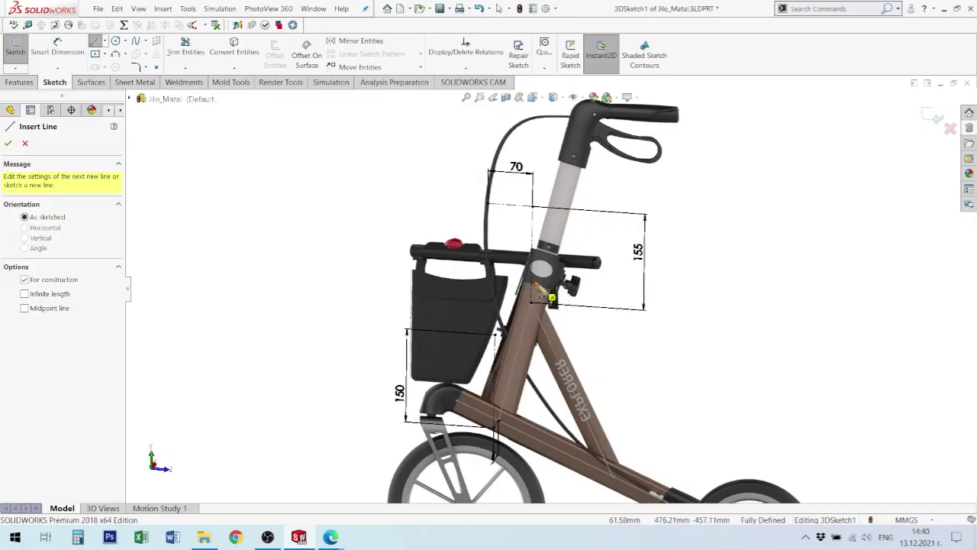
pyautogui.click(539, 269)
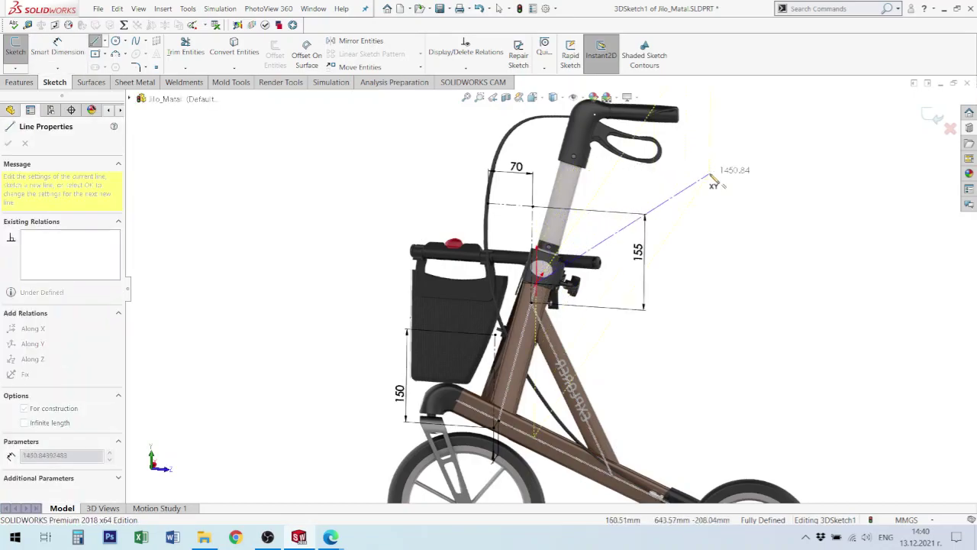
pyautogui.click(711, 139)
pyautogui.press('Escape')
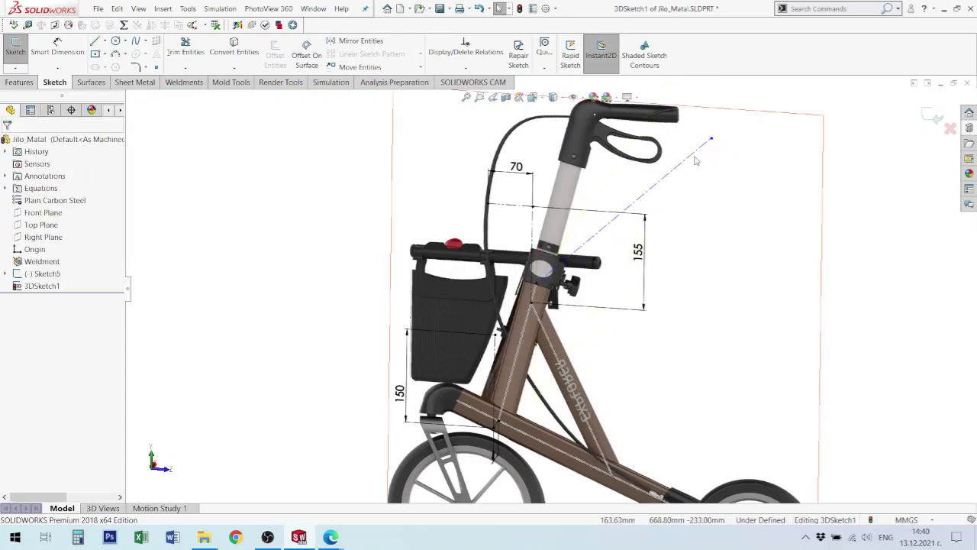
pyautogui.click(694, 161)
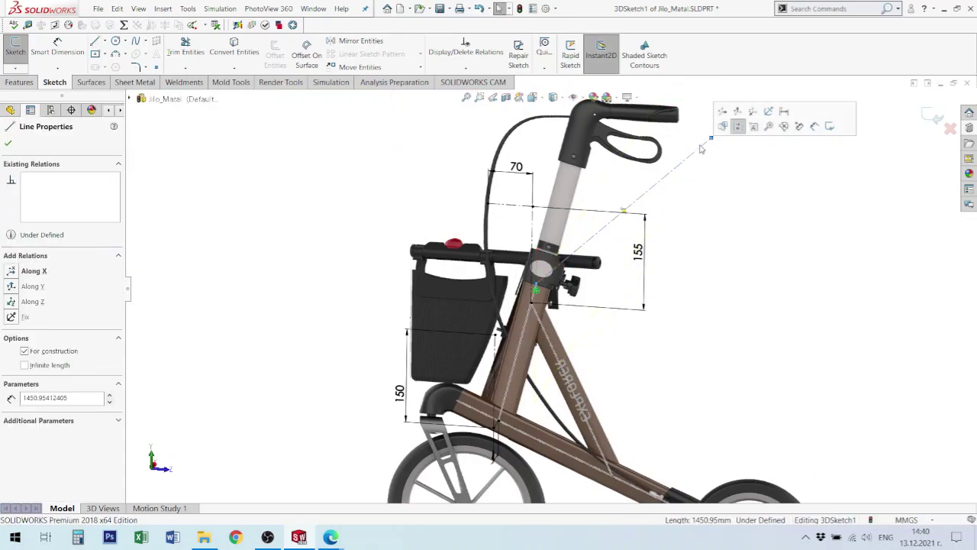
pyautogui.keyDown('ctrl'); pyautogui.click(519, 362); pyautogui.keyUp('ctrl')
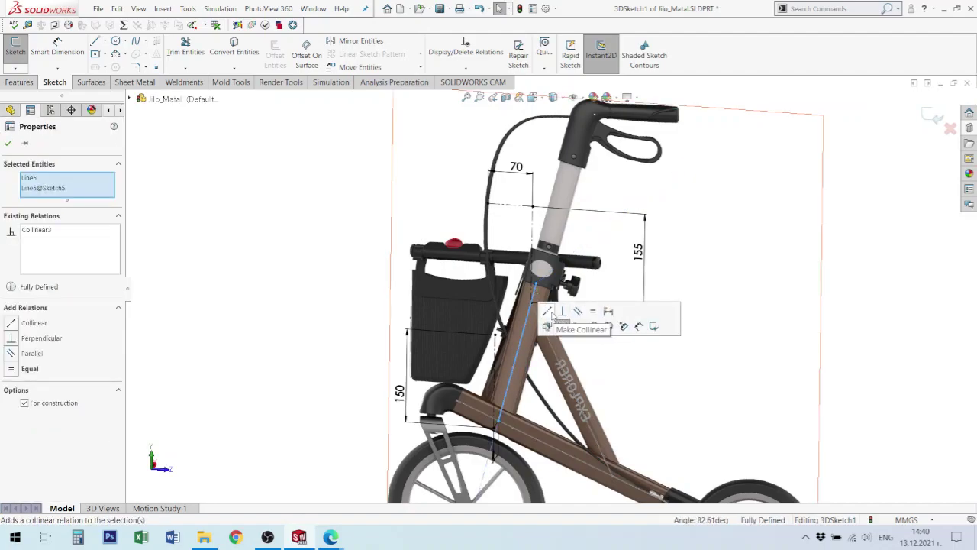
pyautogui.scroll(-2, 526, 395)
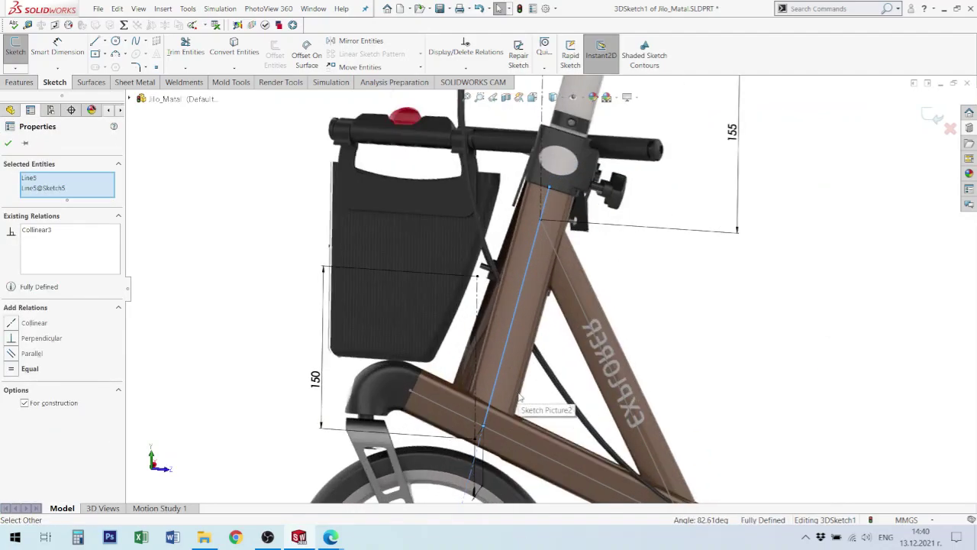
pyautogui.scroll(3, 549, 292)
pyautogui.moveTo(566, 207)
pyautogui.mouseDown(button='middle')
pyautogui.moveTo(504, 213)
pyautogui.moveTo(569, 211)
pyautogui.moveTo(597, 268)
pyautogui.mouseUp(button='middle')
pyautogui.click(600, 292)
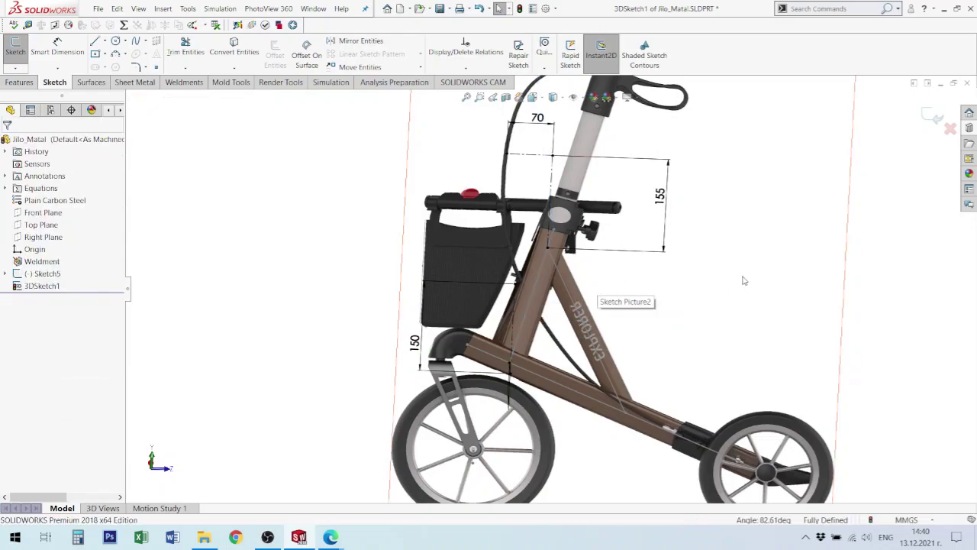
# - Sketch a construction line from the upright frame line's upper end, following the light telescopic tube to beyond the handle
pyautogui.scroll(4, 715, 274)
pyautogui.scroll(-2, 630, 230)
pyautogui.moveTo(529, 292)
pyautogui.mouseDown(button='middle')
pyautogui.moveTo(550, 237)
pyautogui.moveTo(533, 221)
pyautogui.moveTo(530, 273)
pyautogui.mouseUp(button='middle')
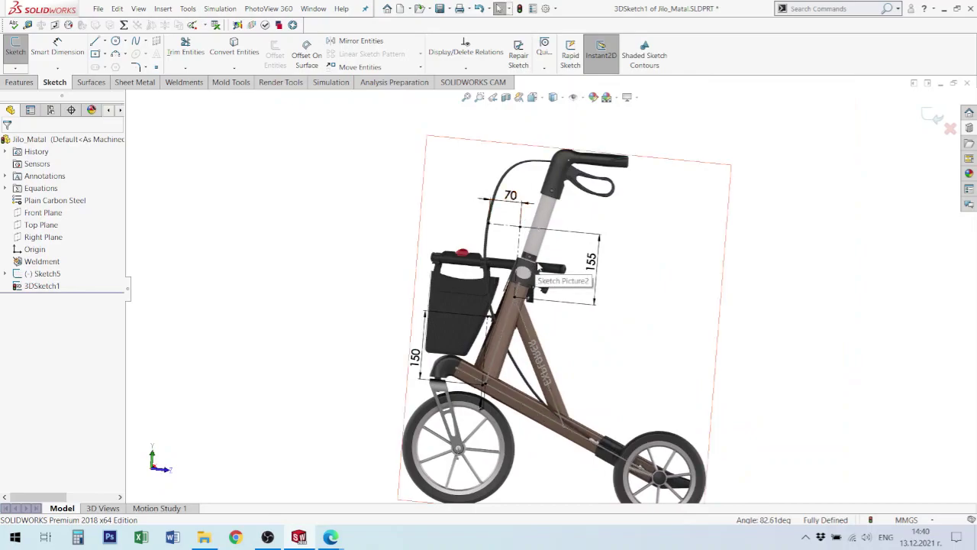
pyautogui.press('l')
pyautogui.click(524, 289)
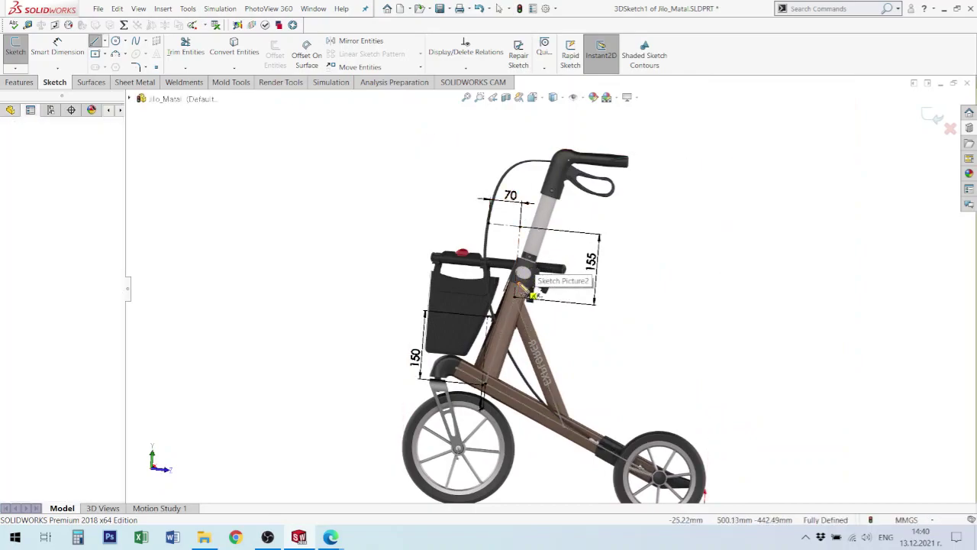
pyautogui.press('Escape')
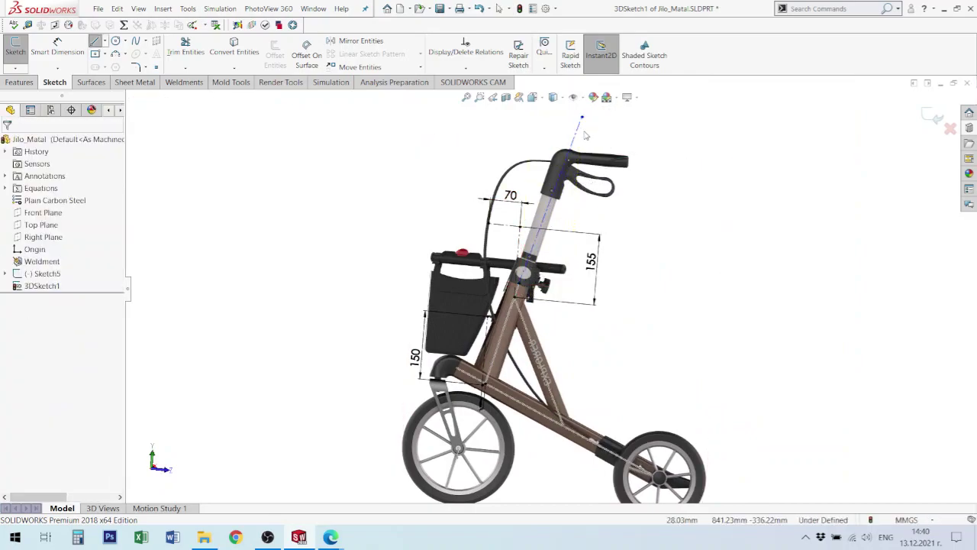
pyautogui.click(580, 136)
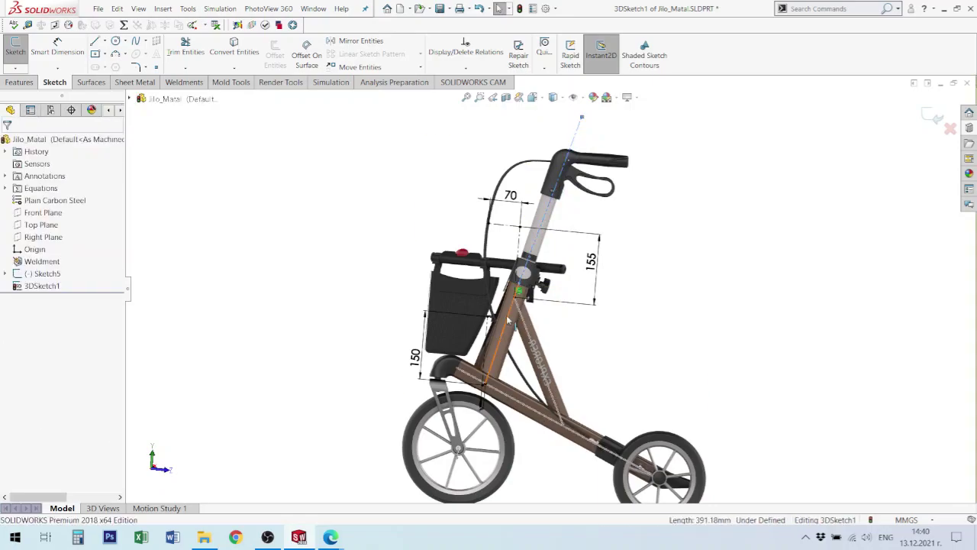
pyautogui.keyDown('ctrl'); pyautogui.click(529, 298); pyautogui.keyUp('ctrl')
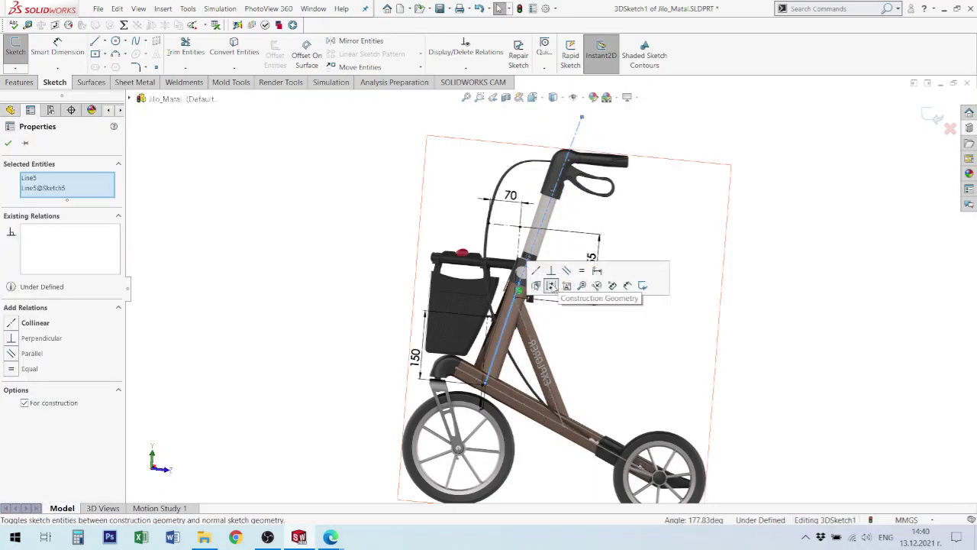
pyautogui.click(552, 286)
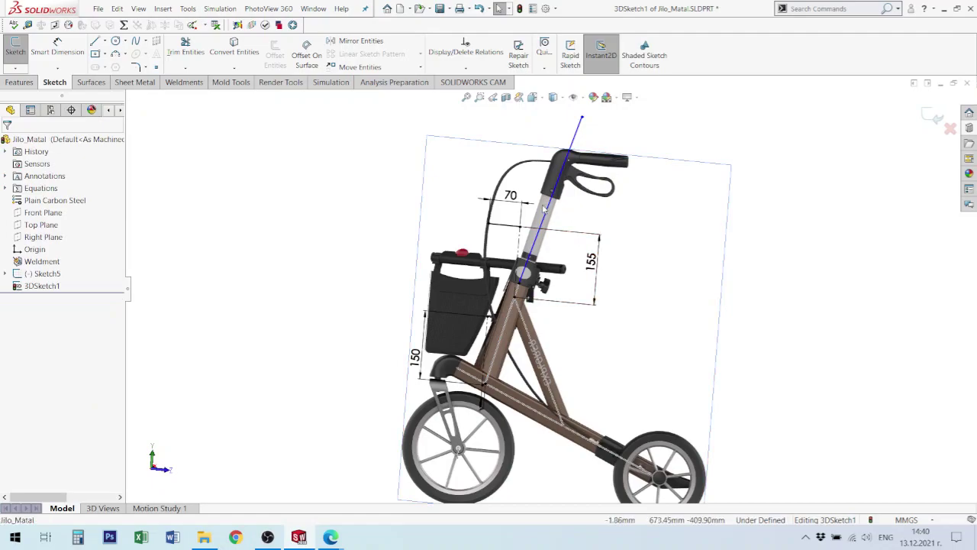
pyautogui.click(547, 216)
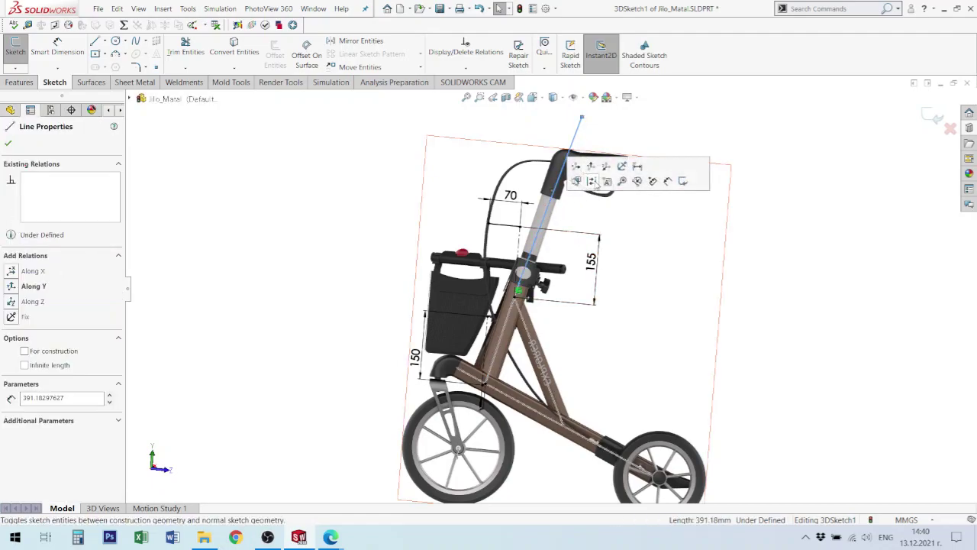
pyautogui.click(591, 181)
# - Make the construction line along the telescopic tube collinear with the upright frame line of Sketch5
pyautogui.click(500, 332)
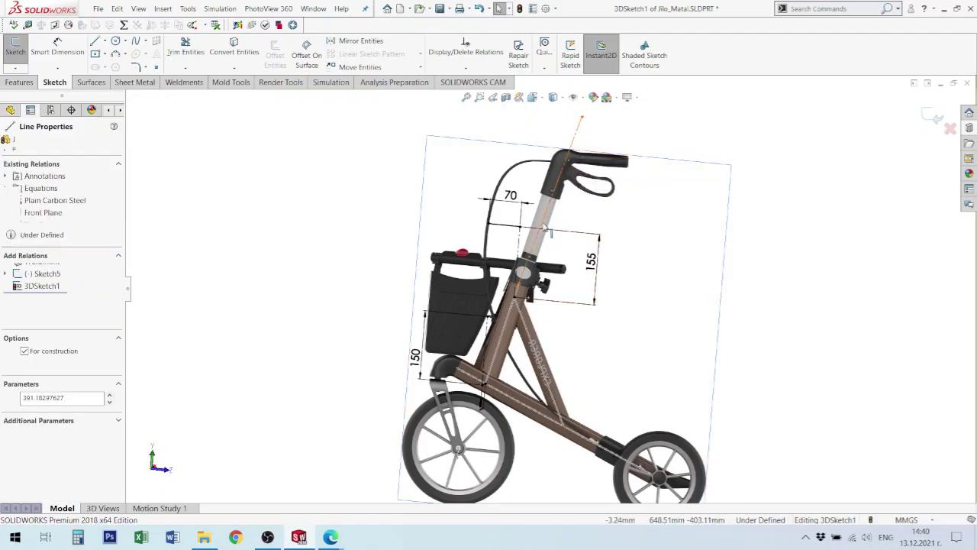
pyautogui.keyDown('ctrl'); pyautogui.click(502, 329); pyautogui.keyUp('ctrl')
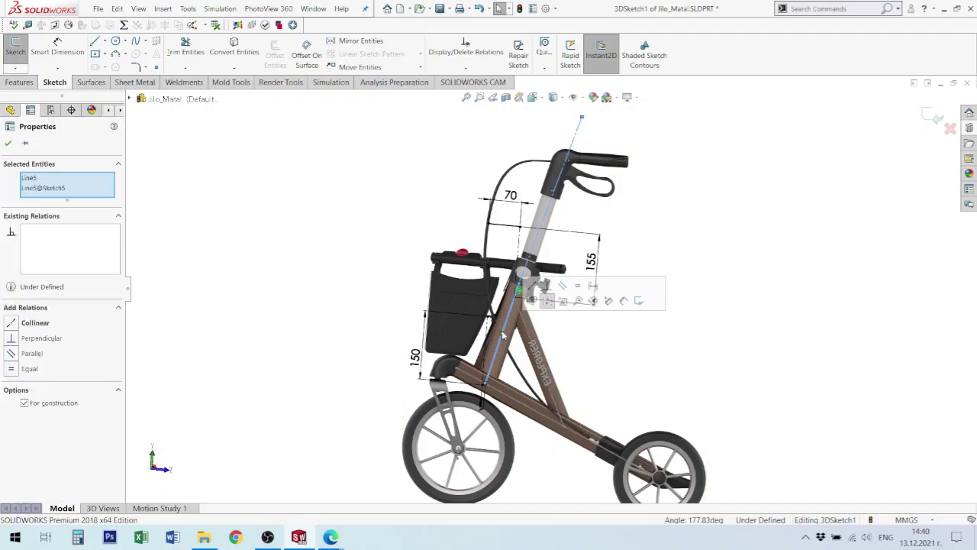
pyautogui.click(547, 300)
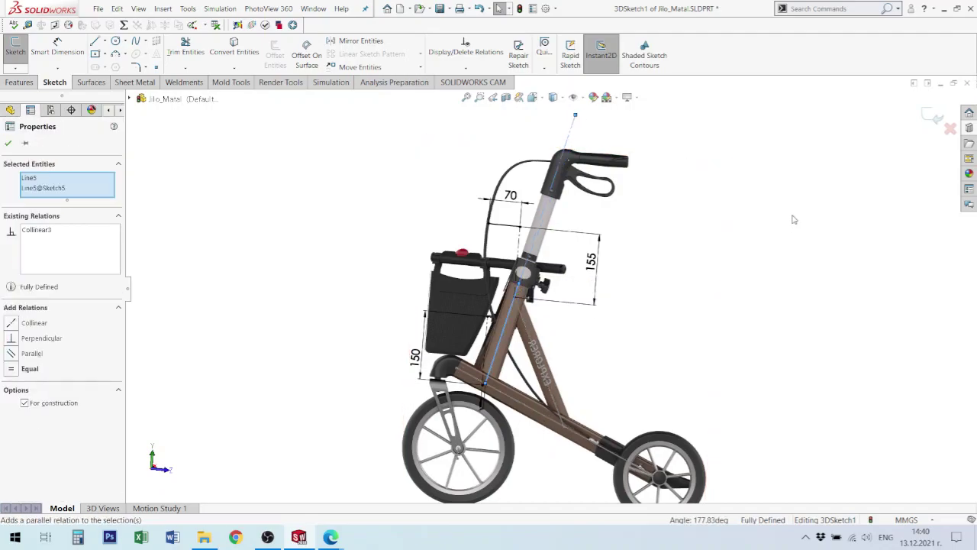
pyautogui.click(791, 216)
# - Shorten the collinear construction line so it ends inside the handle elbow, and dimension its length to 280 mm
pyautogui.scroll(-3, 582, 139)
pyautogui.scroll(-2, 581, 139)
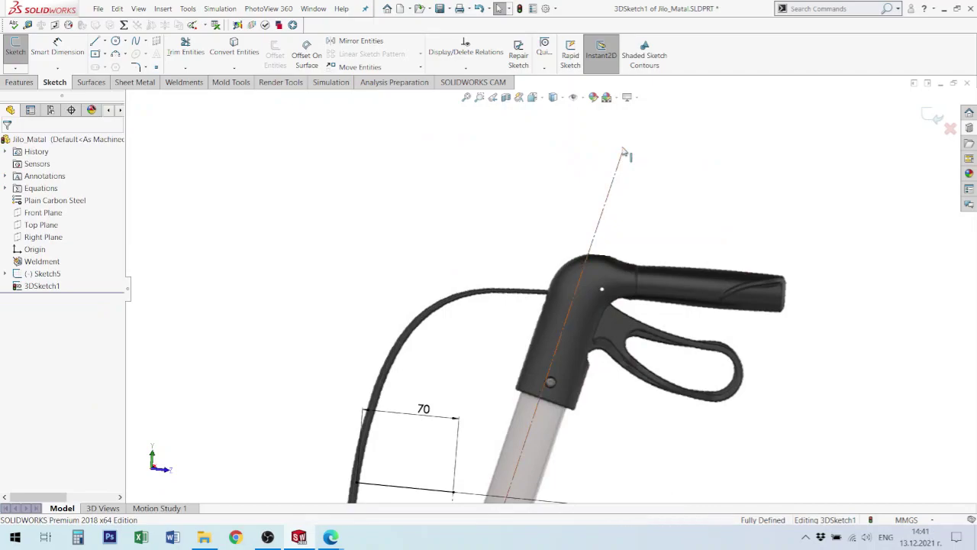
pyautogui.click(582, 262)
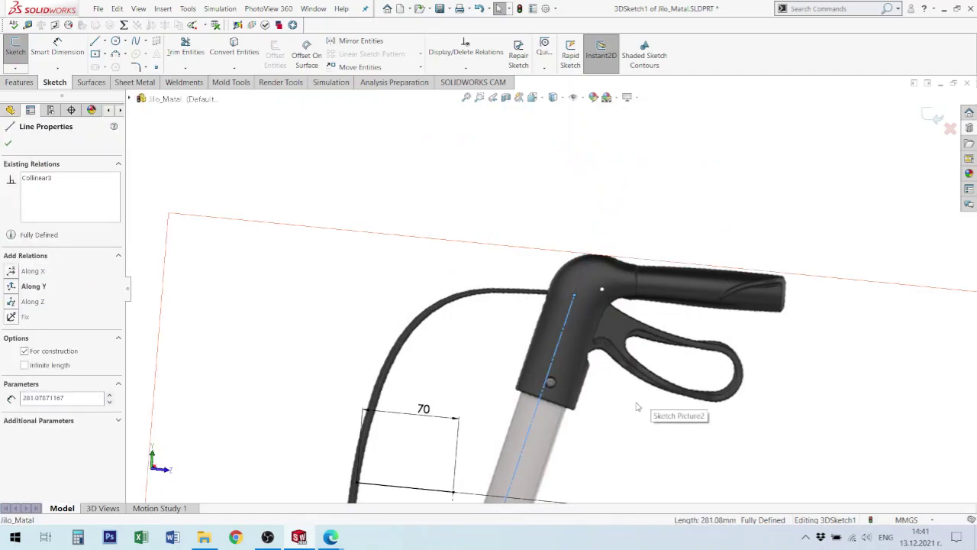
pyautogui.moveTo(638, 407); pyautogui.dragTo(618, 384, button='right')
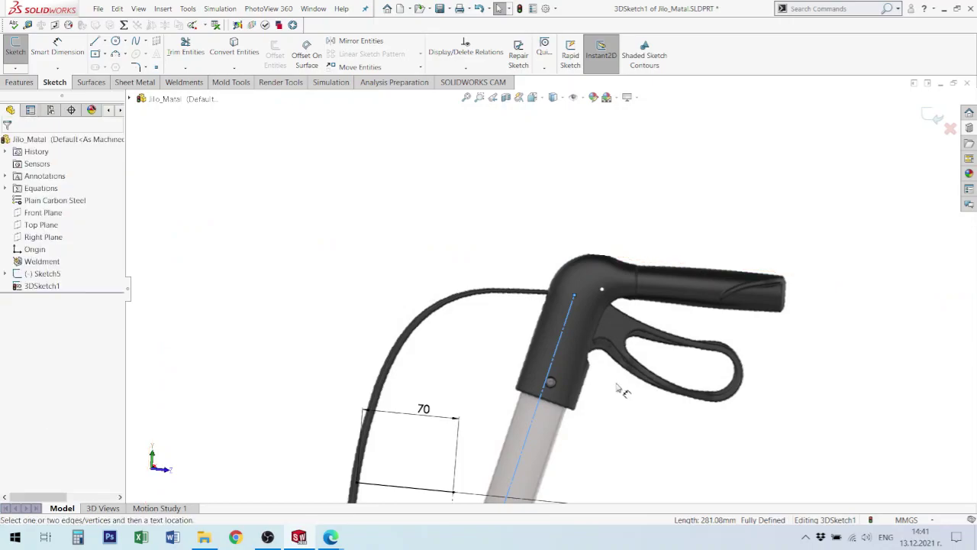
pyautogui.click(560, 349)
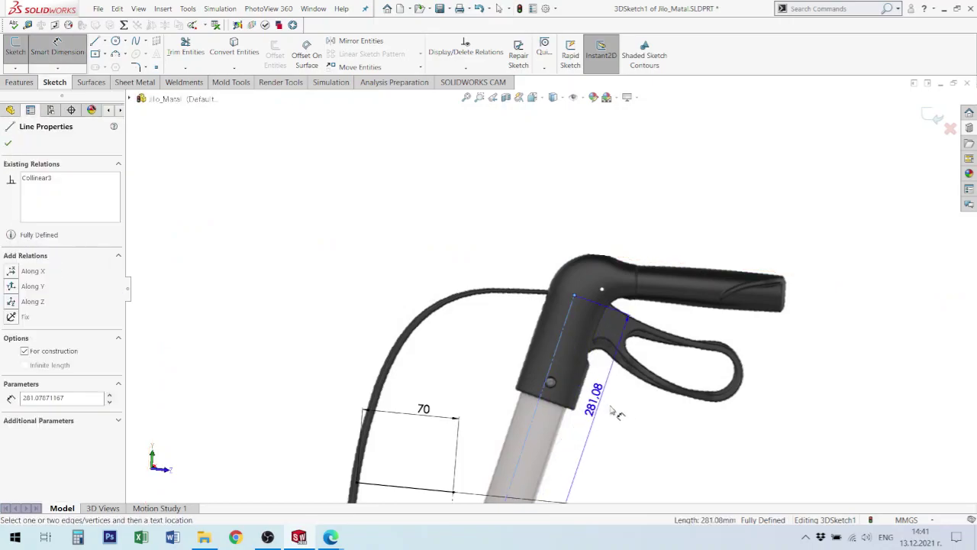
pyautogui.click(615, 403)
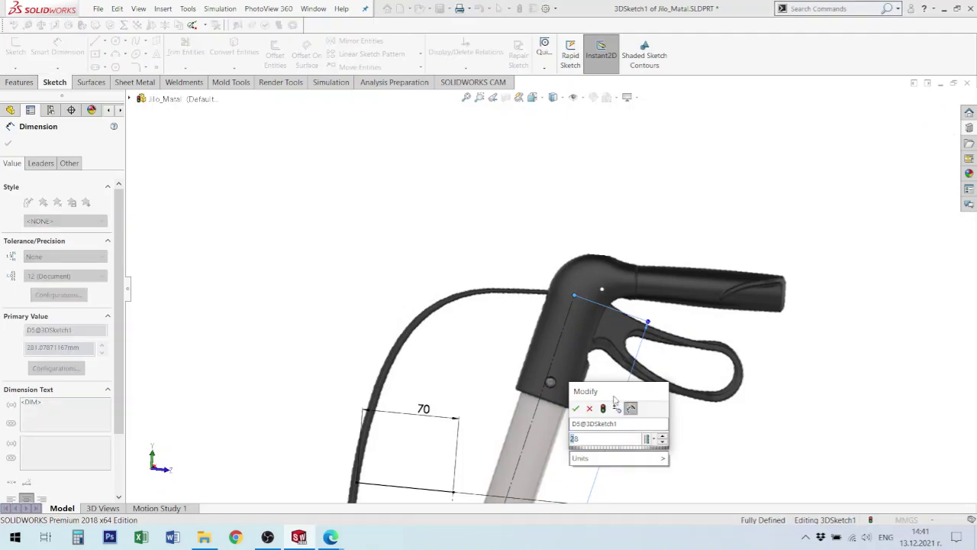
pyautogui.press('Return')
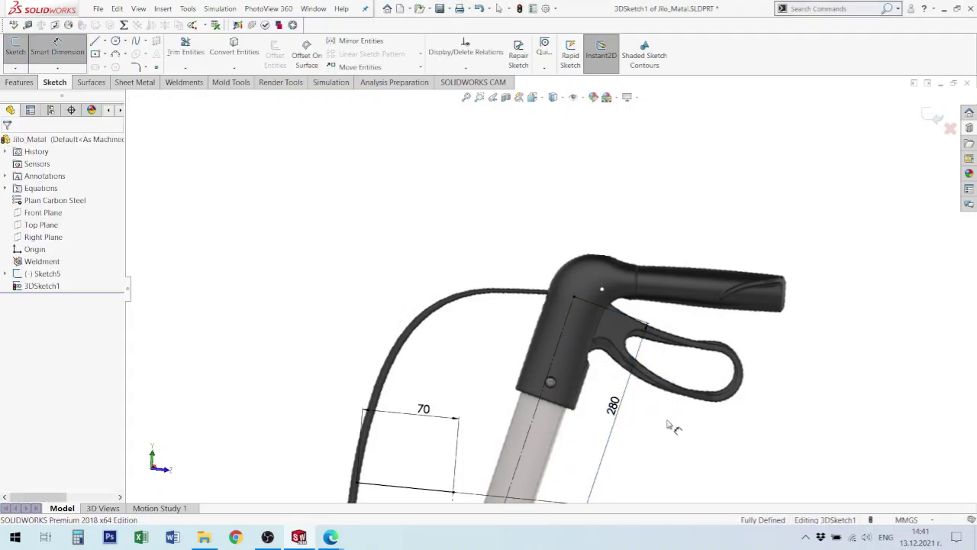
# - Sketch a construction line along Y, about 83 mm long, upward from the lower frame line between the upright tube and the diagonal brace
pyautogui.scroll(2, 574, 294)
pyautogui.moveTo(590, 300); pyautogui.dragTo(477, 367, button='middle')
pyautogui.scroll(-1, 419, 394)
pyautogui.scroll(-2, 458, 413)
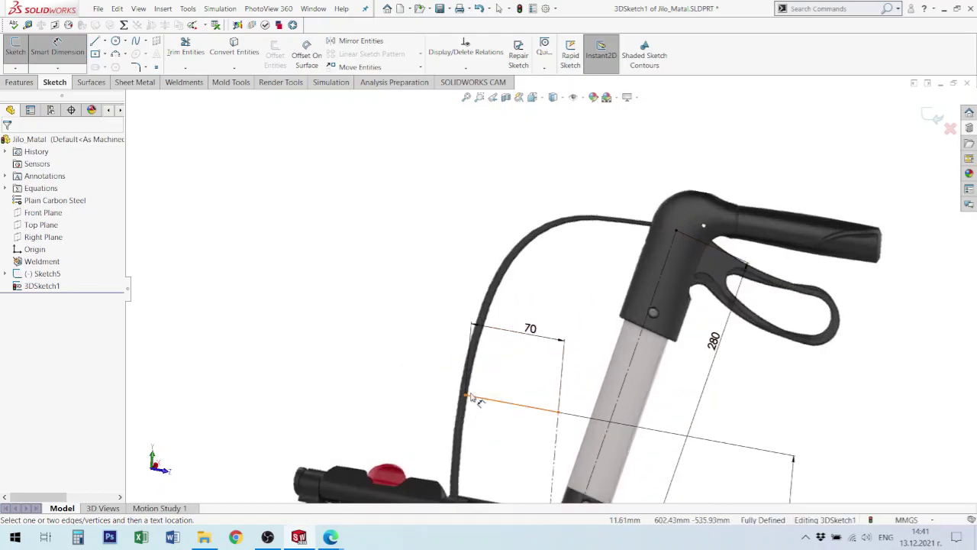
pyautogui.scroll(5, 471, 397)
pyautogui.scroll(-2, 542, 412)
pyautogui.scroll(2, 545, 380)
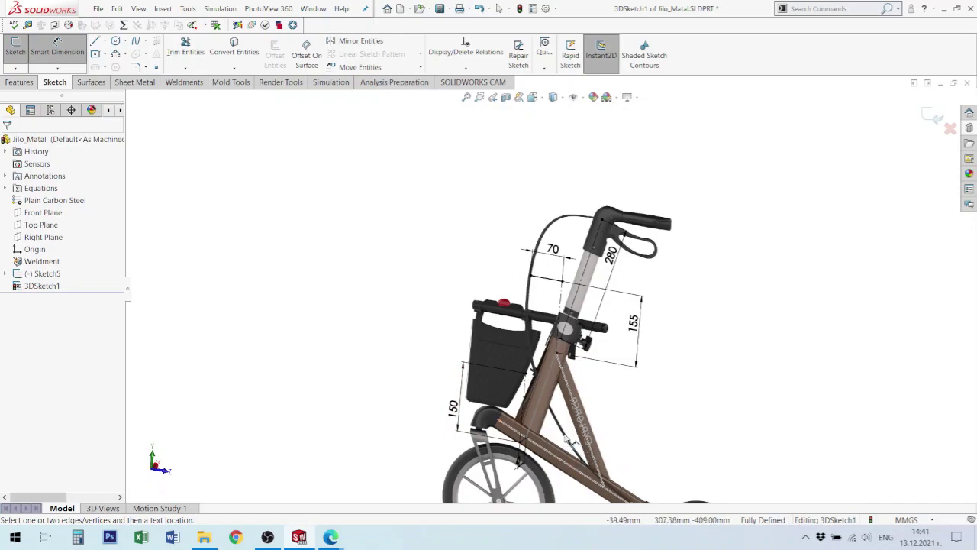
pyautogui.moveTo(566, 439)
pyautogui.mouseDown(button='middle')
pyautogui.moveTo(558, 440)
pyautogui.moveTo(563, 433)
pyautogui.mouseUp(button='middle')
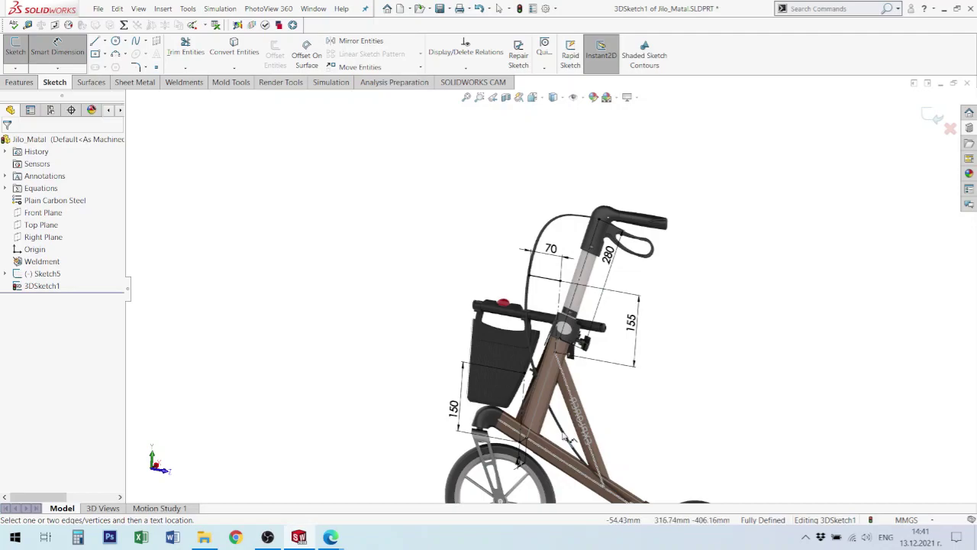
pyautogui.press('l')
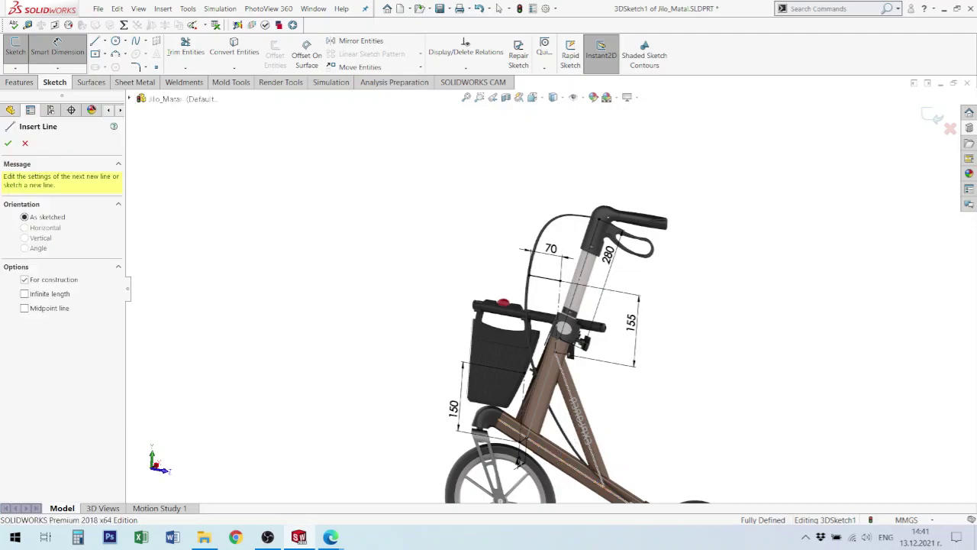
pyautogui.click(574, 473)
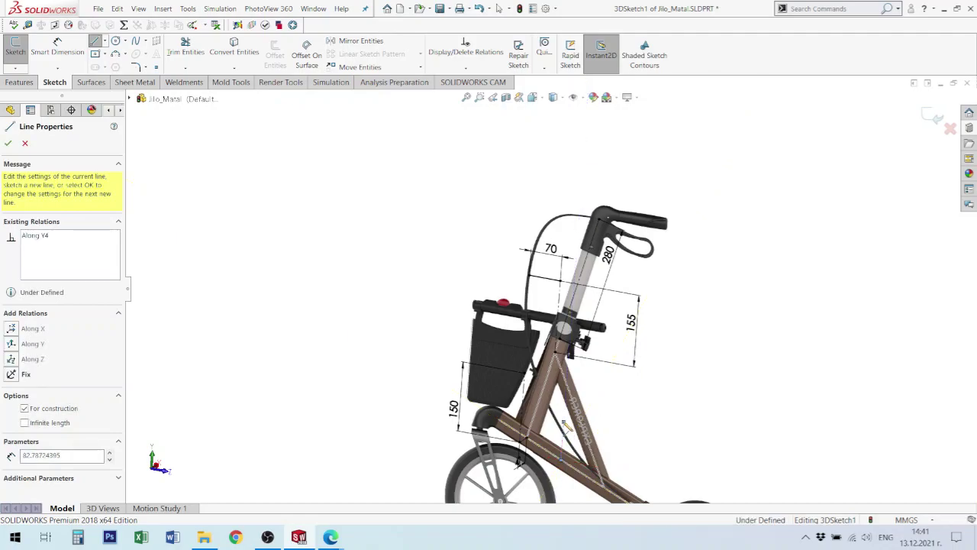
pyautogui.doubleClick(564, 422)
pyautogui.press('Escape')
# - Dimension the distance from the vertical line's lower end to the junction of the upright and lower frame lines to 80 mm
pyautogui.scroll(-3, 560, 428)
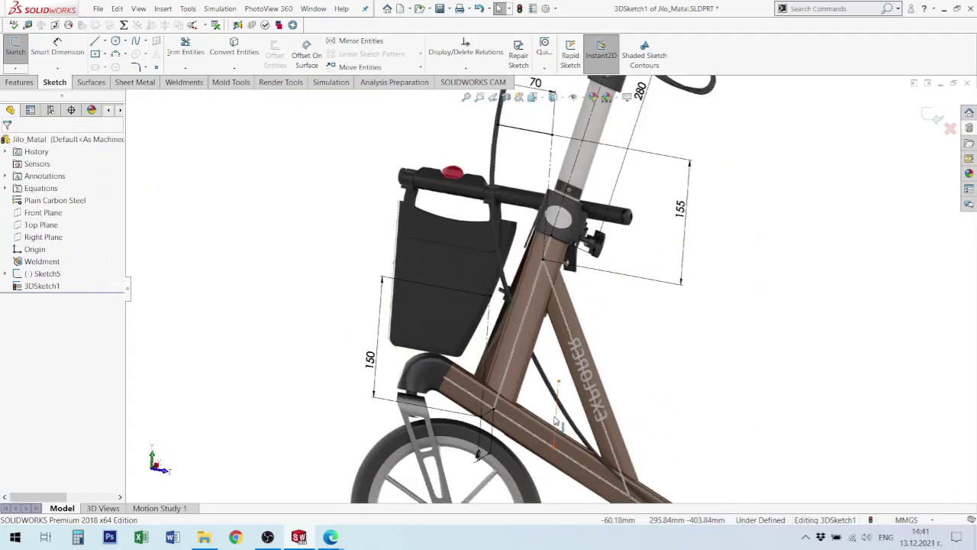
pyautogui.click(561, 431)
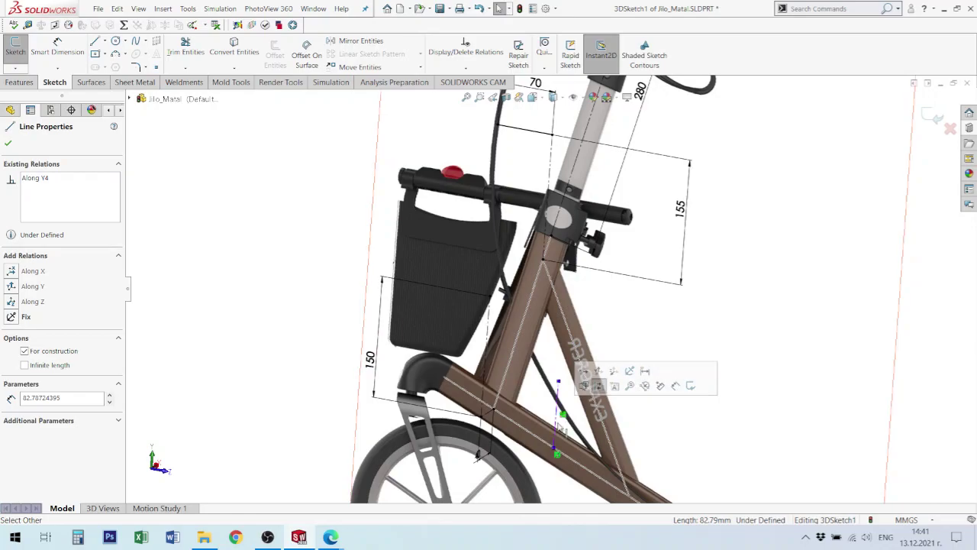
pyautogui.moveTo(510, 407); pyautogui.dragTo(527, 457, button='right')
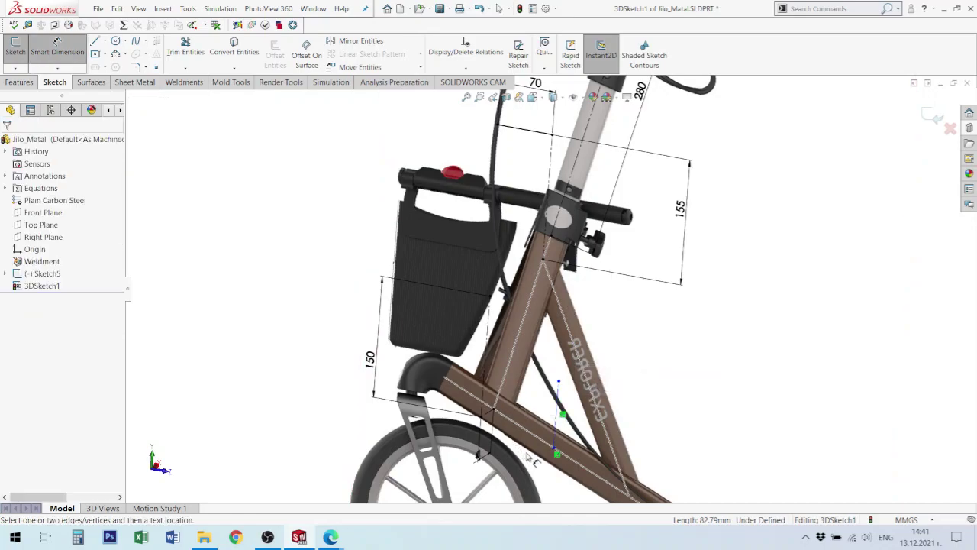
pyautogui.click(555, 449)
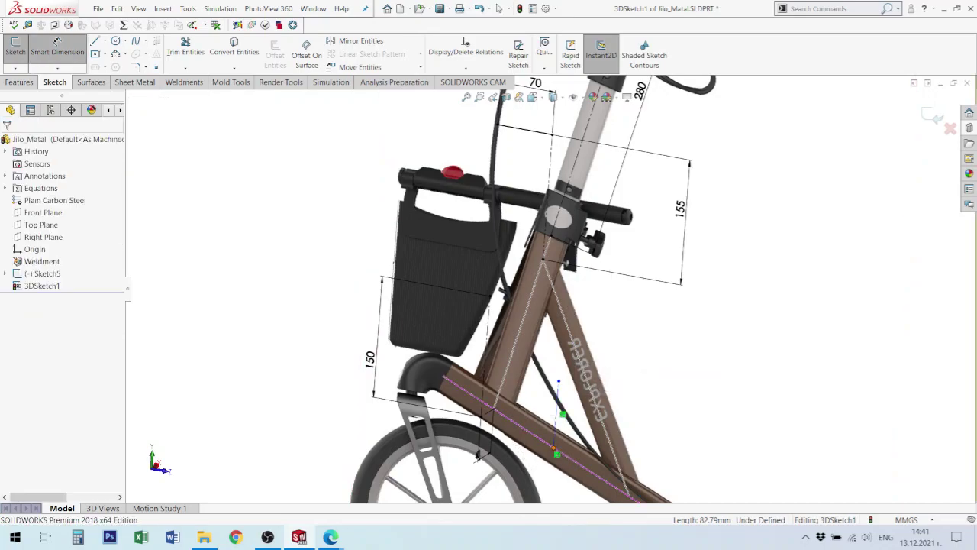
pyautogui.click(493, 410)
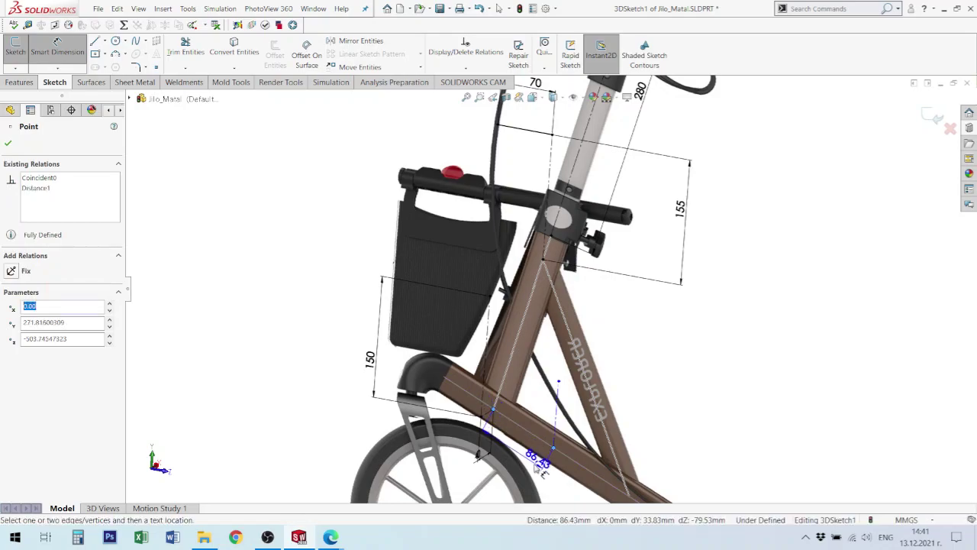
pyautogui.click(525, 477)
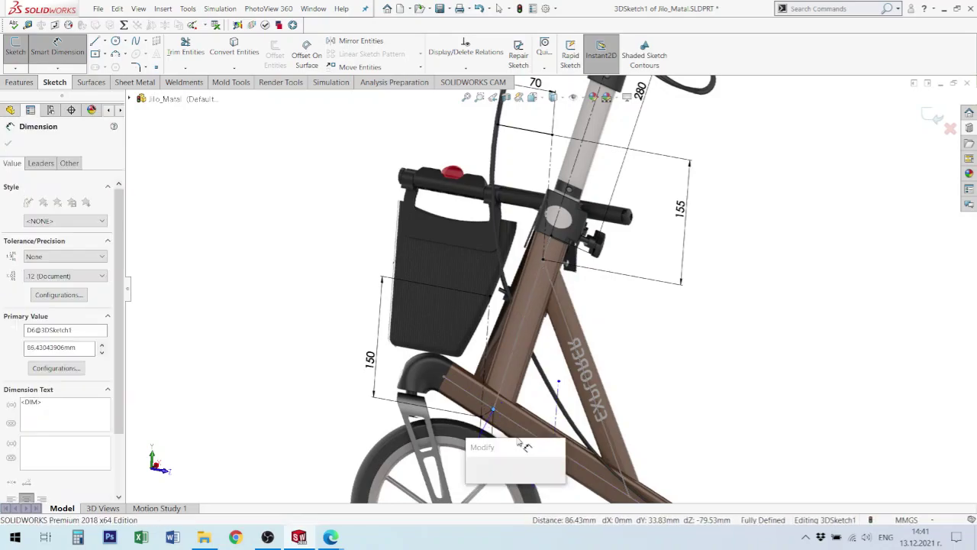
pyautogui.write('80')
pyautogui.press('Return')
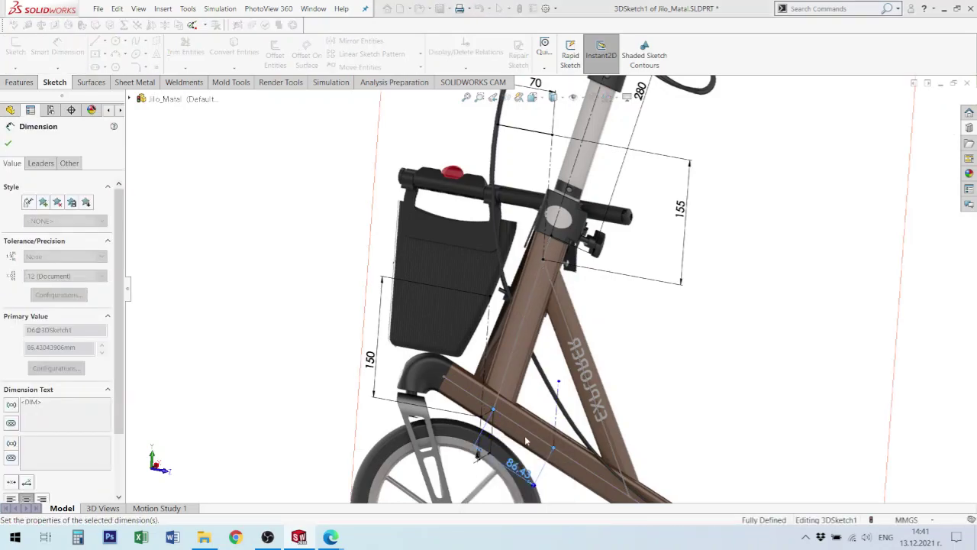
pyautogui.click(682, 393)
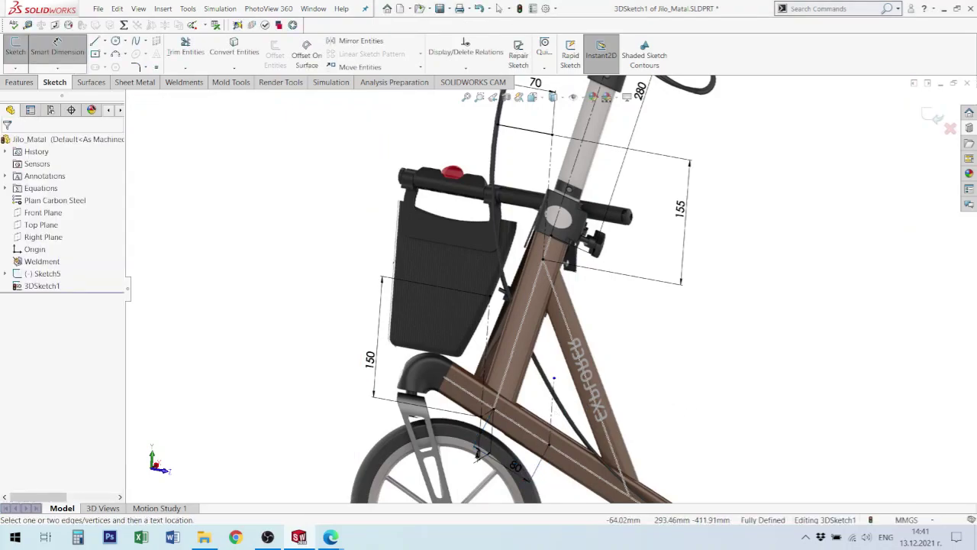
# - Dimension the length of the vertical construction line on the lower frame tube to 70 mm
pyautogui.click(551, 420)
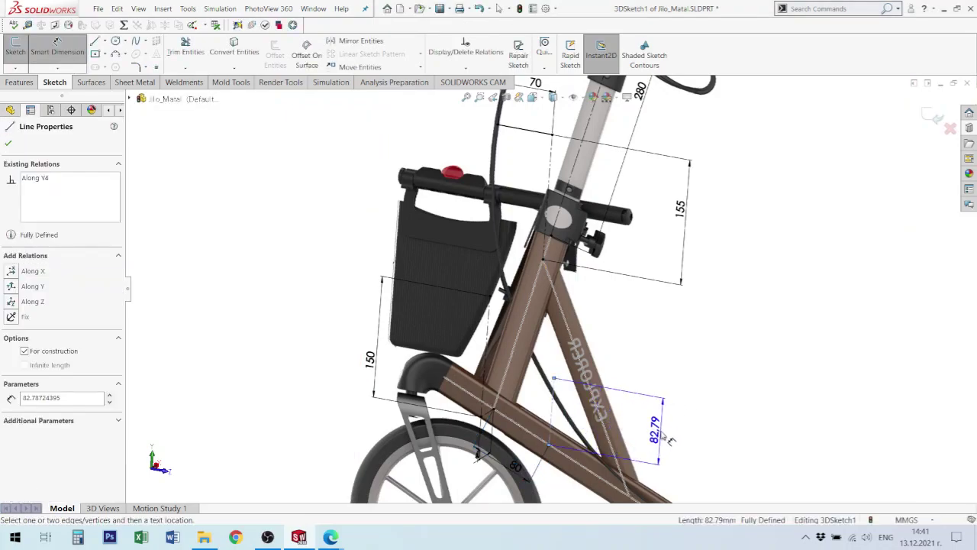
pyautogui.click(666, 440)
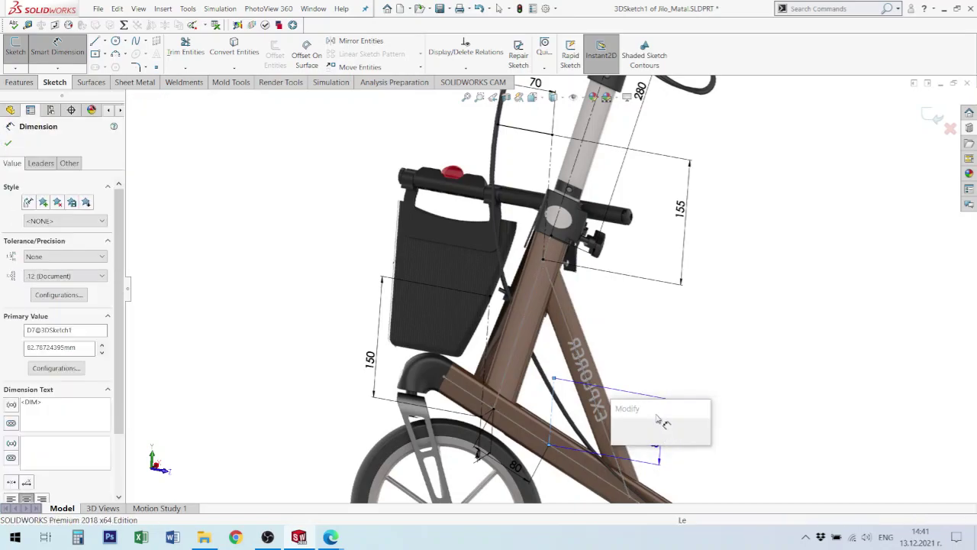
pyautogui.write('70')
pyautogui.press('Return')
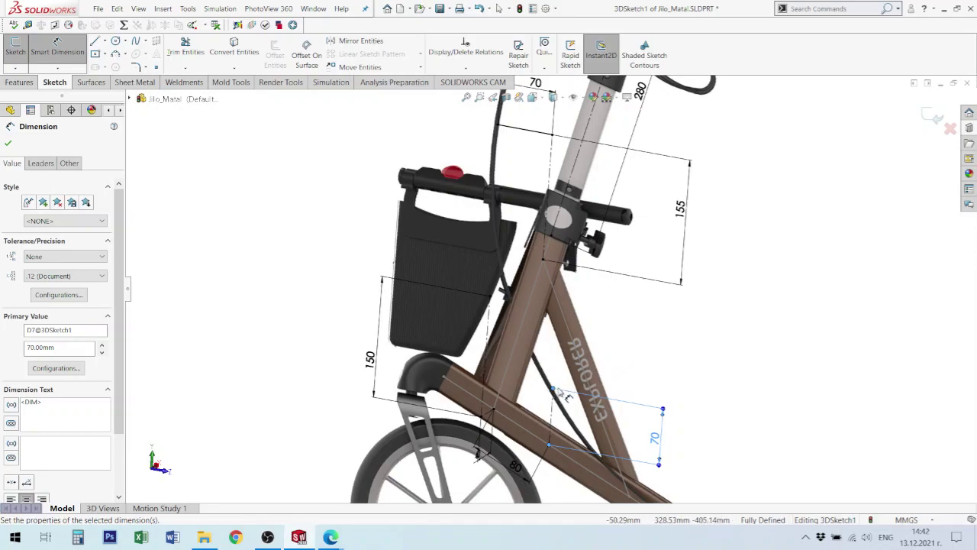
pyautogui.click(715, 434)
# - Sketch a construction line about 64 mm long outward from the junction of the diagonal brace and lower frame lines
pyautogui.scroll(3, 685, 416)
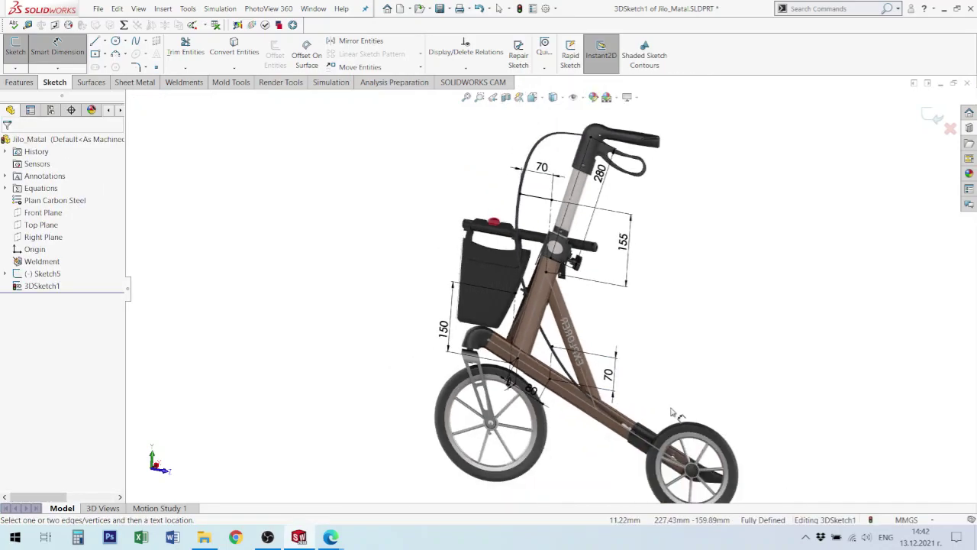
pyautogui.moveTo(669, 410); pyautogui.dragTo(441, 444, button='middle')
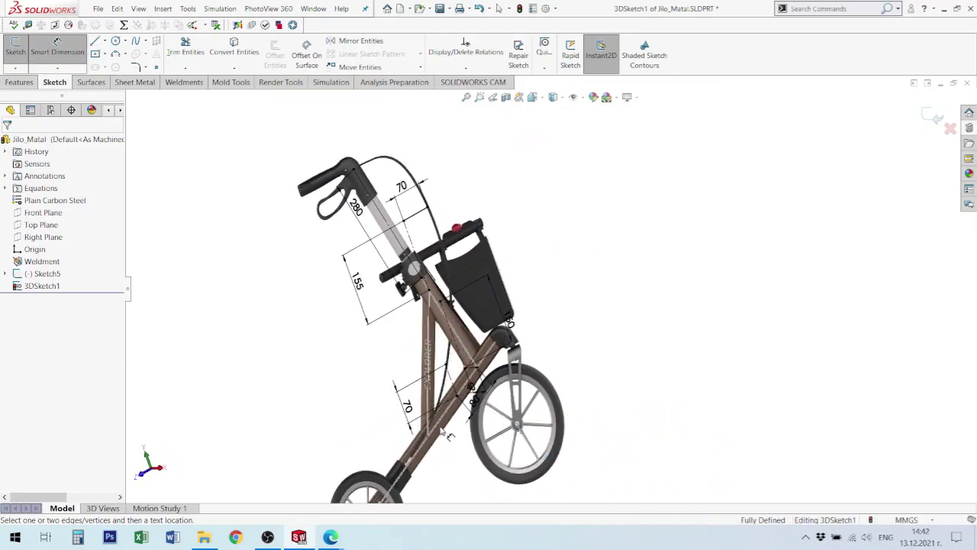
pyautogui.scroll(-5, 445, 424)
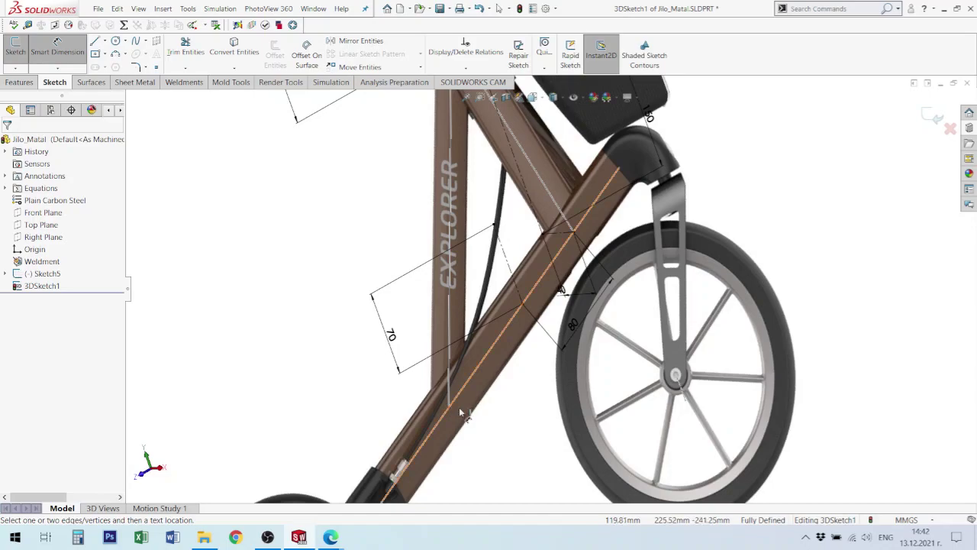
pyautogui.moveTo(486, 422); pyautogui.dragTo(545, 462, button='middle')
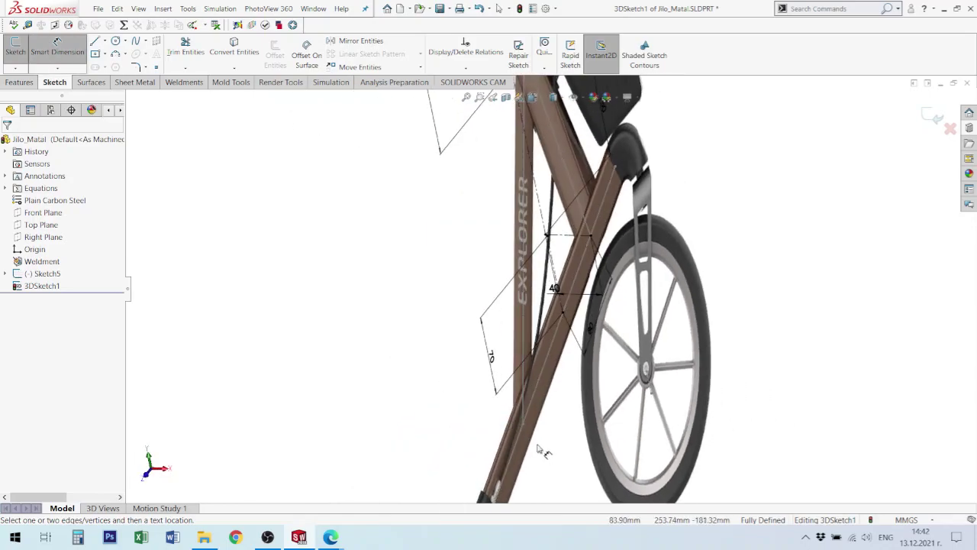
pyautogui.press('l')
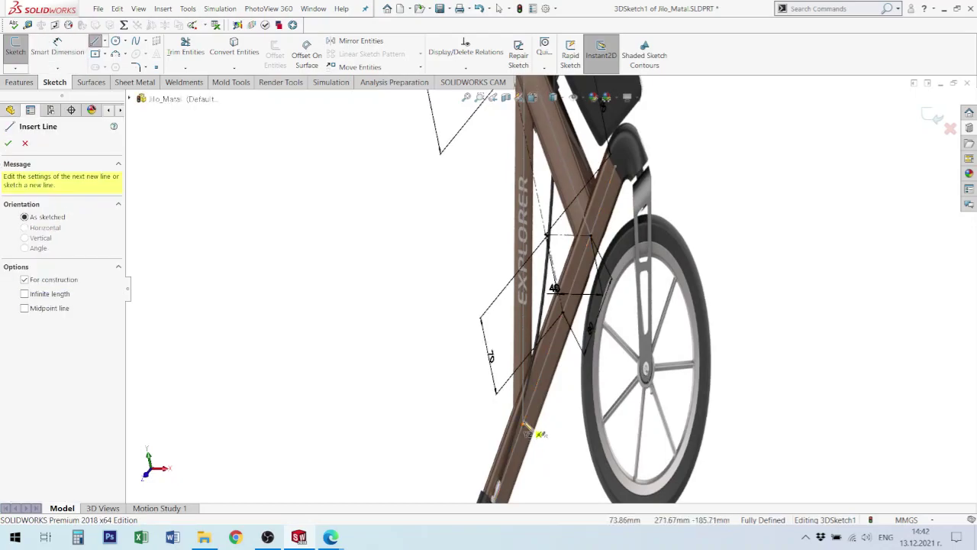
pyautogui.click(524, 425)
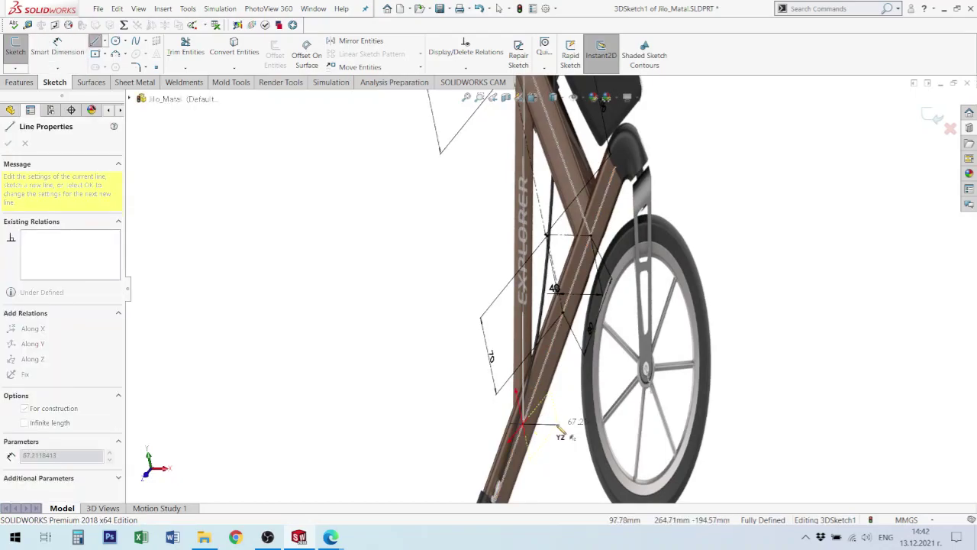
pyautogui.click(557, 425)
pyautogui.press('Escape')
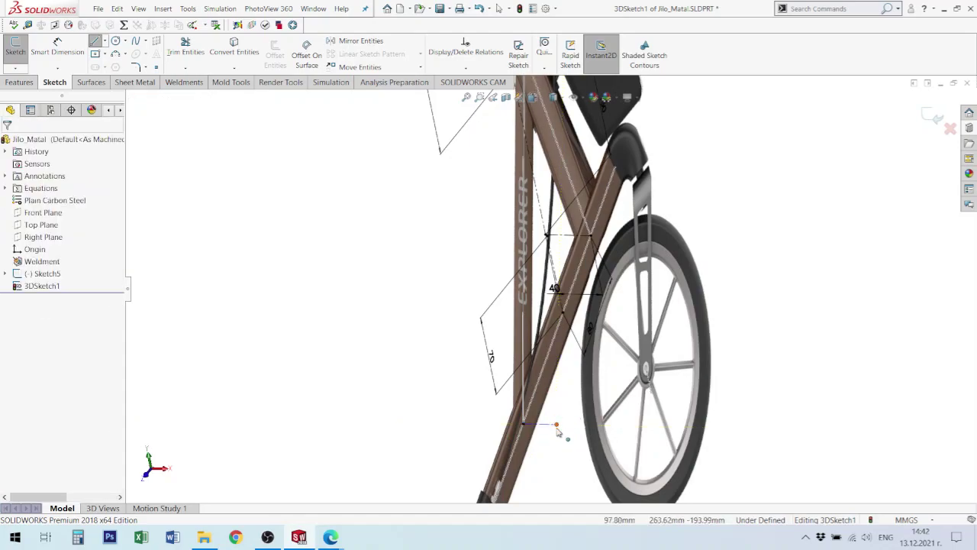
# - Dimension the length of the new construction line at the brace junction to 30 mm
pyautogui.press('d')
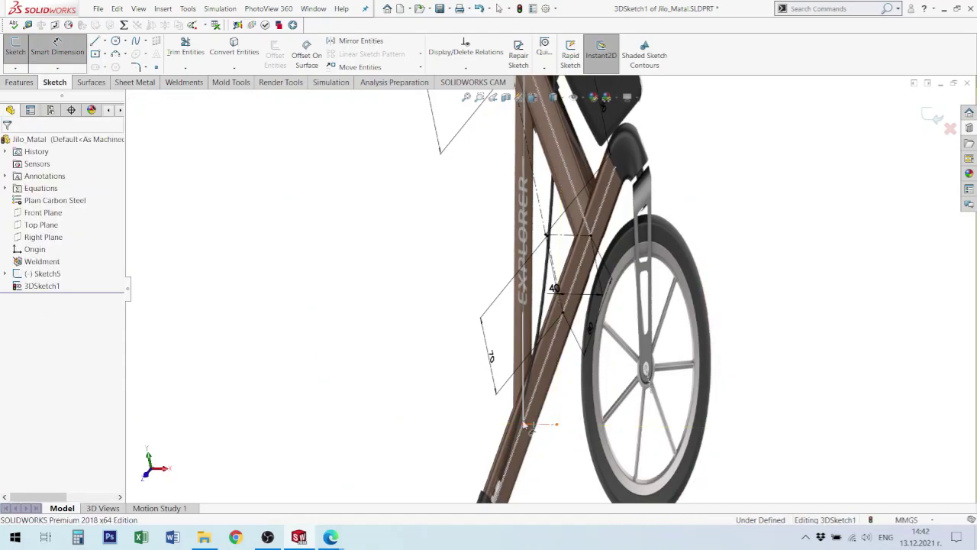
pyautogui.click(545, 427)
pyautogui.click(466, 397)
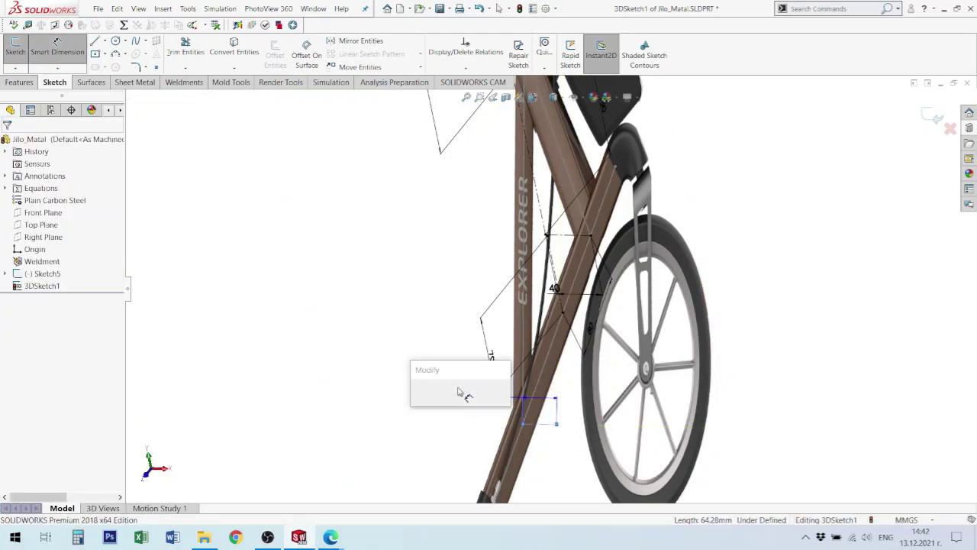
pyautogui.write('30')
pyautogui.press('Return')
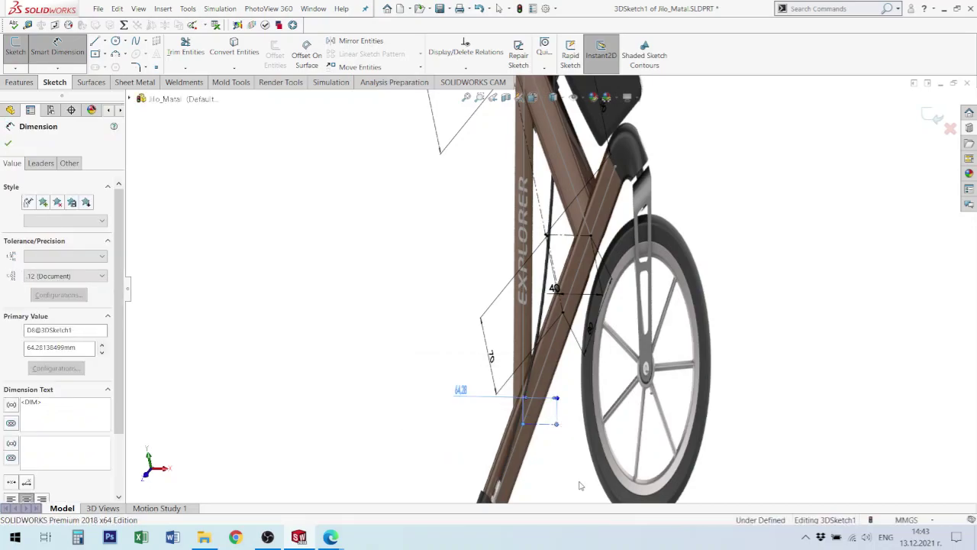
pyautogui.click(557, 465)
# - Sketch a construction line about 97 mm long, starting on the lower frame line at the slot behind the small wheel's spokes
pyautogui.scroll(4, 533, 454)
pyautogui.scroll(-10, 532, 458)
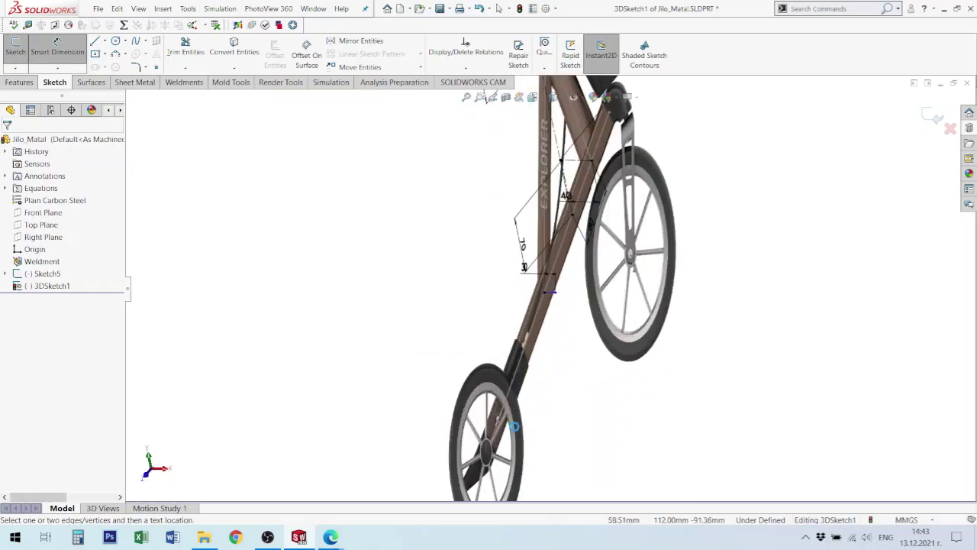
pyautogui.scroll(-4, 458, 409)
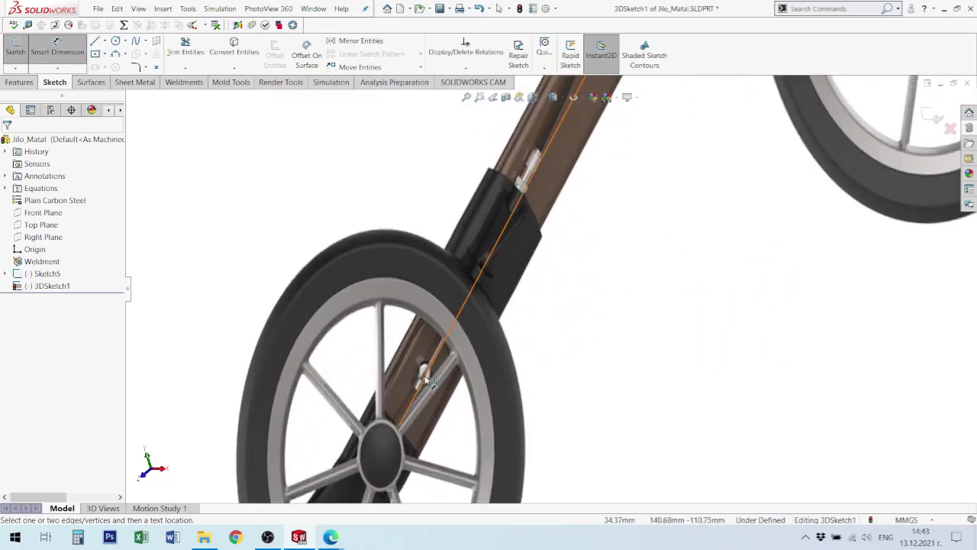
pyautogui.moveTo(430, 380)
pyautogui.mouseDown(button='middle')
pyautogui.moveTo(593, 404)
pyautogui.moveTo(585, 407)
pyautogui.mouseUp(button='middle')
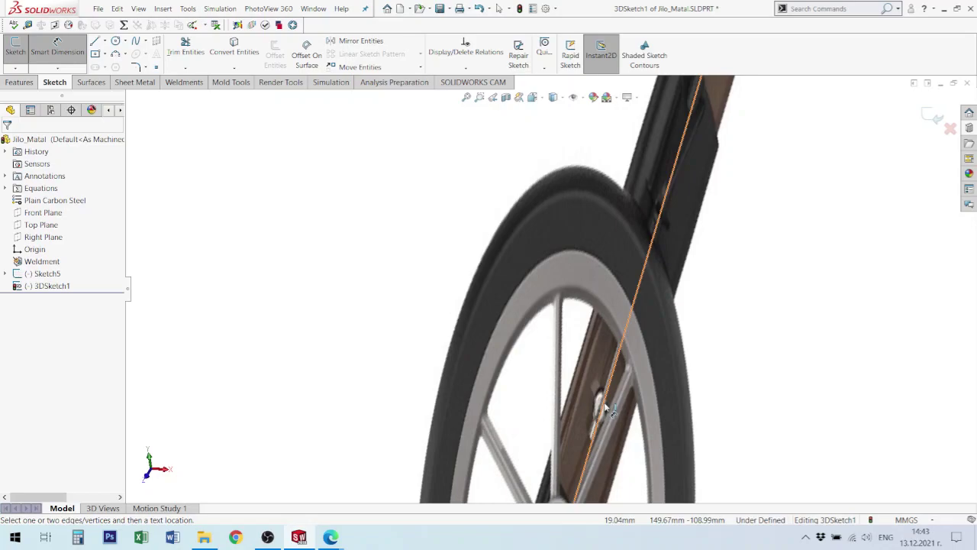
pyautogui.press('l')
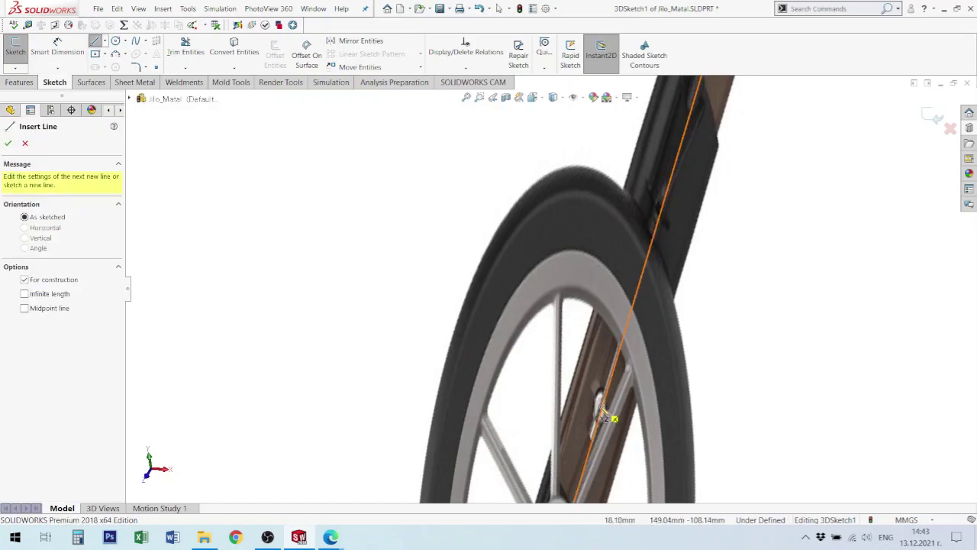
pyautogui.click(607, 416)
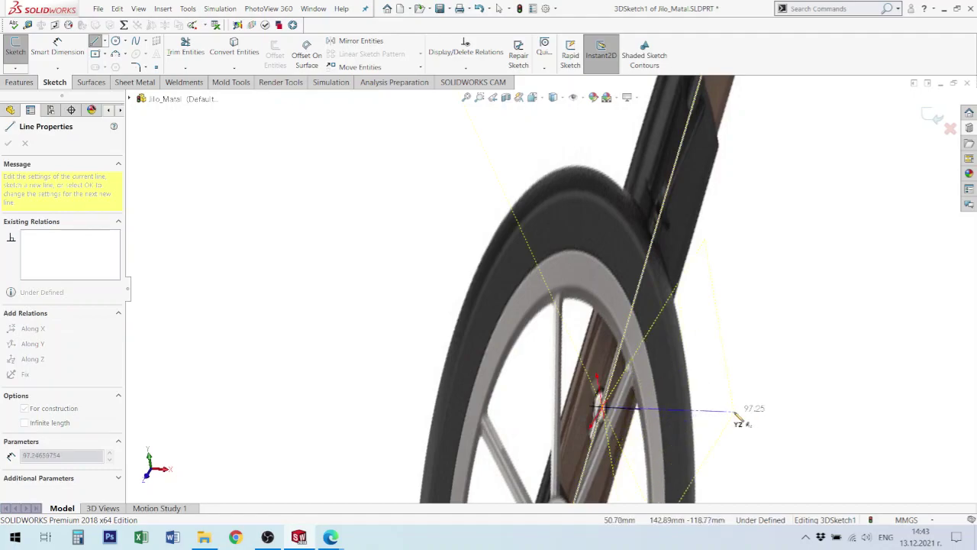
pyautogui.doubleClick(726, 411)
pyautogui.press('Escape')
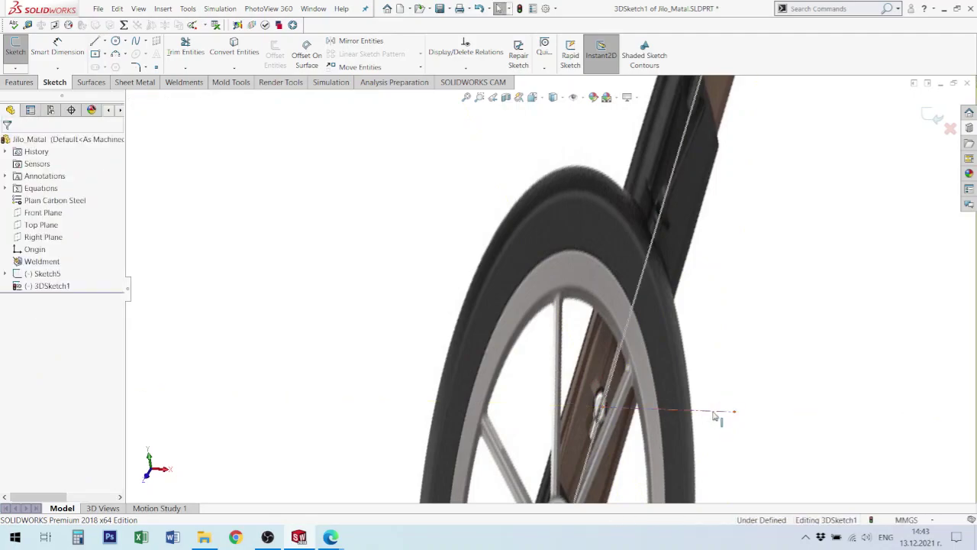
# - Align the small-wheel construction line along X and pull its free end to about 32 mm on the positive X side
pyautogui.click(714, 410)
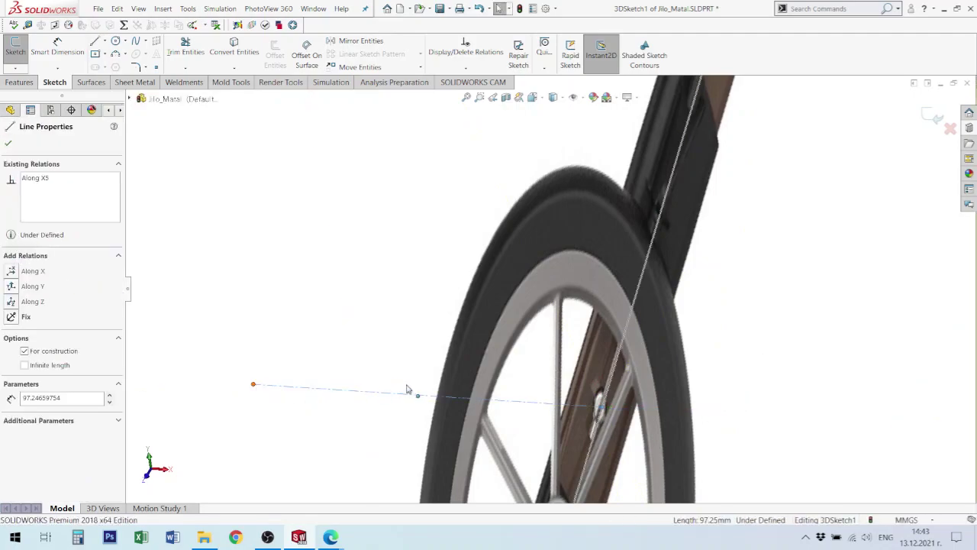
pyautogui.moveTo(584, 397); pyautogui.dragTo(718, 420)
pyautogui.moveTo(717, 451); pyautogui.dragTo(731, 447, button='middle')
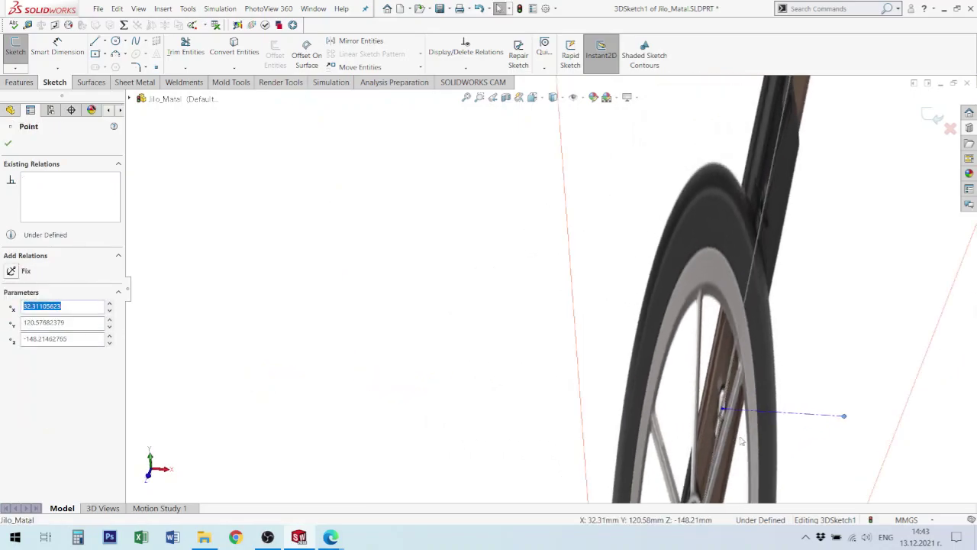
# - Dimension the distance along the lower frame line between the start points of the two short construction lines to 190 mm
pyautogui.moveTo(721, 483); pyautogui.dragTo(590, 412, button='middle')
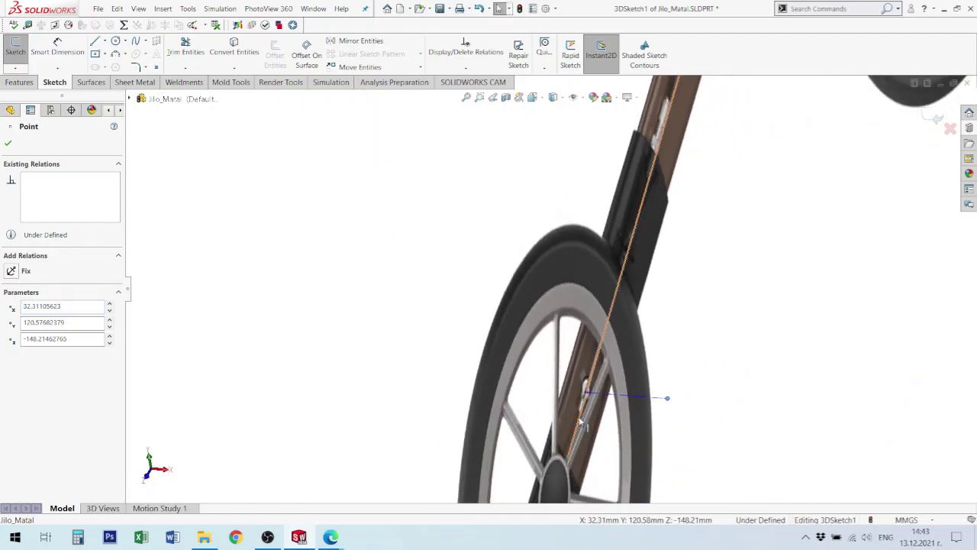
pyautogui.moveTo(579, 420); pyautogui.dragTo(685, 175, button='right')
pyautogui.scroll(4, 650, 220)
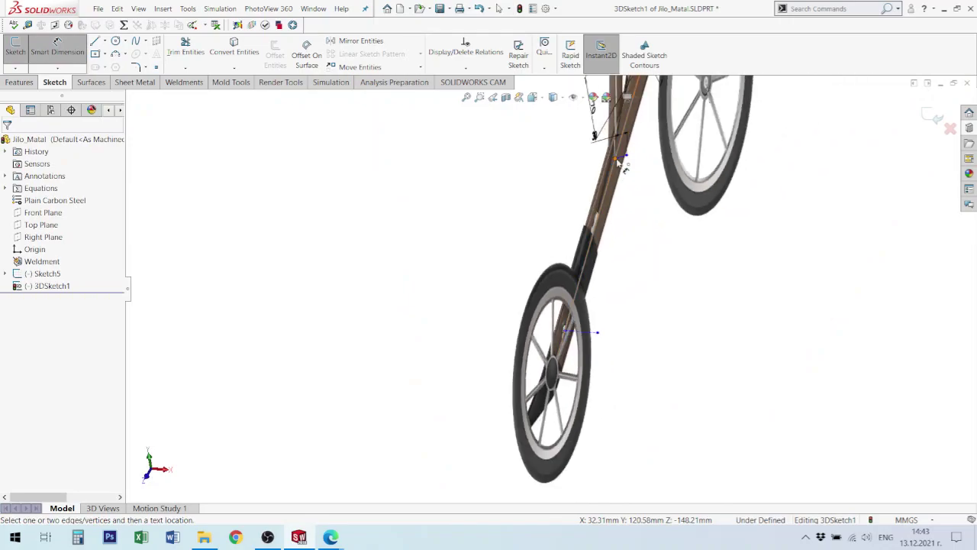
pyautogui.click(566, 330)
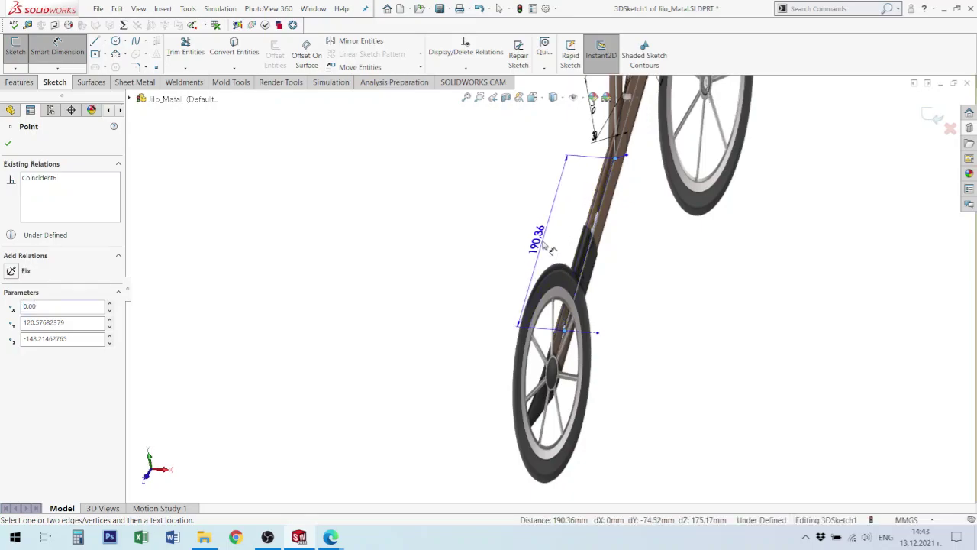
pyautogui.click(532, 232)
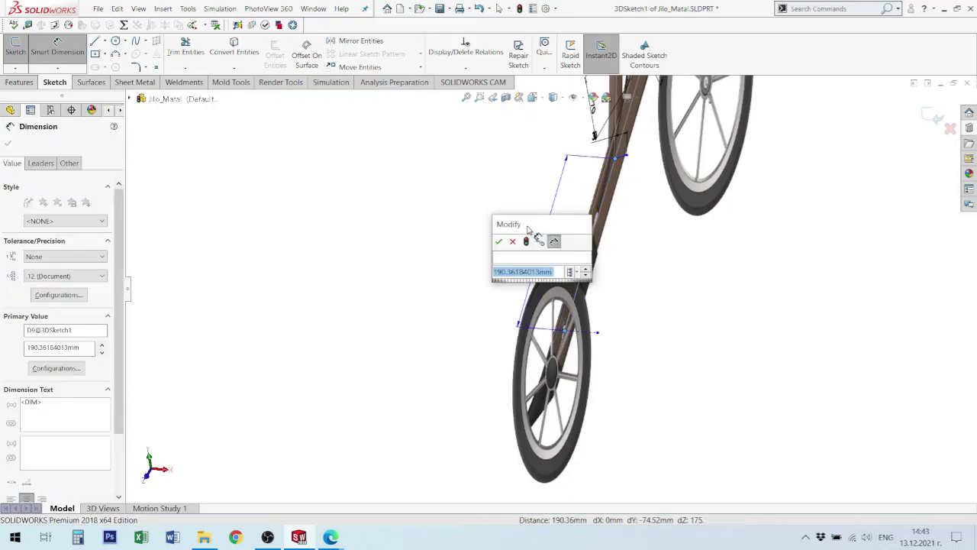
pyautogui.write('190')
pyautogui.press('Return')
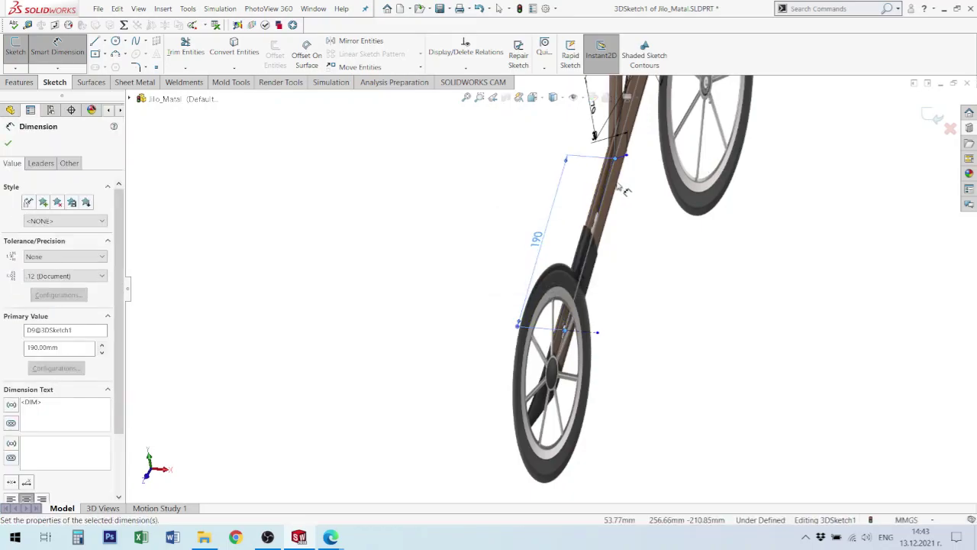
pyautogui.scroll(-1, 634, 193)
pyautogui.press('Escape')
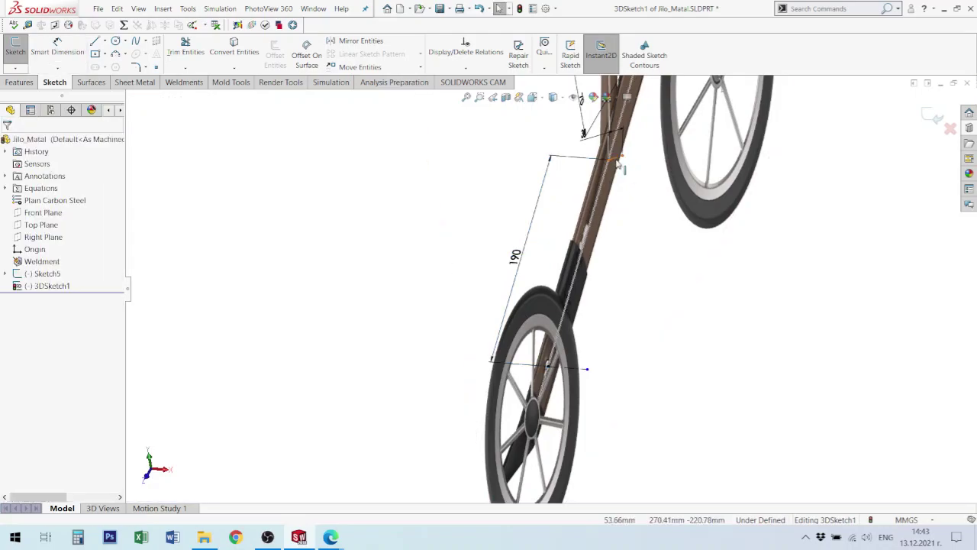
# - Apply an Along X relation to the short construction line at the brace junction
pyautogui.click(619, 162)
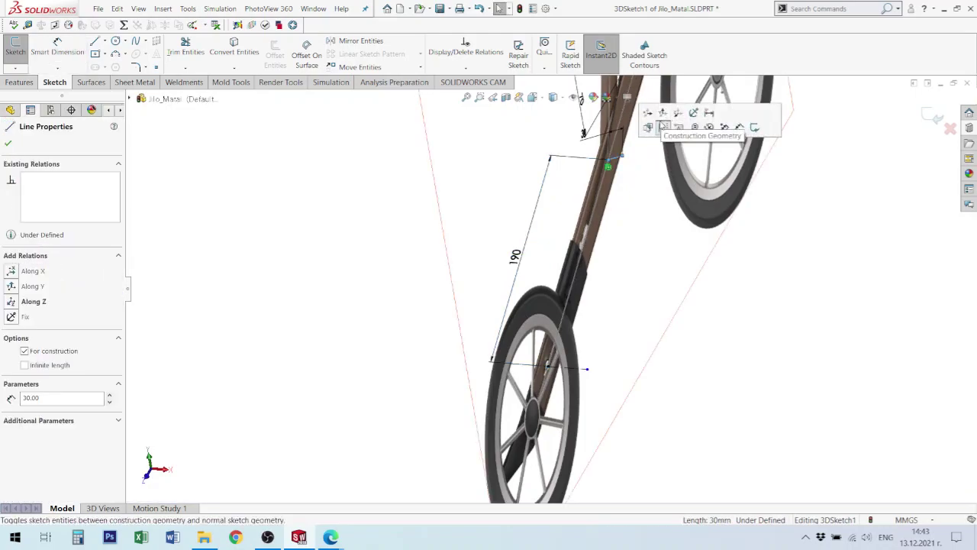
pyautogui.click(648, 113)
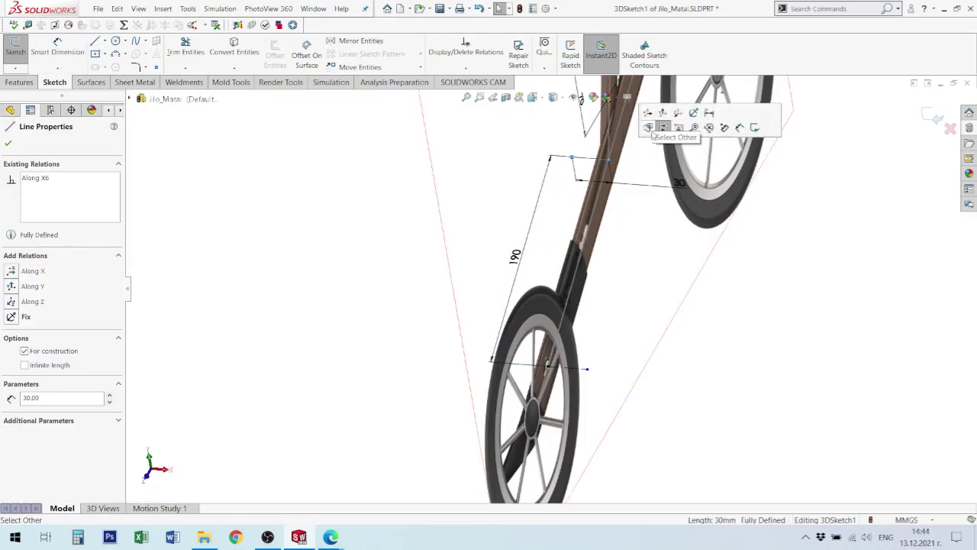
# - Delete the 30 mm length dimension from the construction line at the brace junction
pyautogui.click(682, 186)
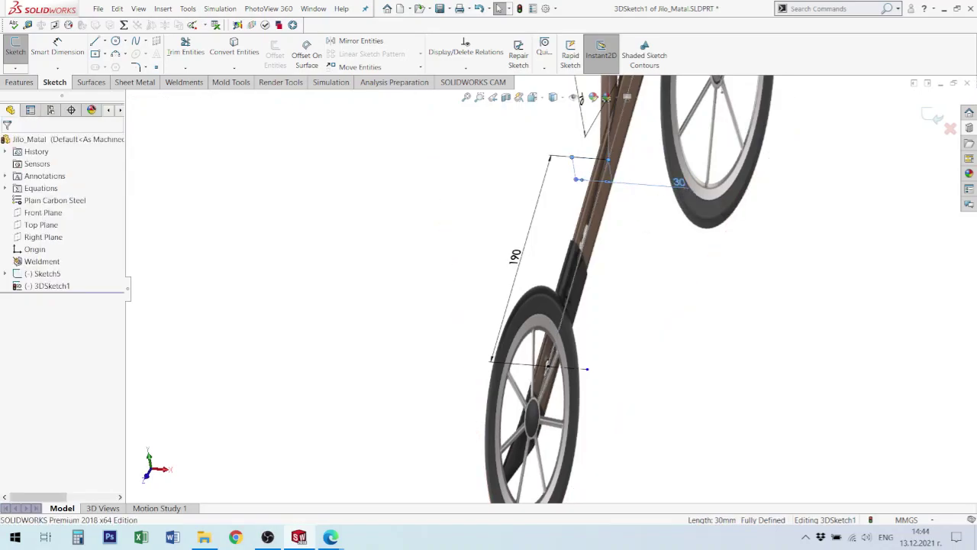
pyautogui.press('Escape')
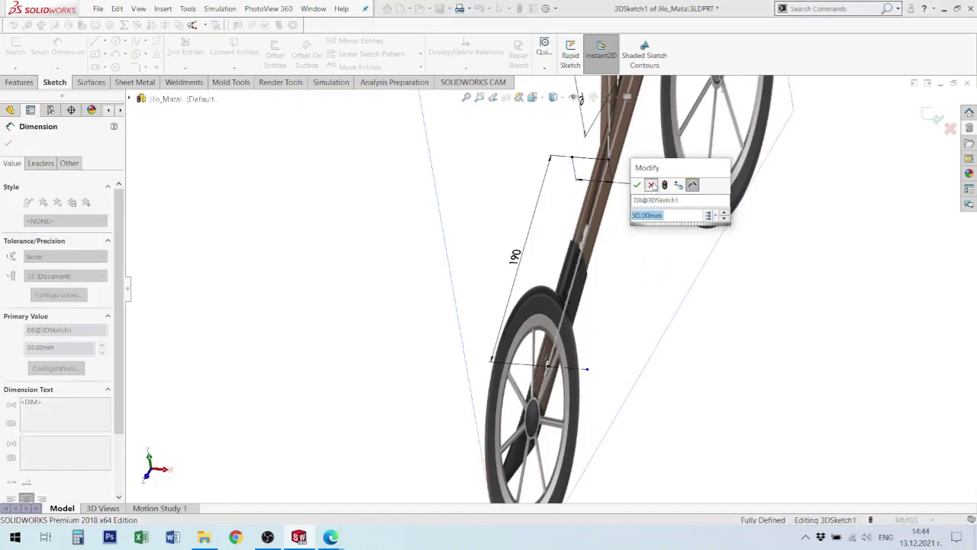
pyautogui.click(651, 185)
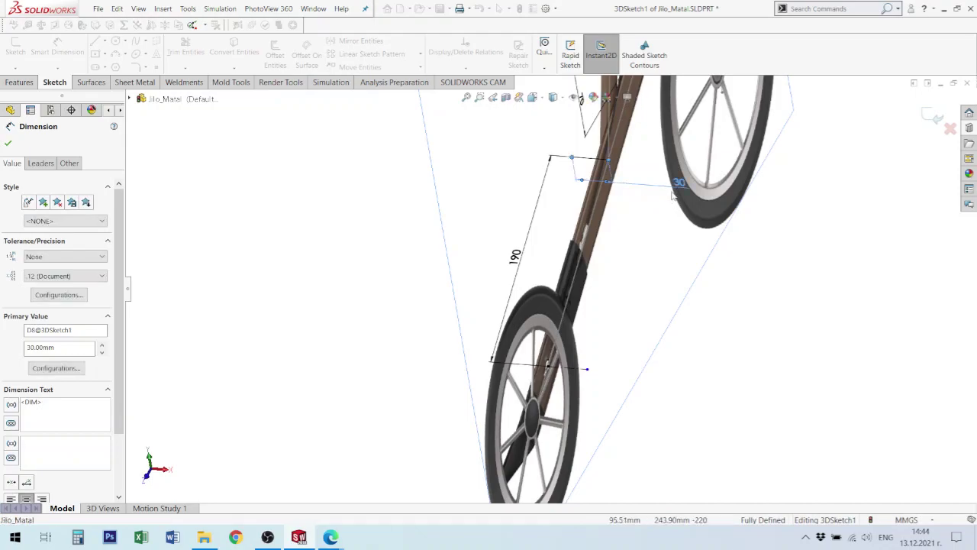
pyautogui.press('Escape')
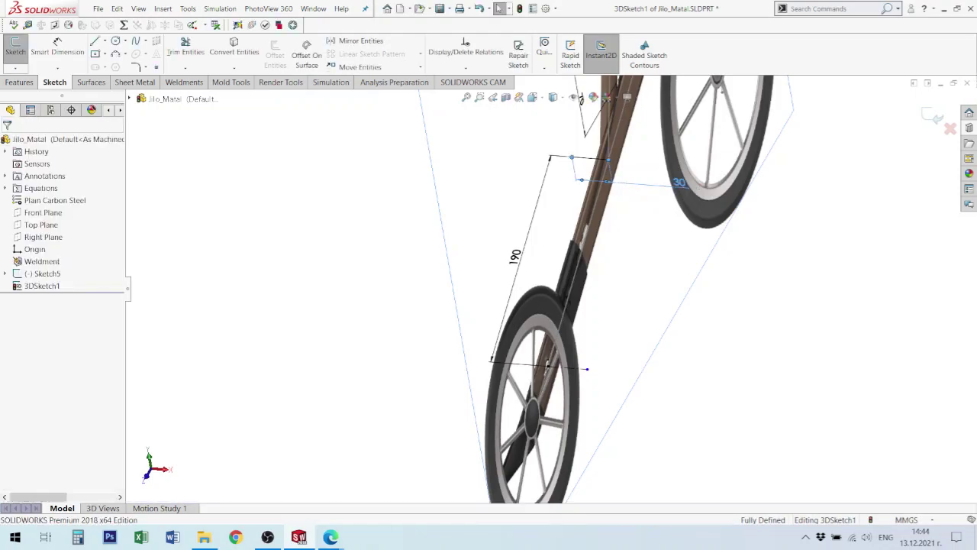
pyautogui.click(678, 184)
pyautogui.click(653, 211)
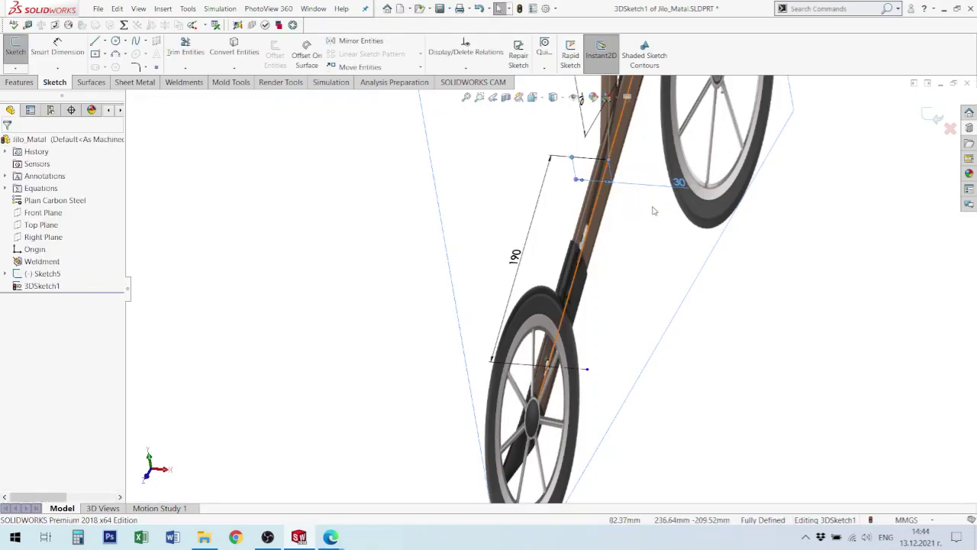
pyautogui.click(639, 187)
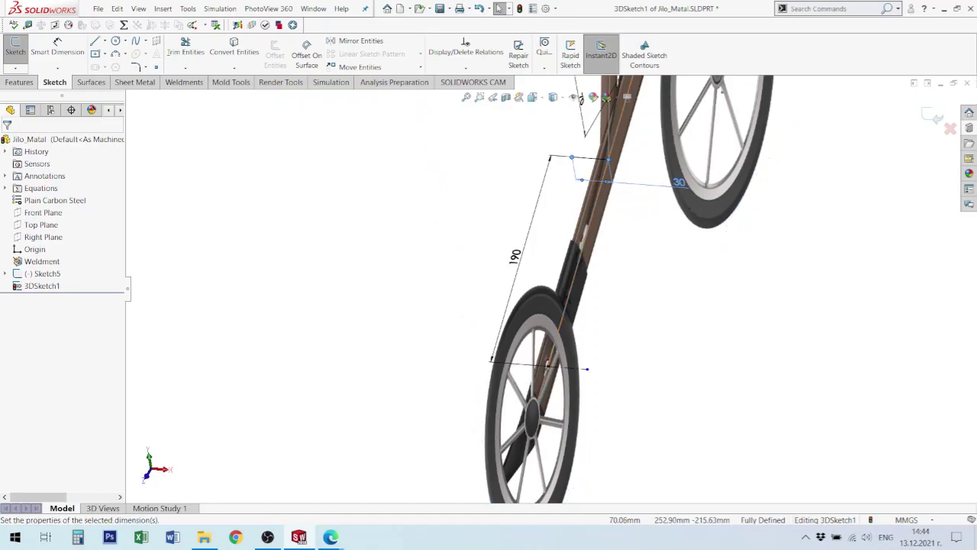
pyautogui.press('Delete')
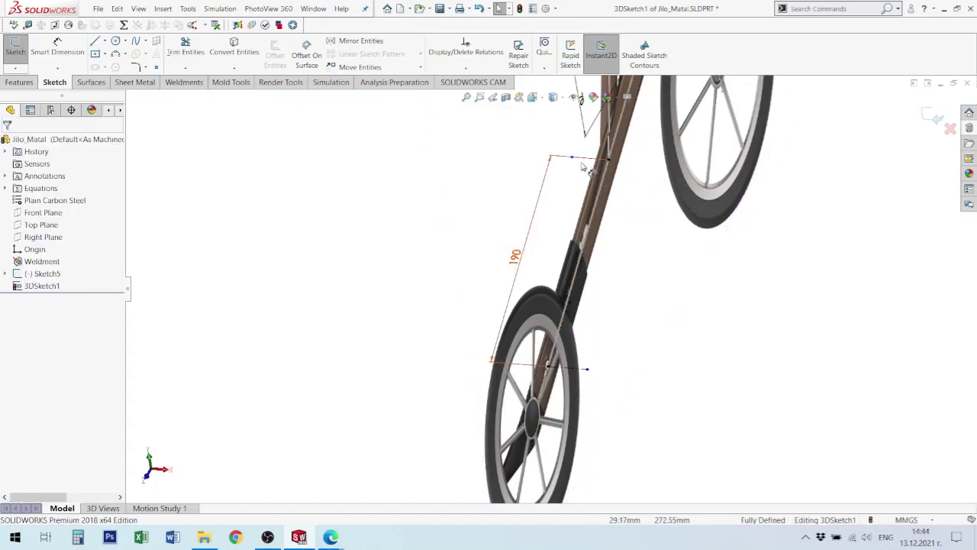
# - Pull the free end of the brace-junction construction line to the positive X side and set its length to 45 mm
pyautogui.moveTo(571, 157); pyautogui.dragTo(638, 164)
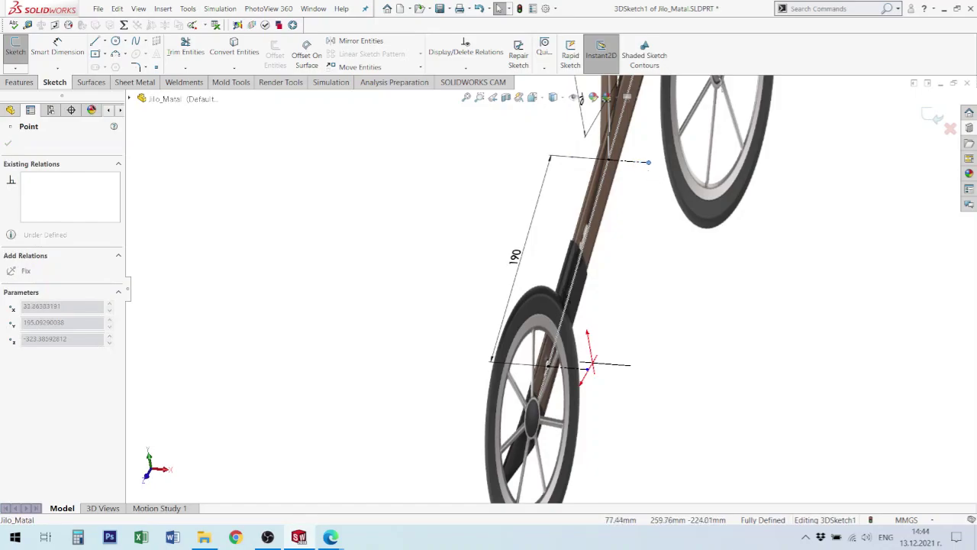
pyautogui.click(641, 177)
pyautogui.press('d')
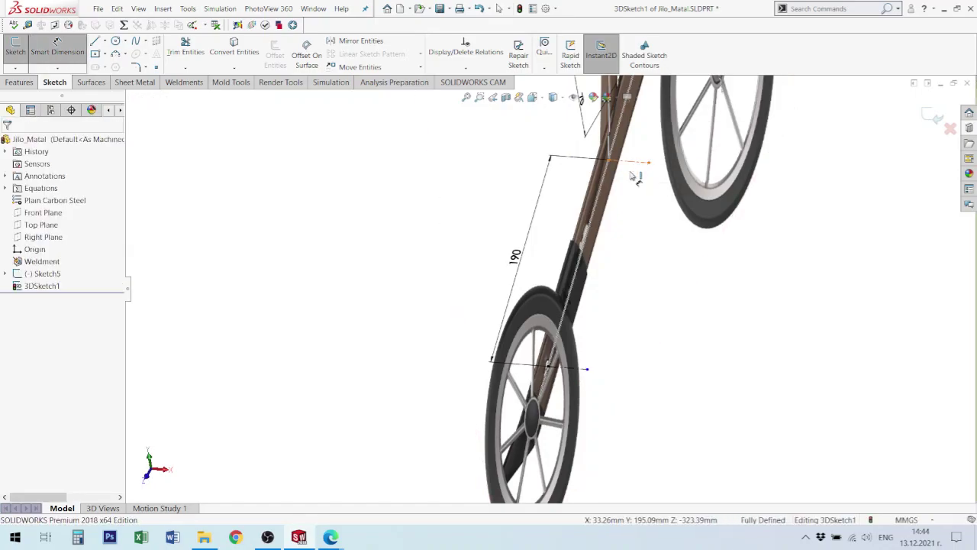
pyautogui.click(635, 163)
pyautogui.click(608, 179)
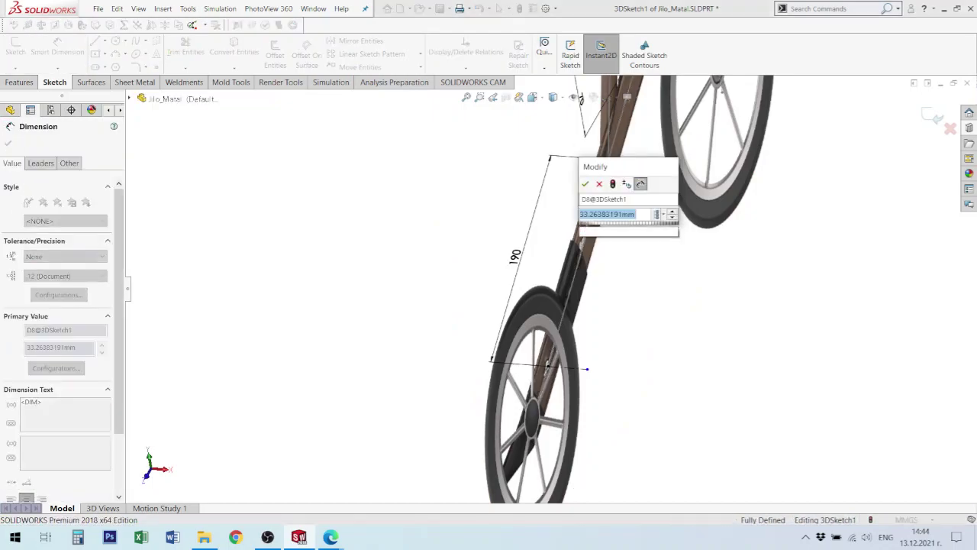
pyautogui.write('45')
pyautogui.press('Return')
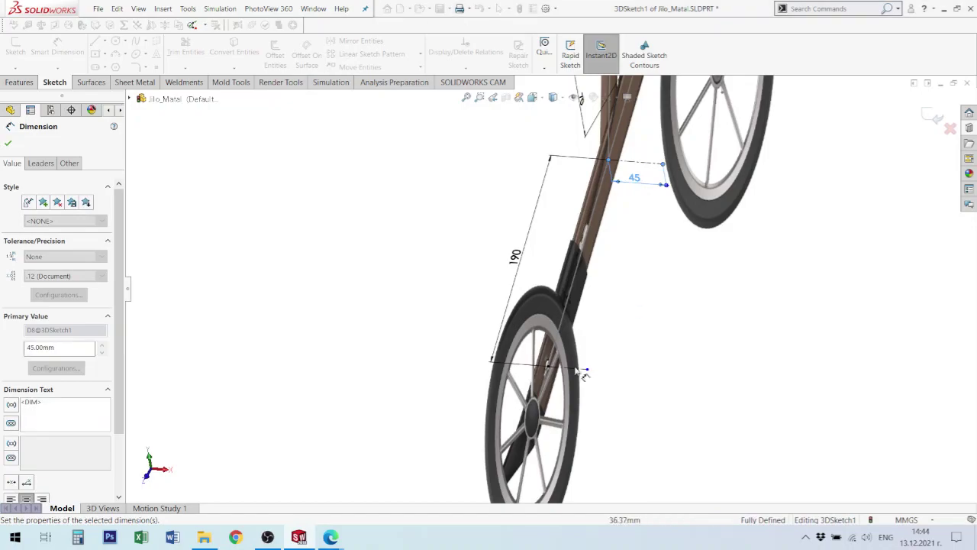
# - Dimension the length of the short construction line at the small wheel to 40 mm
pyautogui.click(580, 372)
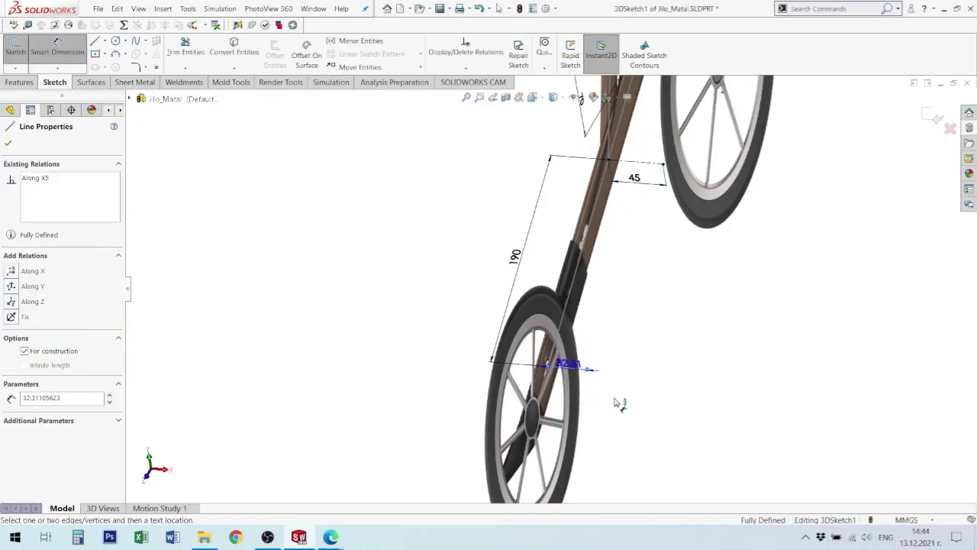
pyautogui.click(618, 327)
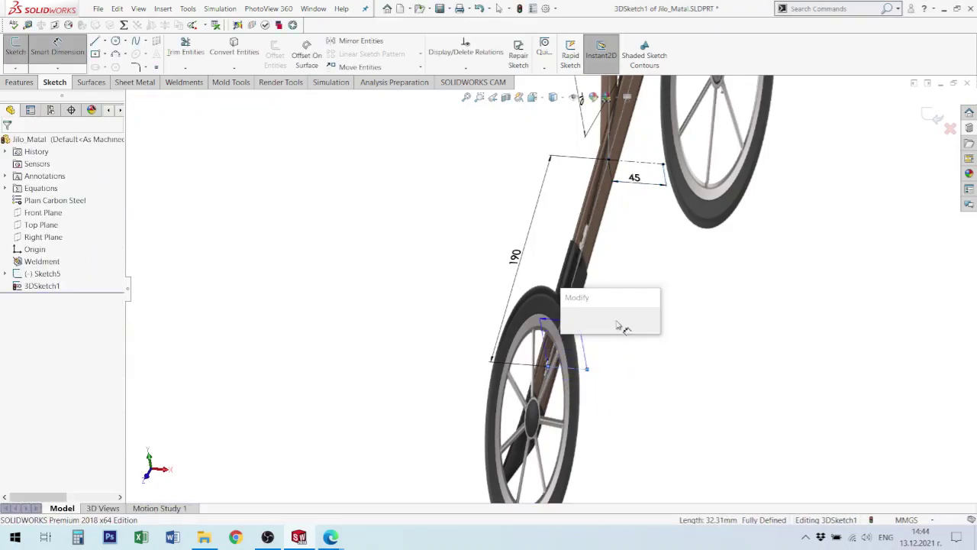
pyautogui.write('40')
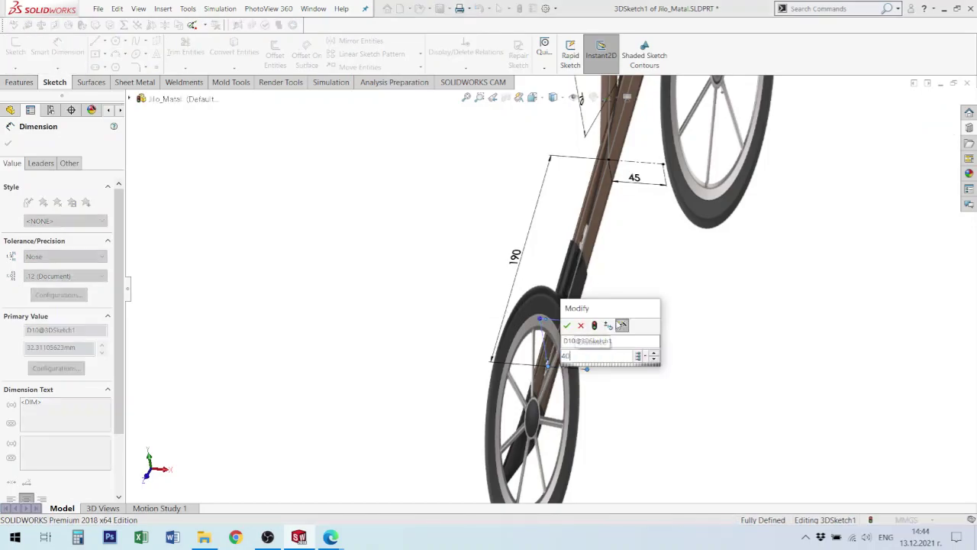
pyautogui.press('Return')
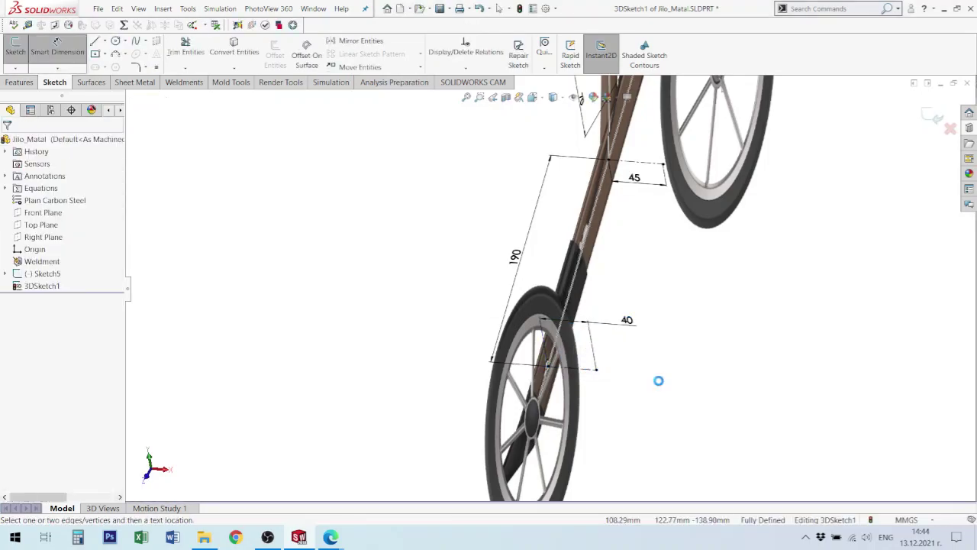
# - Exit the 3D sketch and hide Sketch5, leaving only the construction lines on display
pyautogui.scroll(5, 617, 259)
pyautogui.moveTo(617, 204)
pyautogui.mouseDown(button='middle')
pyautogui.moveTo(599, 174)
pyautogui.moveTo(551, 218)
pyautogui.moveTo(562, 236)
pyautogui.mouseUp(button='middle')
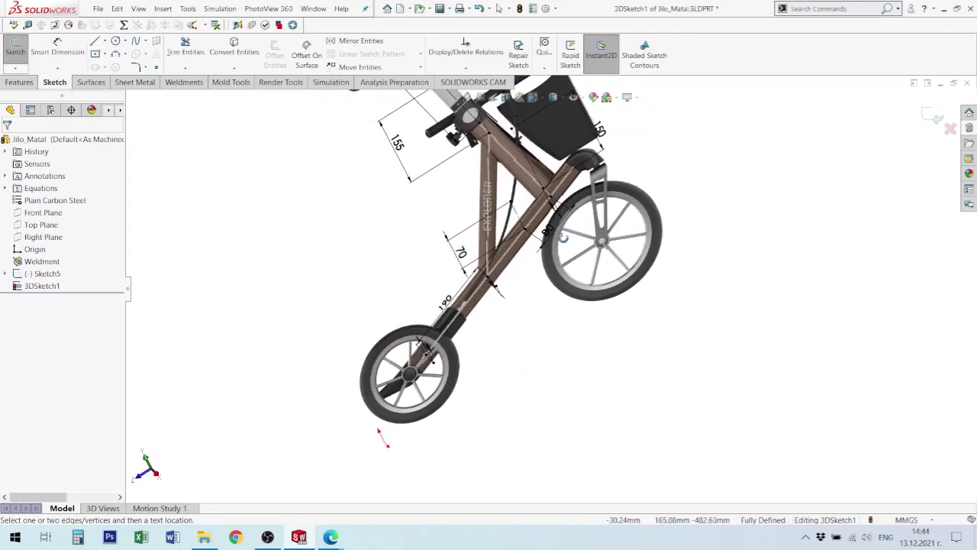
pyautogui.click(936, 119)
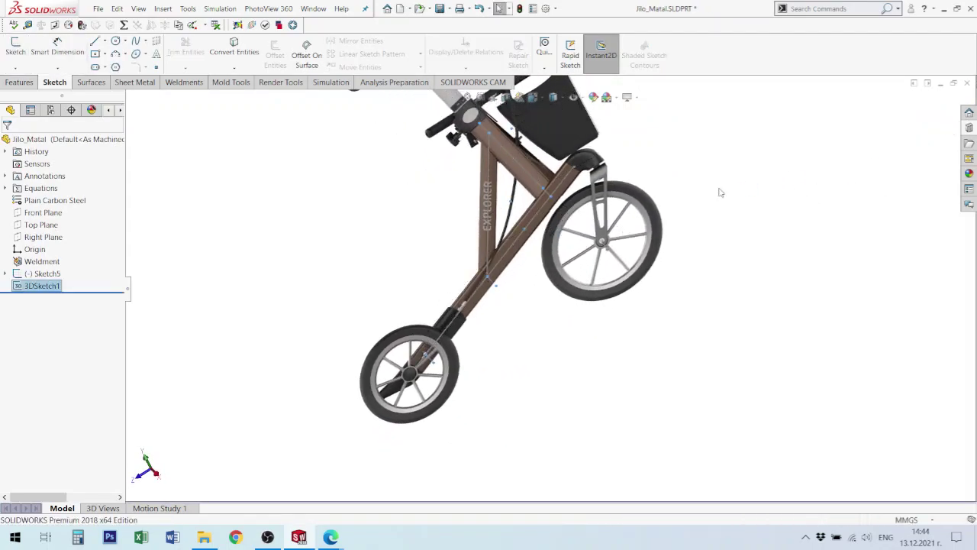
pyautogui.moveTo(602, 180); pyautogui.dragTo(617, 191, button='middle')
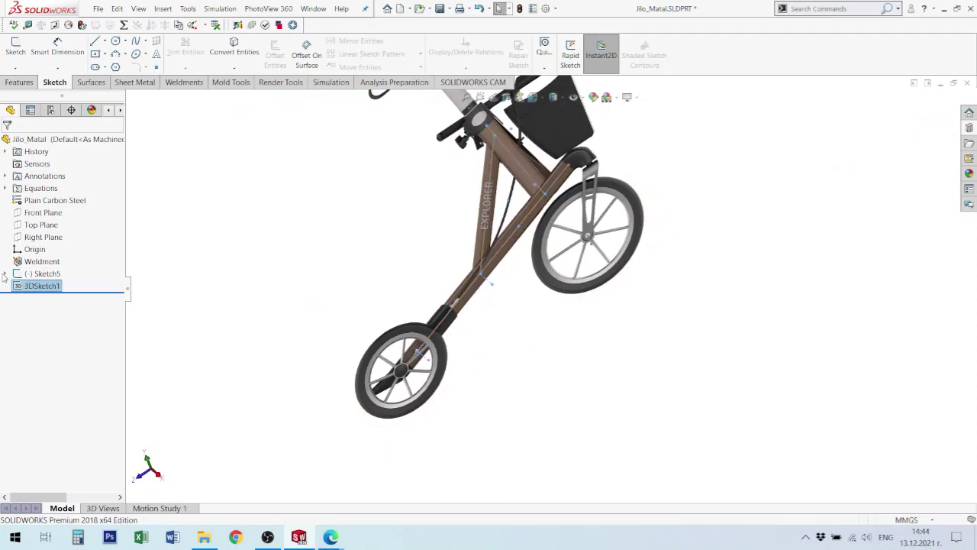
pyautogui.click(34, 274)
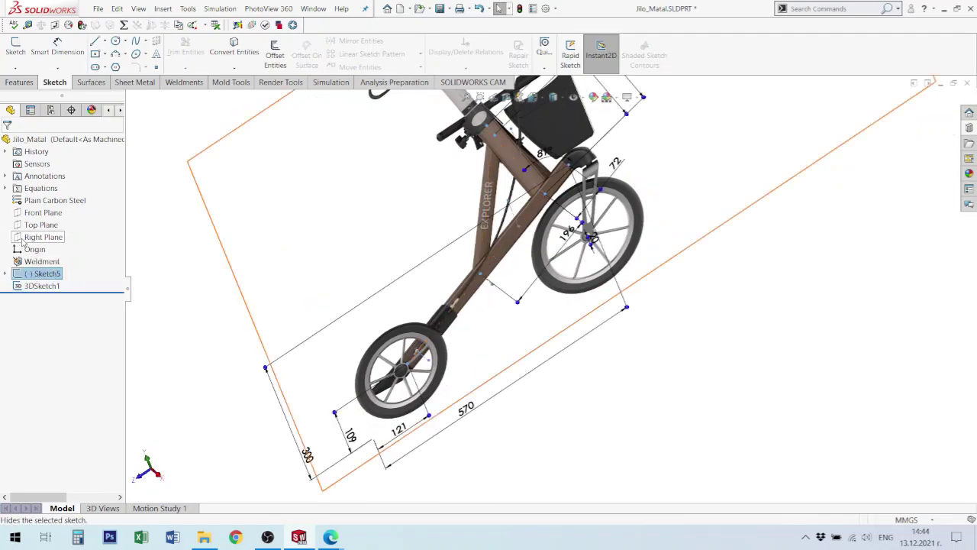
pyautogui.rightClick(43, 274)
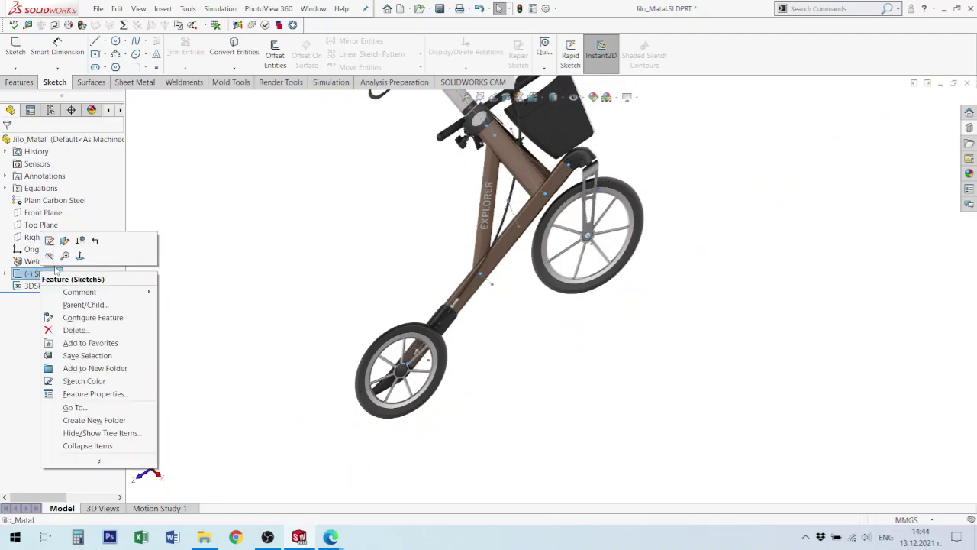
pyautogui.click(66, 255)
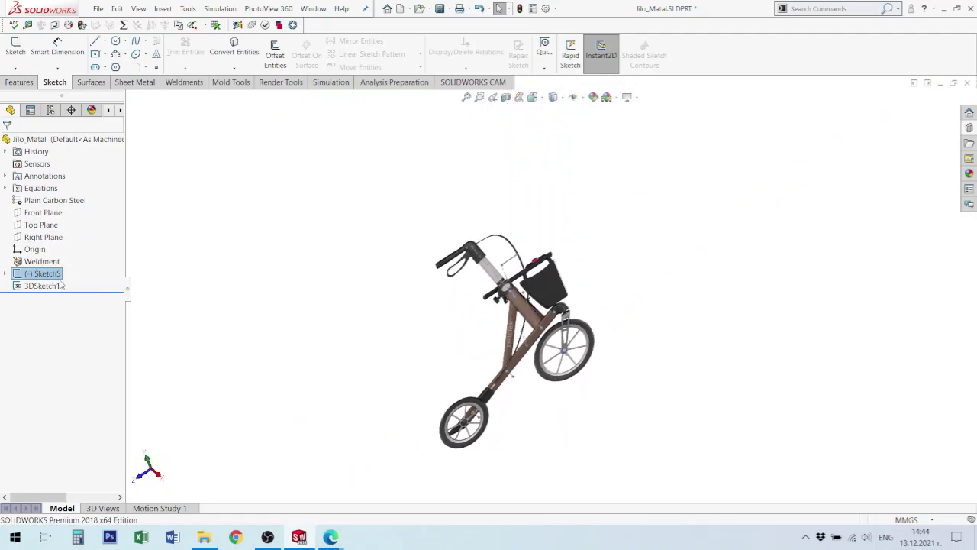
pyautogui.rightClick(41, 274)
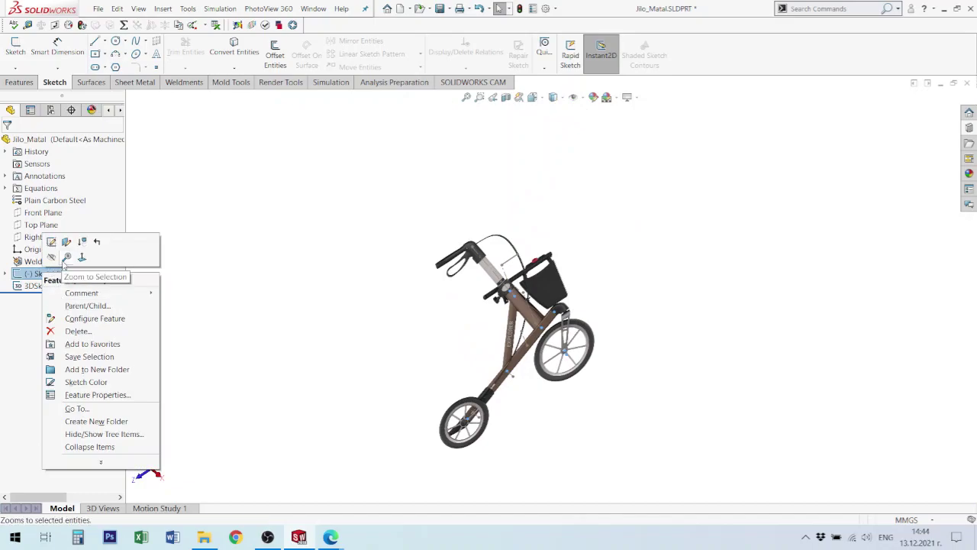
pyautogui.click(52, 258)
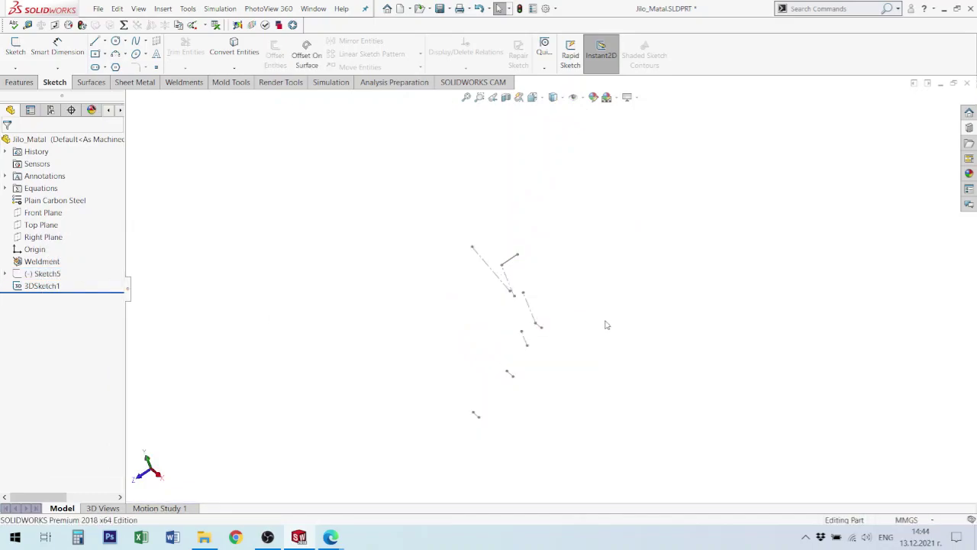
pyautogui.moveTo(618, 284)
pyautogui.mouseDown(button='middle')
pyautogui.moveTo(561, 227)
pyautogui.moveTo(595, 253)
pyautogui.mouseUp(button='middle')
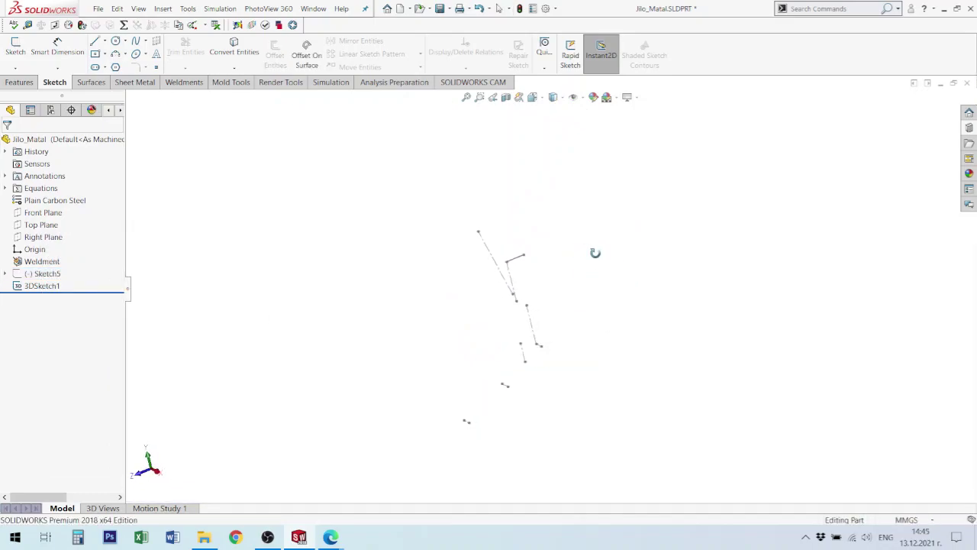
# - Reopen 3DSketch1 and try a spline from the upper end of the 280 mm line through the construction-line endpoints to the small-wheel line's free end
pyautogui.rightClick(52, 287)
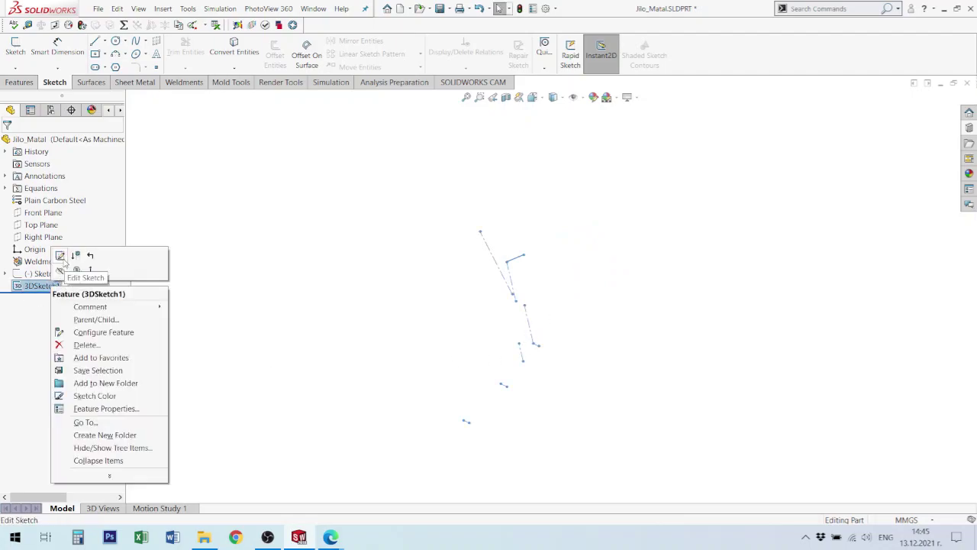
pyautogui.click(60, 255)
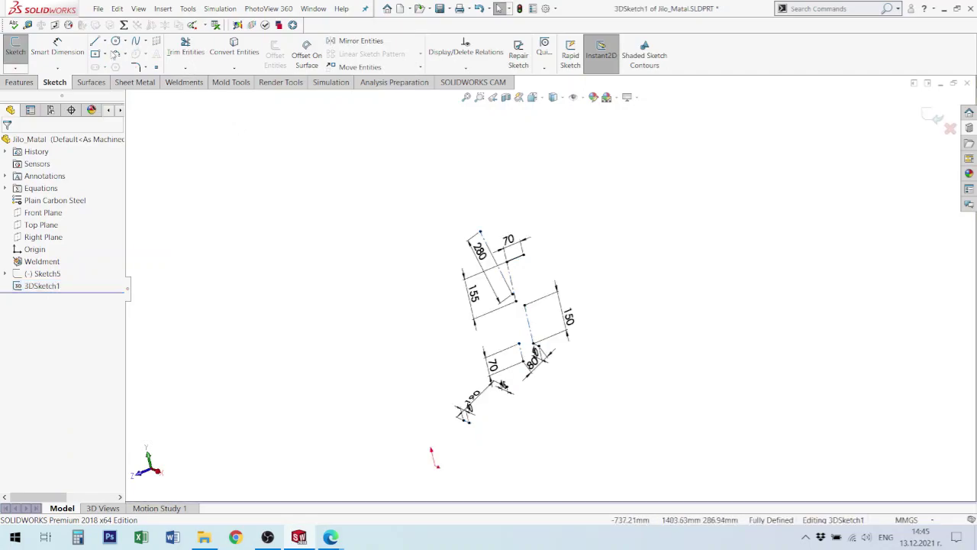
pyautogui.click(137, 41)
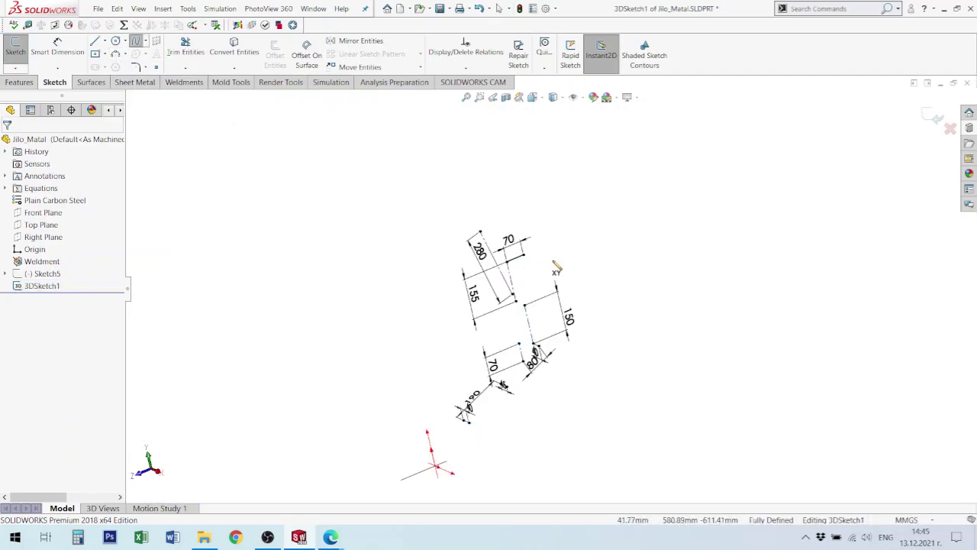
pyautogui.click(450, 223)
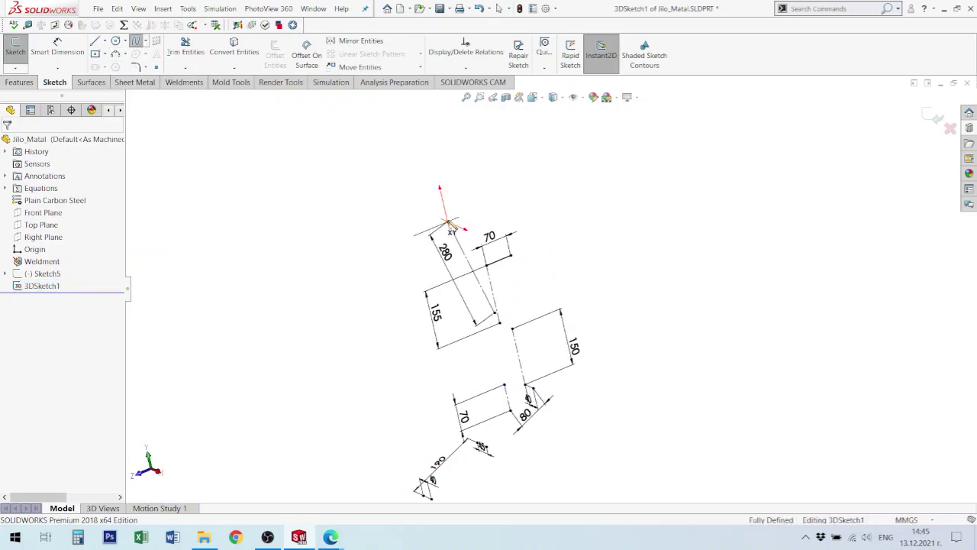
pyautogui.click(515, 261)
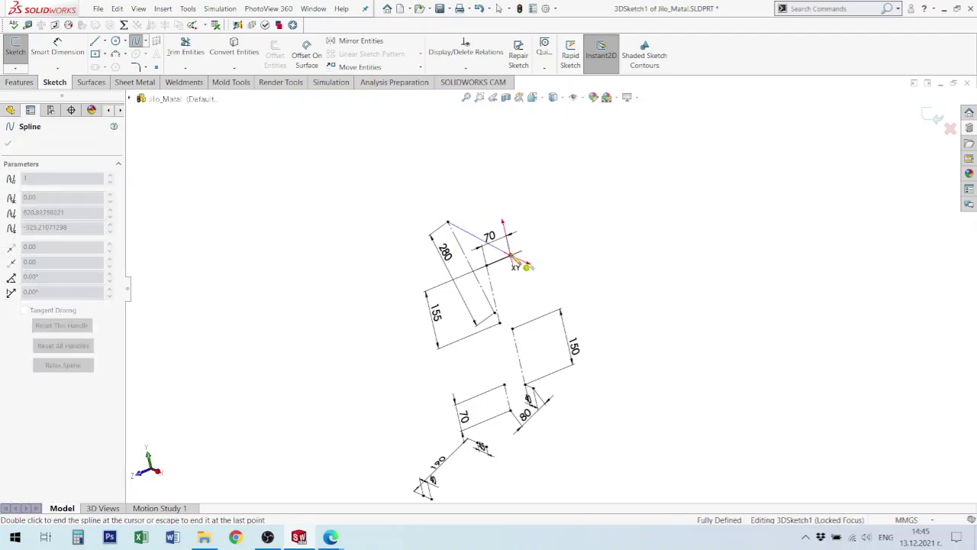
pyautogui.click(512, 329)
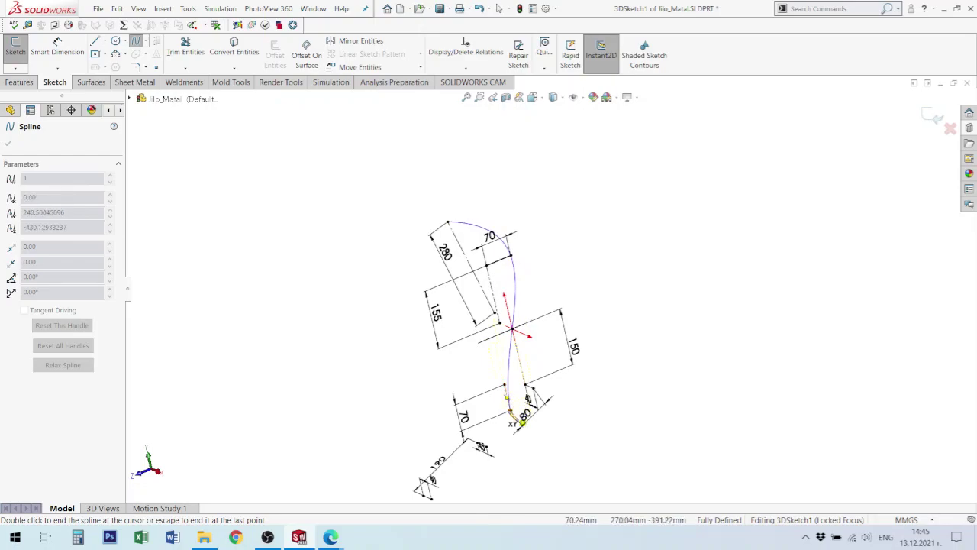
pyautogui.click(510, 412)
pyautogui.scroll(-2, 460, 487)
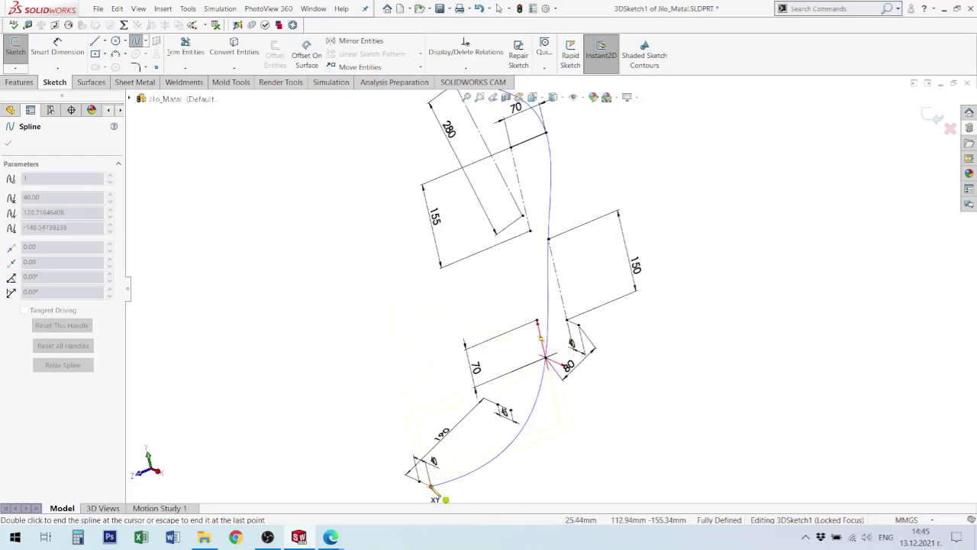
pyautogui.click(475, 428)
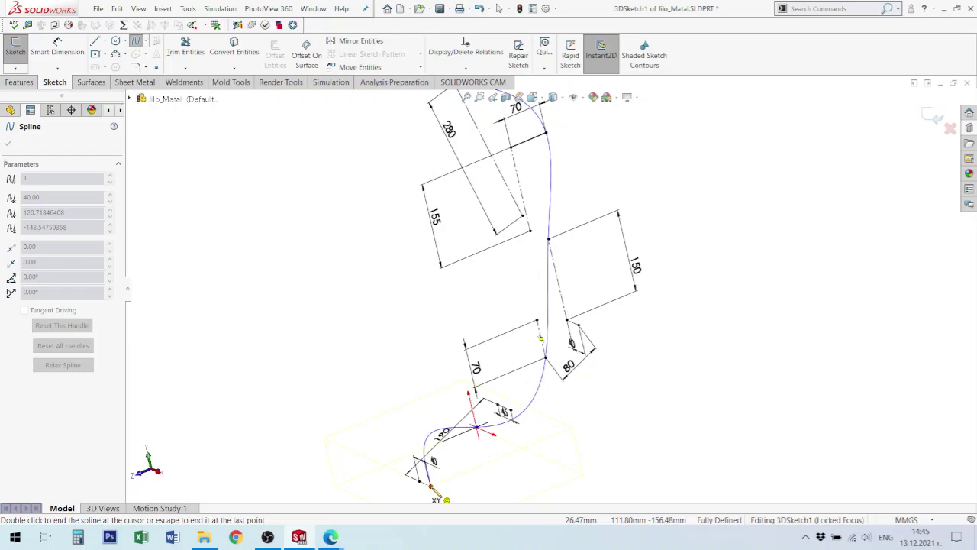
pyautogui.click(431, 486)
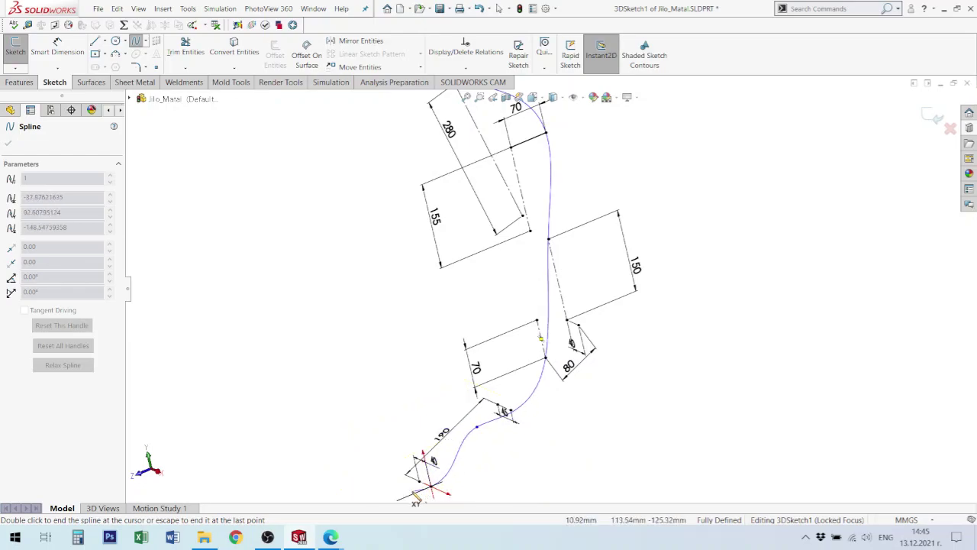
pyautogui.doubleClick(431, 488)
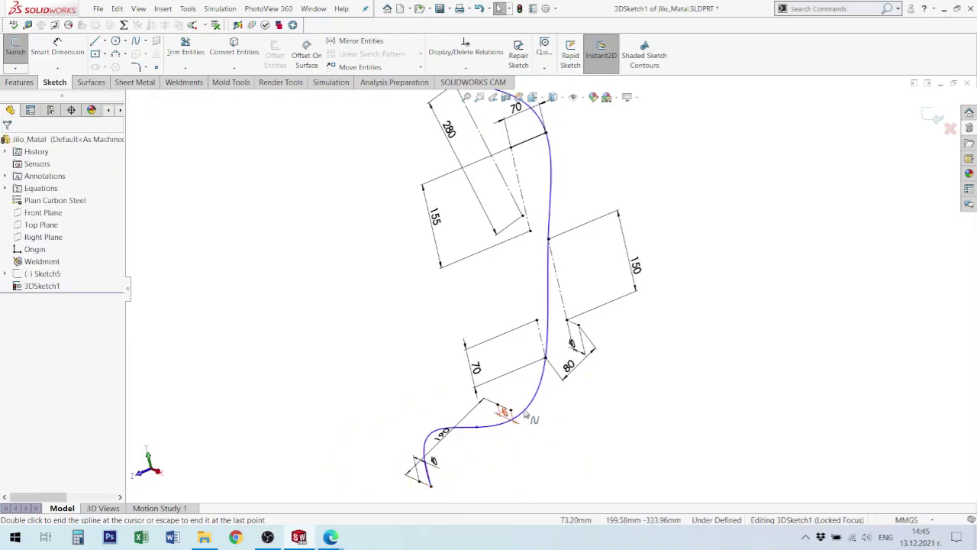
# - Delete the trial spline from the 3D sketch
pyautogui.moveTo(525, 415)
pyautogui.mouseDown(button='middle')
pyautogui.moveTo(589, 371)
pyautogui.moveTo(577, 379)
pyautogui.mouseUp(button='middle')
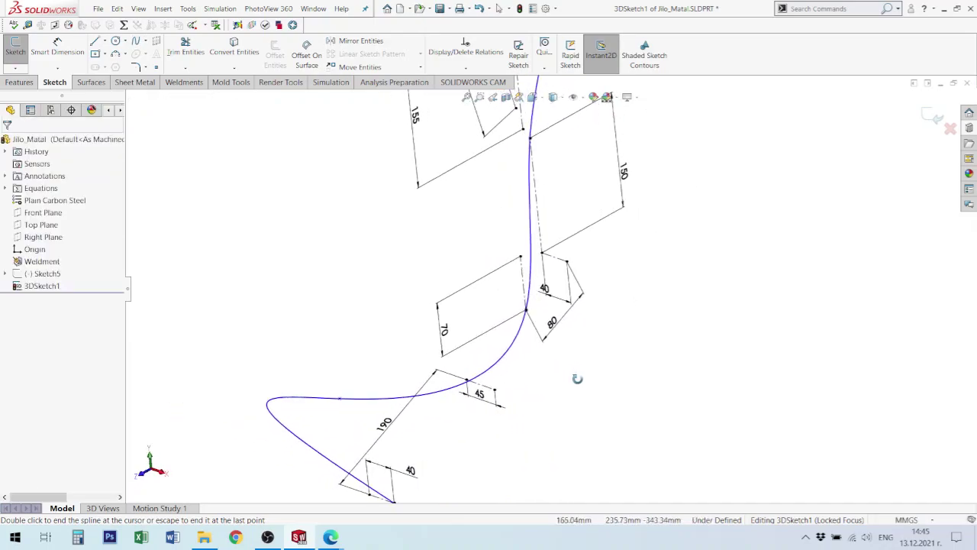
pyautogui.click(432, 397)
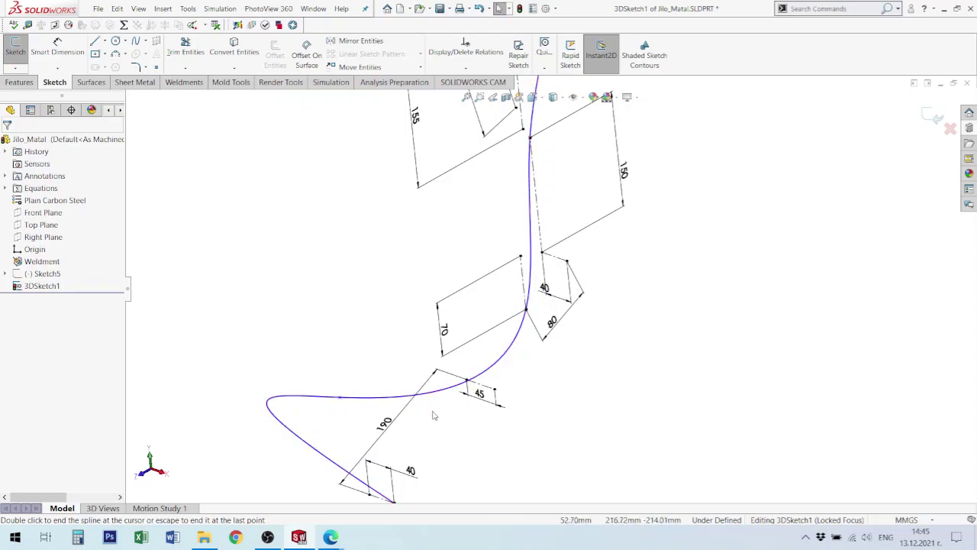
pyautogui.click(443, 392)
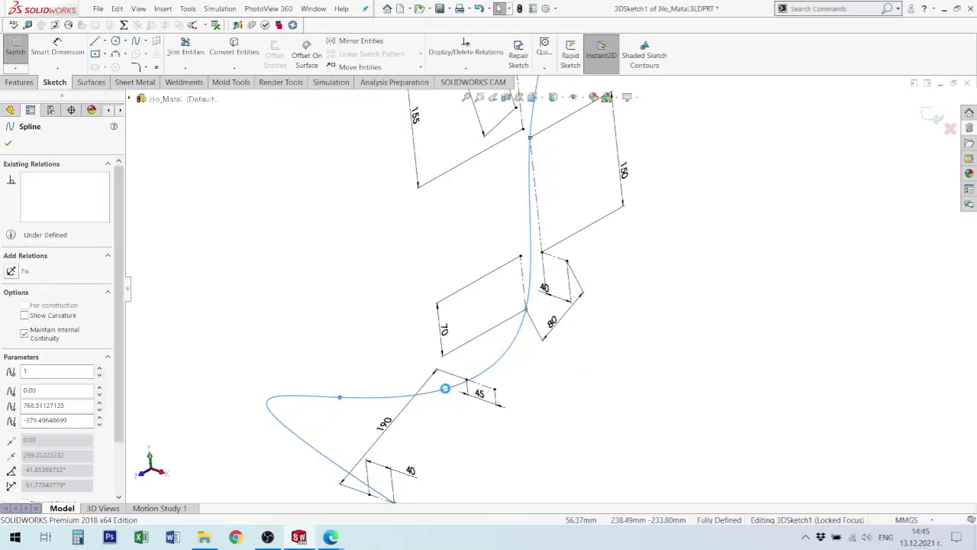
pyautogui.press('Delete')
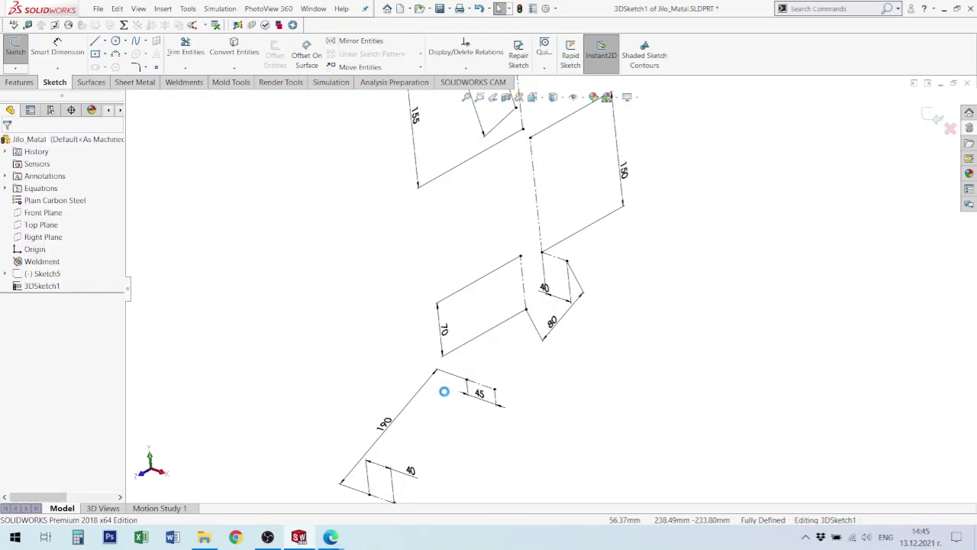
# - Show Sketch5 with its walker picture again behind the 3D sketch
pyautogui.rightClick(50, 274)
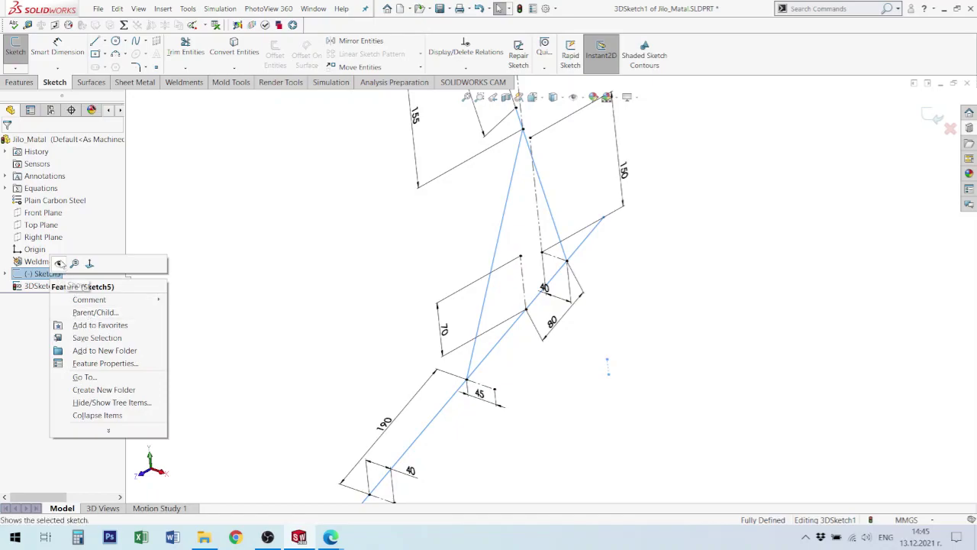
pyautogui.click(59, 264)
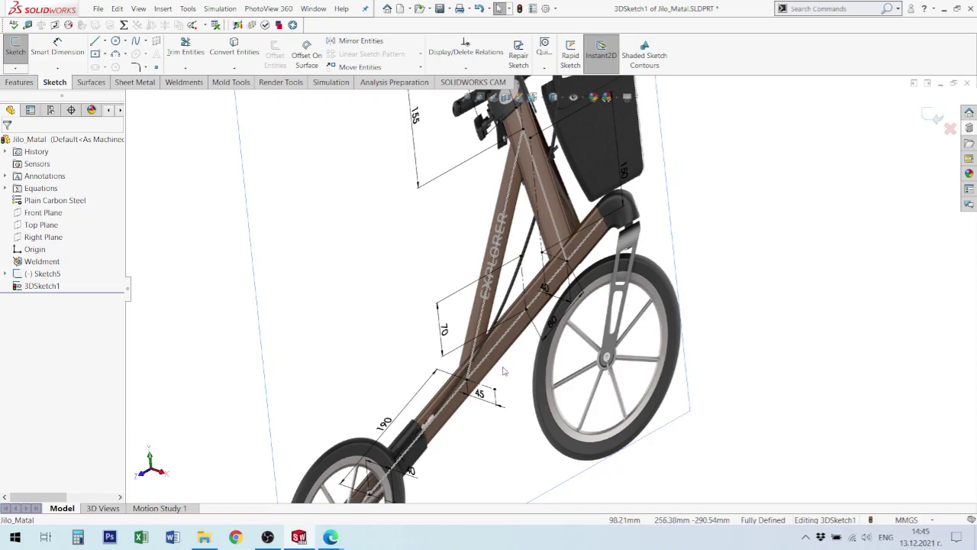
pyautogui.scroll(2, 504, 371)
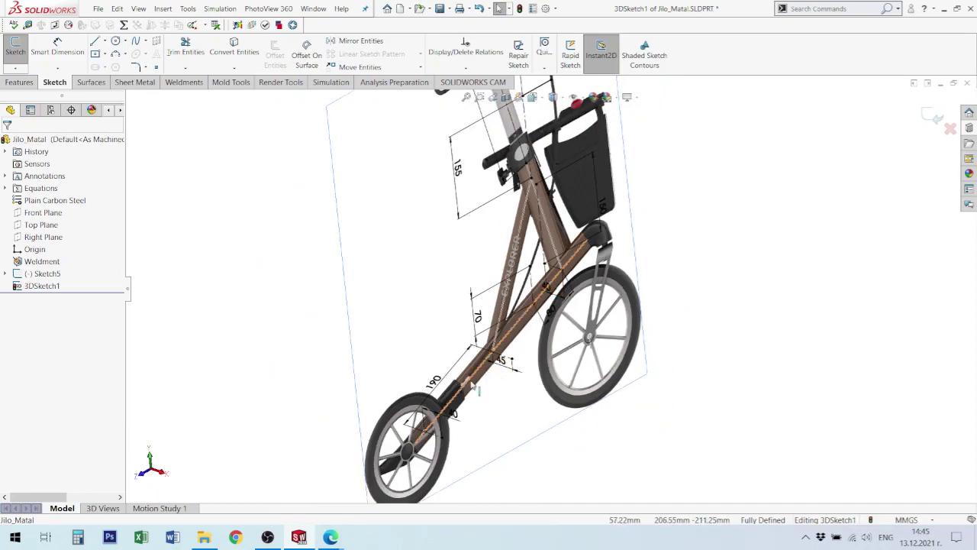
pyautogui.scroll(-2, 472, 384)
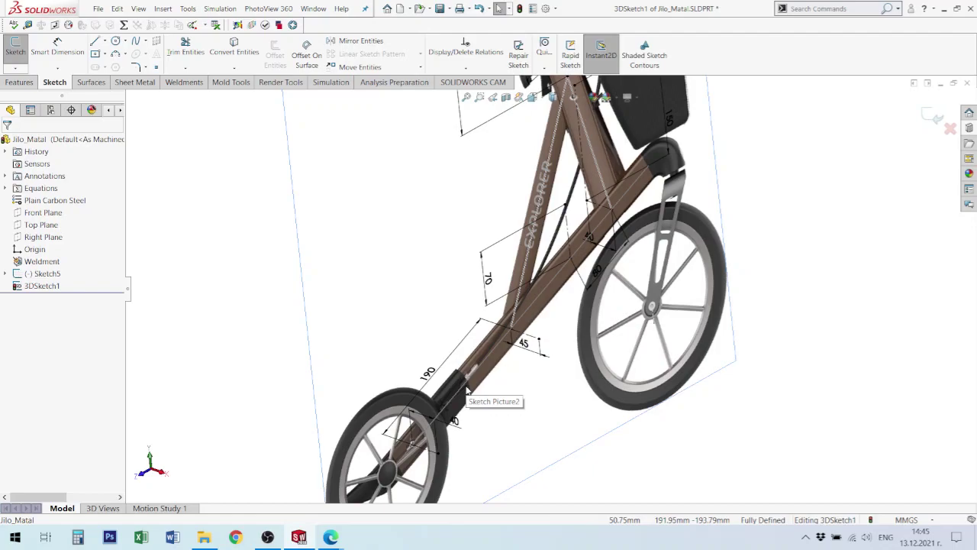
# - Draw a construction line about 44 mm long along X from the lower tube's centreline, at the black bracket near the small wheel
pyautogui.press('l')
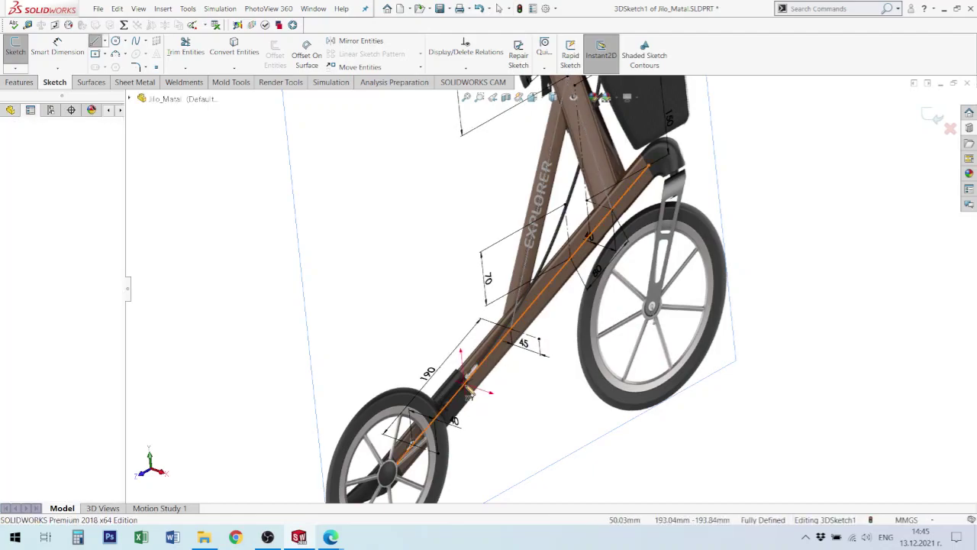
pyautogui.click(492, 394)
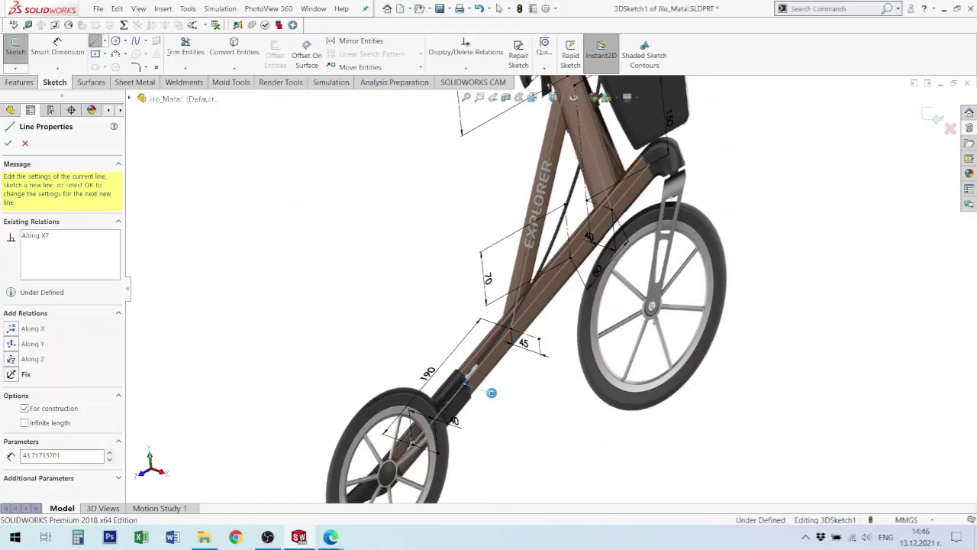
pyautogui.press('Escape')
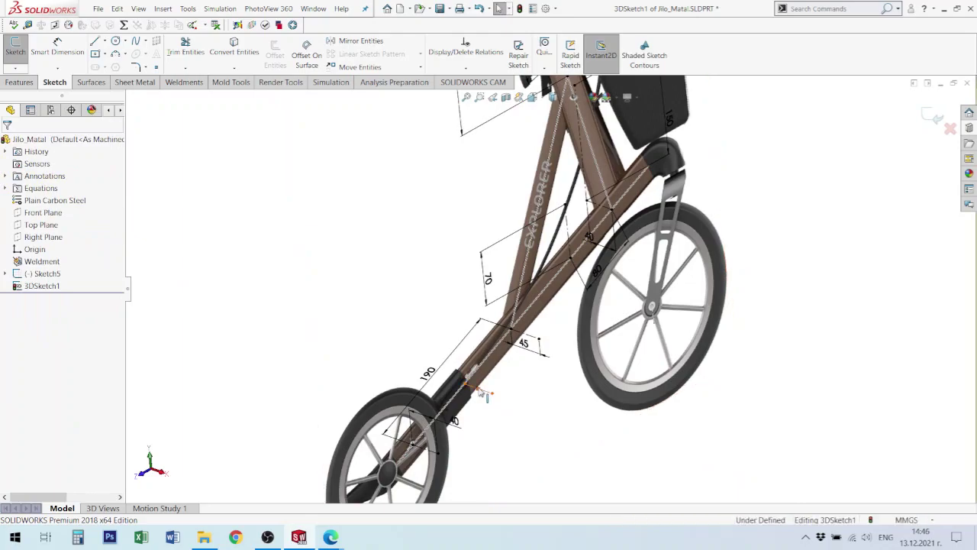
pyautogui.press('Escape')
pyautogui.click(487, 397)
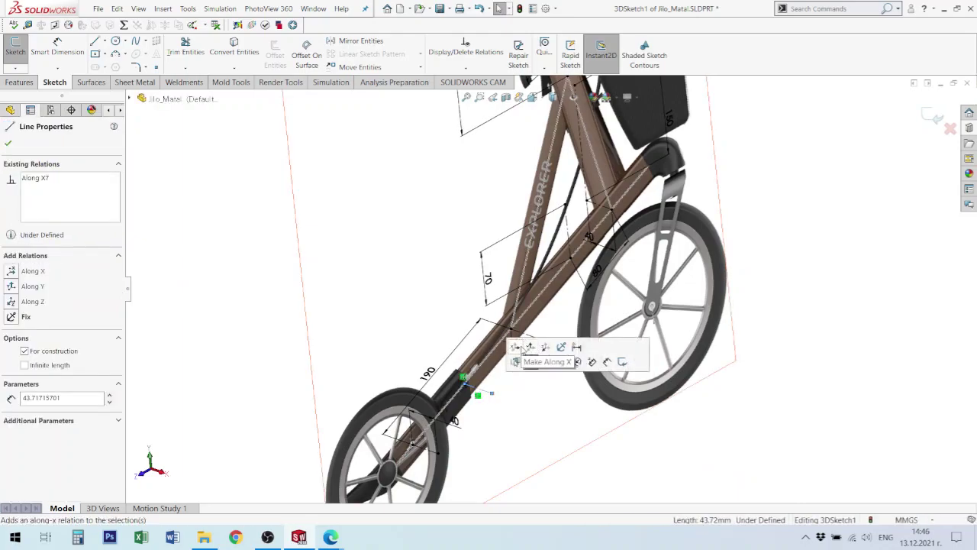
pyautogui.click(528, 423)
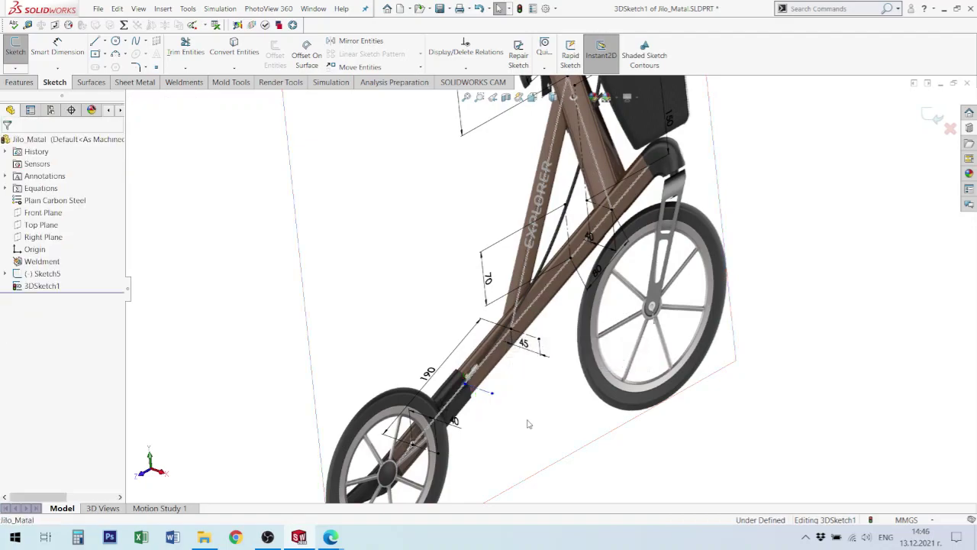
pyautogui.click(468, 387)
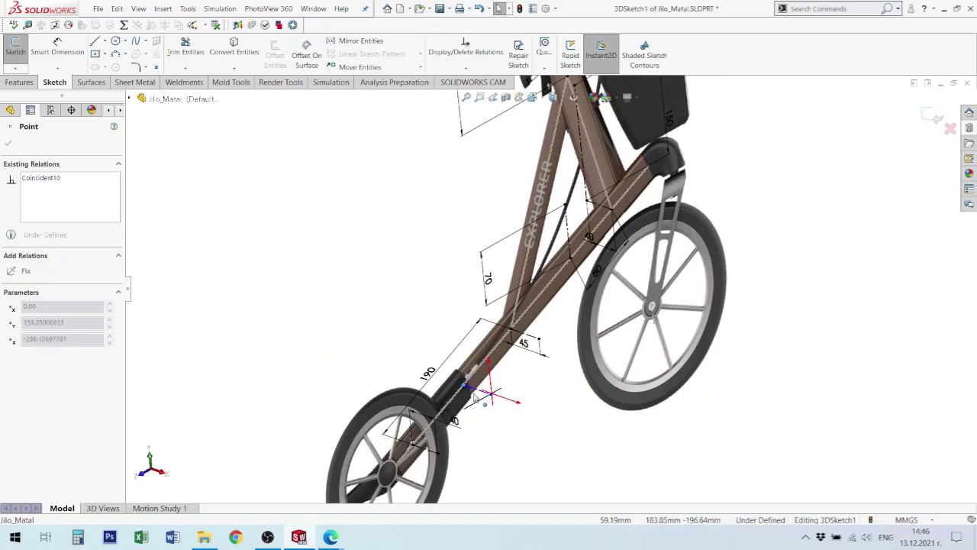
pyautogui.click(508, 373)
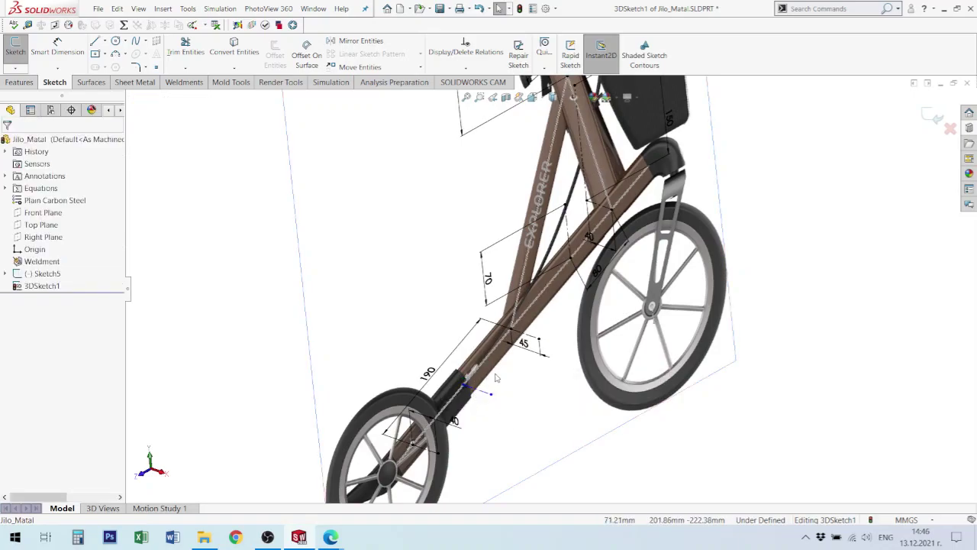
pyautogui.moveTo(494, 373); pyautogui.dragTo(509, 350, button='right')
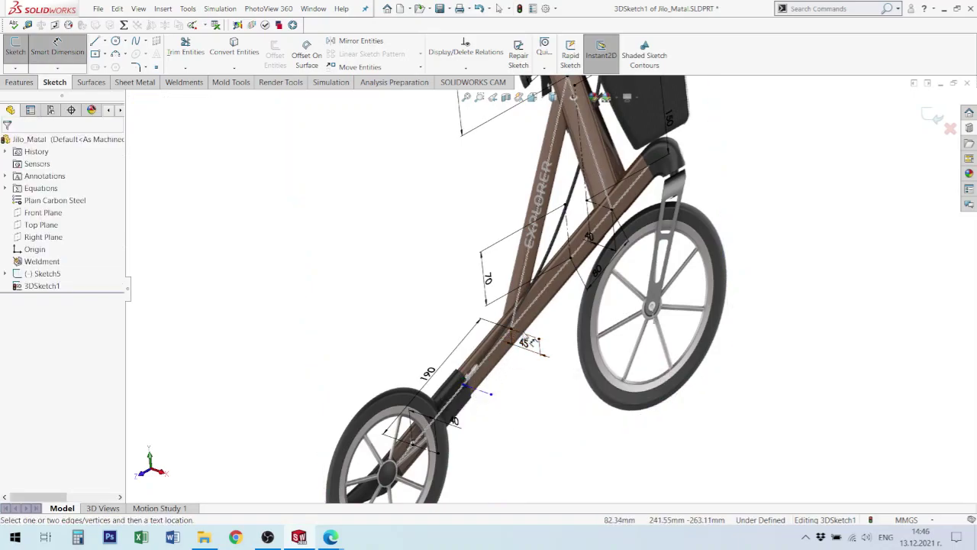
pyautogui.click(532, 341)
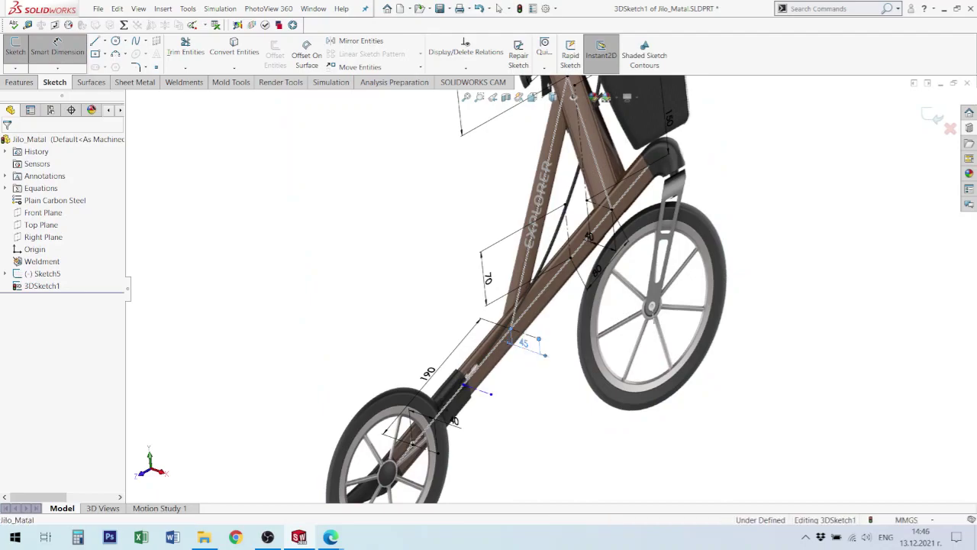
pyautogui.click(532, 341)
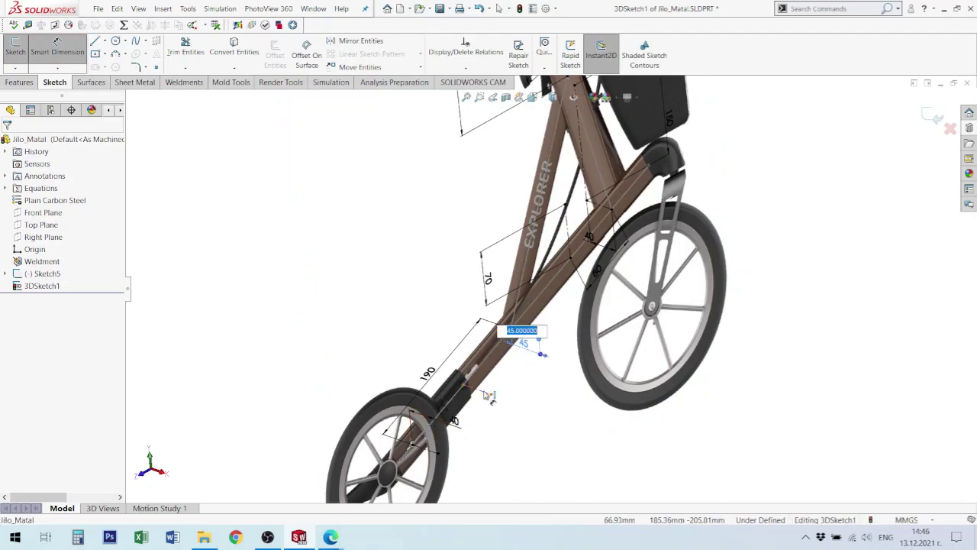
pyautogui.press('F1')
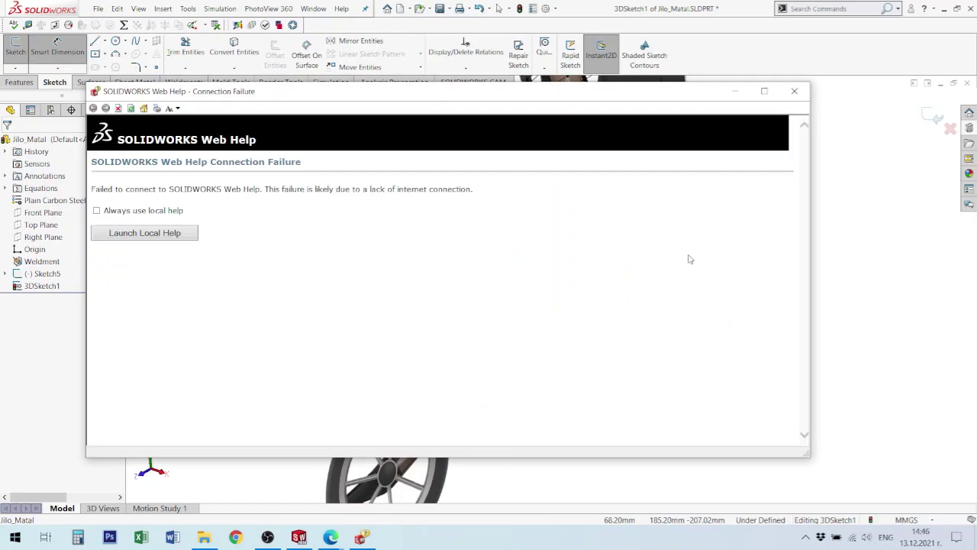
pyautogui.click(794, 91)
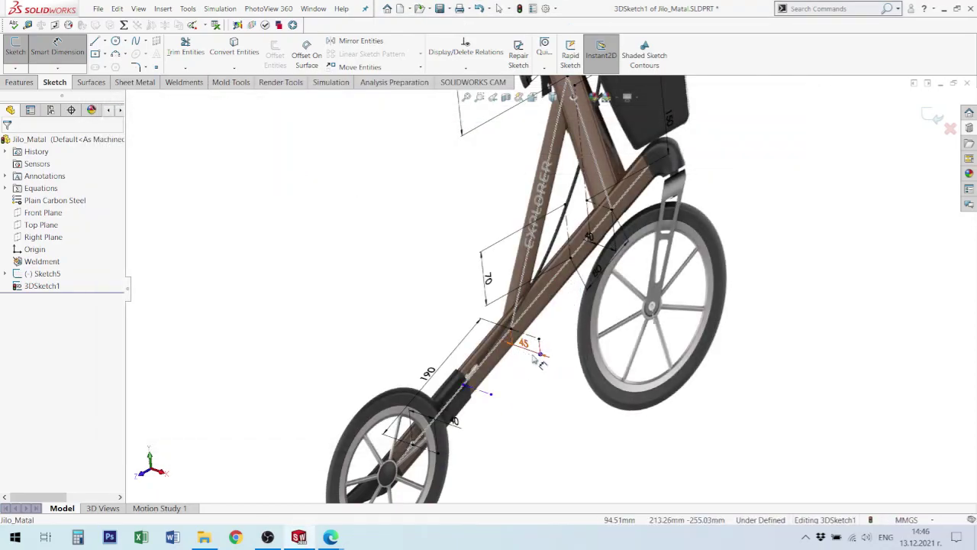
# - Move the 45 mm dimension outward and dimension the spacing between its line and the new construction line as half the 190 mm dimension
pyautogui.scroll(-3, 527, 335)
pyautogui.moveTo(538, 334); pyautogui.dragTo(545, 368)
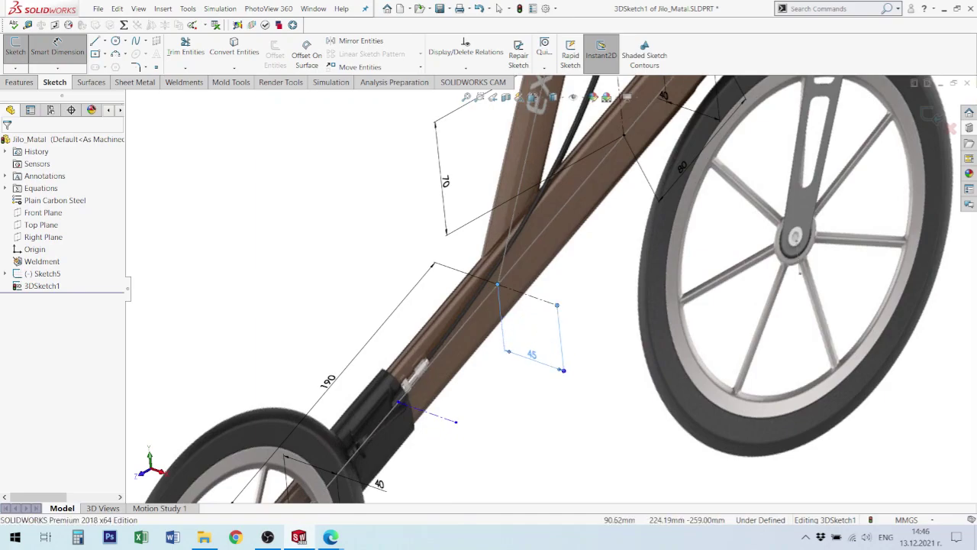
pyautogui.click(538, 299)
pyautogui.click(443, 416)
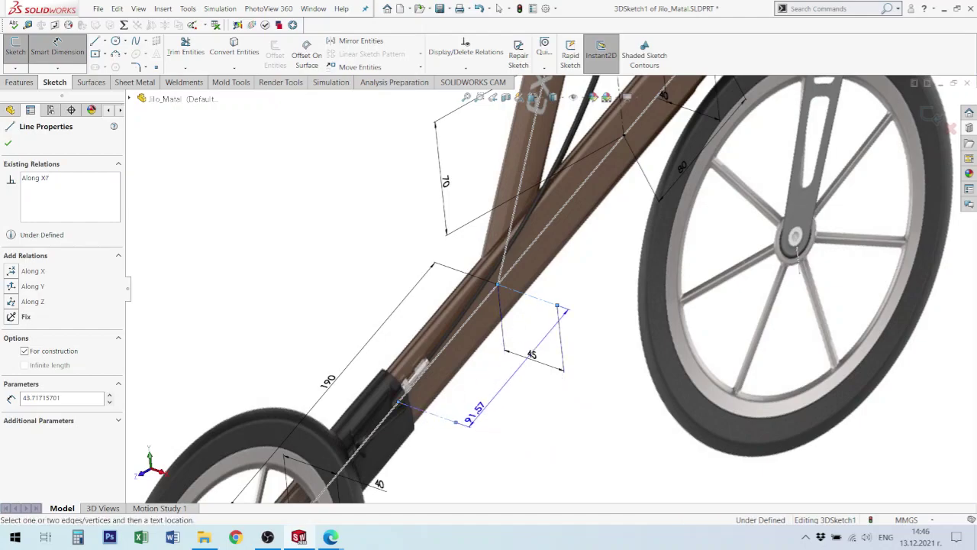
pyautogui.click(568, 435)
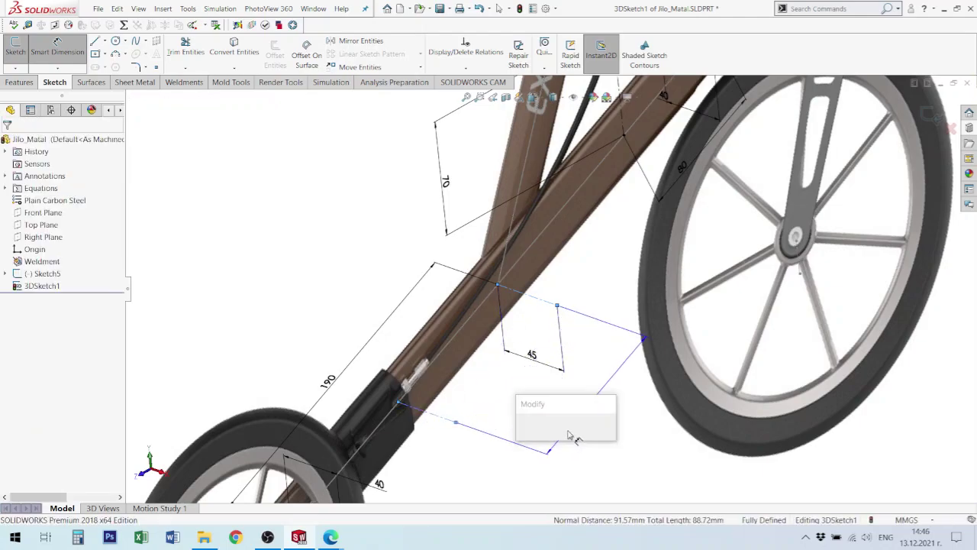
pyautogui.write('=')
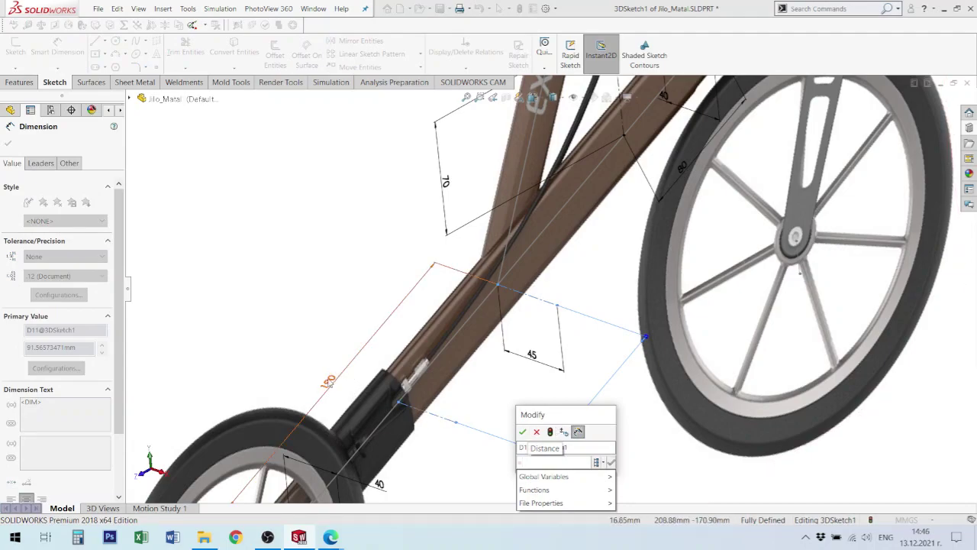
pyautogui.click(329, 382)
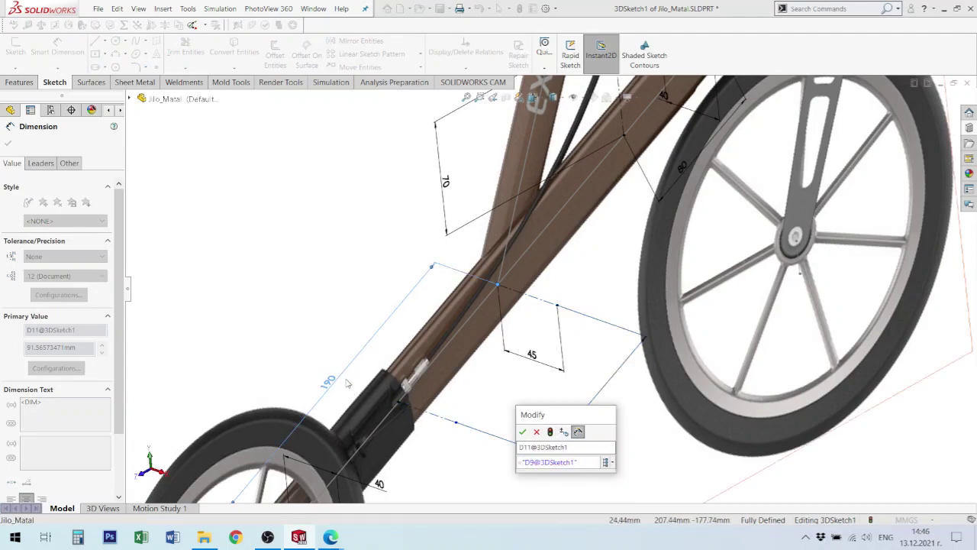
pyautogui.write('/2')
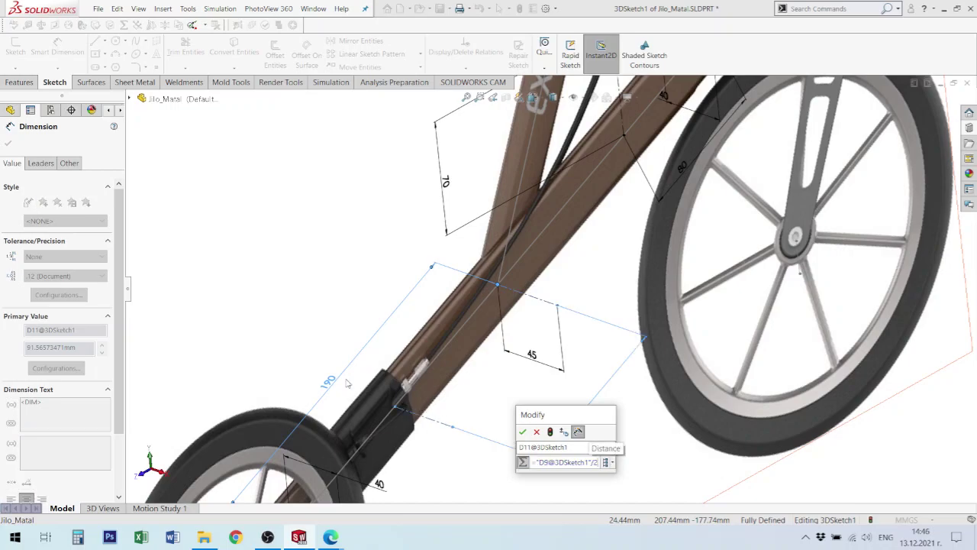
pyautogui.click(523, 432)
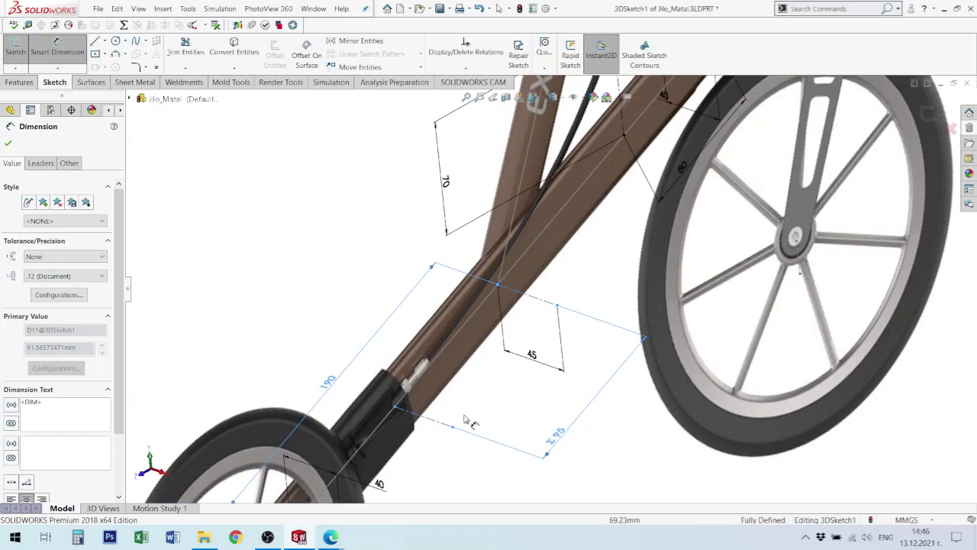
# - Dimension the new construction line's length and set it to 42.5 mm
pyautogui.click(427, 419)
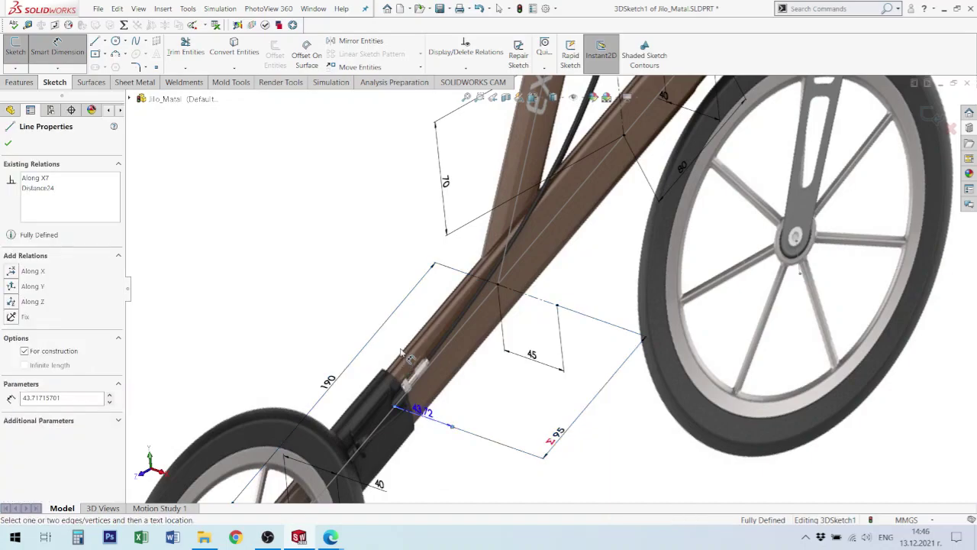
pyautogui.click(365, 276)
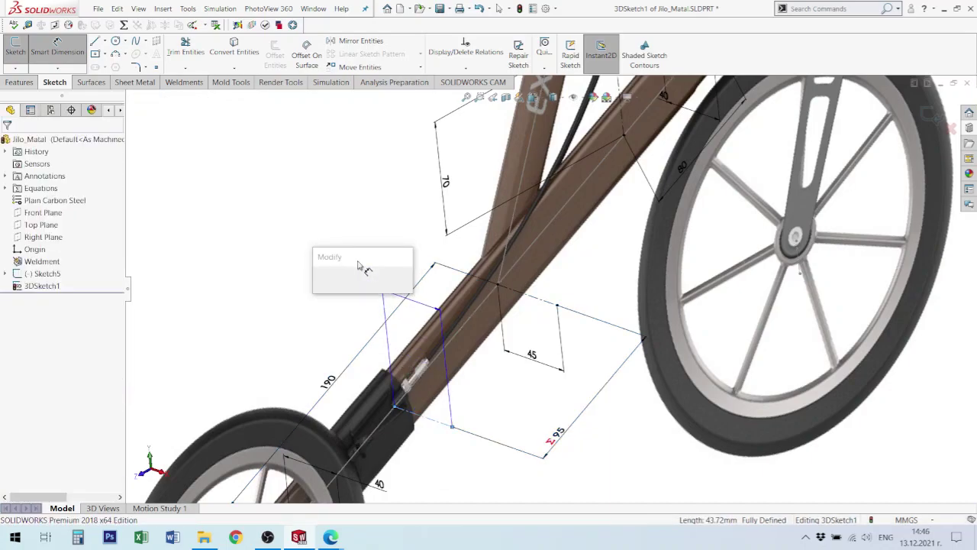
pyautogui.write('42.5')
pyautogui.press('Return')
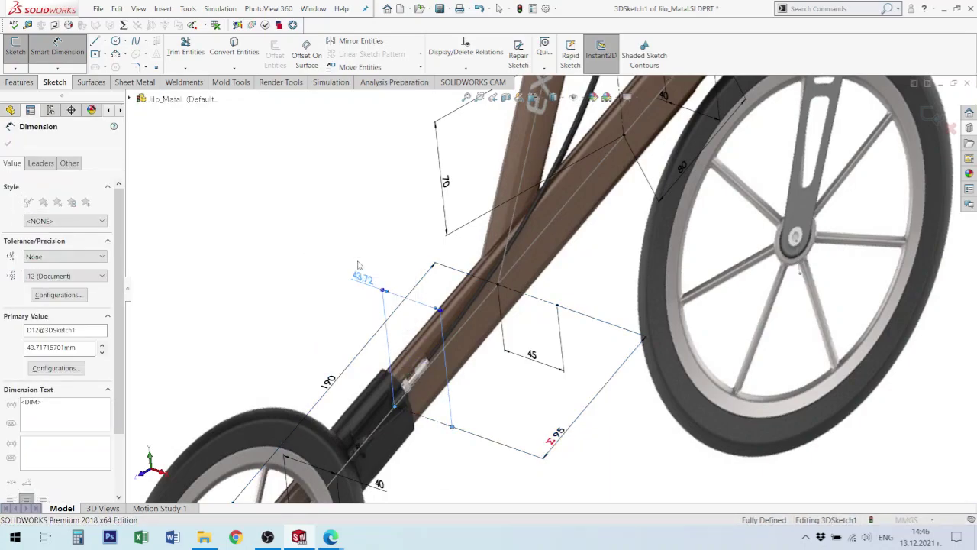
pyautogui.click(276, 299)
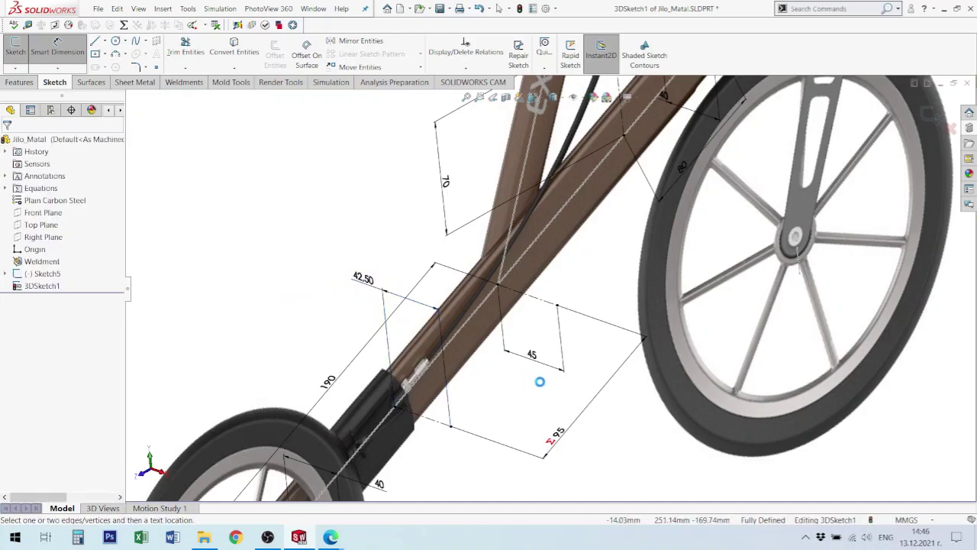
# - Draw a spline from the upper end of the 280 mm line through the construction-line endpoints, including the 42.5 mm line's, to the small-wheel line's free end
pyautogui.scroll(2, 555, 292)
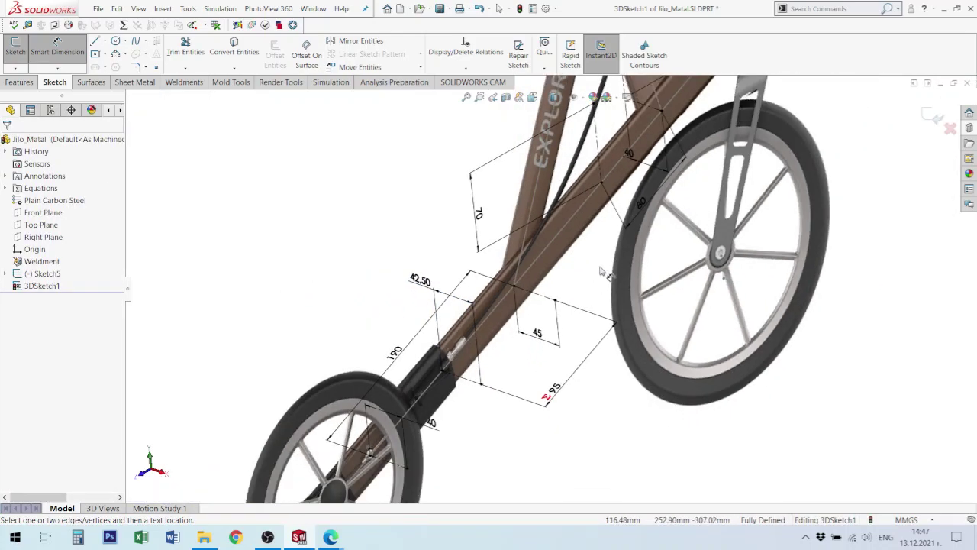
pyautogui.scroll(6, 603, 271)
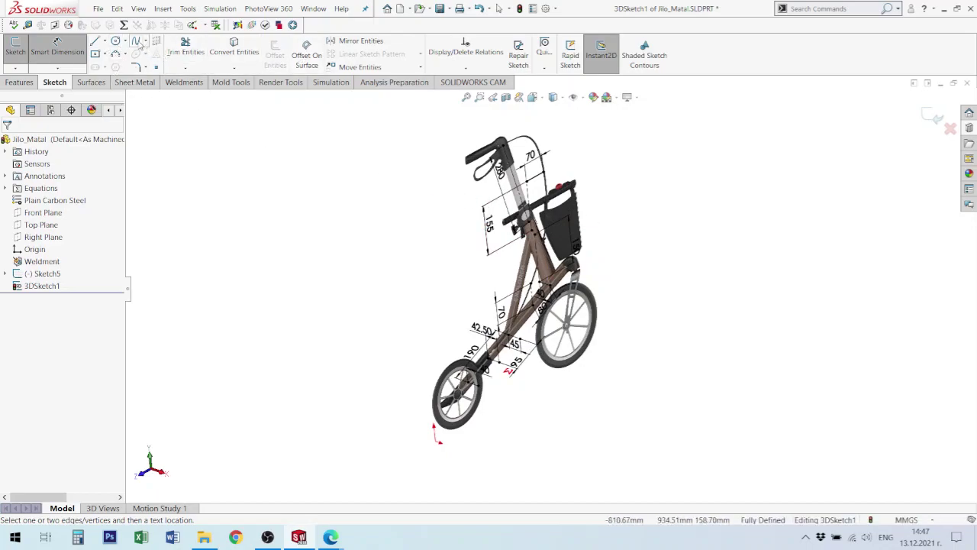
pyautogui.click(138, 42)
pyautogui.scroll(-2, 527, 181)
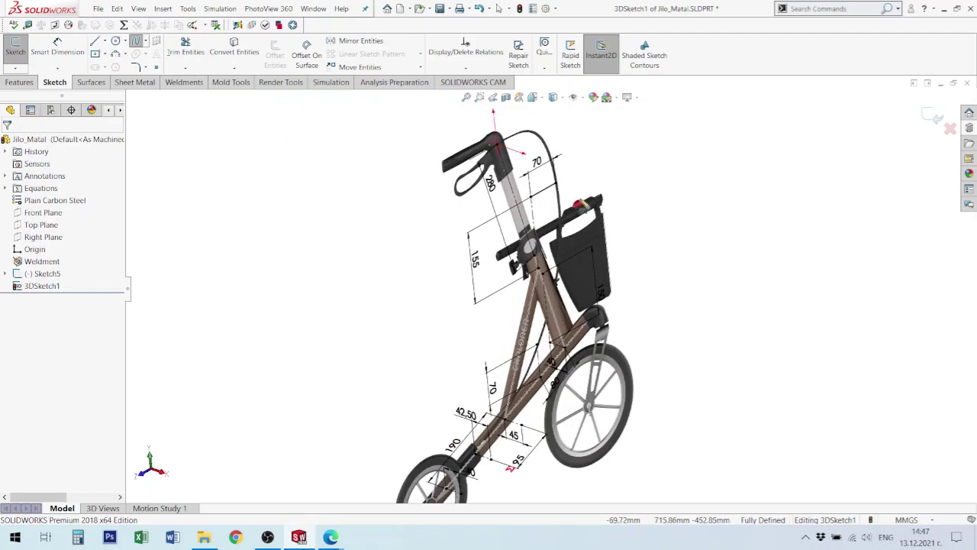
pyautogui.click(581, 205)
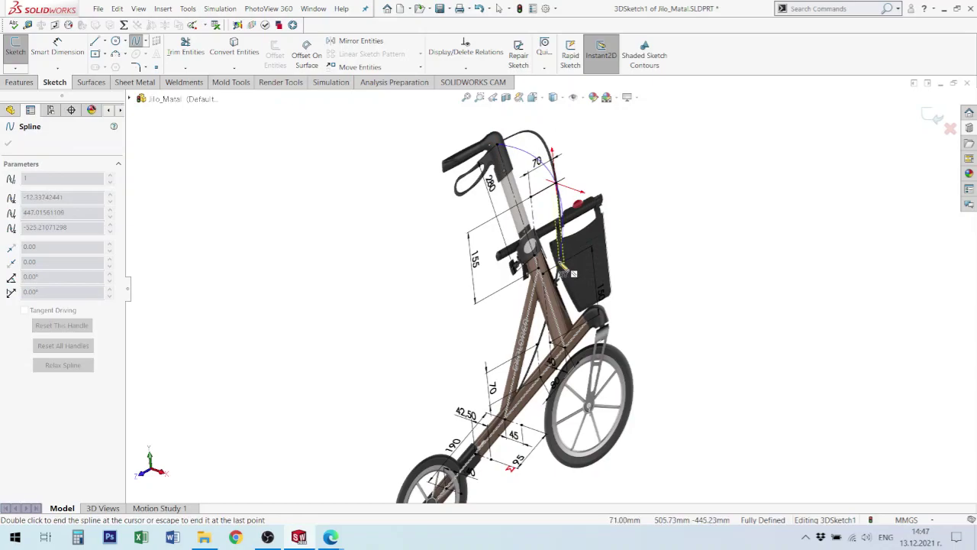
pyautogui.moveTo(574, 275); pyautogui.dragTo(639, 273, button='middle')
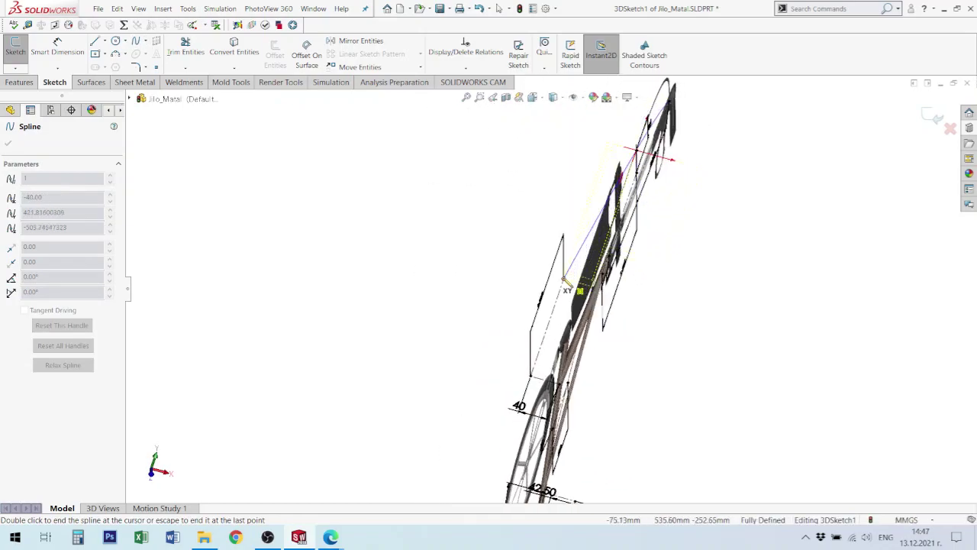
pyautogui.click(564, 279)
pyautogui.moveTo(548, 383); pyautogui.dragTo(501, 364, button='middle')
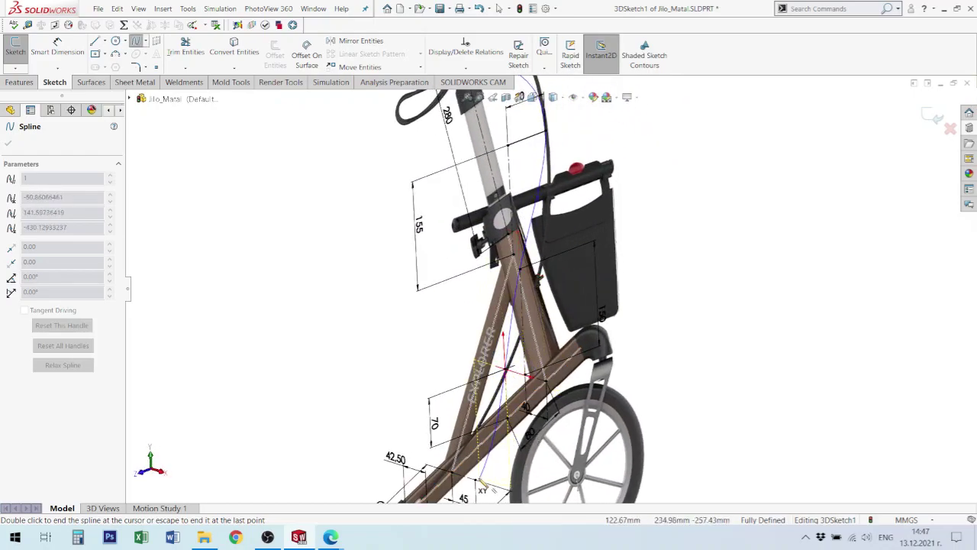
pyautogui.moveTo(495, 405); pyautogui.dragTo(418, 409, button='middle')
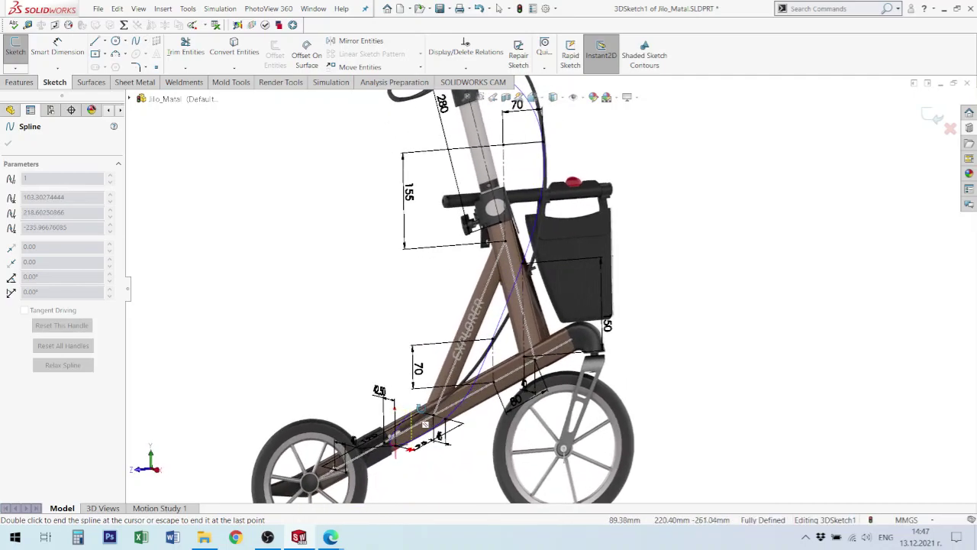
pyautogui.scroll(-6, 393, 447)
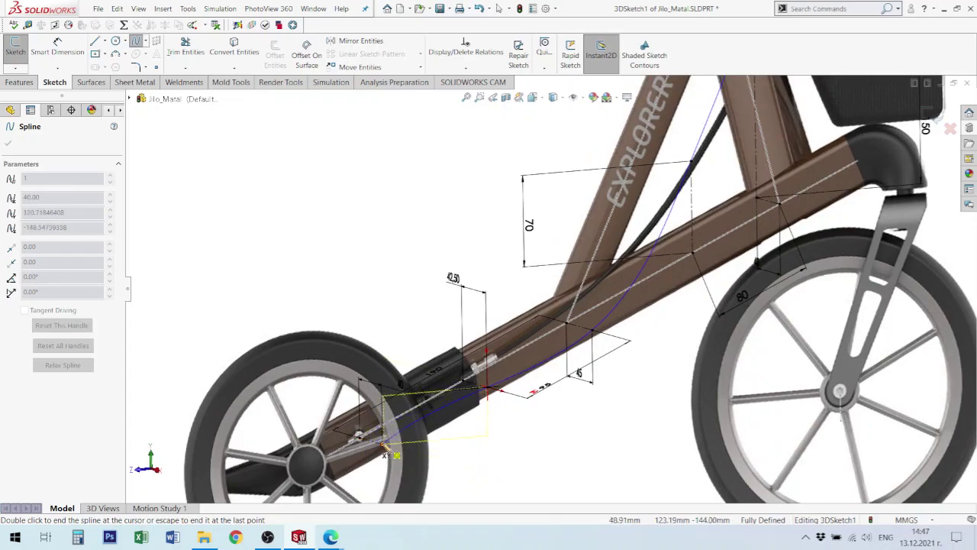
pyautogui.click(383, 444)
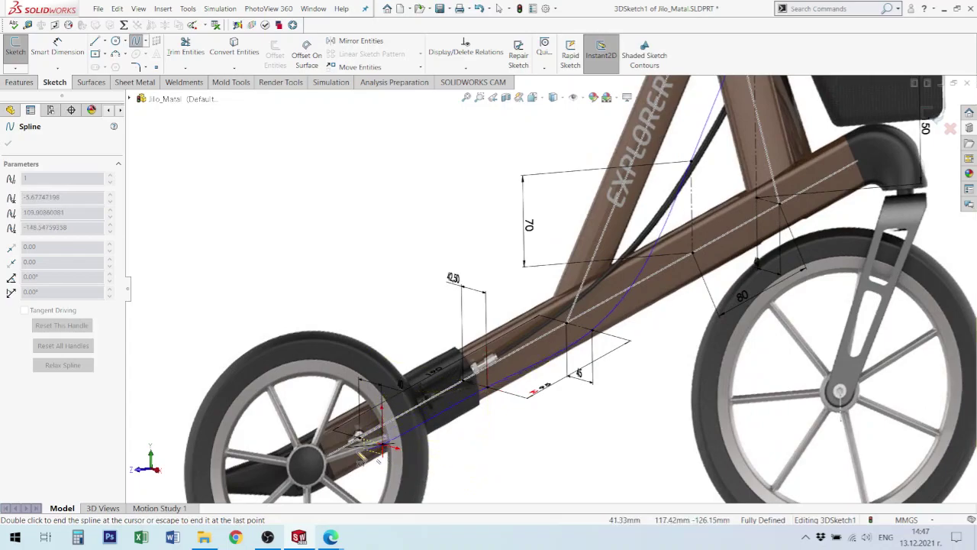
pyautogui.press('Escape')
# - Select the new spline on its upper span between the handlebar and the 70 mm construction line
pyautogui.scroll(5, 638, 332)
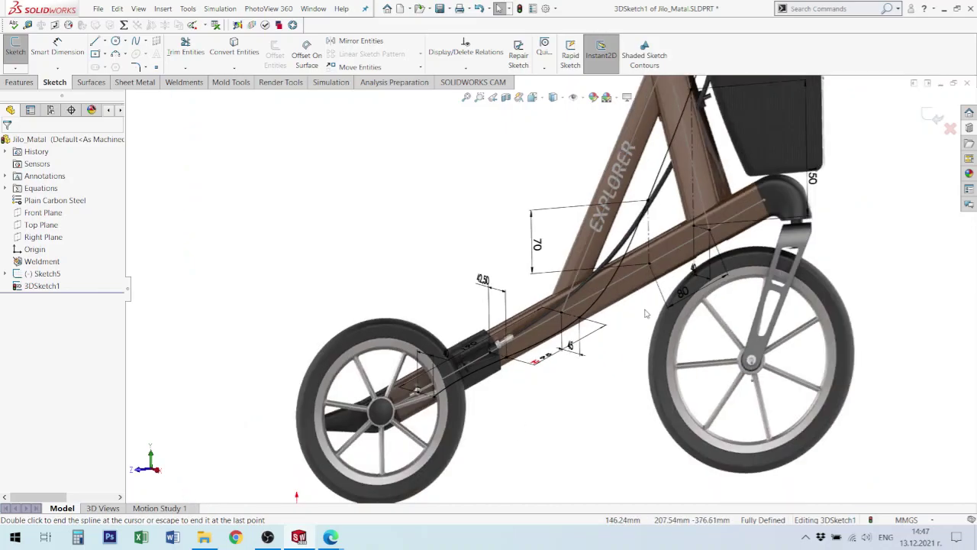
pyautogui.scroll(1, 662, 245)
pyautogui.moveTo(624, 200); pyautogui.dragTo(594, 224, button='middle')
pyautogui.press('Escape')
pyautogui.scroll(-2, 540, 104)
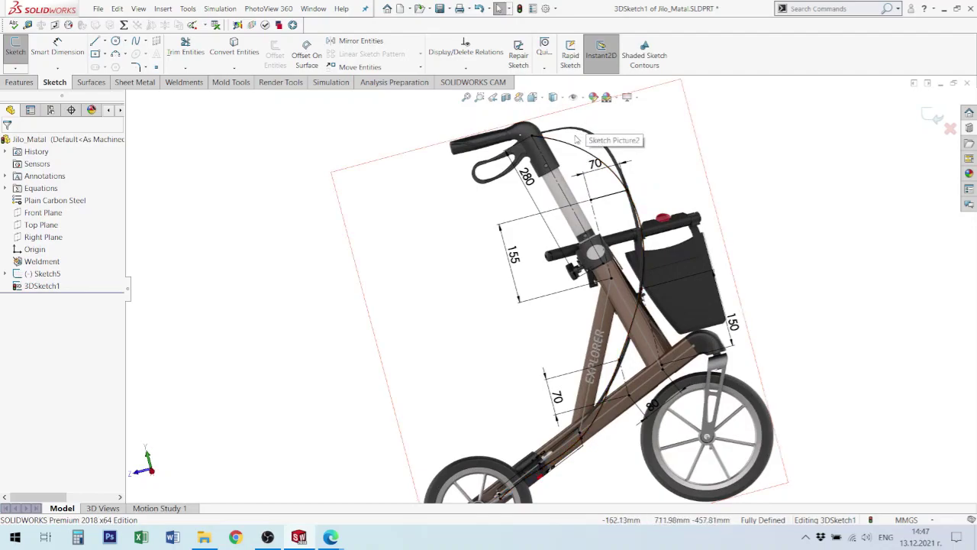
pyautogui.click(584, 158)
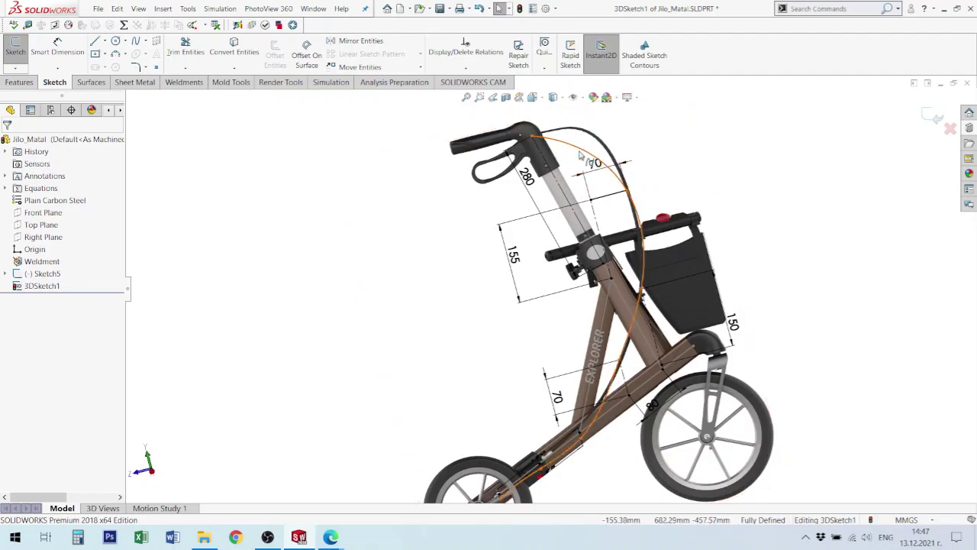
# - Exit the 3D sketch and hide Sketch5 with its reference picture of the rollator
pyautogui.moveTo(704, 205)
pyautogui.mouseDown(button='middle')
pyautogui.moveTo(783, 218)
pyautogui.moveTo(764, 192)
pyautogui.moveTo(671, 176)
pyautogui.moveTo(683, 183)
pyautogui.mouseUp(button='middle')
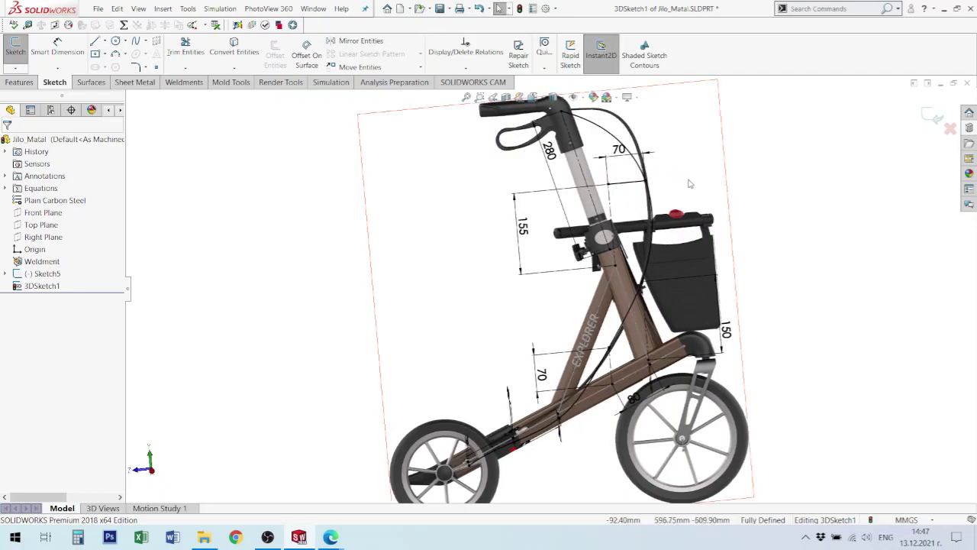
pyautogui.click(935, 118)
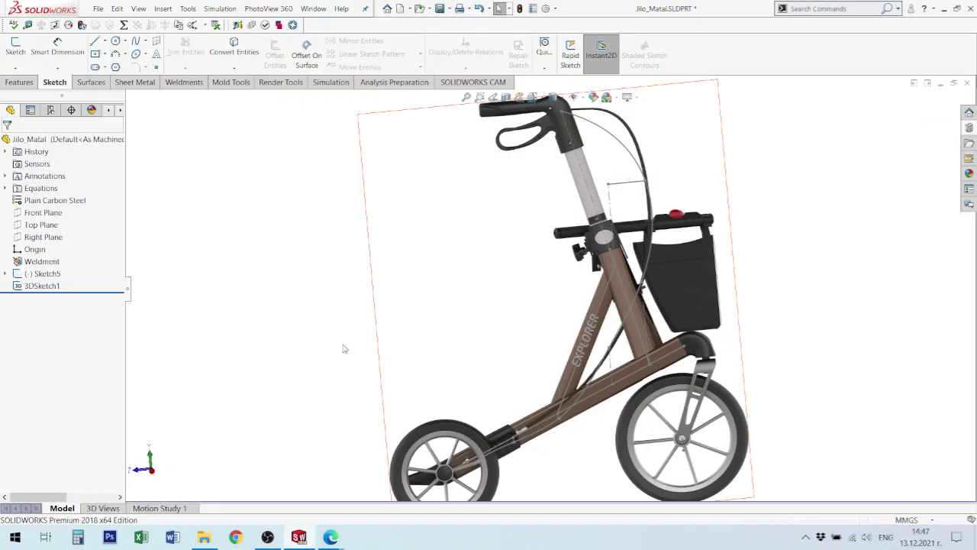
pyautogui.click(43, 274)
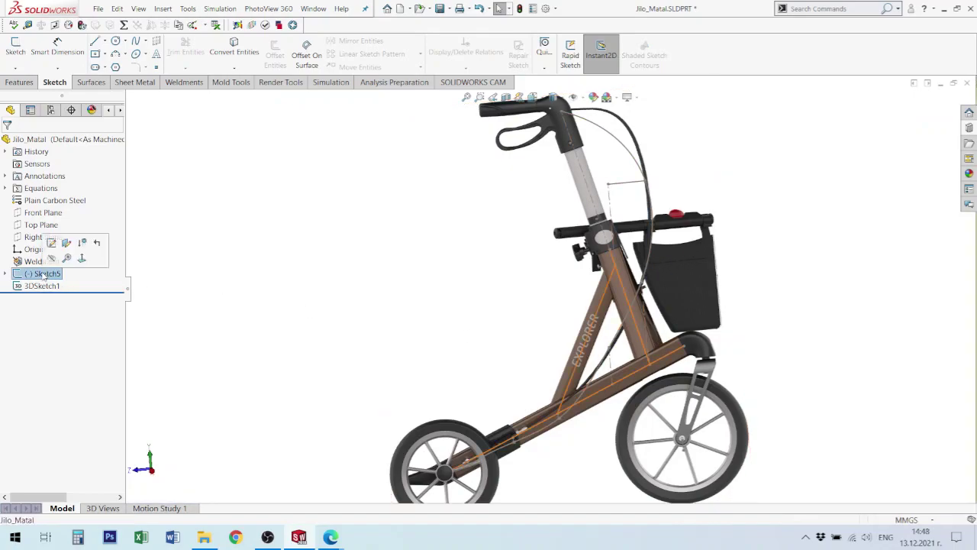
pyautogui.click(52, 261)
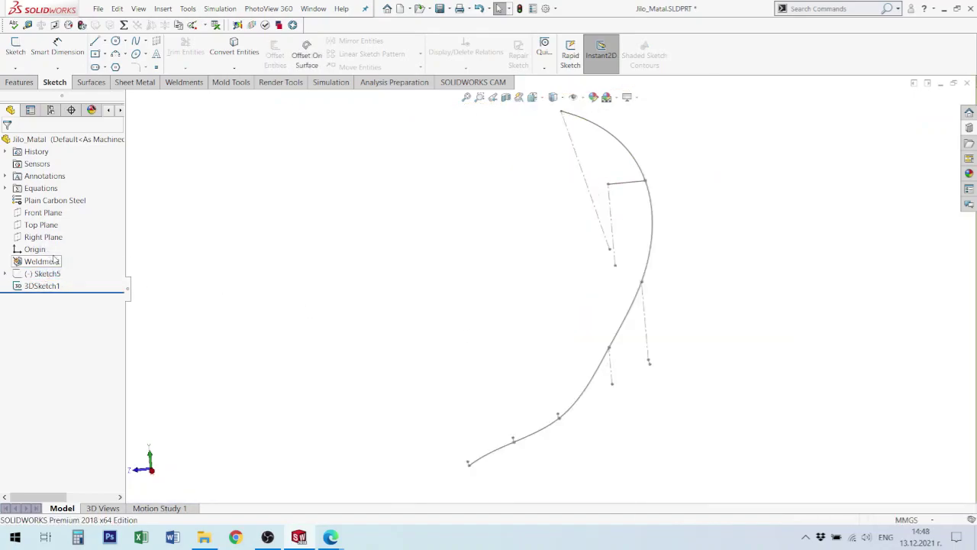
pyautogui.moveTo(498, 295)
pyautogui.mouseDown(button='middle')
pyautogui.moveTo(458, 294)
pyautogui.moveTo(425, 344)
pyautogui.moveTo(476, 382)
pyautogui.moveTo(482, 372)
pyautogui.mouseUp(button='middle')
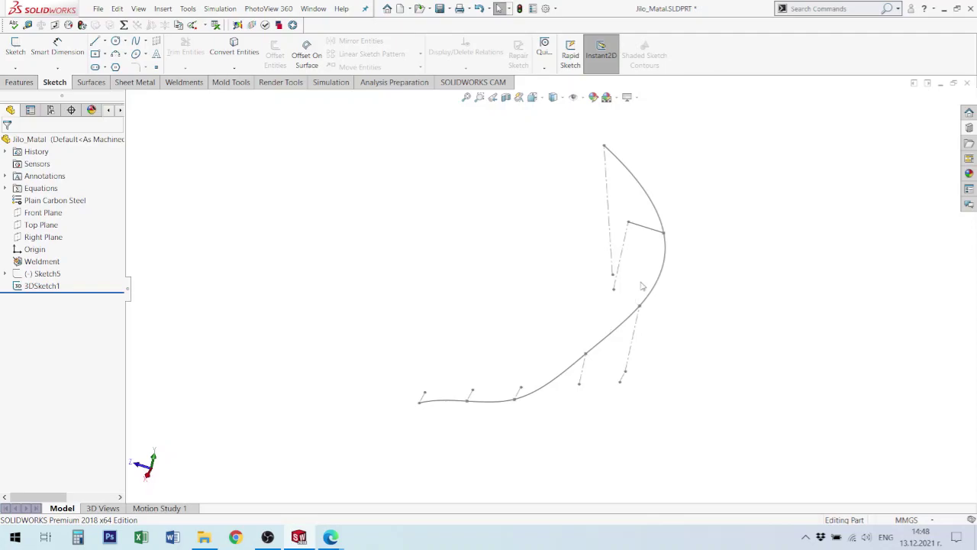
pyautogui.scroll(-3, 425, 395)
pyautogui.doubleClick(439, 389)
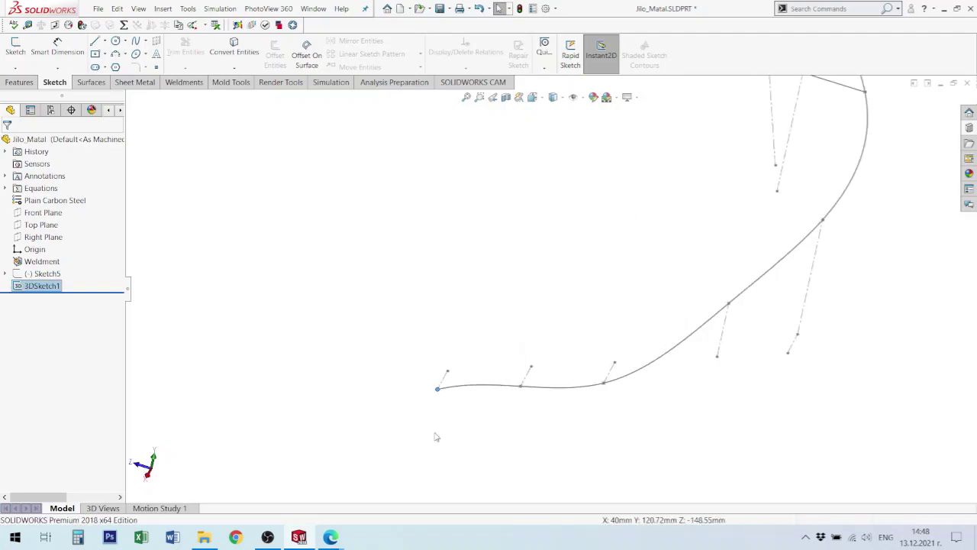
pyautogui.scroll(3, 702, 235)
pyautogui.scroll(-4, 657, 115)
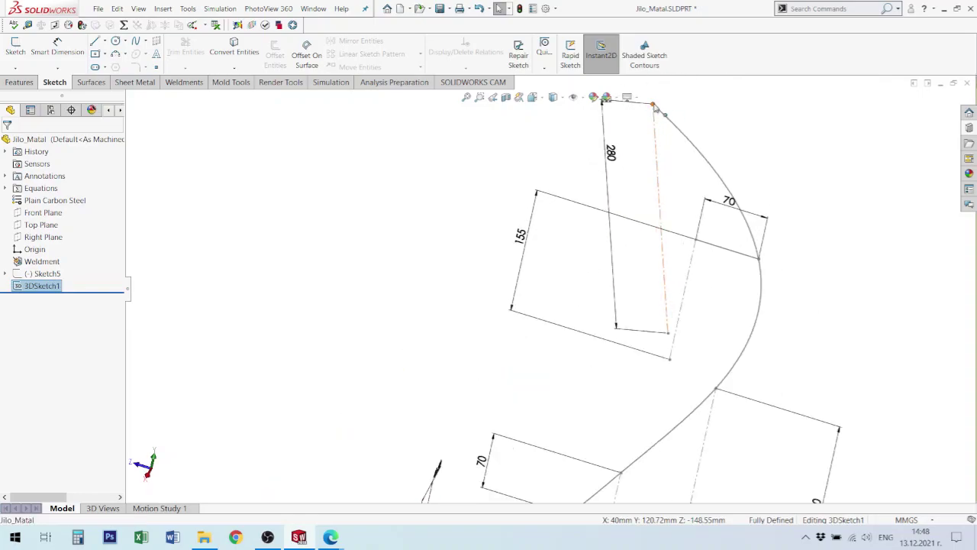
pyautogui.click(665, 113)
pyautogui.click(670, 122)
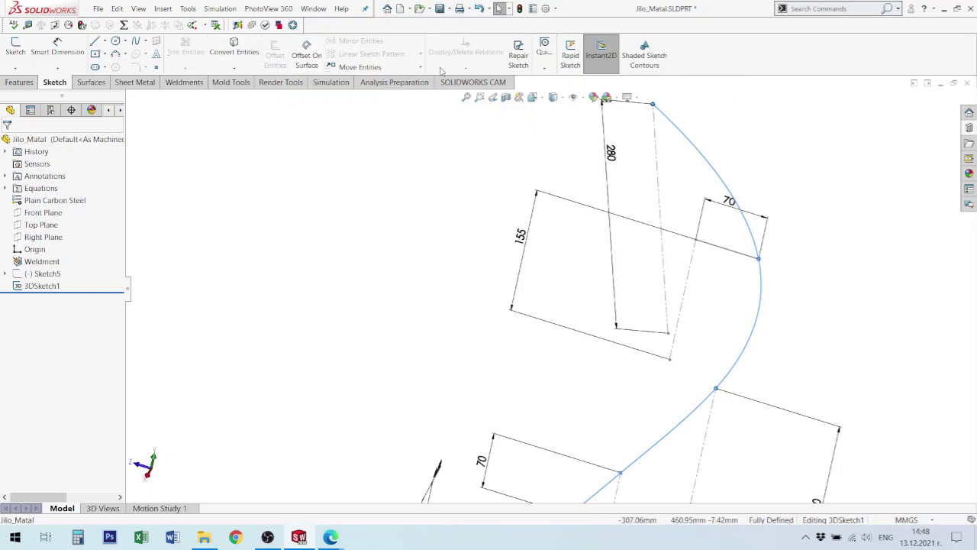
pyautogui.click(18, 83)
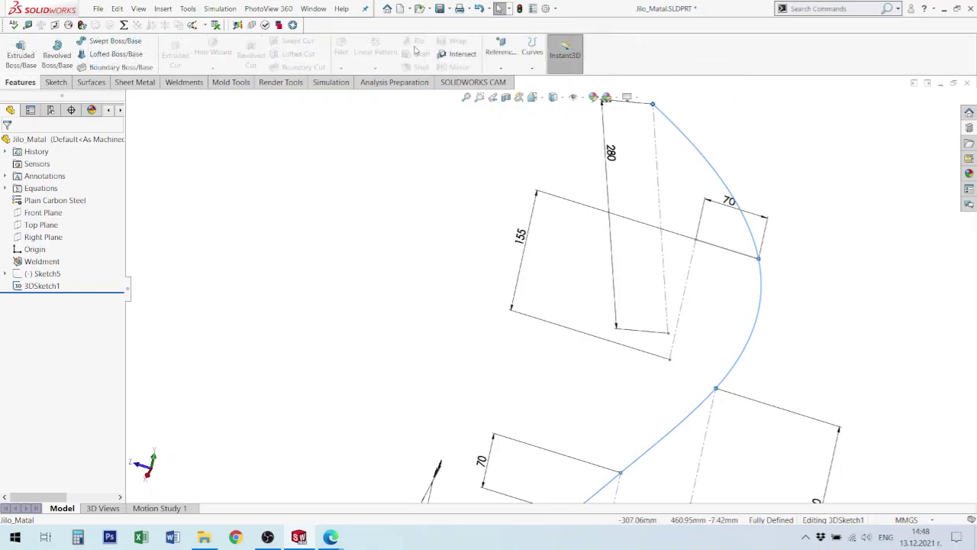
pyautogui.click(500, 53)
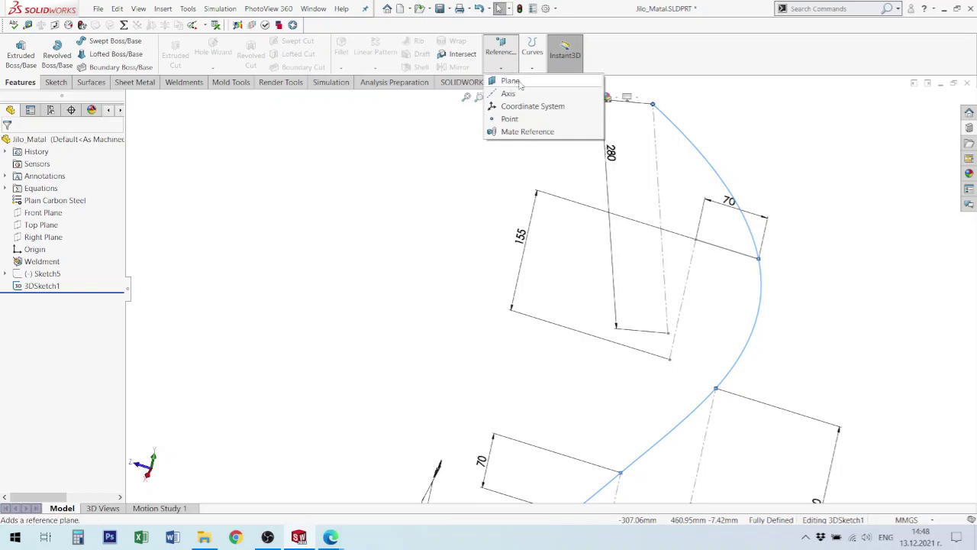
pyautogui.click(511, 80)
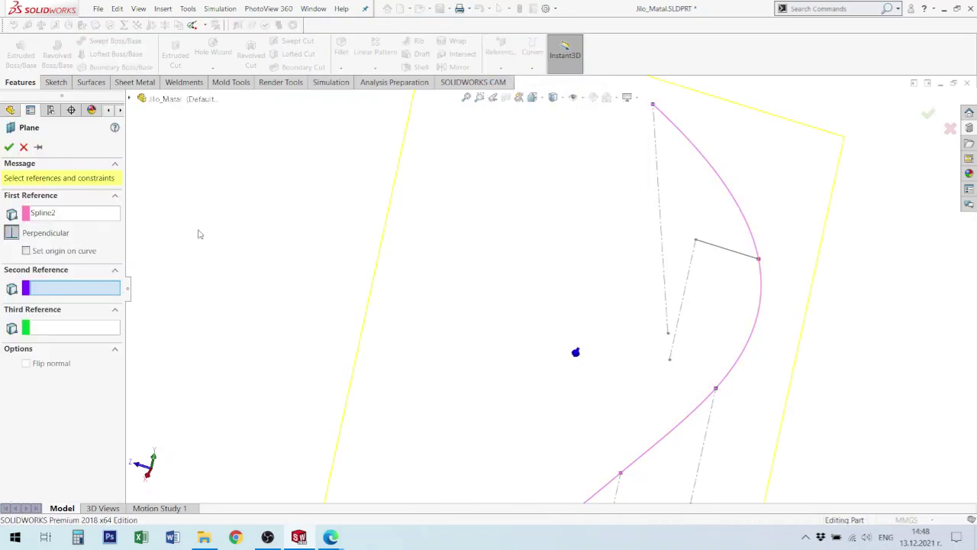
pyautogui.click(54, 215)
pyautogui.press('f')
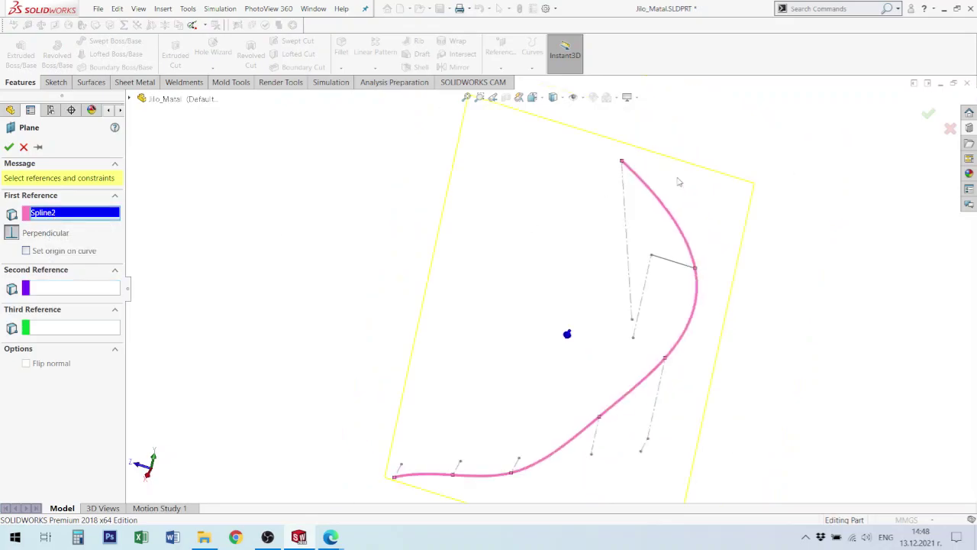
pyautogui.moveTo(642, 241)
pyautogui.mouseDown(button='middle')
pyautogui.moveTo(694, 257)
pyautogui.moveTo(702, 310)
pyautogui.moveTo(739, 324)
pyautogui.moveTo(658, 249)
pyautogui.mouseUp(button='middle')
pyautogui.moveTo(659, 247)
pyautogui.mouseDown(button='middle')
pyautogui.moveTo(648, 251)
pyautogui.moveTo(654, 262)
pyautogui.mouseUp(button='middle')
pyautogui.scroll(4, 657, 257)
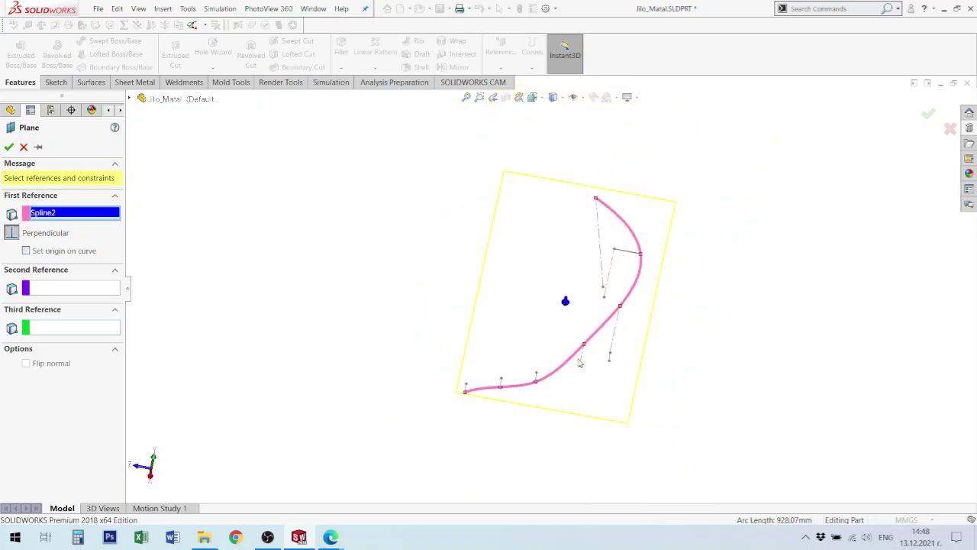
pyautogui.press('Escape')
# - Reopen the 3D sketch and draw a construction line about 53 mm long from the spline's lower endpoint
pyautogui.scroll(-5, 489, 389)
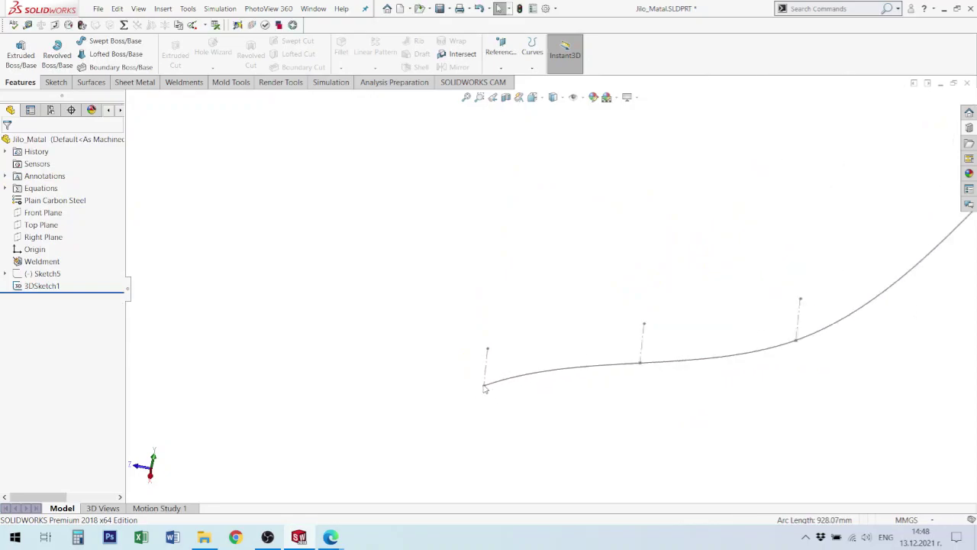
pyautogui.click(484, 386)
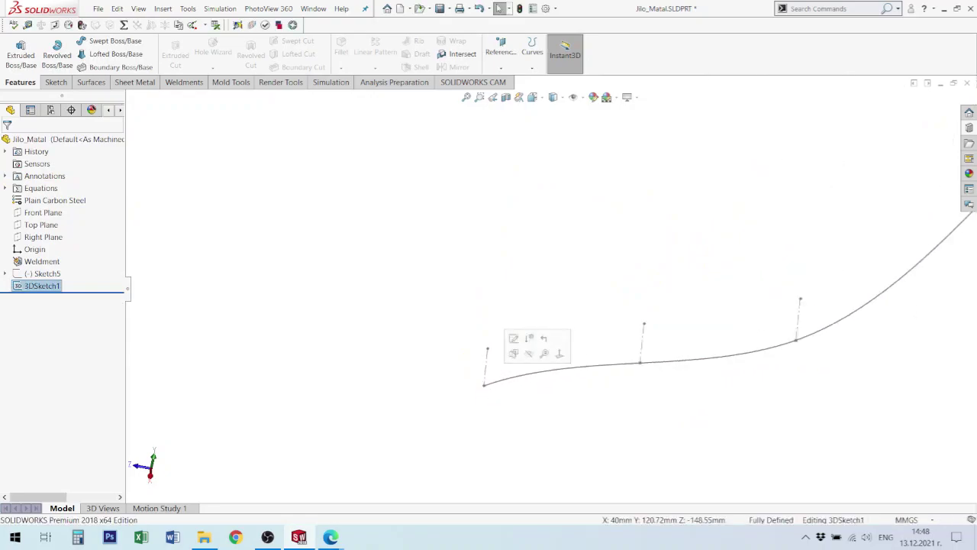
pyautogui.click(500, 381)
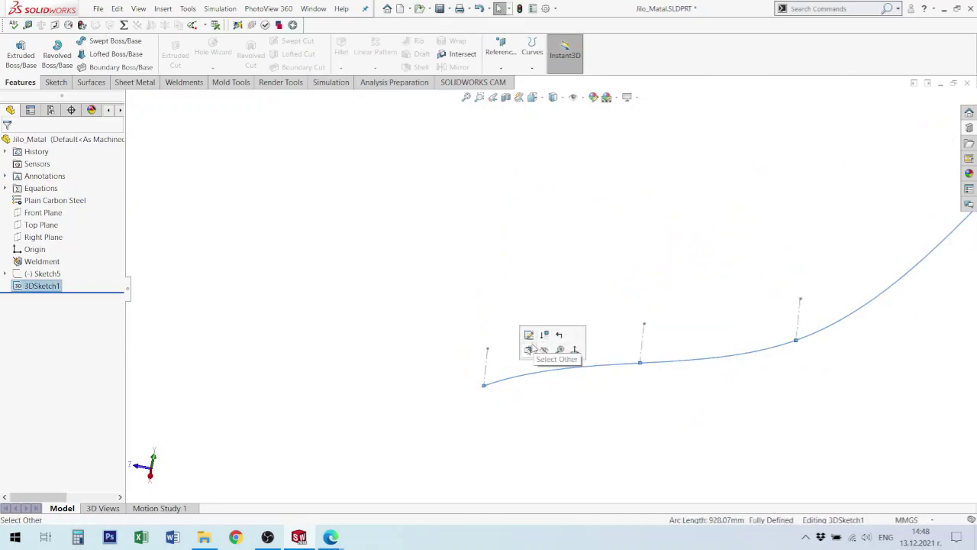
pyautogui.click(529, 335)
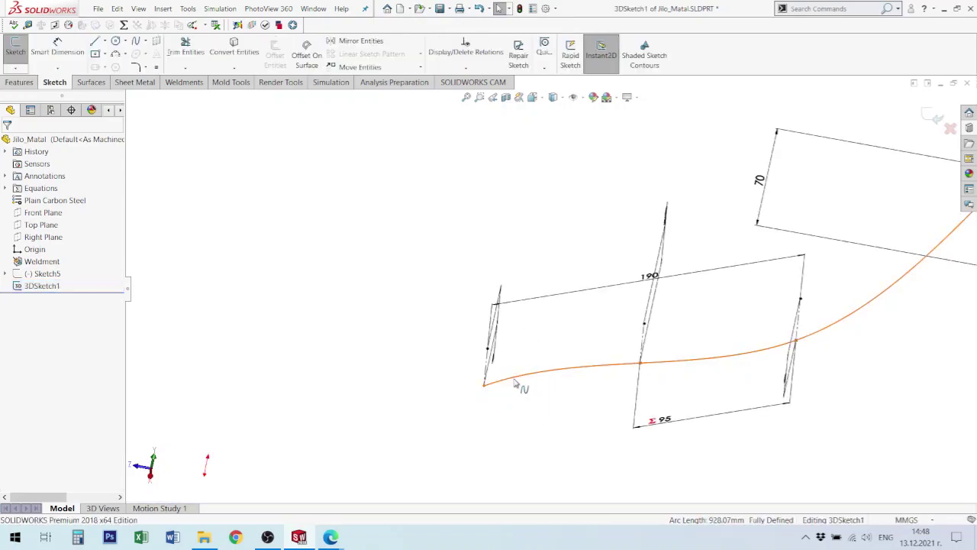
pyautogui.press('l')
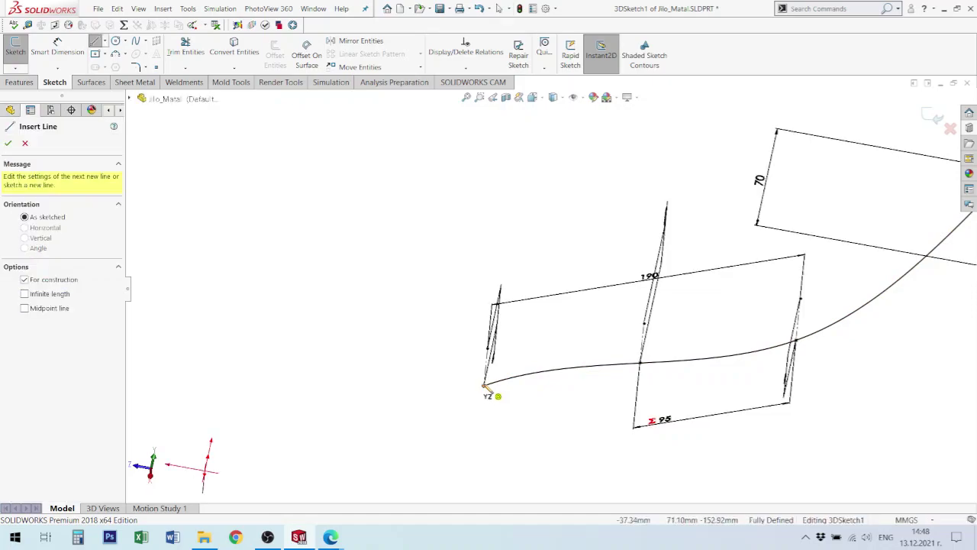
pyautogui.click(485, 385)
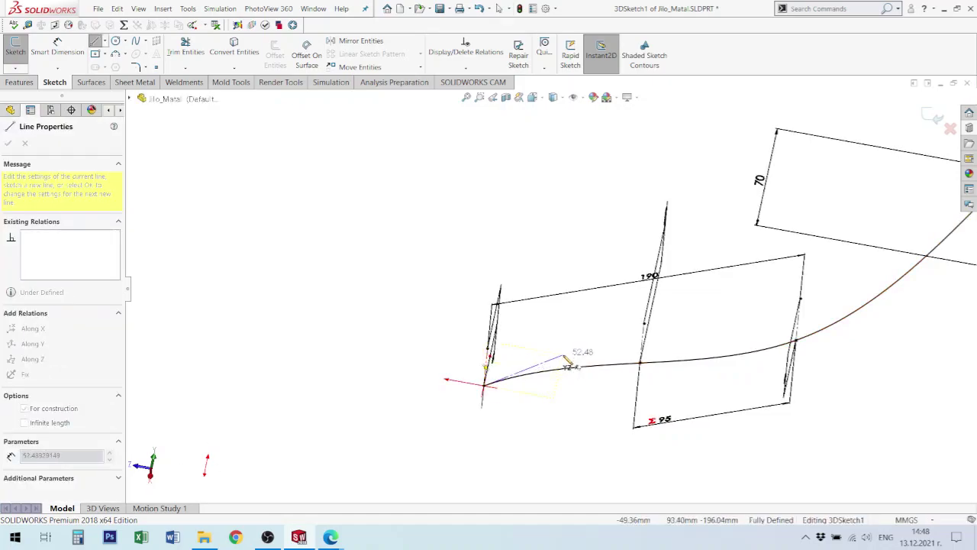
pyautogui.click(563, 355)
pyautogui.press('Escape')
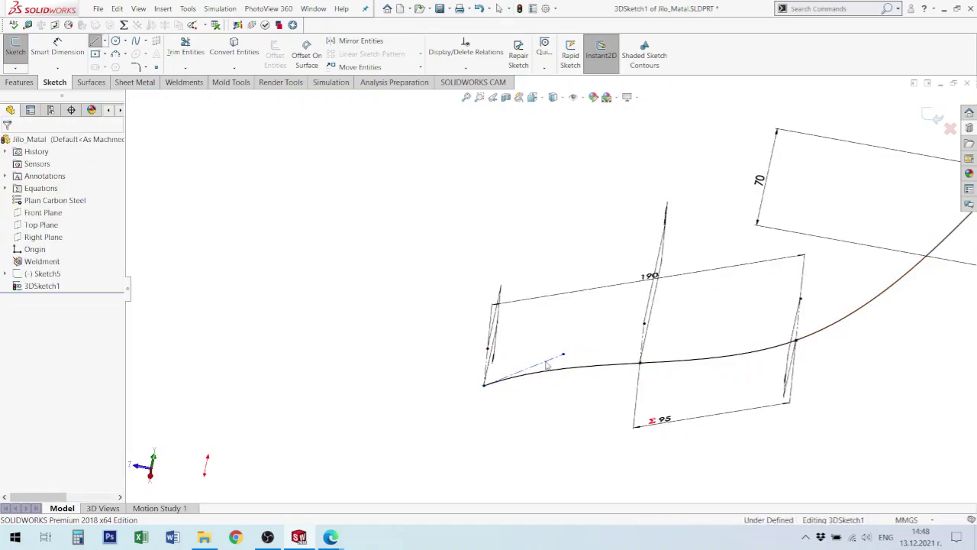
# - Add a Tangent relation between the new construction line and the spline
pyautogui.scroll(-2, 546, 366)
pyautogui.scroll(-2, 534, 361)
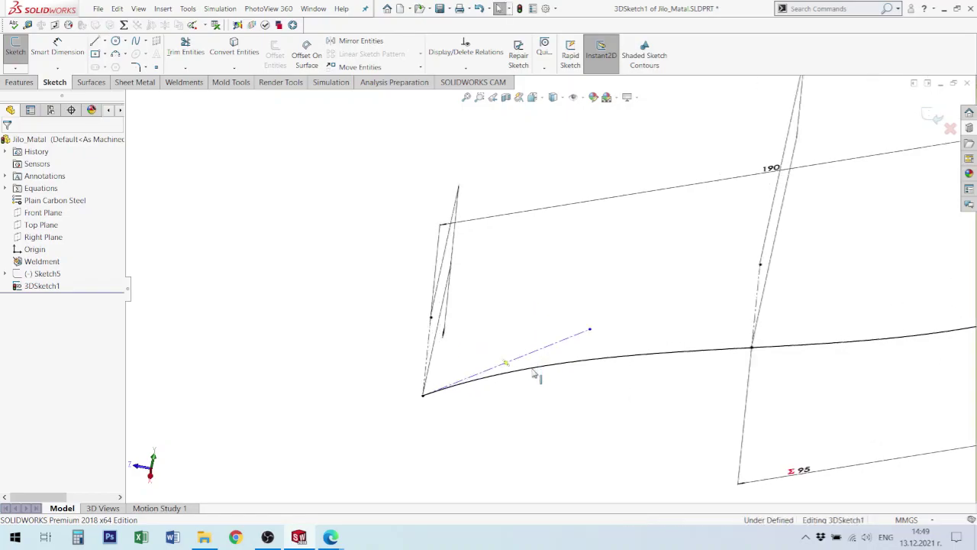
pyautogui.click(535, 371)
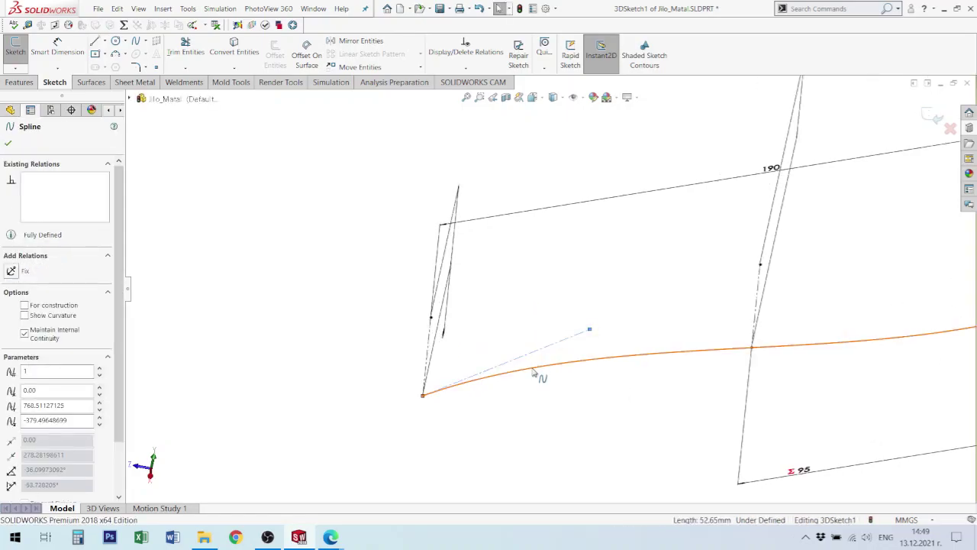
pyautogui.keyDown('ctrl'); pyautogui.click(537, 355); pyautogui.keyUp('ctrl')
pyautogui.click(562, 324)
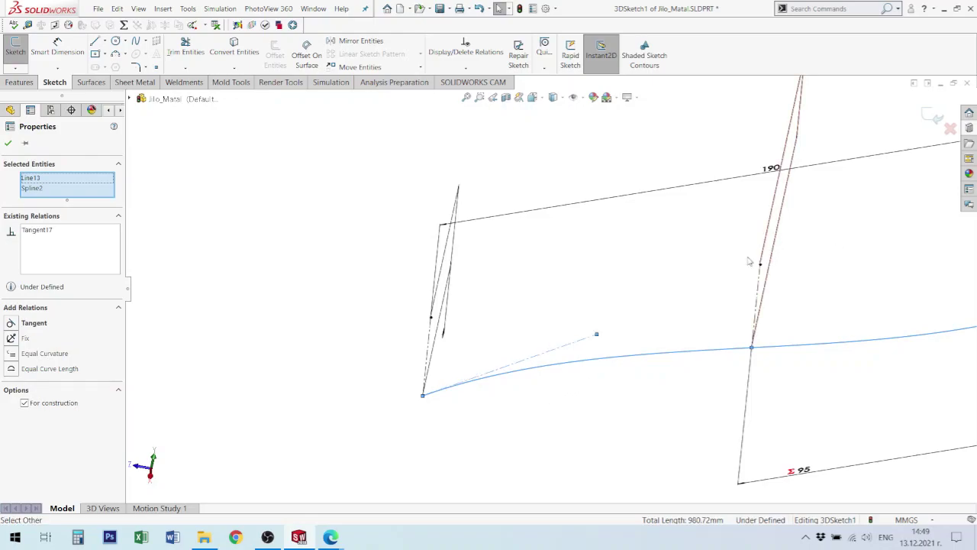
pyautogui.click(9, 144)
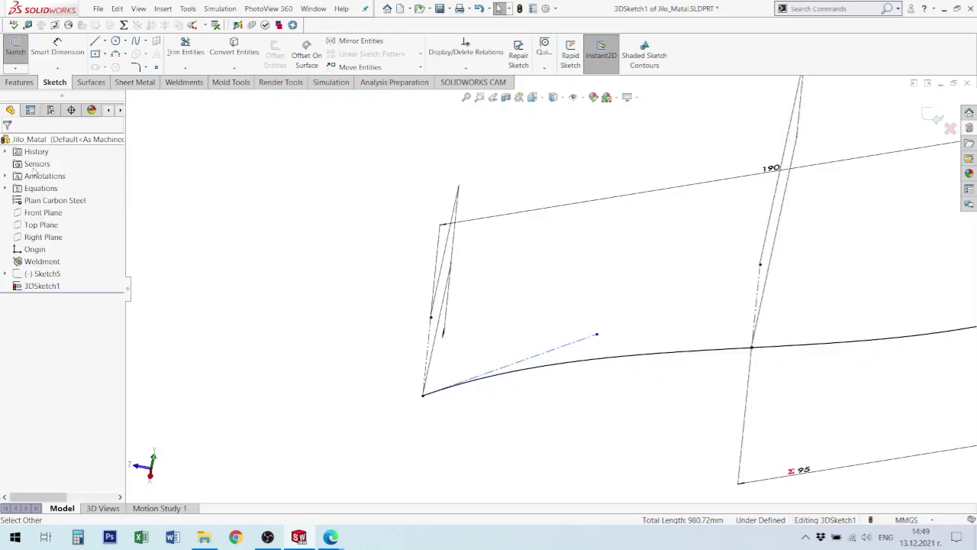
# - Exit the 3D sketch and create a reference plane perpendicular to the tangent construction line and coincident with the spline's lower endpoint
pyautogui.scroll(-5, 489, 382)
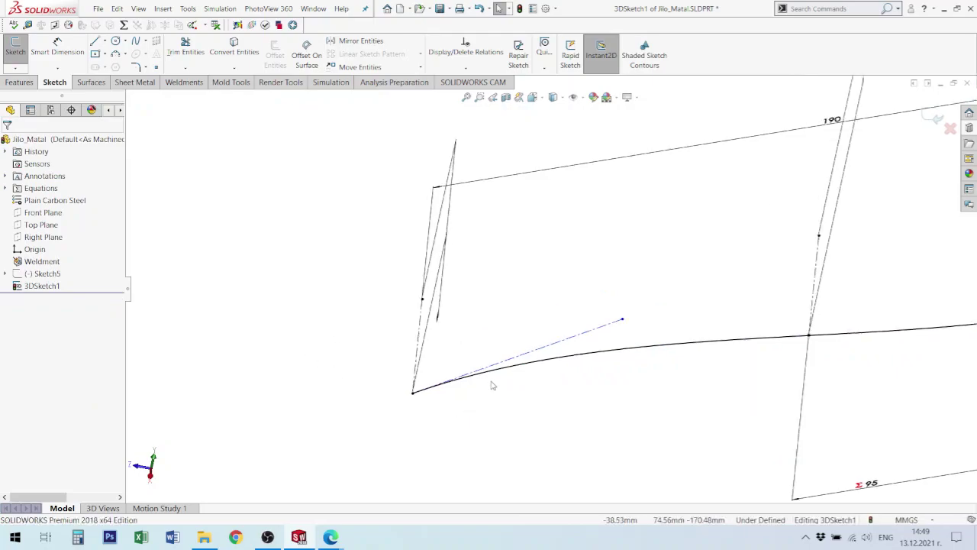
pyautogui.scroll(4, 633, 330)
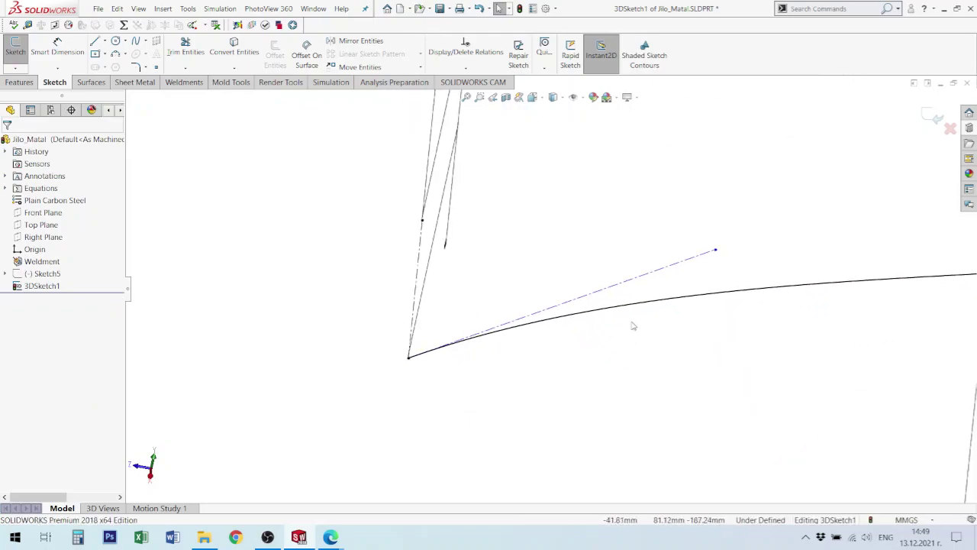
pyautogui.click(572, 296)
pyautogui.doubleClick(573, 242)
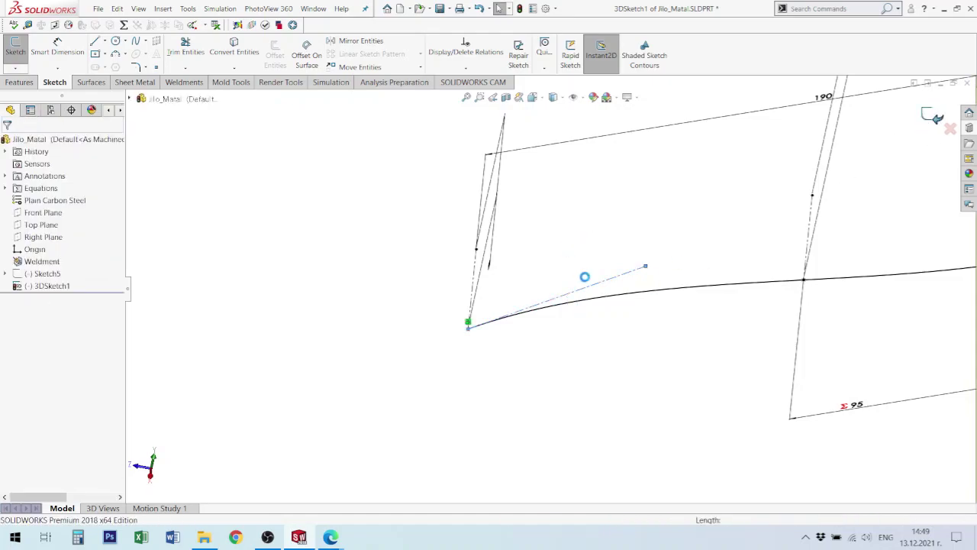
pyautogui.click(601, 289)
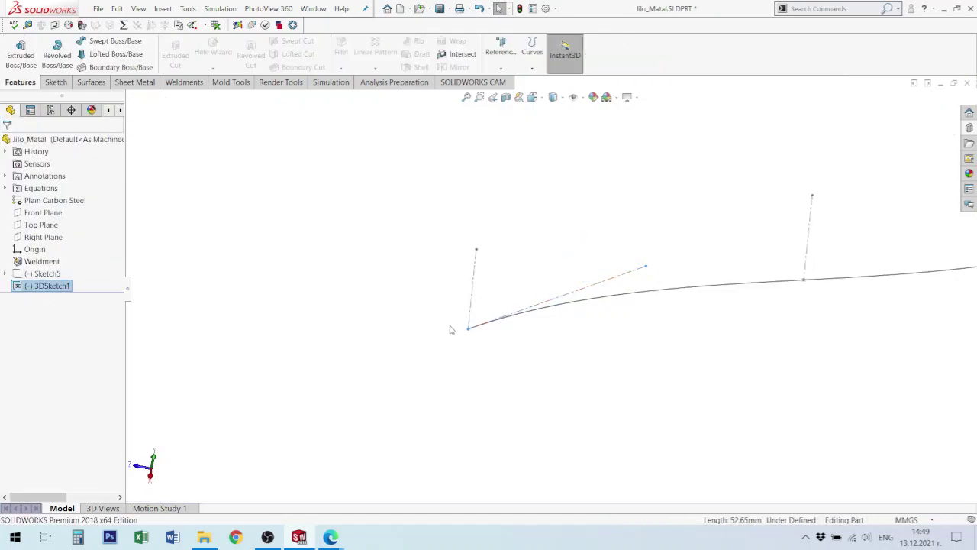
pyautogui.click(468, 330)
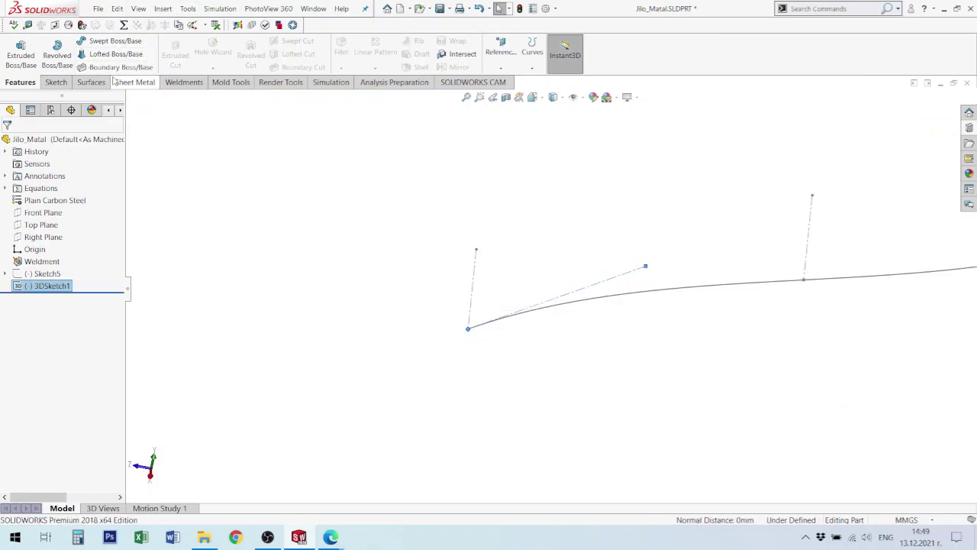
pyautogui.click(500, 47)
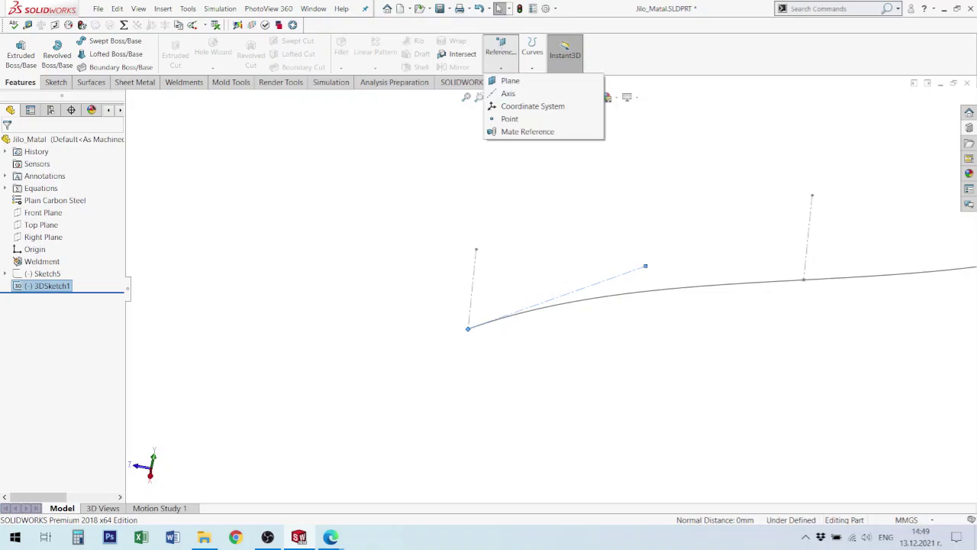
pyautogui.click(510, 81)
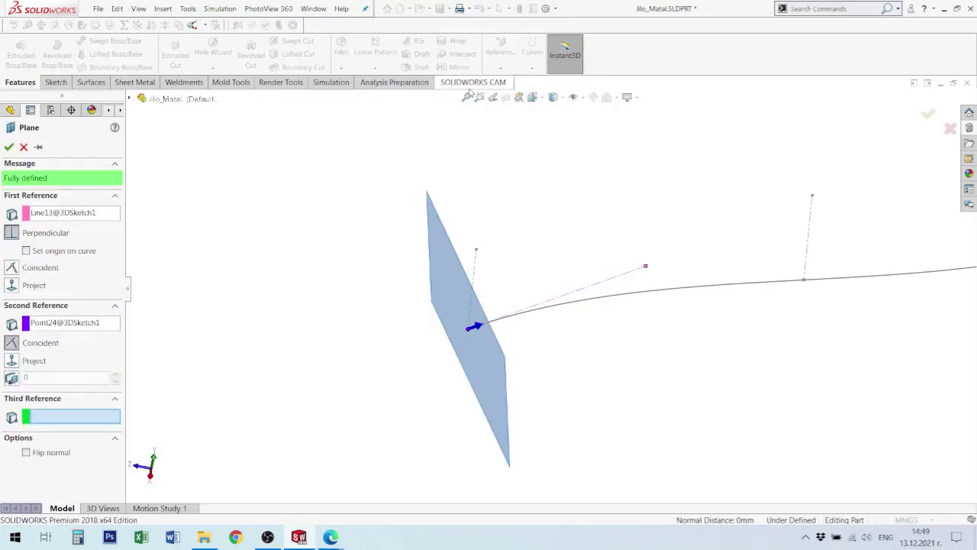
pyautogui.click(8, 148)
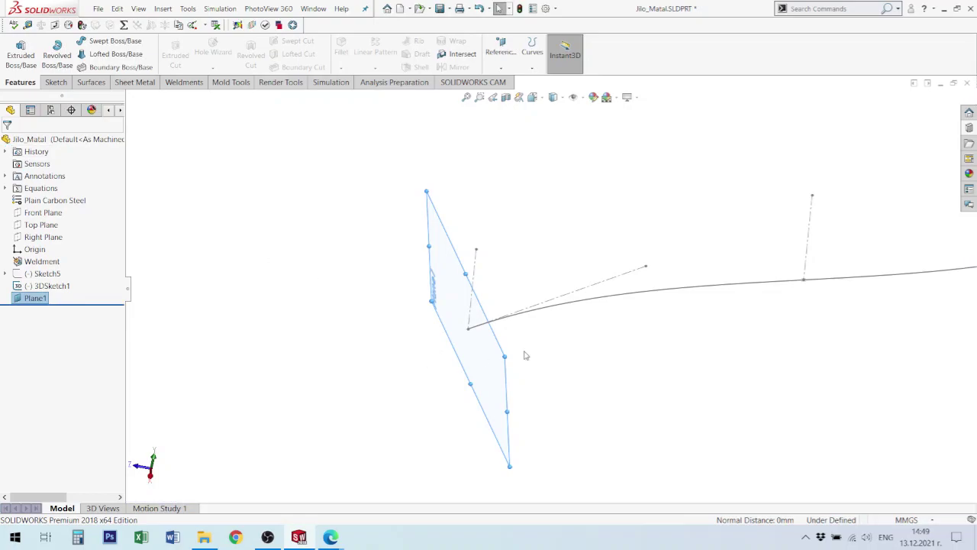
# - Hide the new reference plane at the spline's lower end
pyautogui.click(490, 371)
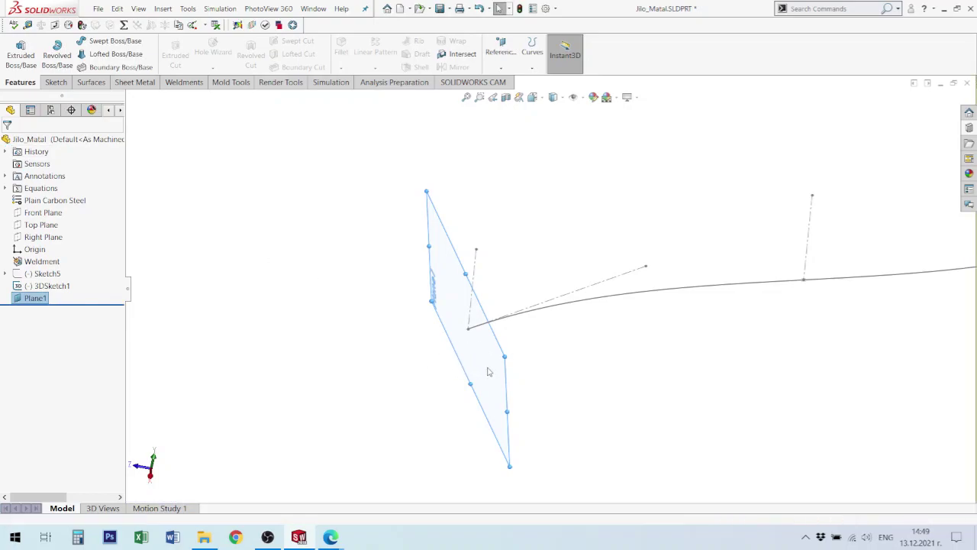
pyautogui.rightClick(40, 298)
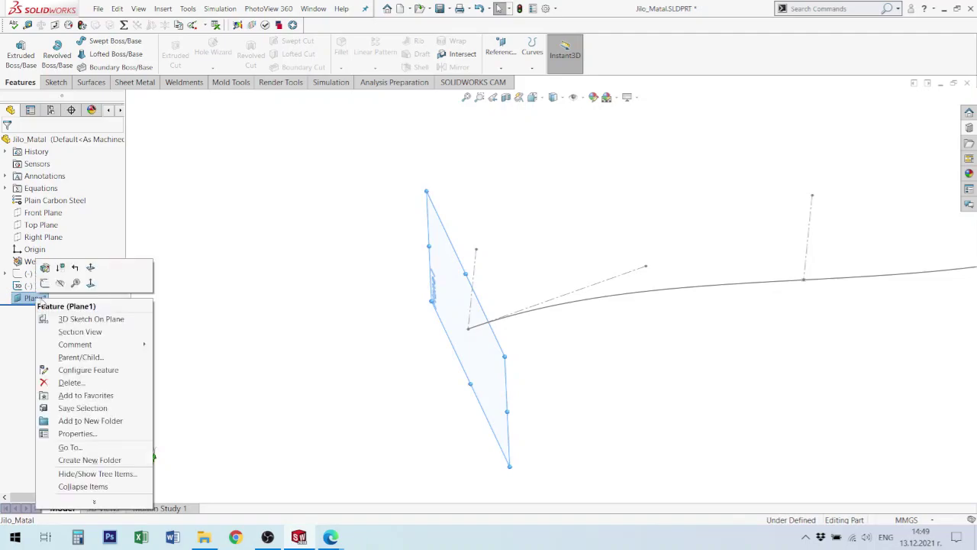
pyautogui.click(32, 298)
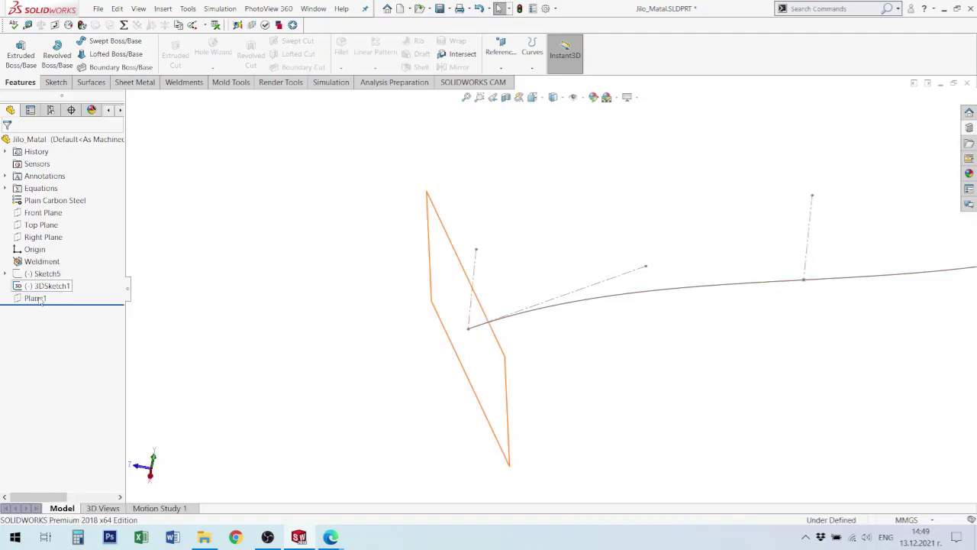
# - Start a sketch on the hidden reference plane and draw a circle about 2.7 mm in diameter centred on the spline's lower endpoint
pyautogui.click(41, 284)
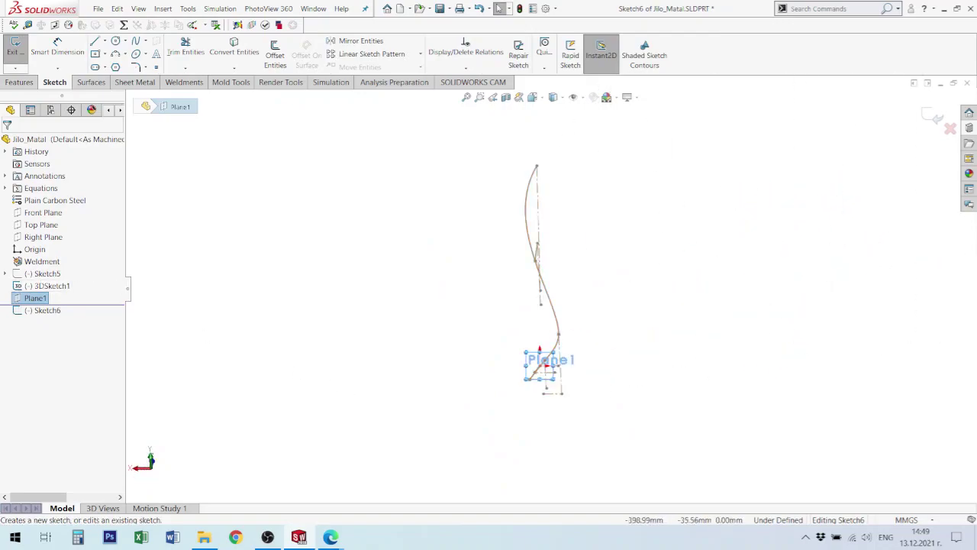
pyautogui.scroll(-8, 484, 412)
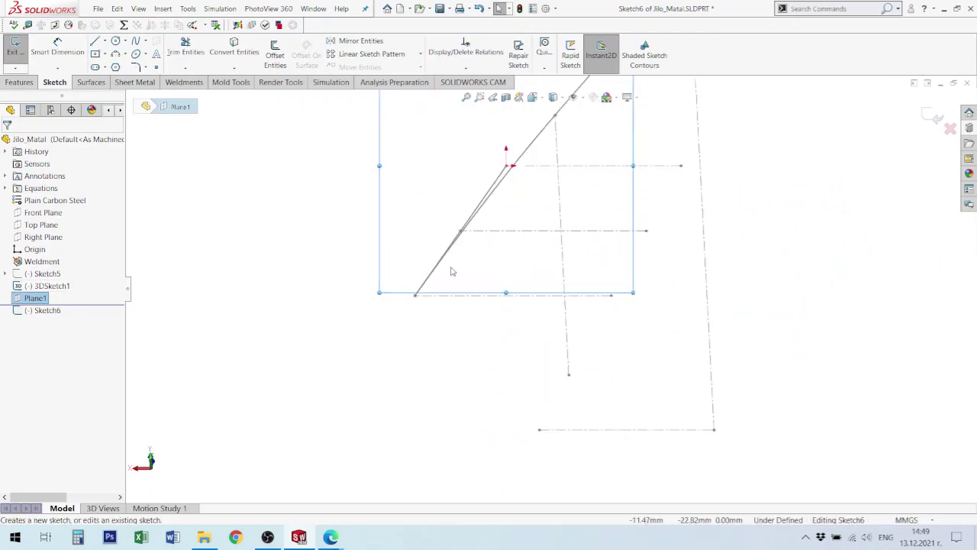
pyautogui.scroll(6, 591, 316)
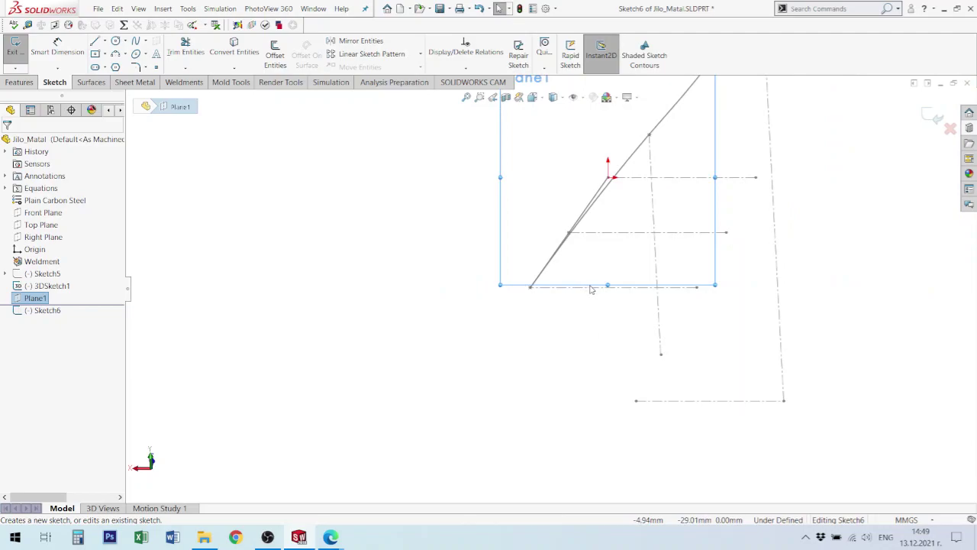
pyautogui.moveTo(580, 230); pyautogui.dragTo(579, 228, button='middle')
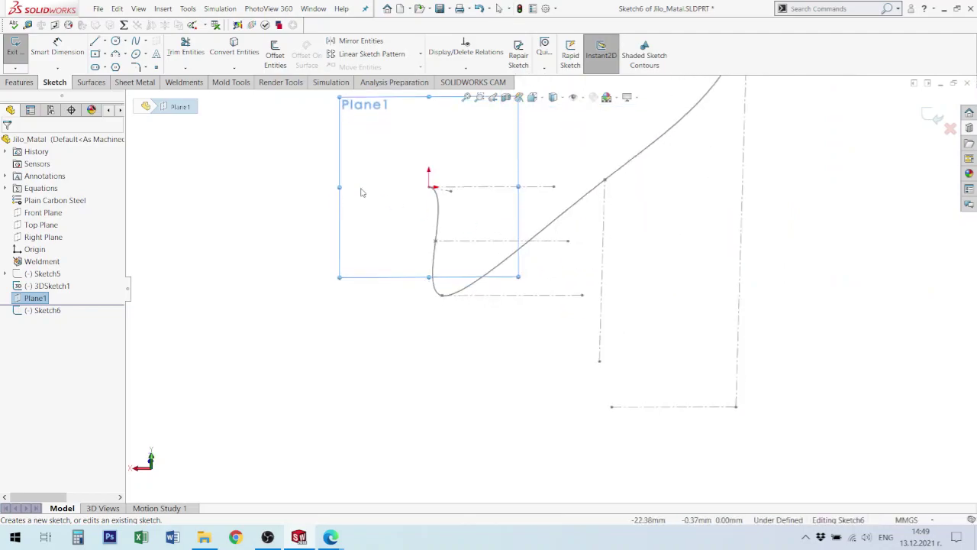
pyautogui.scroll(-3, 414, 219)
pyautogui.scroll(8, 565, 279)
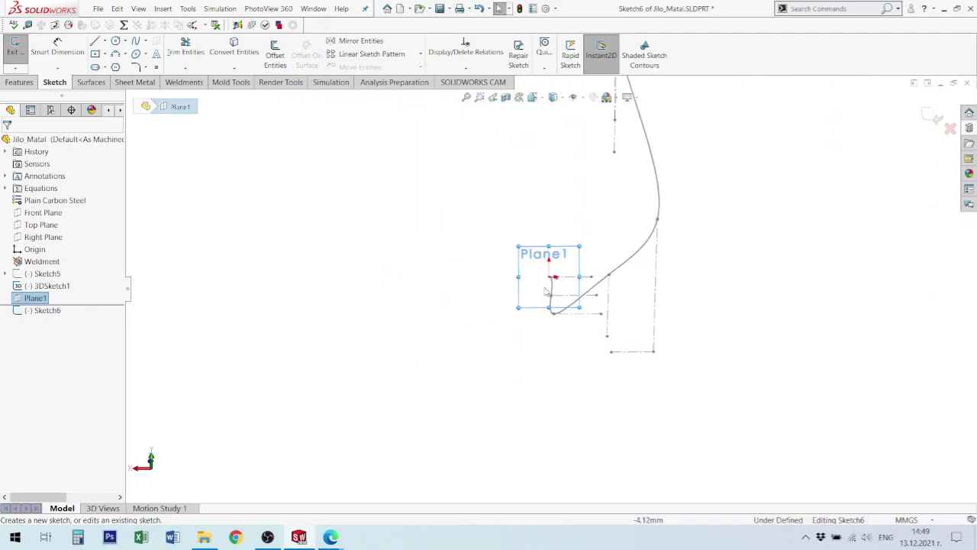
pyautogui.moveTo(545, 291); pyautogui.dragTo(575, 298, button='middle')
pyautogui.scroll(-9, 382, 246)
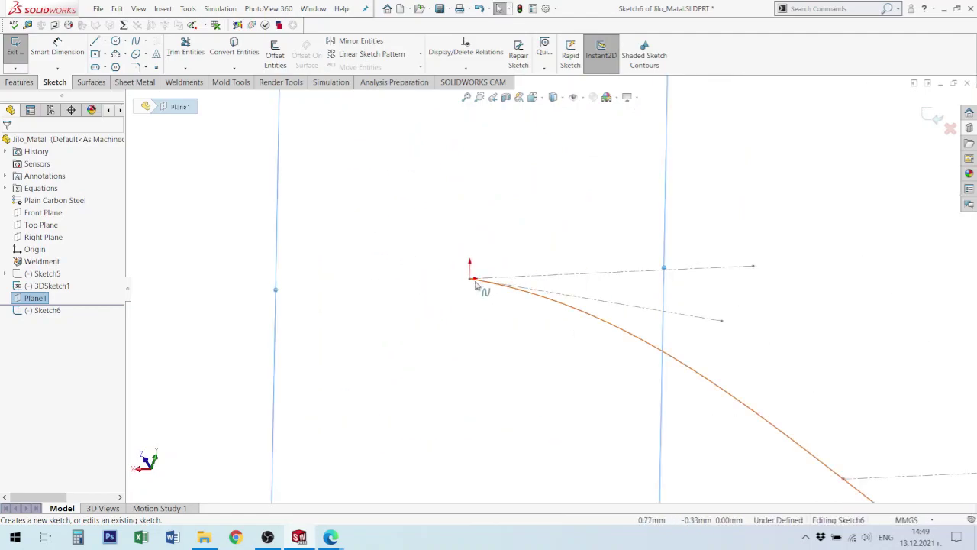
pyautogui.press('c')
pyautogui.click(471, 278)
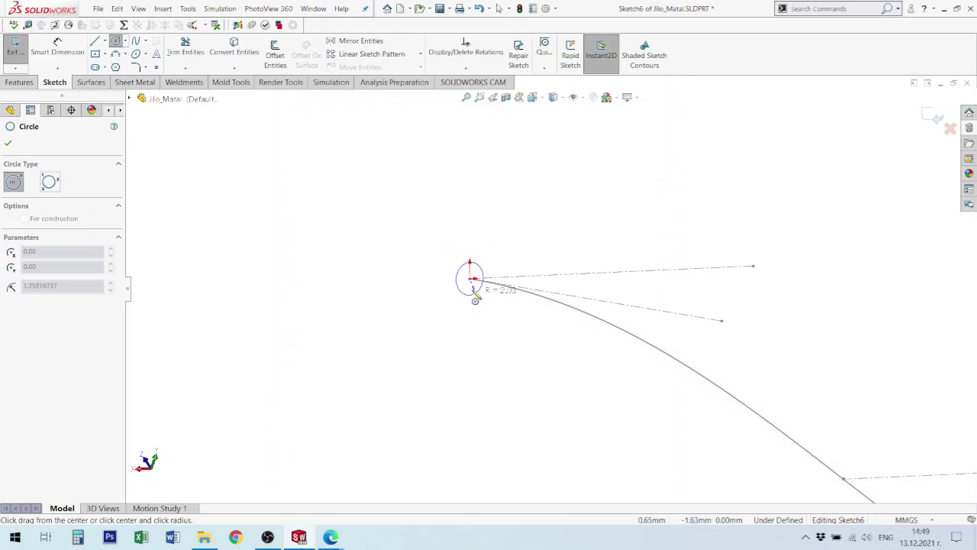
pyautogui.click(471, 290)
# - Dimension the circle's diameter to 3 mm and exit the sketch
pyautogui.moveTo(470, 308); pyautogui.dragTo(479, 269, button='right')
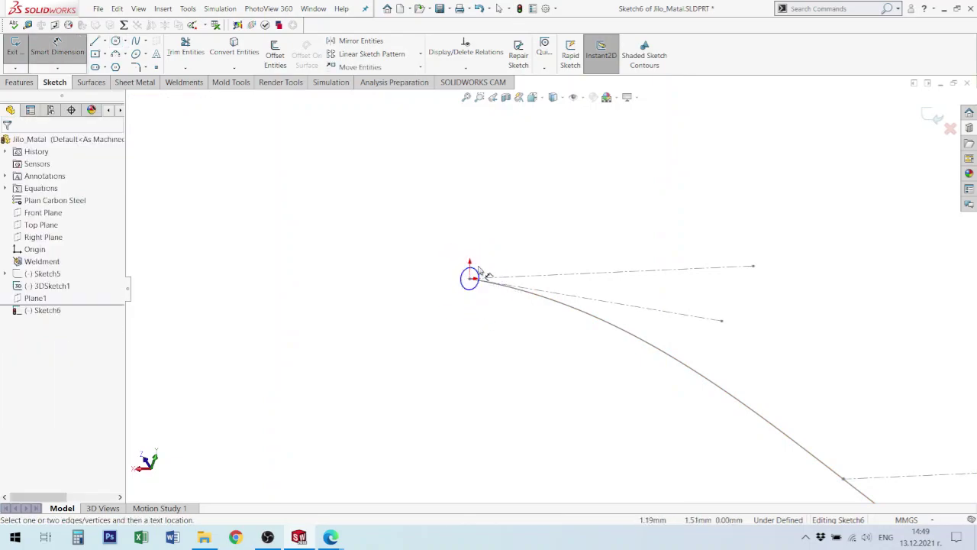
pyautogui.click(482, 276)
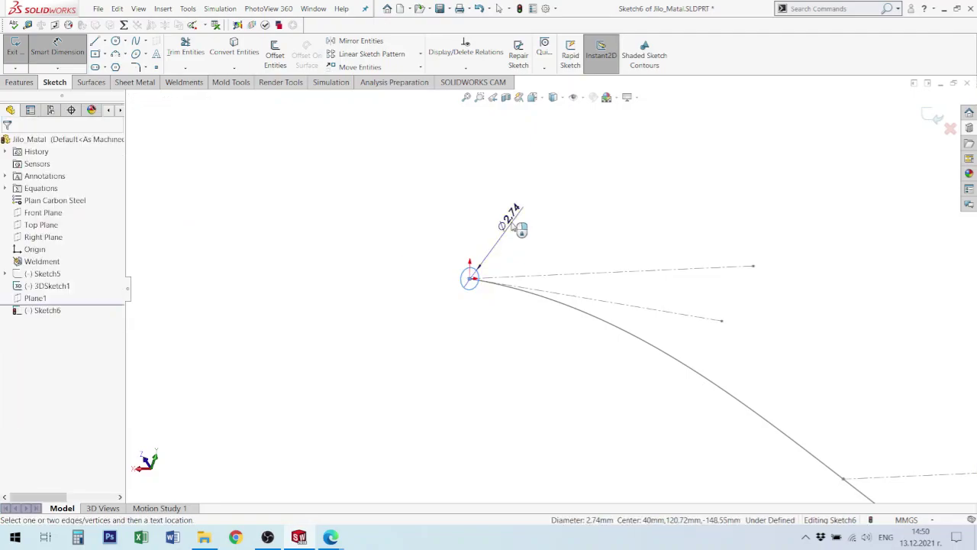
pyautogui.click(511, 226)
pyautogui.write('3')
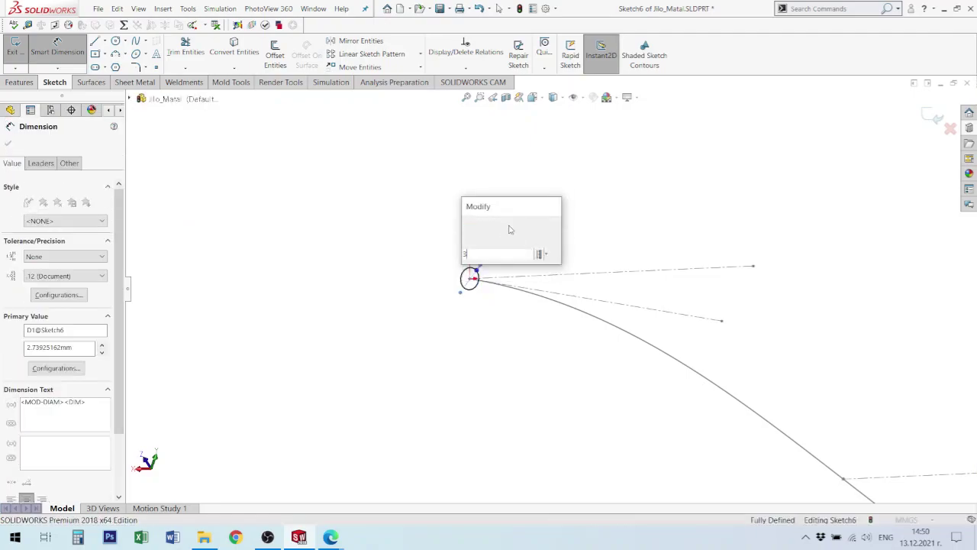
pyautogui.press('Return')
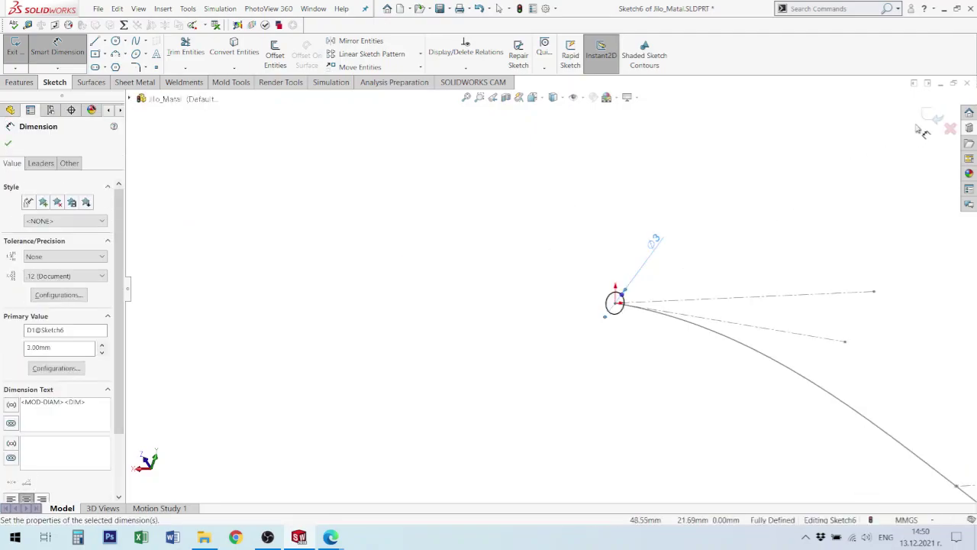
pyautogui.click(936, 118)
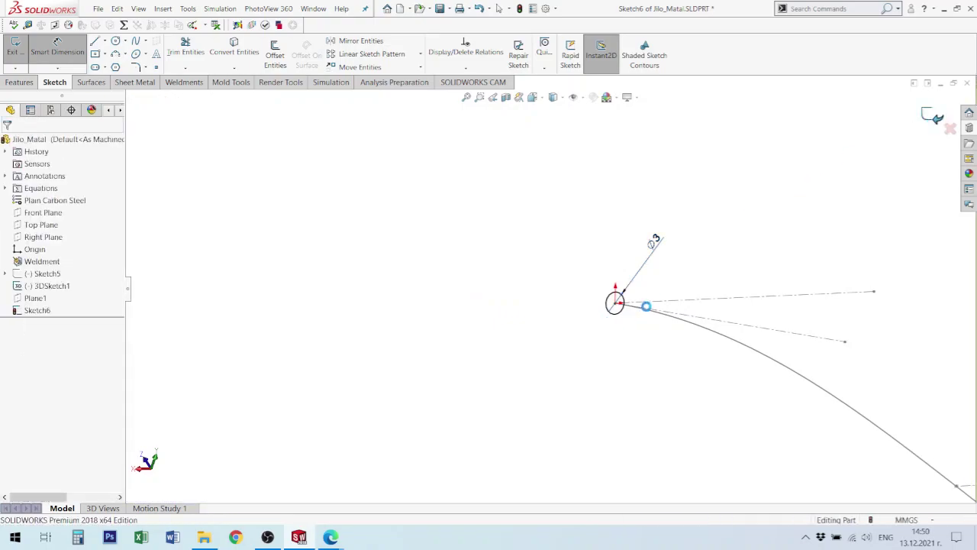
pyautogui.scroll(9, 646, 312)
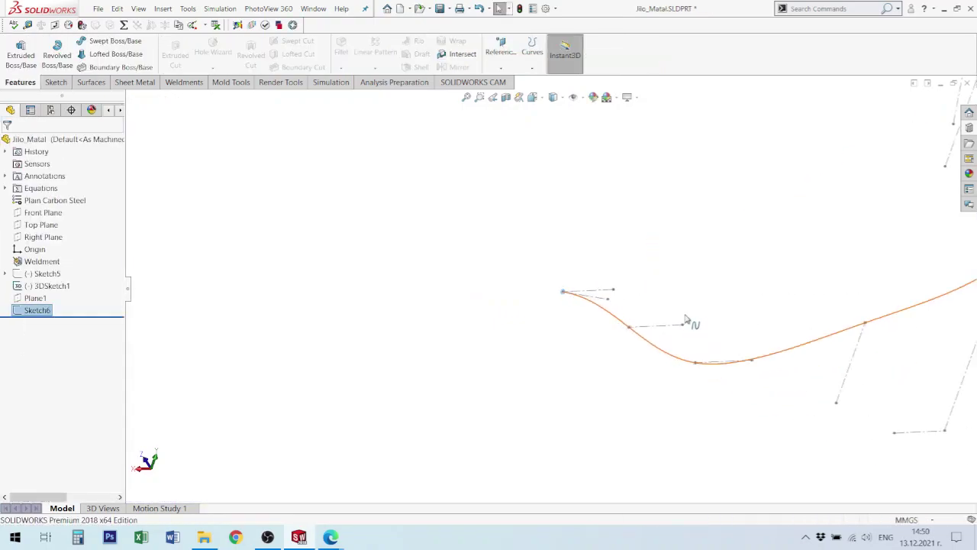
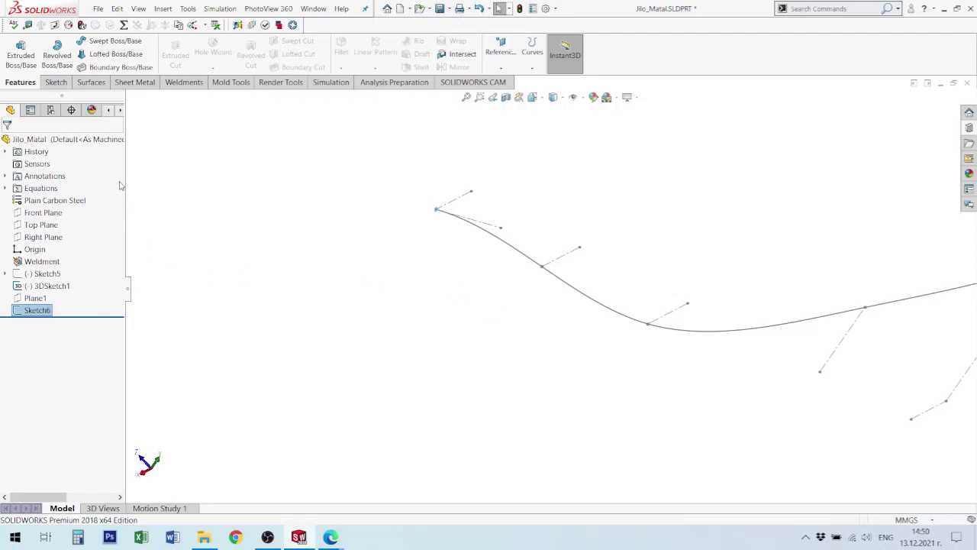
# - Create a swept boss using the 3 mm circle as the sketch profile and the 3D spline as the path
pyautogui.click(106, 44)
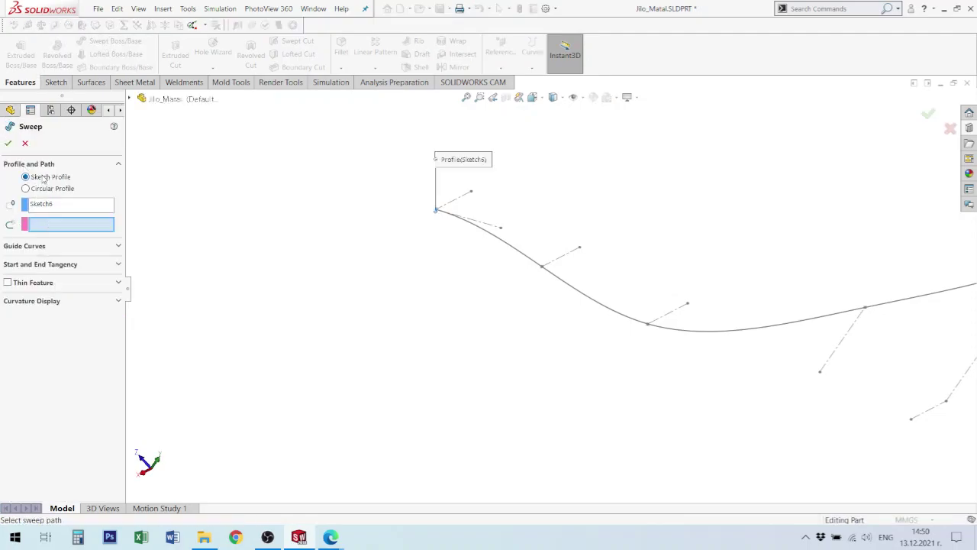
pyautogui.click(26, 189)
pyautogui.click(50, 176)
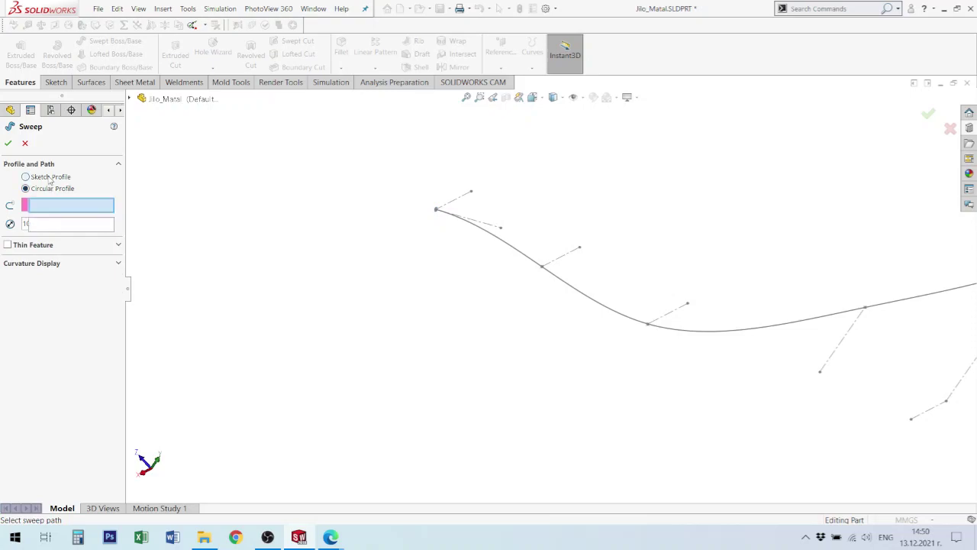
pyautogui.scroll(-8, 435, 210)
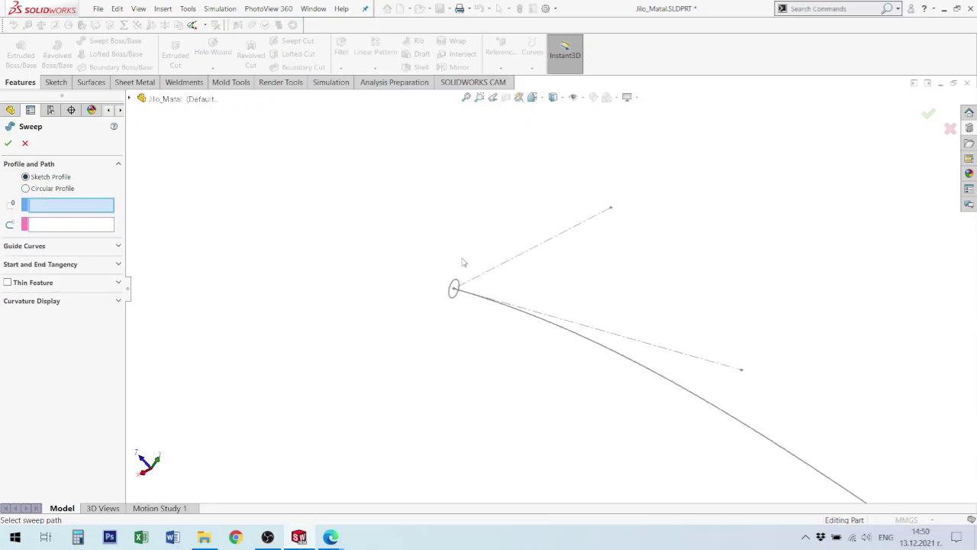
pyautogui.click(461, 295)
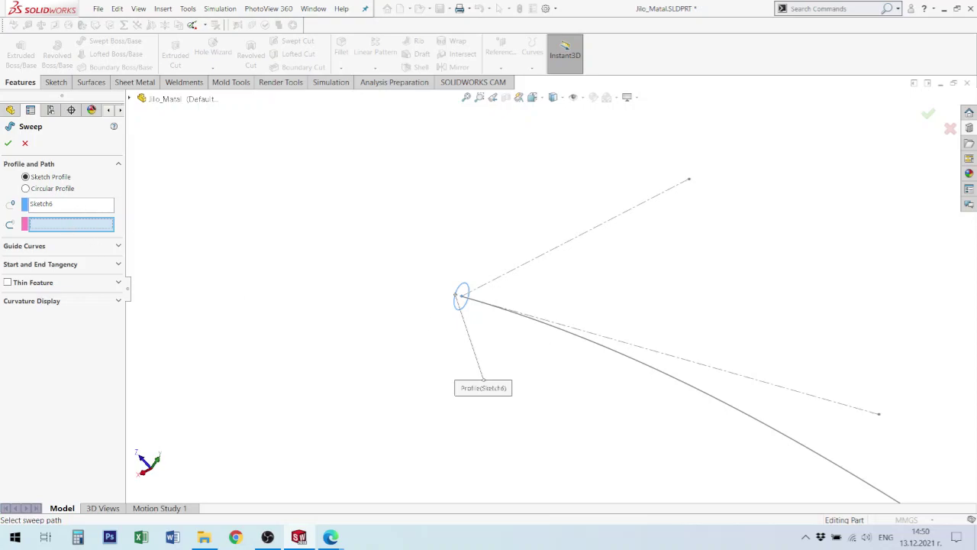
pyautogui.click(567, 339)
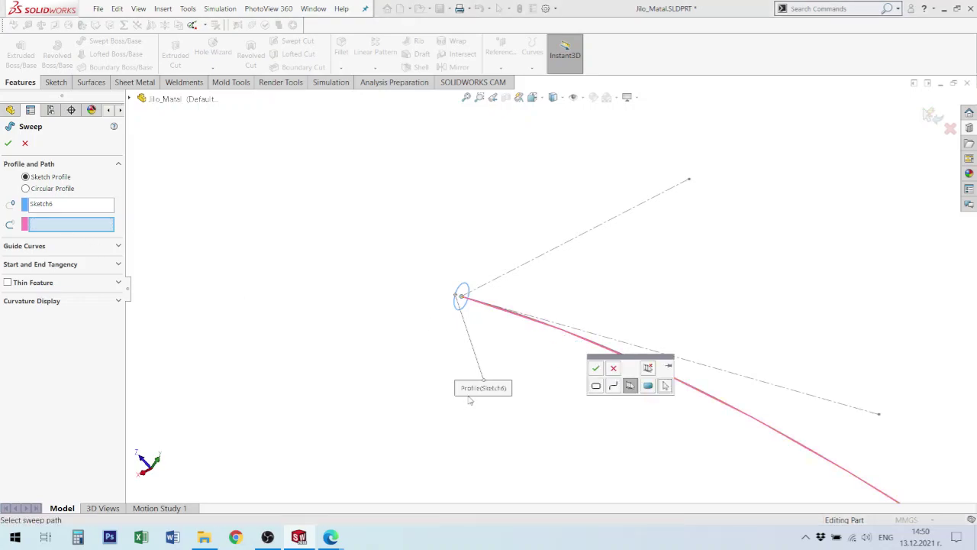
pyautogui.scroll(-3, 493, 271)
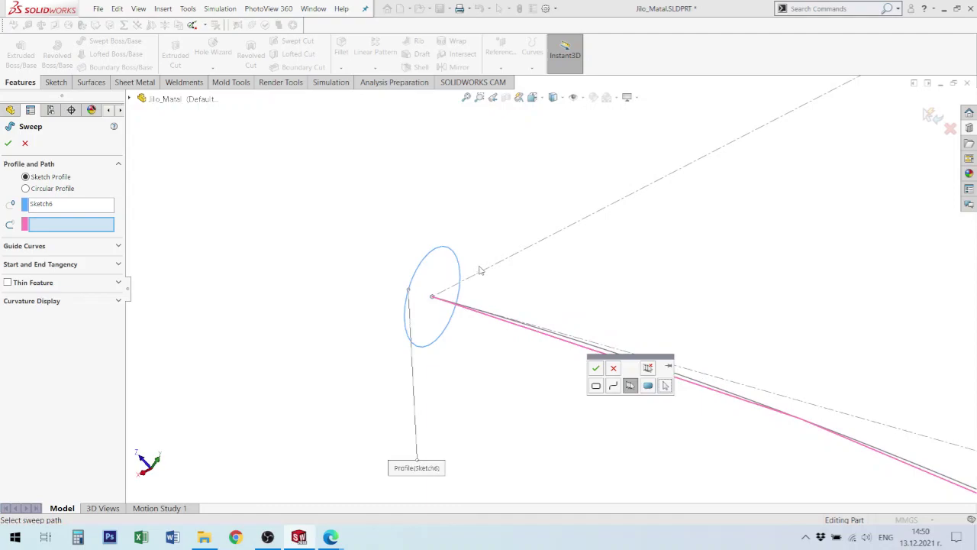
pyautogui.scroll(-2, 492, 278)
pyautogui.scroll(6, 494, 286)
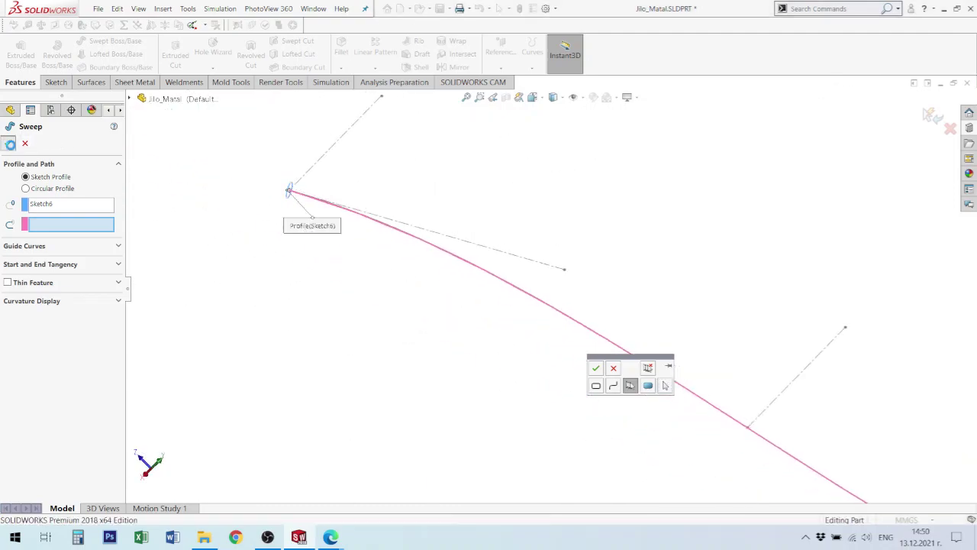
pyautogui.click(596, 367)
pyautogui.press('Return')
pyautogui.scroll(3, 781, 344)
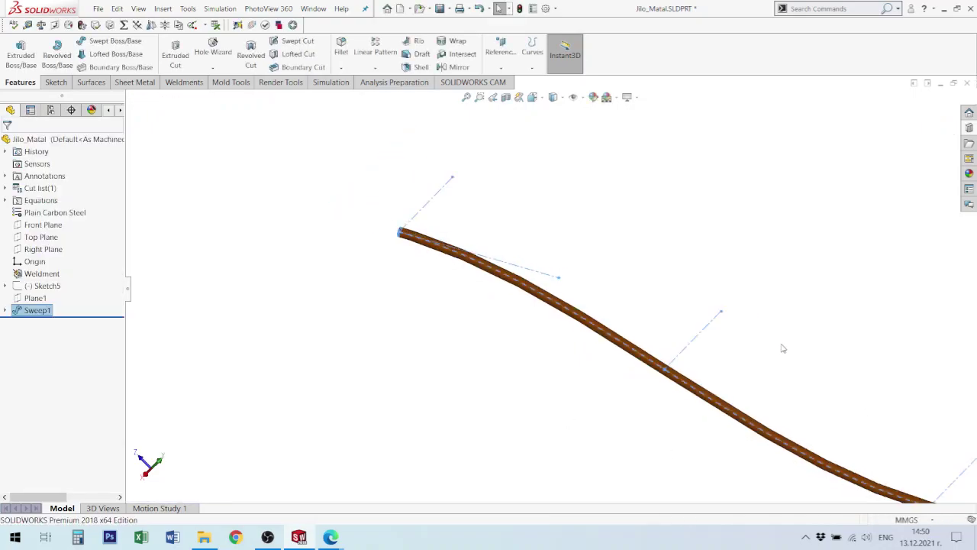
# - Delete the carbon steel appearance assigned to the part
pyautogui.rightClick(65, 208)
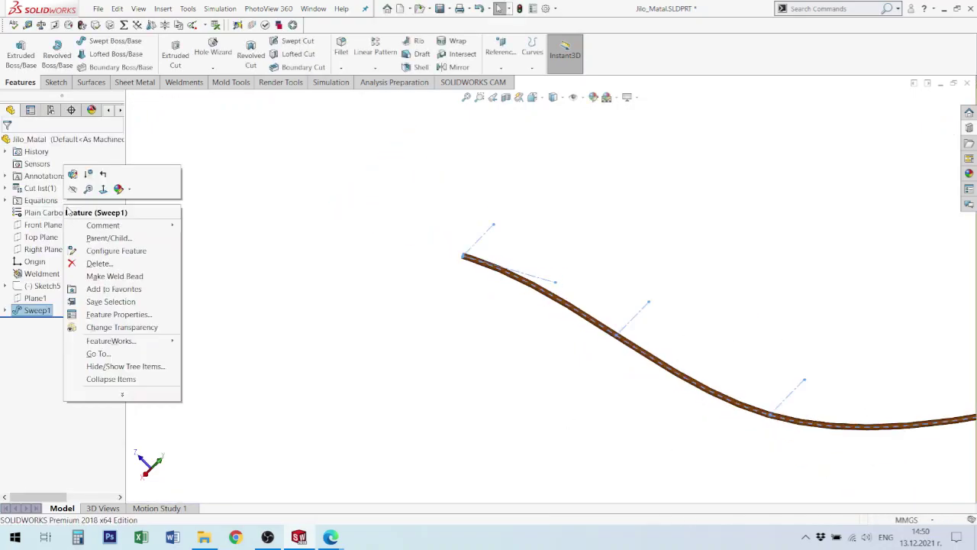
pyautogui.click(38, 210)
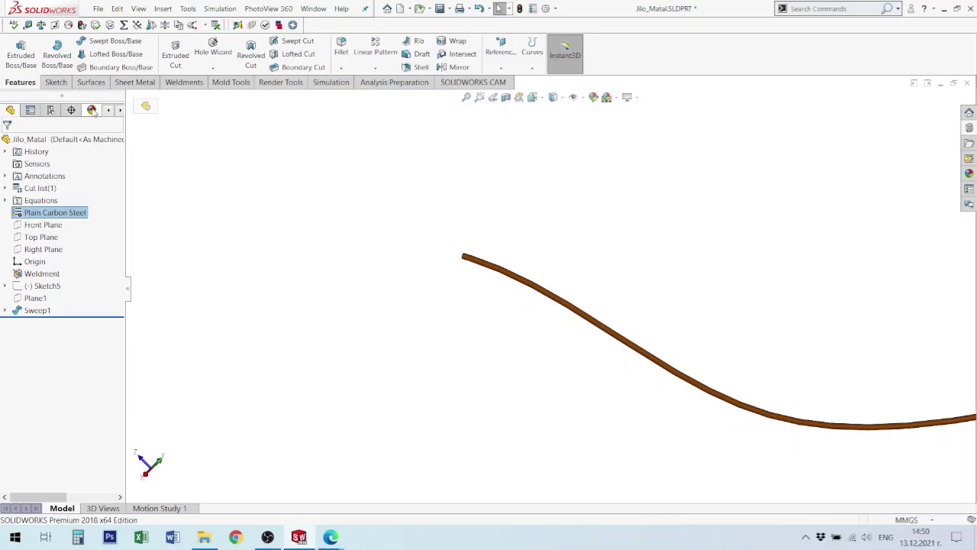
pyautogui.click(92, 109)
pyautogui.click(38, 178)
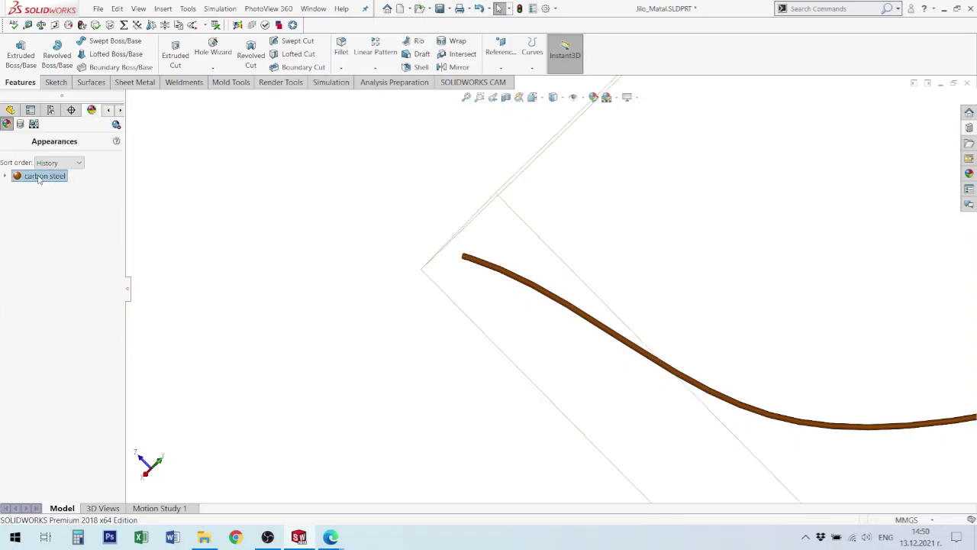
pyautogui.press('Delete')
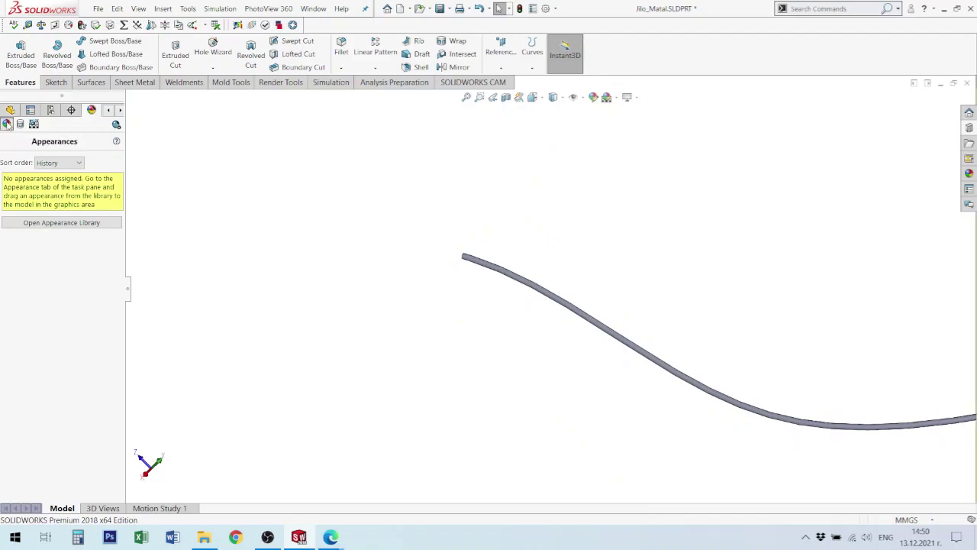
pyautogui.click(10, 109)
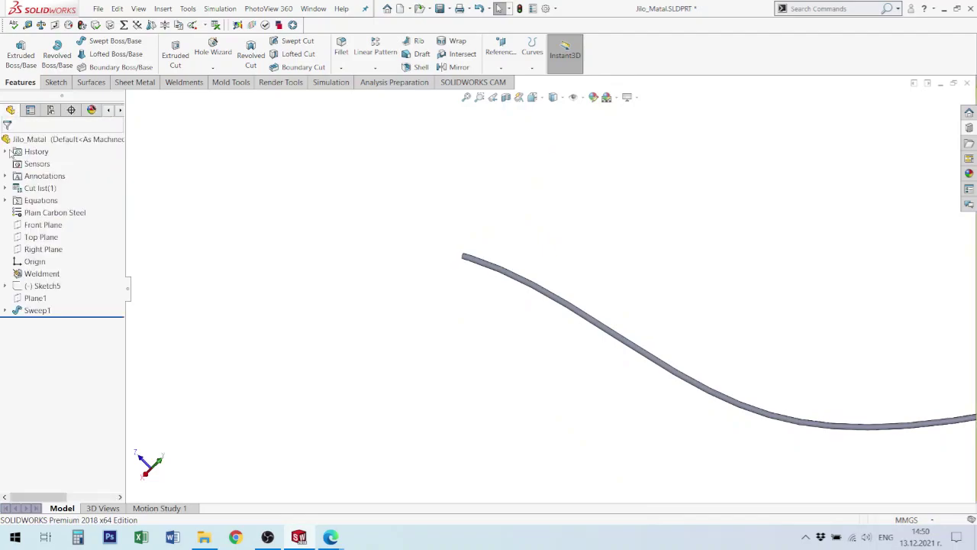
# - Change the part's material to Malleable Cast Iron
pyautogui.rightClick(44, 214)
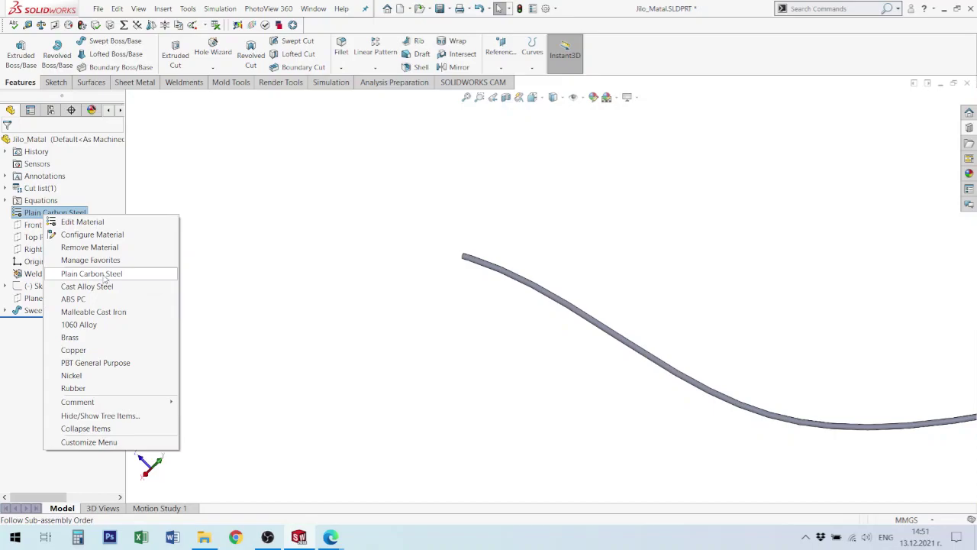
pyautogui.click(111, 312)
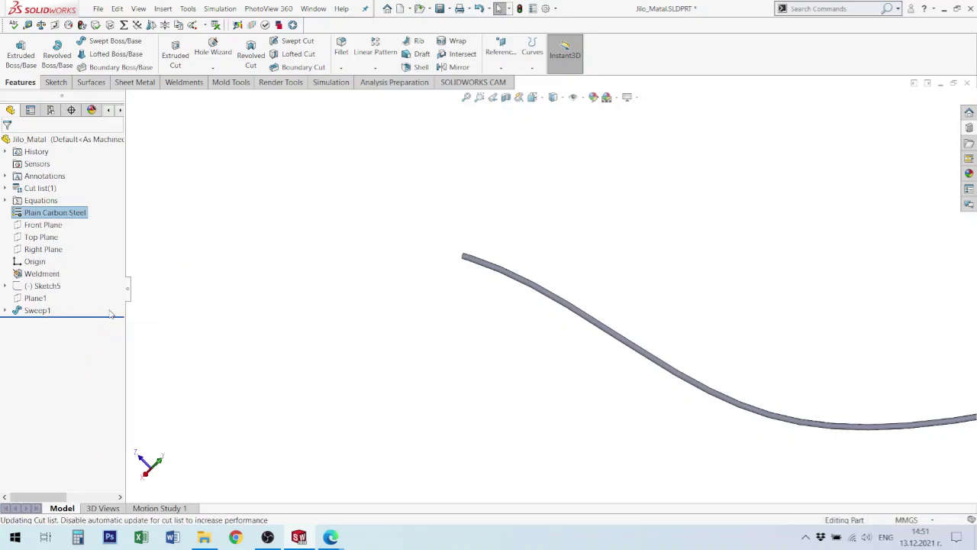
pyautogui.scroll(4, 676, 381)
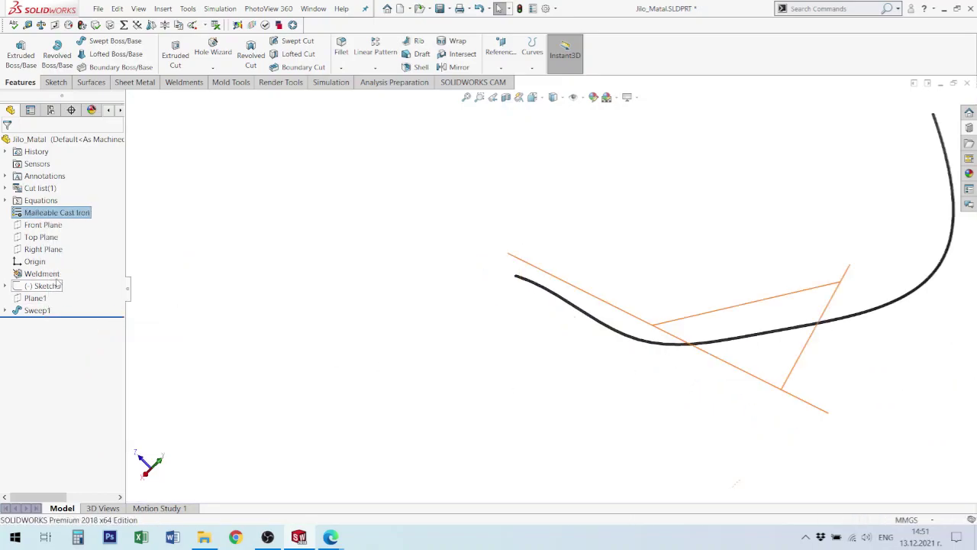
# - Set the part's material to Plain Carbon Steel and save the part
pyautogui.rightClick(73, 217)
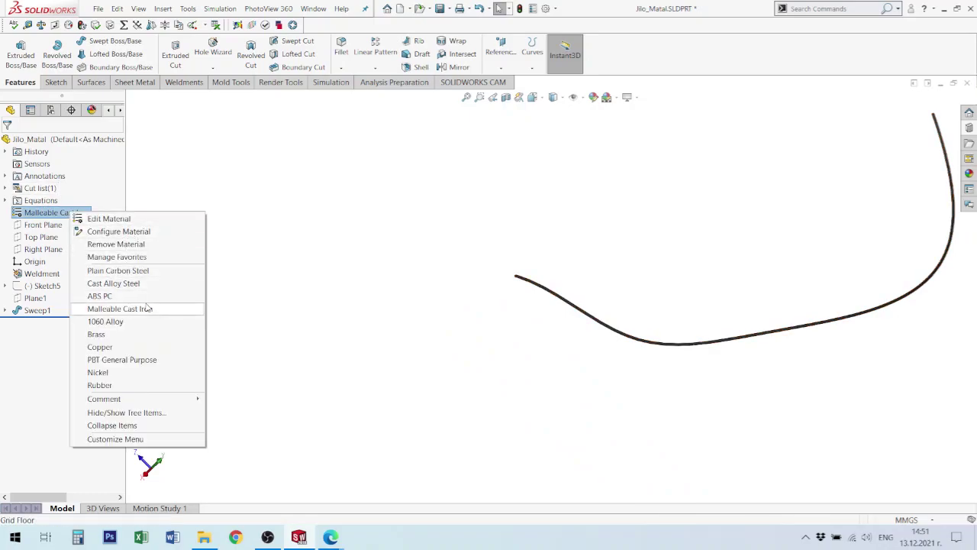
pyautogui.click(122, 271)
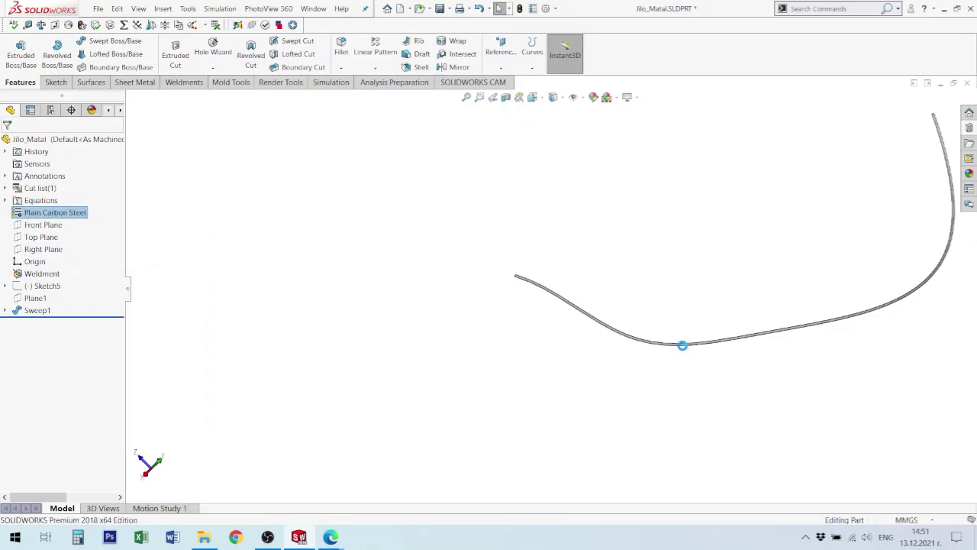
pyautogui.hotkey('ctrl', 's')
pyautogui.moveTo(686, 297); pyautogui.dragTo(699, 239, button='middle')
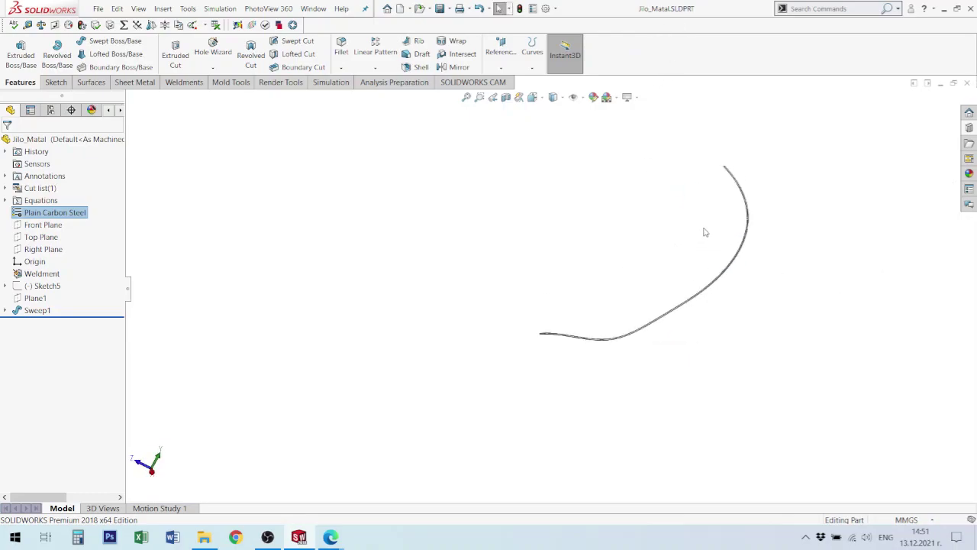
pyautogui.scroll(-3, 745, 226)
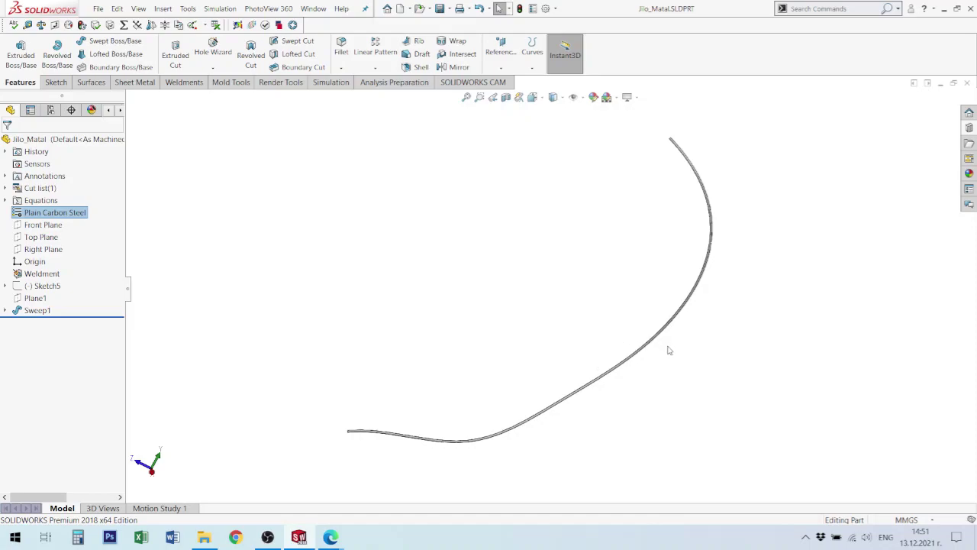
pyautogui.scroll(4, 668, 350)
pyautogui.moveTo(526, 356); pyautogui.dragTo(565, 359, button='middle')
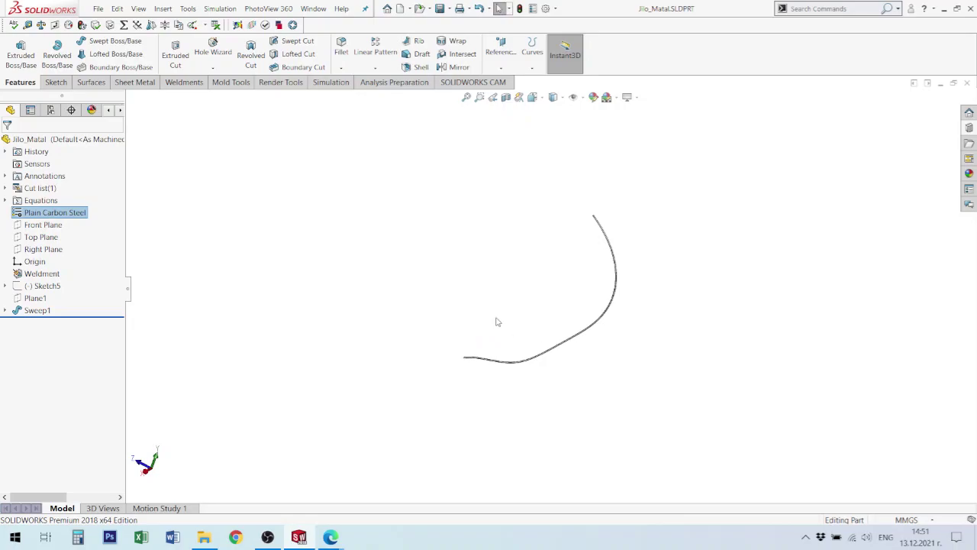
# - Save the part under the new name Jilo_BroniaSLDPRT in the Personal work folder
pyautogui.scroll(-2, 569, 342)
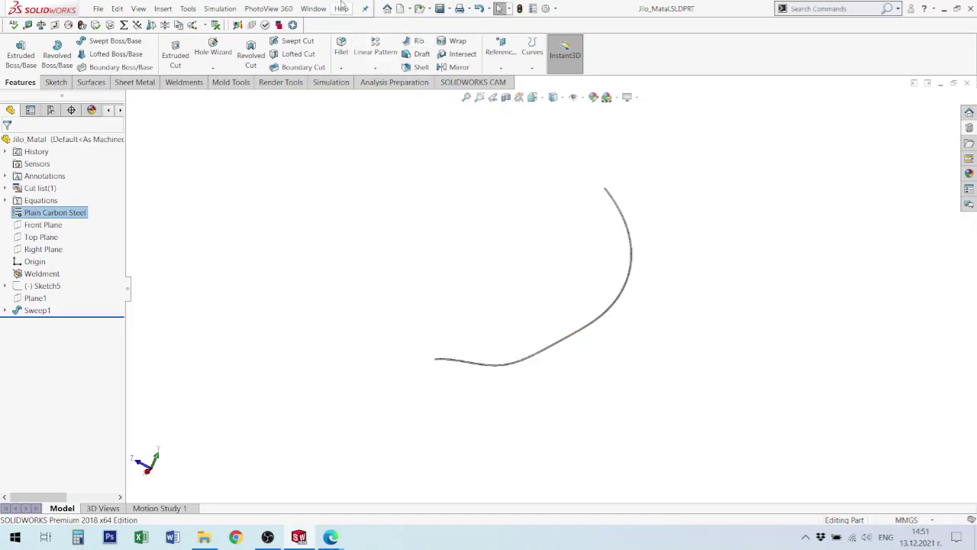
pyautogui.click(450, 8)
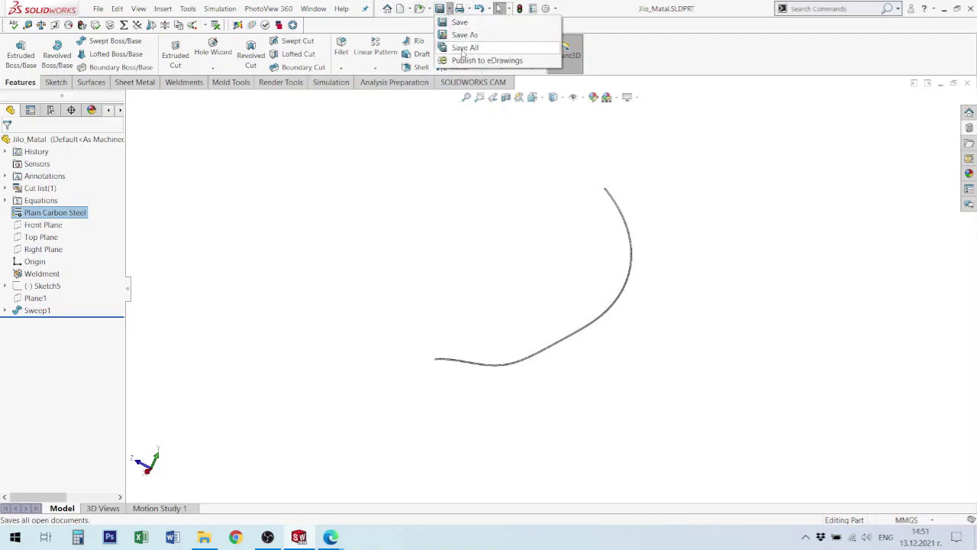
pyautogui.click(475, 36)
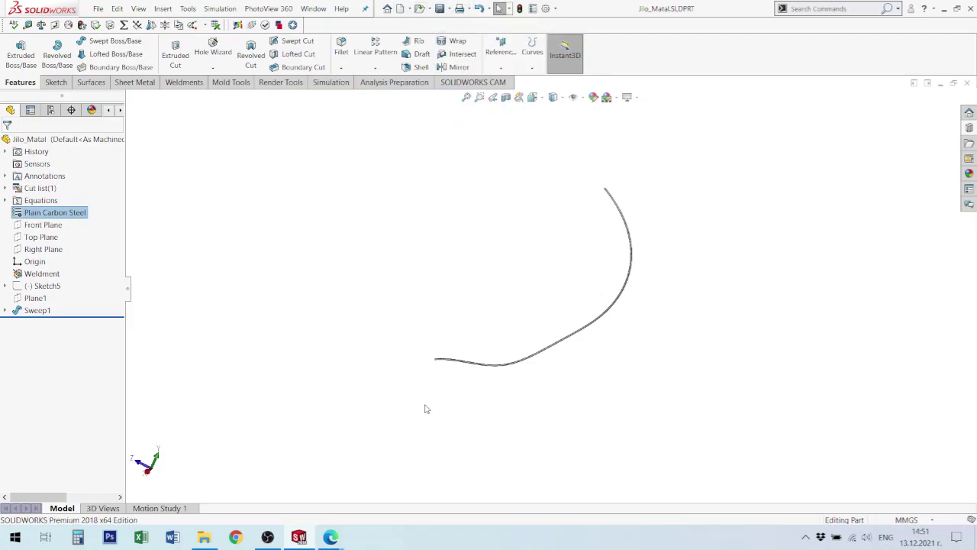
pyautogui.click(424, 275)
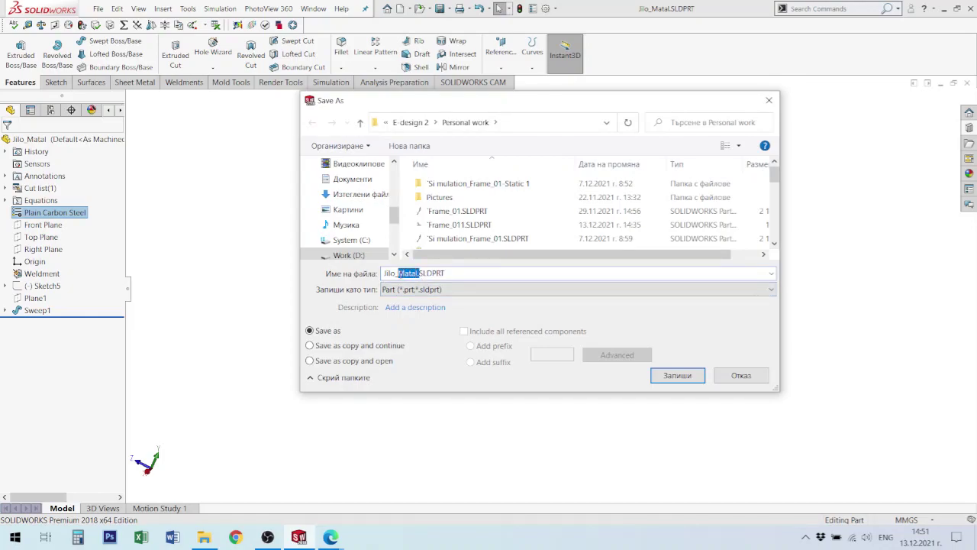
pyautogui.write('Broni')
pyautogui.click(676, 375)
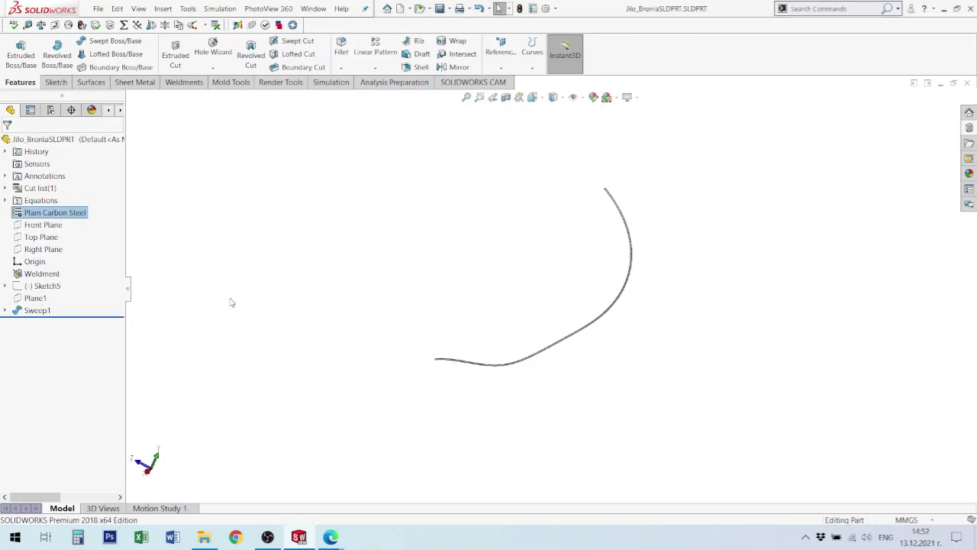
# - Delete the swept boss feature from the part, keeping its profile and path sketches
pyautogui.scroll(-3, 511, 341)
pyautogui.scroll(-2, 439, 382)
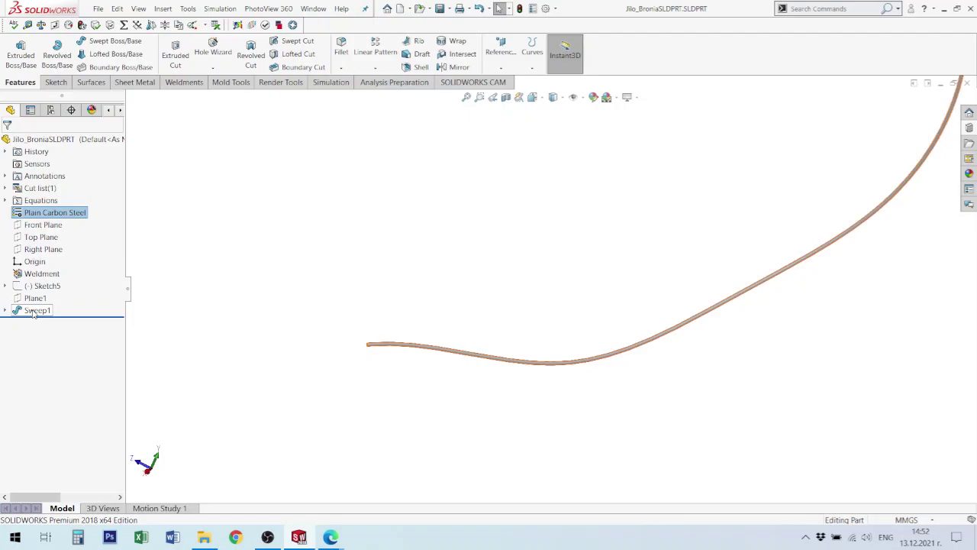
pyautogui.click(34, 311)
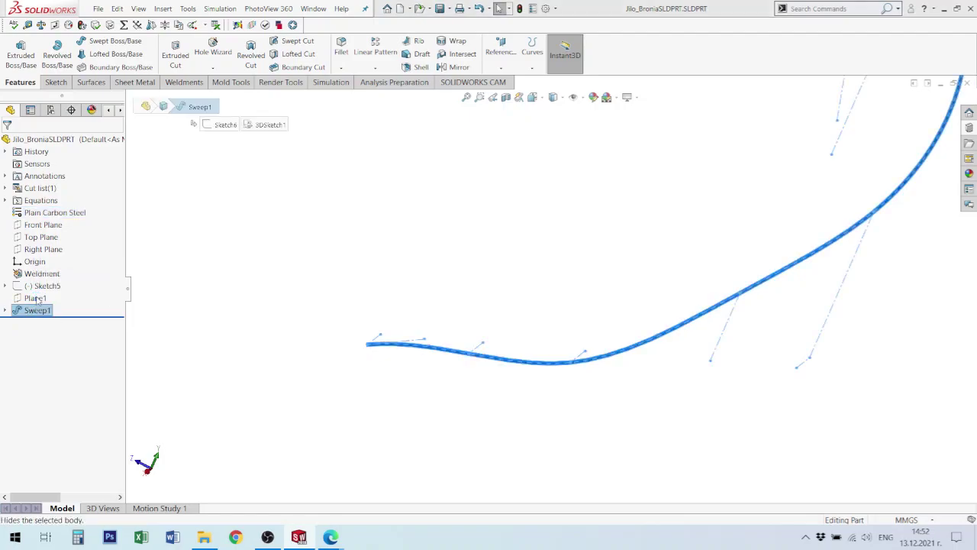
pyautogui.press('Delete')
pyautogui.click(563, 207)
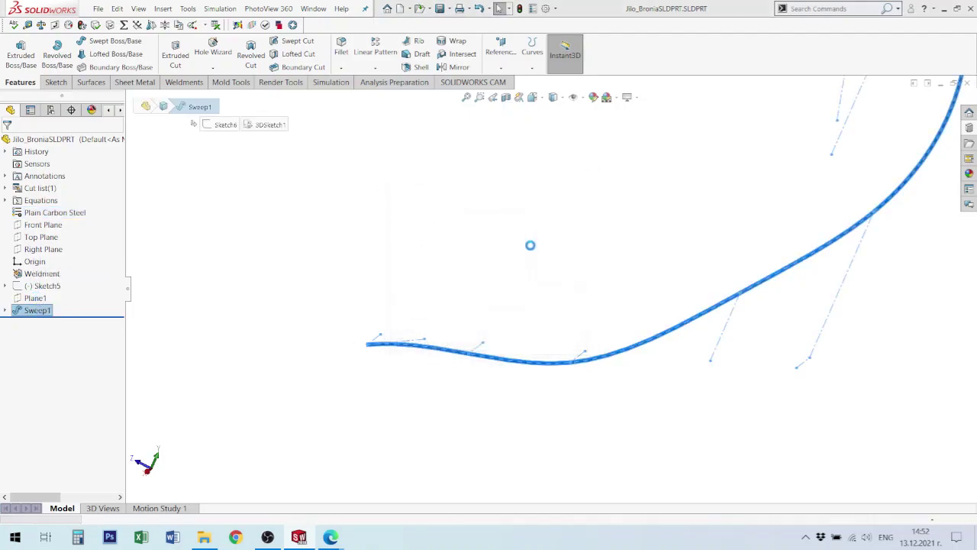
# - Edit the 3D sketch and trim off the spline's end segment beyond the first intermediate point, accepting the loss of its relations
pyautogui.moveTo(451, 345); pyautogui.dragTo(438, 347, button='middle')
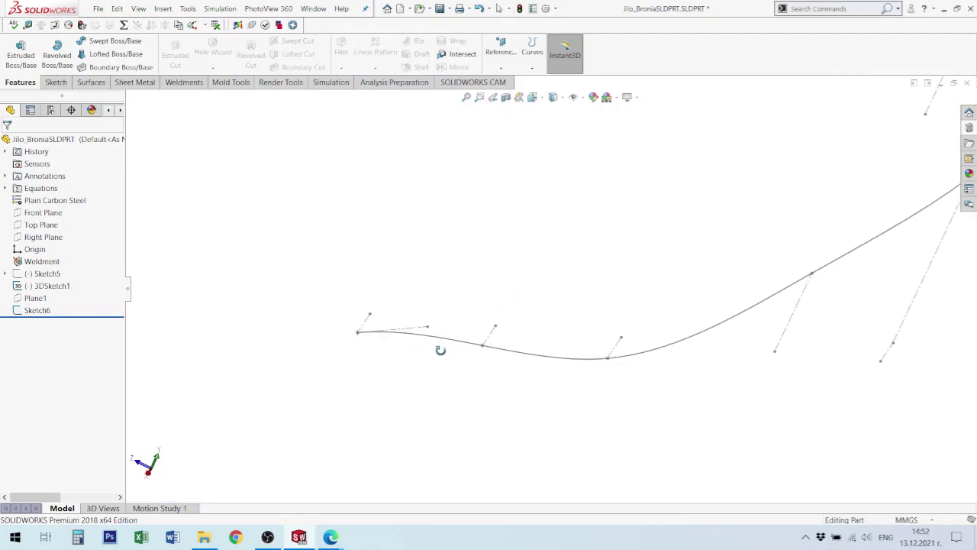
pyautogui.click(423, 338)
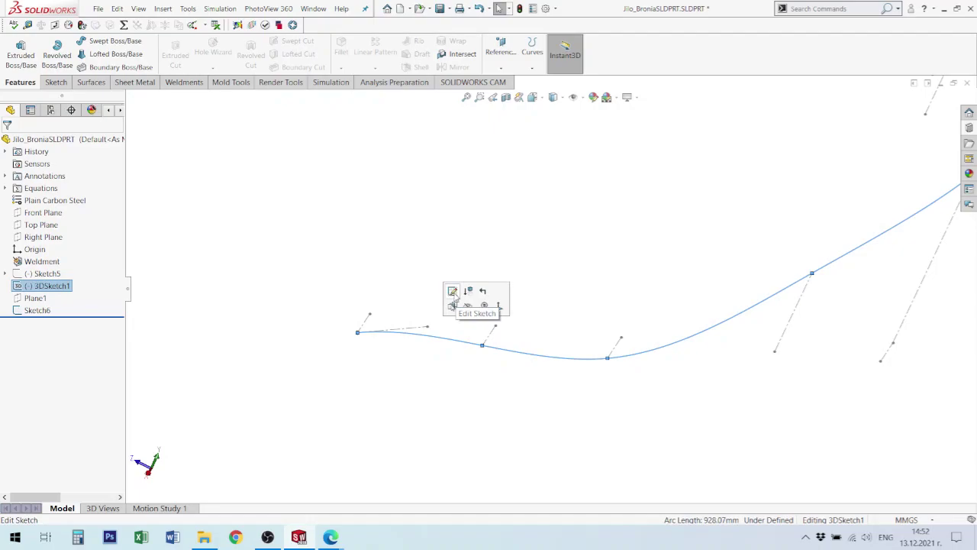
pyautogui.click(452, 292)
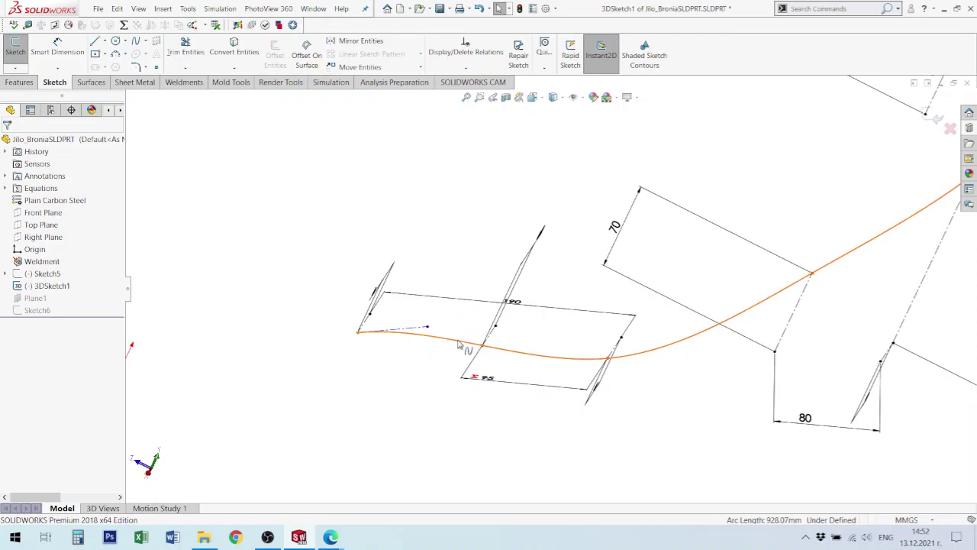
pyautogui.click(191, 52)
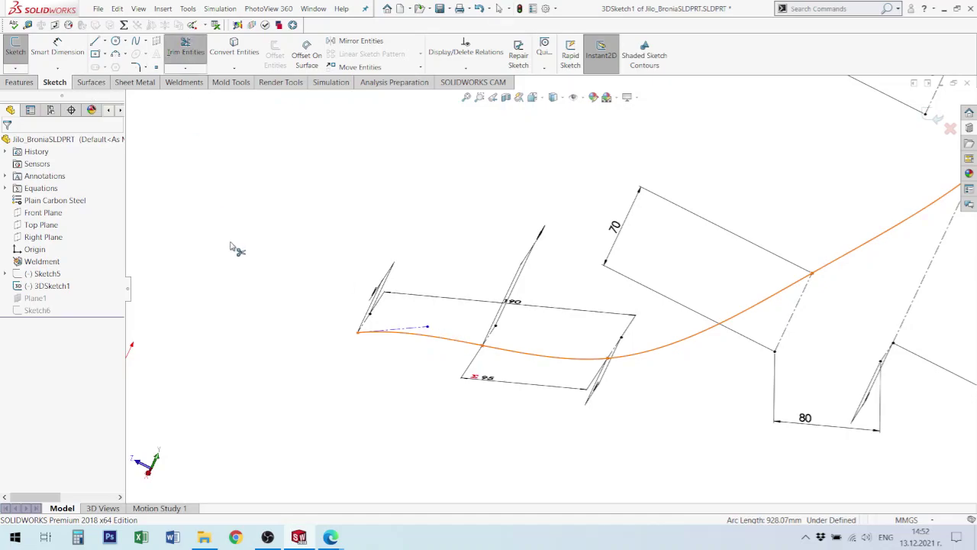
pyautogui.click(456, 343)
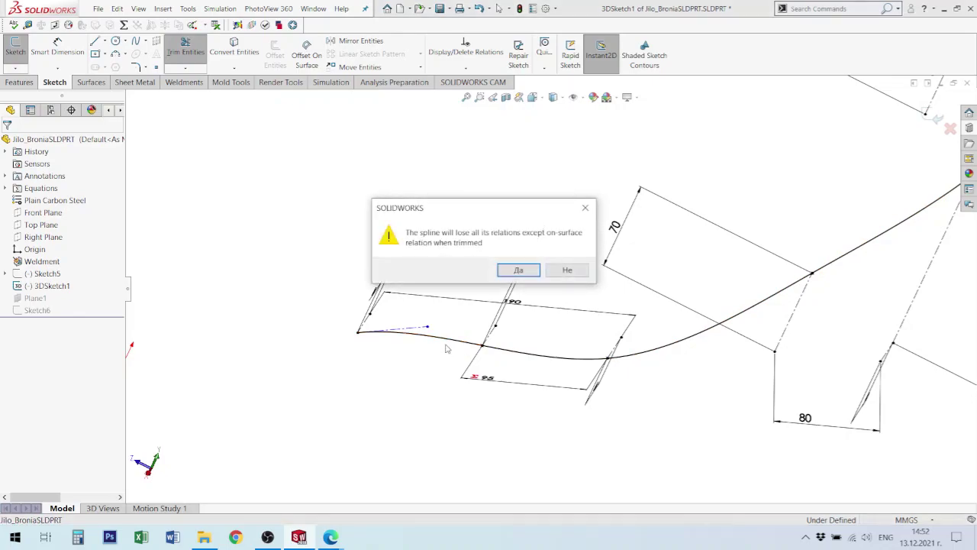
pyautogui.click(519, 270)
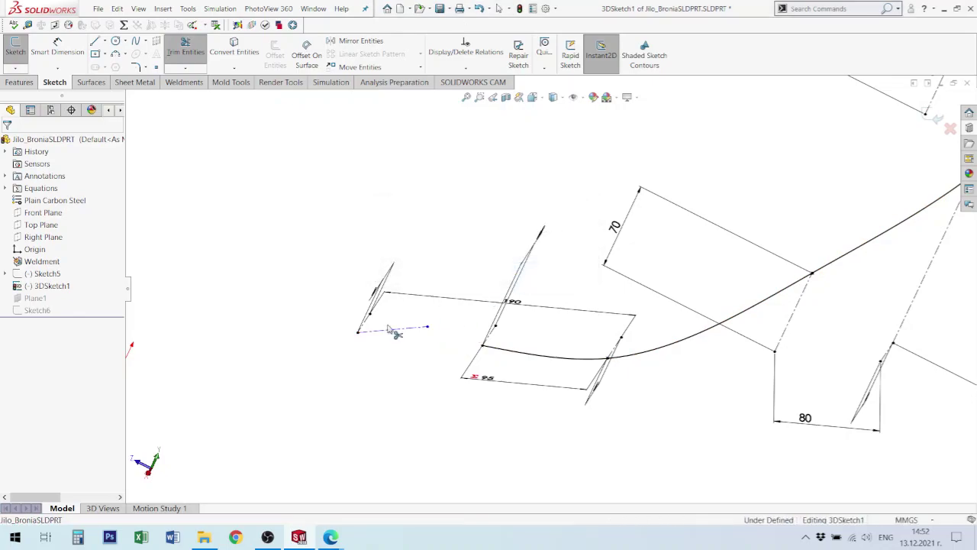
# - Save the part and delete the leftover construction line that was tangent to the removed spline segment
pyautogui.scroll(-1, 391, 333)
pyautogui.moveTo(506, 375)
pyautogui.mouseDown(button='middle')
pyautogui.moveTo(480, 323)
pyautogui.moveTo(523, 317)
pyautogui.moveTo(503, 399)
pyautogui.mouseUp(button='middle')
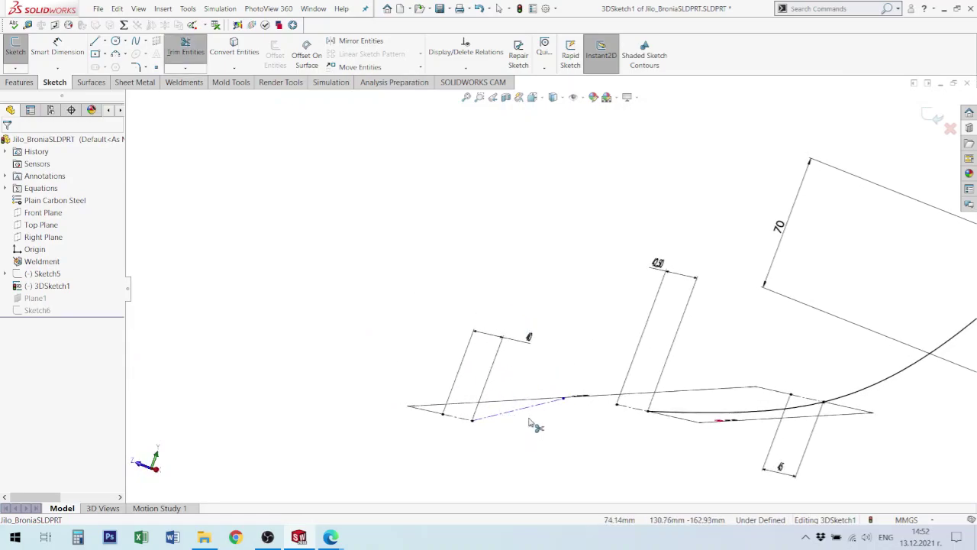
pyautogui.hotkey('ctrl', 's')
pyautogui.click(522, 414)
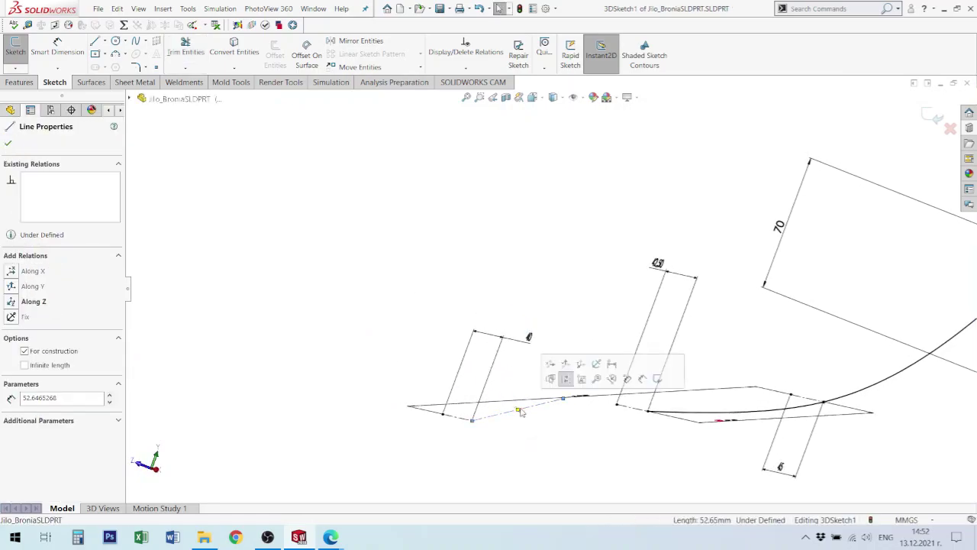
pyautogui.press('Delete')
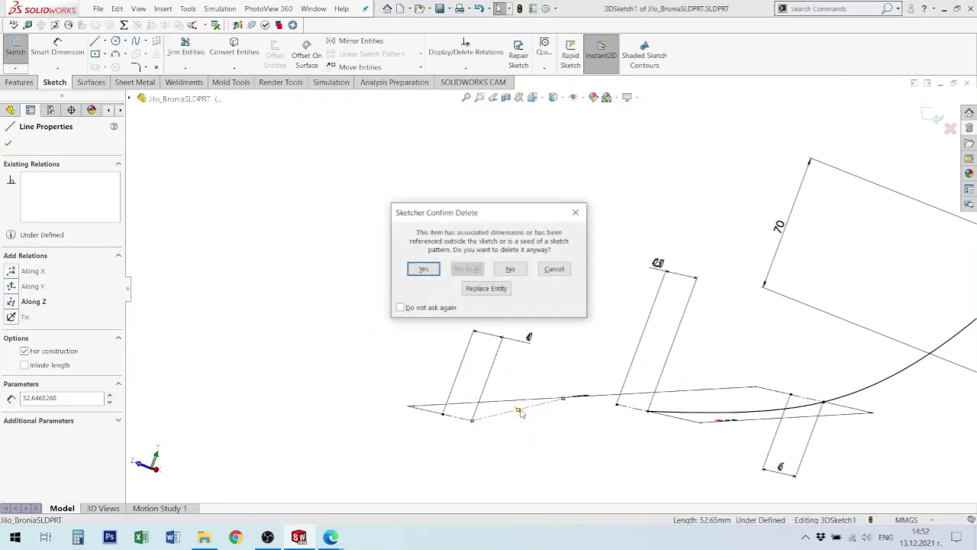
pyautogui.click(423, 270)
# - Draw a construction line starting at the trimmed spline's new endpoint and running alongside the curve
pyautogui.scroll(-1, 649, 410)
pyautogui.moveTo(649, 410); pyautogui.dragTo(639, 453, button='middle')
pyautogui.scroll(-2, 639, 453)
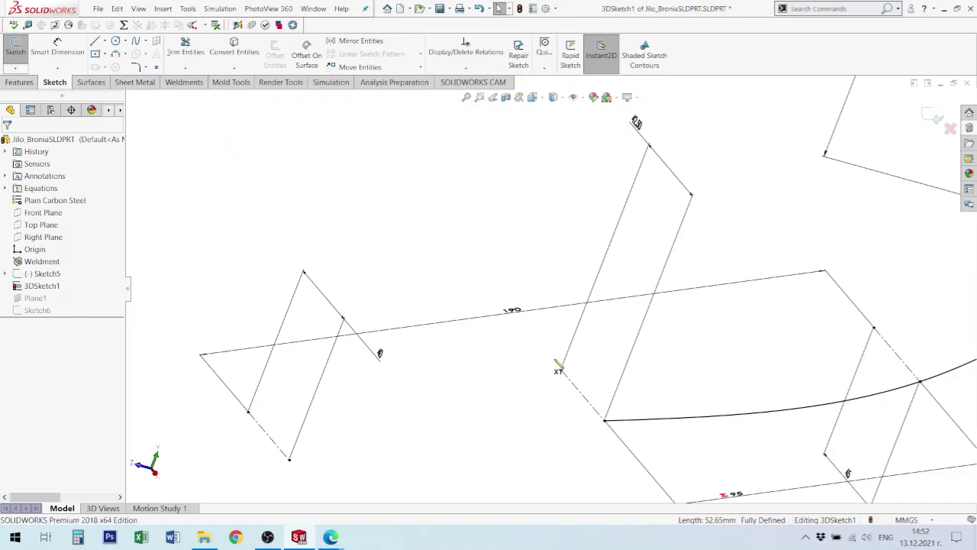
pyautogui.press('l')
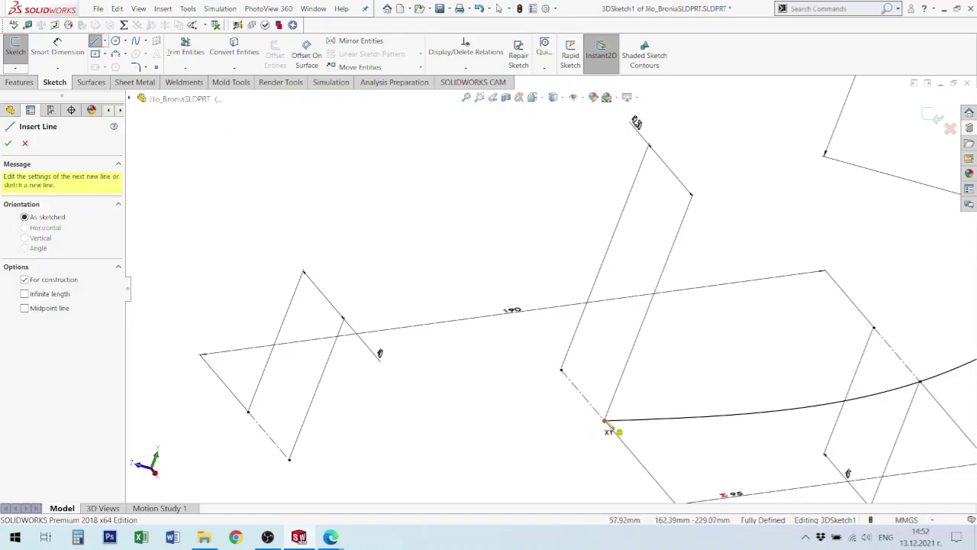
pyautogui.click(604, 421)
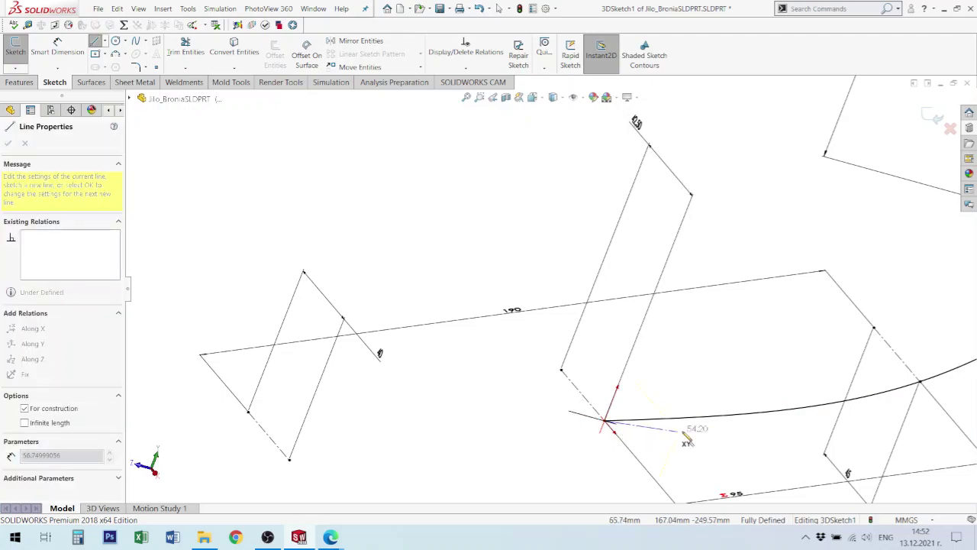
pyautogui.doubleClick(710, 431)
pyautogui.press('Escape')
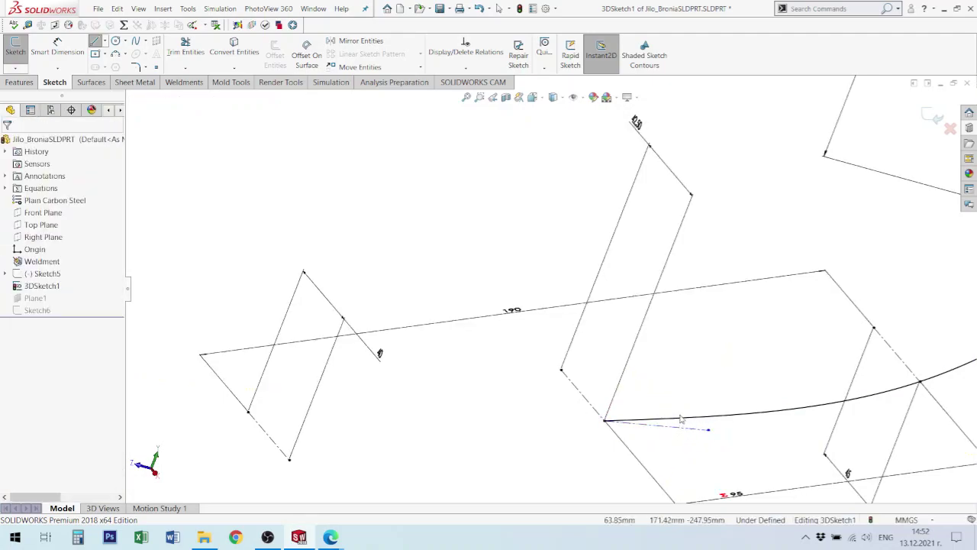
# - Add a Tangent relation between the new construction line and the spline
pyautogui.click(687, 427)
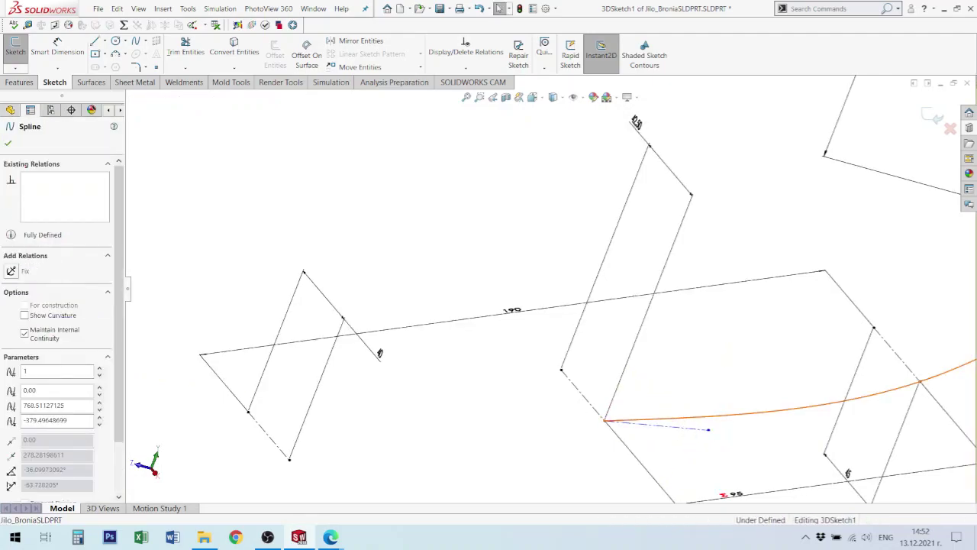
pyautogui.click(685, 433)
pyautogui.keyDown('ctrl'); pyautogui.click(682, 419); pyautogui.keyUp('ctrl')
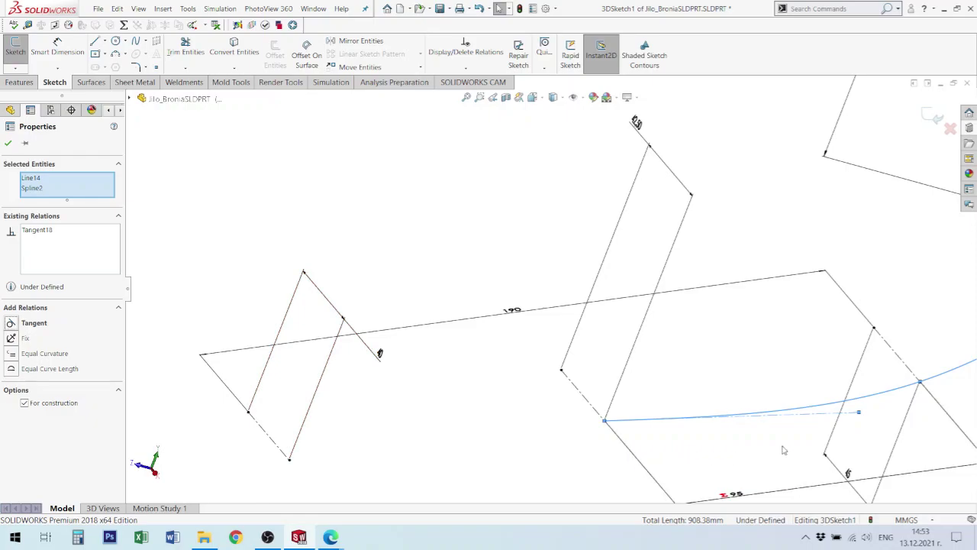
pyautogui.click(716, 363)
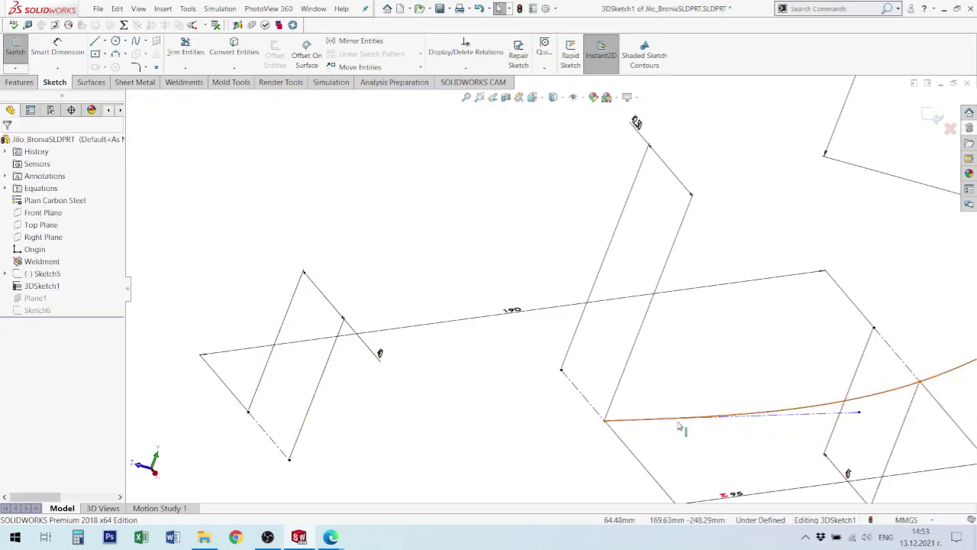
# - Check the construction line against the spline's endpoint and exit the 3D sketch
pyautogui.click(742, 414)
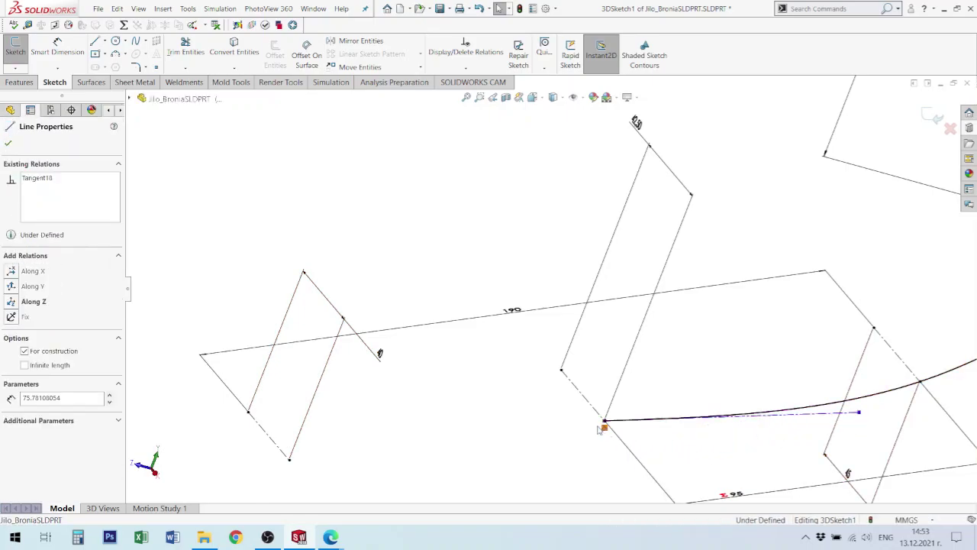
pyautogui.click(605, 421)
pyautogui.keyDown('ctrl'); pyautogui.click(733, 416); pyautogui.keyUp('ctrl')
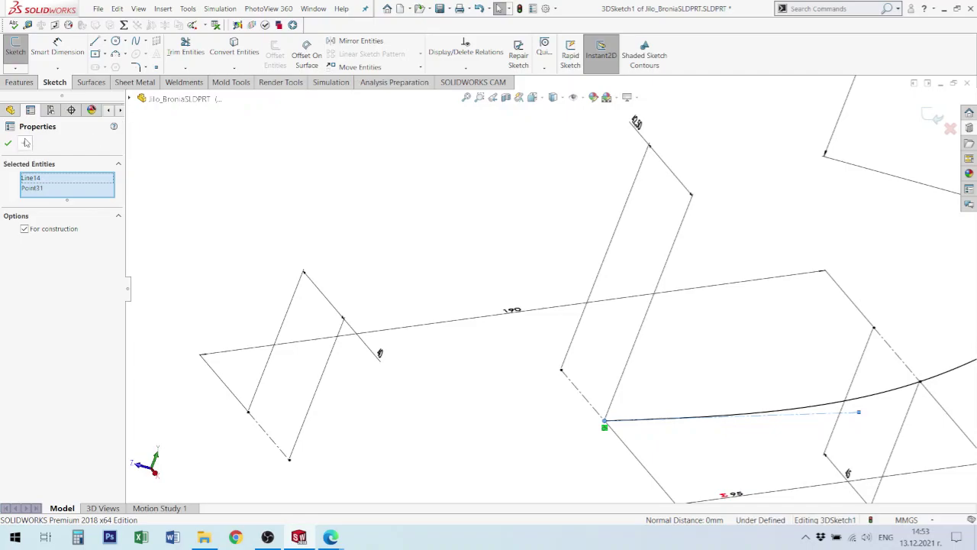
pyautogui.click(8, 144)
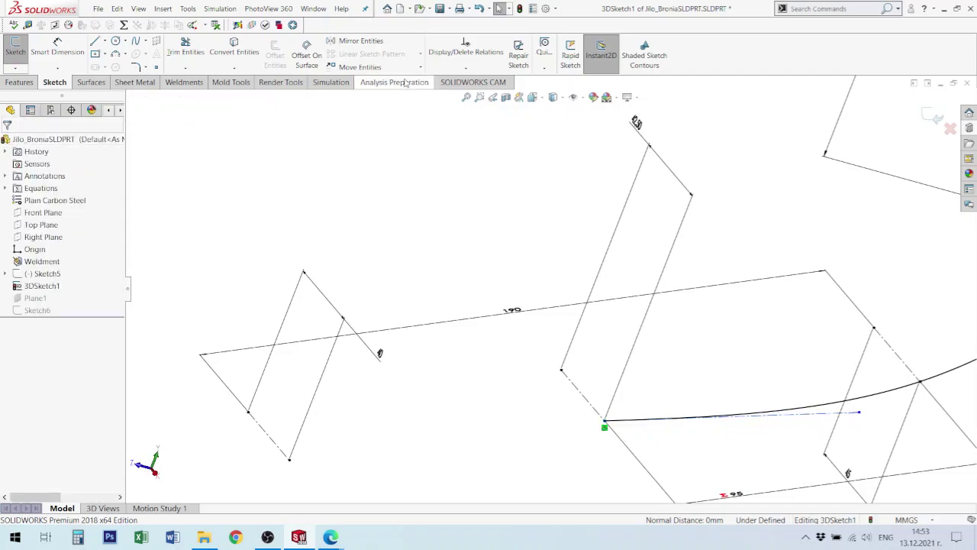
pyautogui.click(20, 82)
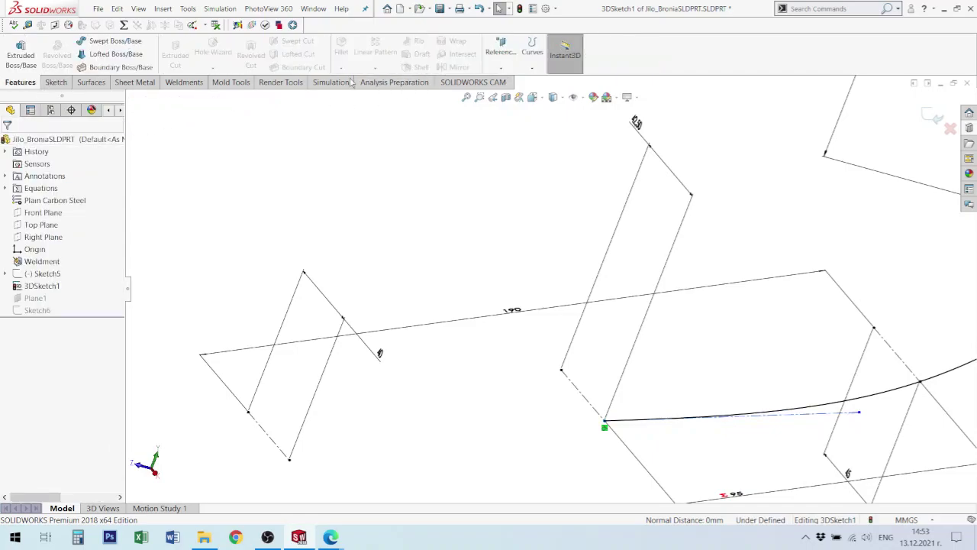
pyautogui.click(933, 118)
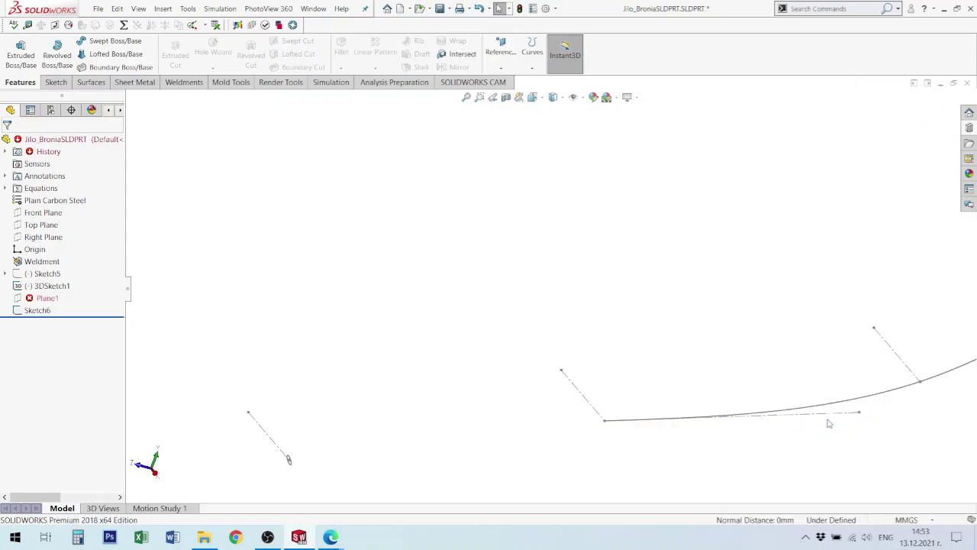
# - Edit the definition of Plane1 and remove its missing line reference and its old point reference
pyautogui.moveTo(819, 346)
pyautogui.mouseDown(button='middle')
pyautogui.moveTo(802, 170)
pyautogui.moveTo(763, 198)
pyautogui.moveTo(714, 132)
pyautogui.moveTo(638, 157)
pyautogui.moveTo(524, 321)
pyautogui.moveTo(553, 268)
pyautogui.mouseUp(button='middle')
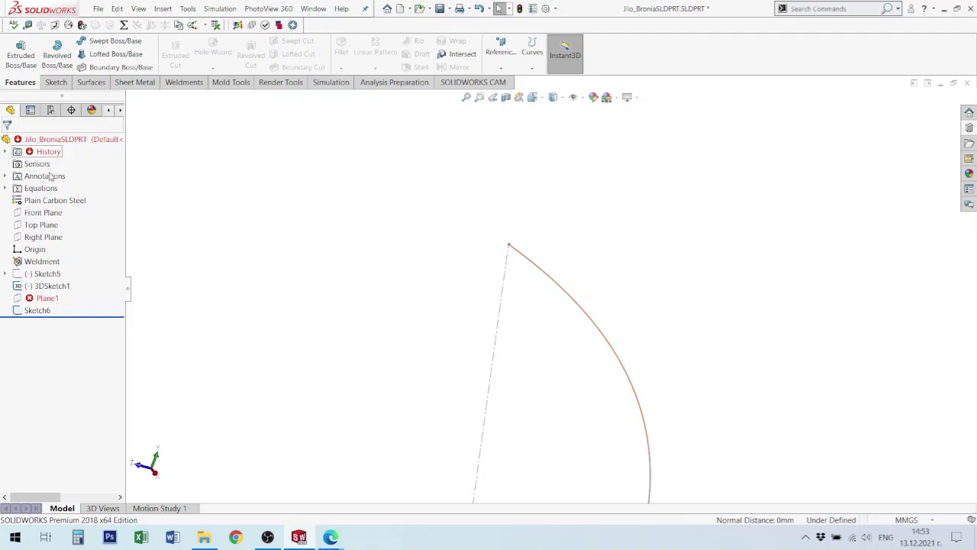
pyautogui.click(46, 299)
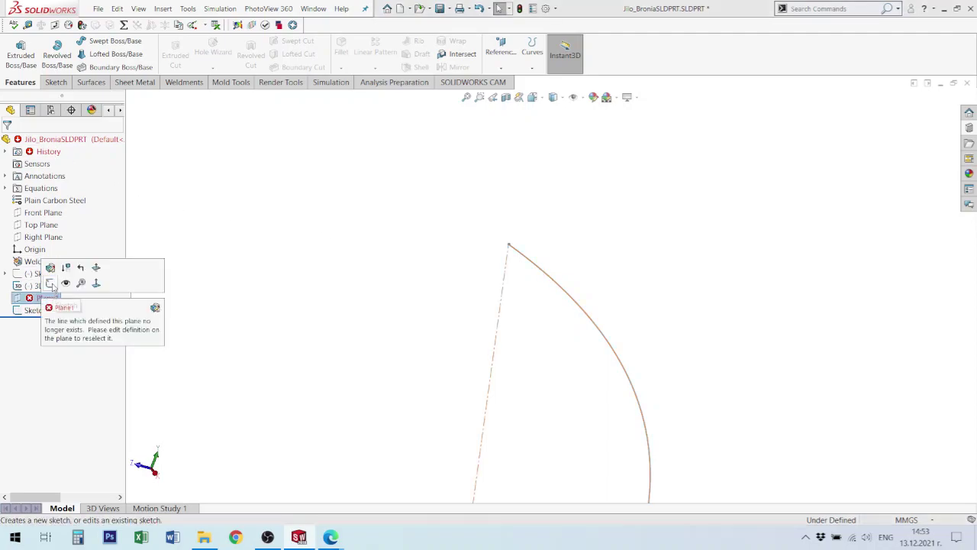
pyautogui.click(50, 268)
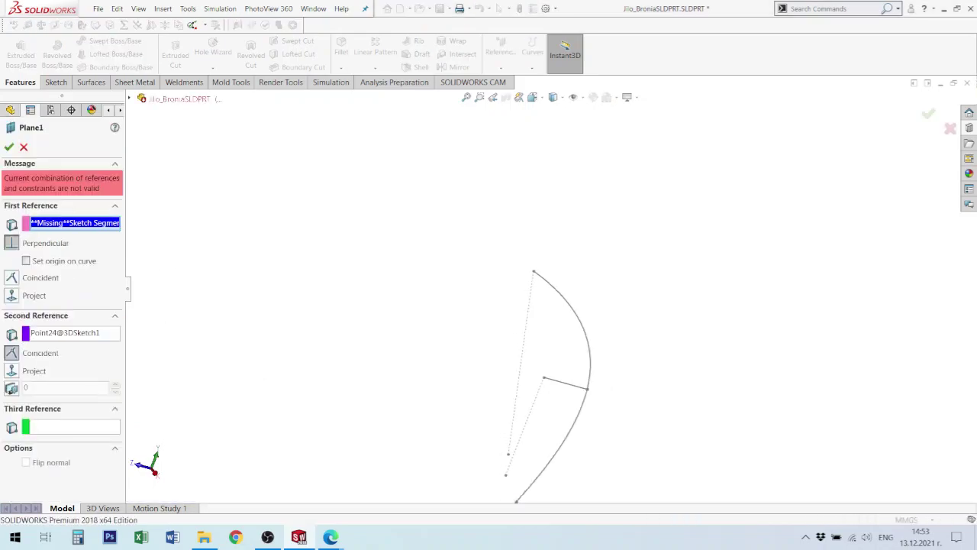
pyautogui.press('Delete')
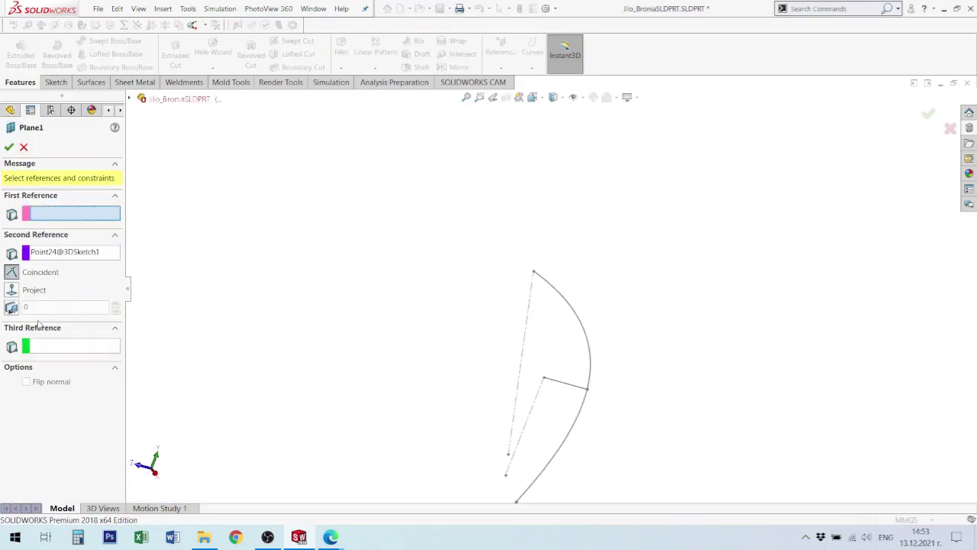
pyautogui.click(65, 254)
pyautogui.press('Delete')
# - Redefine Plane1 perpendicular to the tangent construction line and coincident with the trimmed spline's endpoint
pyautogui.scroll(3, 280, 389)
pyautogui.scroll(-2, 336, 428)
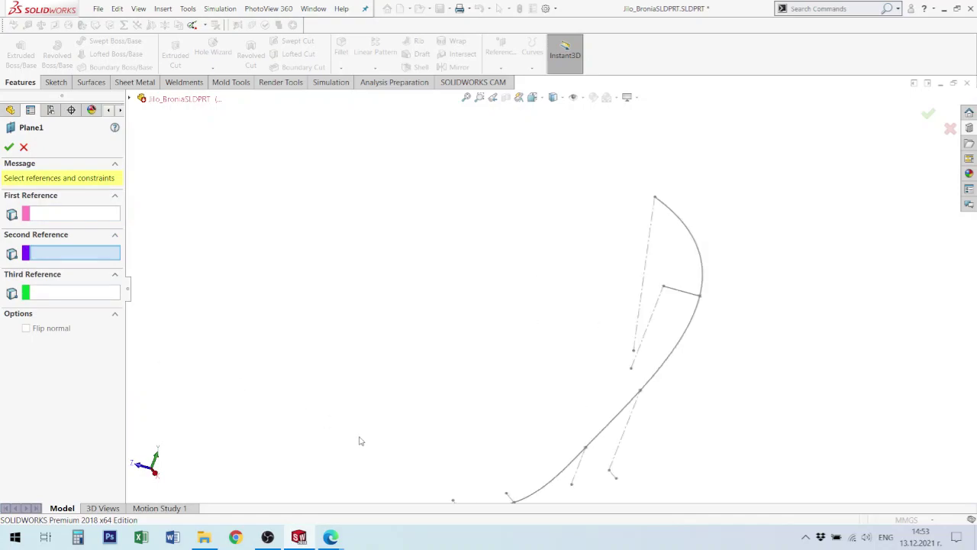
pyautogui.scroll(2, 481, 454)
pyautogui.moveTo(488, 453)
pyautogui.mouseDown(button='middle')
pyautogui.moveTo(535, 416)
pyautogui.moveTo(527, 401)
pyautogui.moveTo(570, 366)
pyautogui.mouseUp(button='middle')
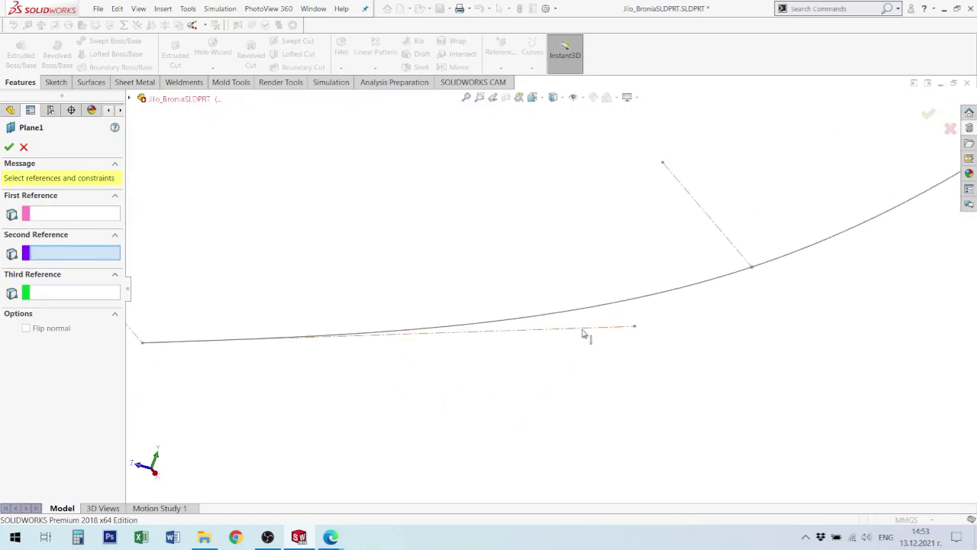
pyautogui.click(583, 333)
pyautogui.moveTo(305, 328)
pyautogui.mouseDown(button='middle')
pyautogui.moveTo(309, 340)
pyautogui.moveTo(346, 315)
pyautogui.mouseUp(button='middle')
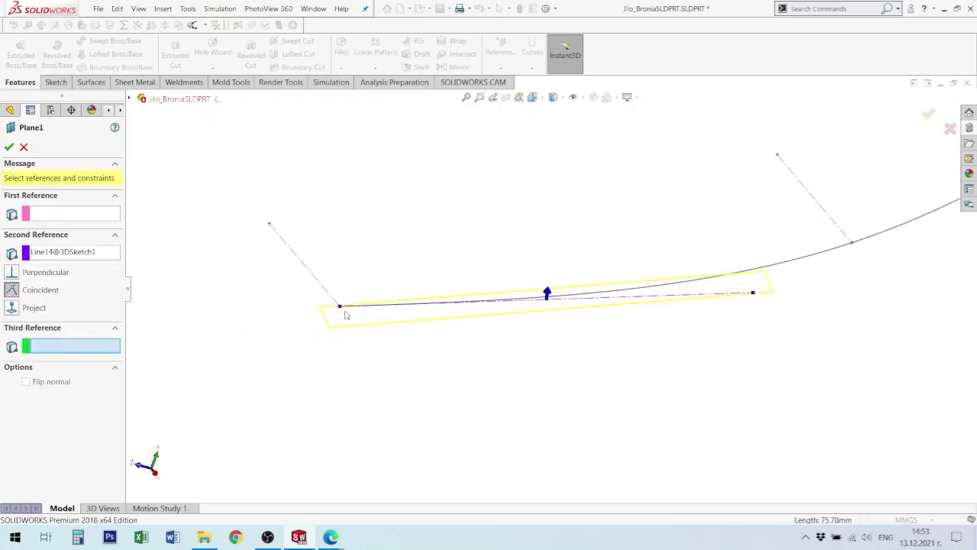
pyautogui.click(340, 307)
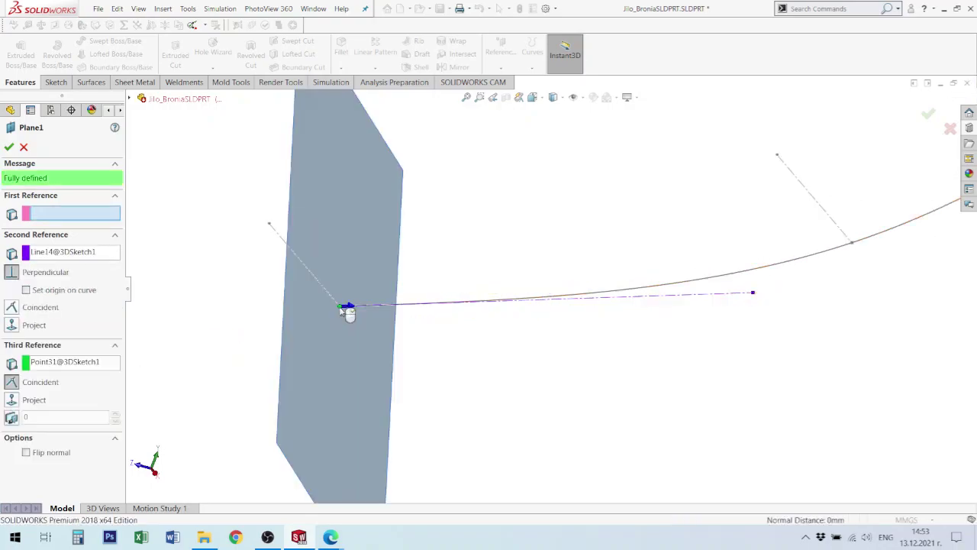
pyautogui.click(9, 148)
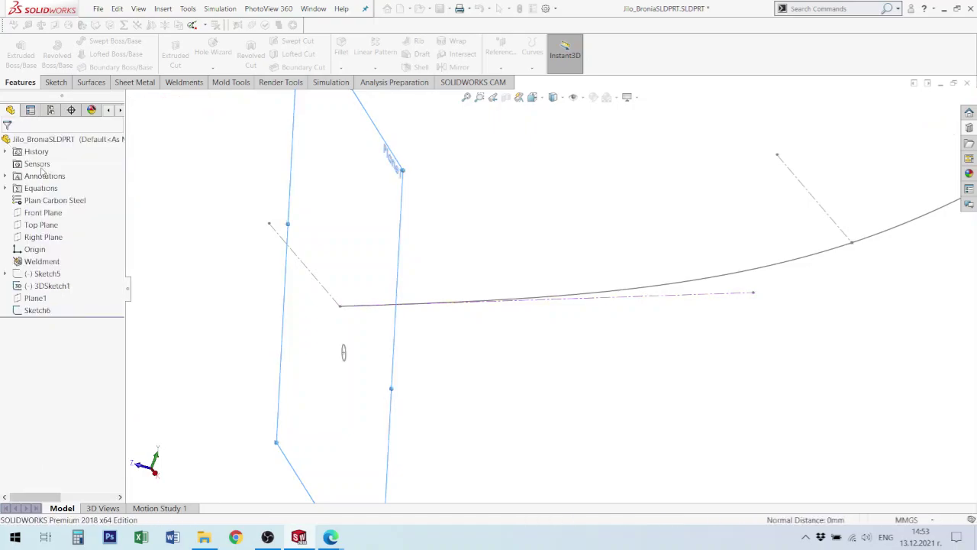
# - Edit 3DSketch1 and chain three construction lines about 37.5, 8.6 and 3 mm long from the 280 mm construction line's upper part towards the spline
pyautogui.moveTo(354, 335)
pyautogui.mouseDown(button='middle')
pyautogui.moveTo(377, 333)
pyautogui.moveTo(508, 403)
pyautogui.moveTo(602, 338)
pyautogui.moveTo(547, 333)
pyautogui.moveTo(547, 272)
pyautogui.moveTo(638, 226)
pyautogui.moveTo(653, 177)
pyautogui.mouseUp(button='middle')
pyautogui.scroll(-6, 663, 138)
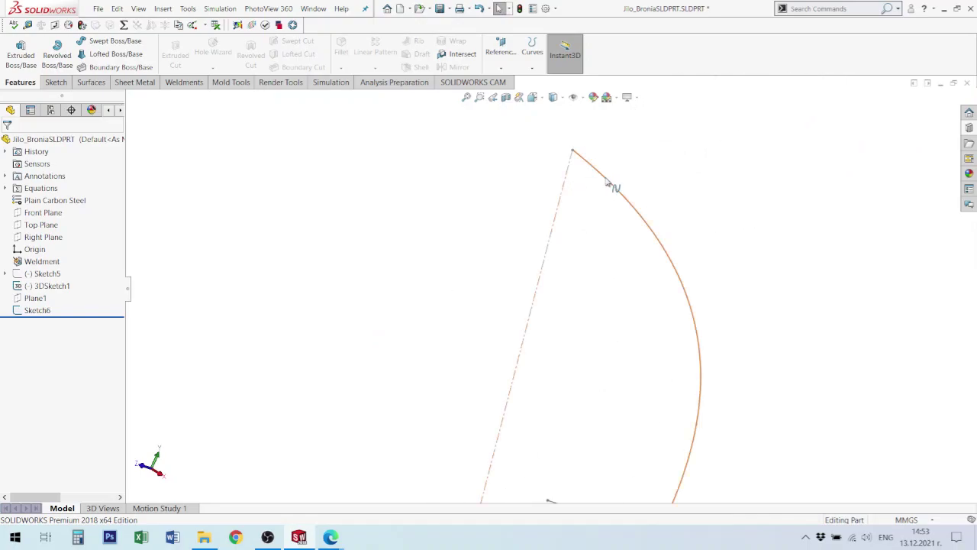
pyautogui.click(607, 183)
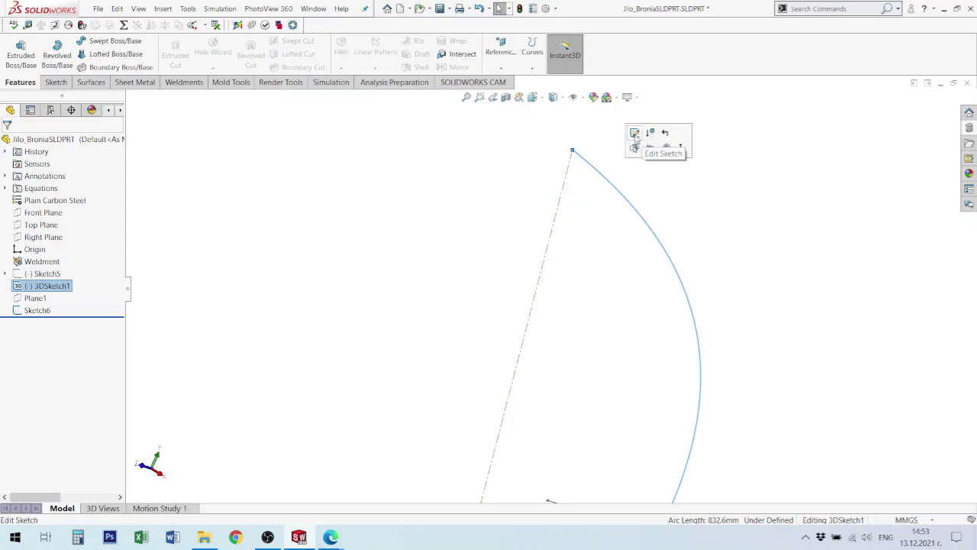
pyautogui.click(634, 133)
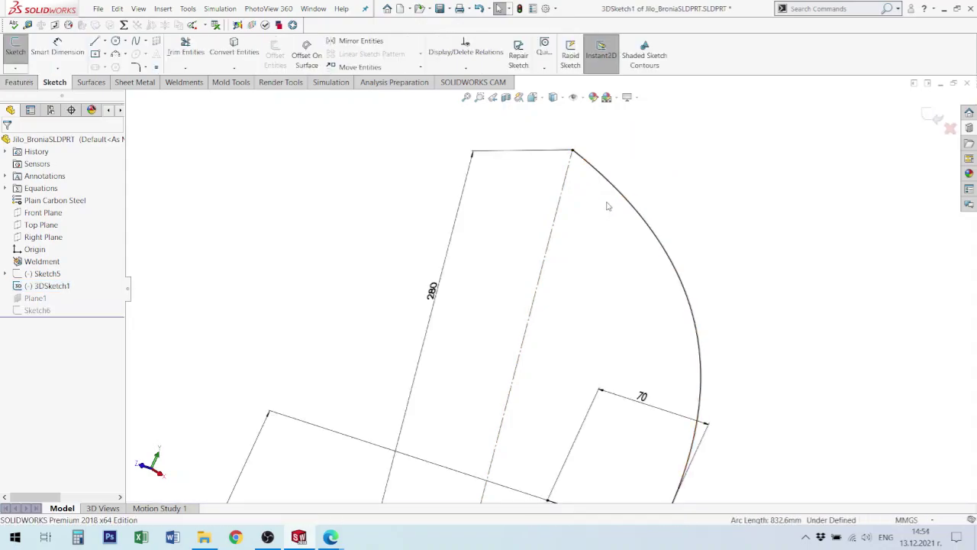
pyautogui.press('l')
pyautogui.click(563, 194)
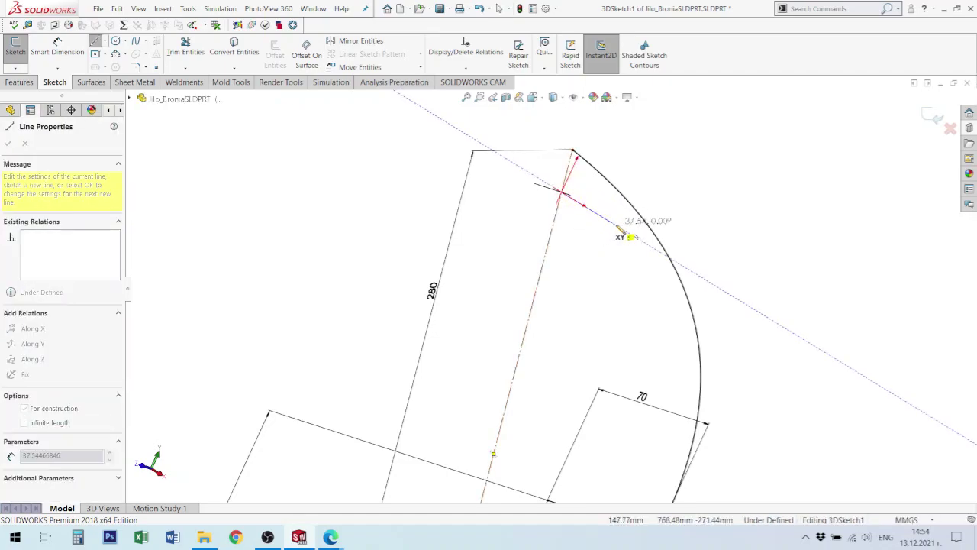
pyautogui.click(617, 226)
pyautogui.scroll(-2, 631, 212)
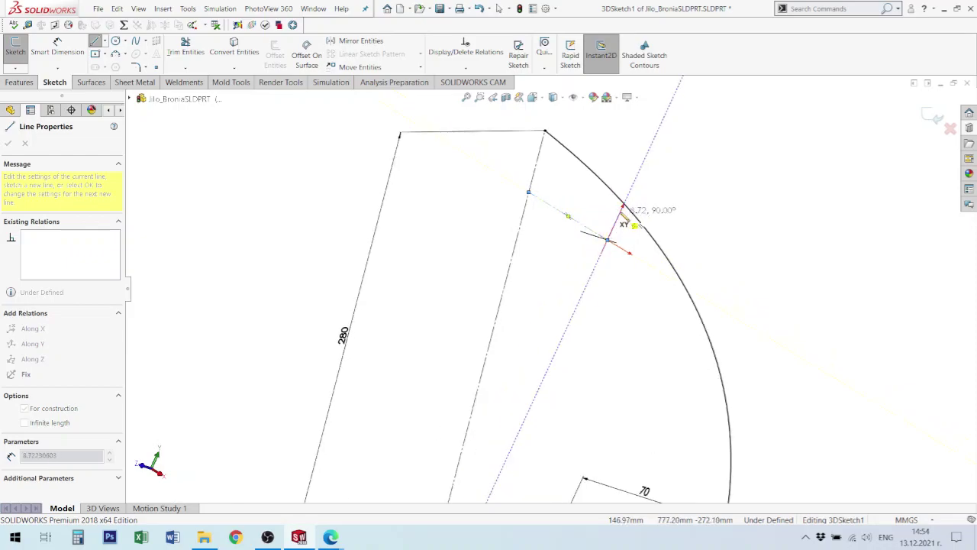
pyautogui.scroll(-3, 622, 220)
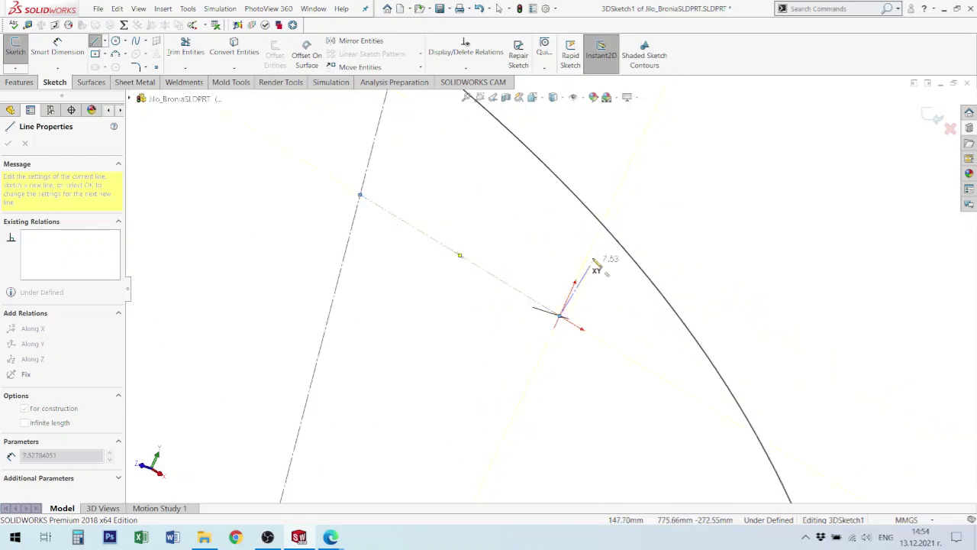
pyautogui.click(591, 249)
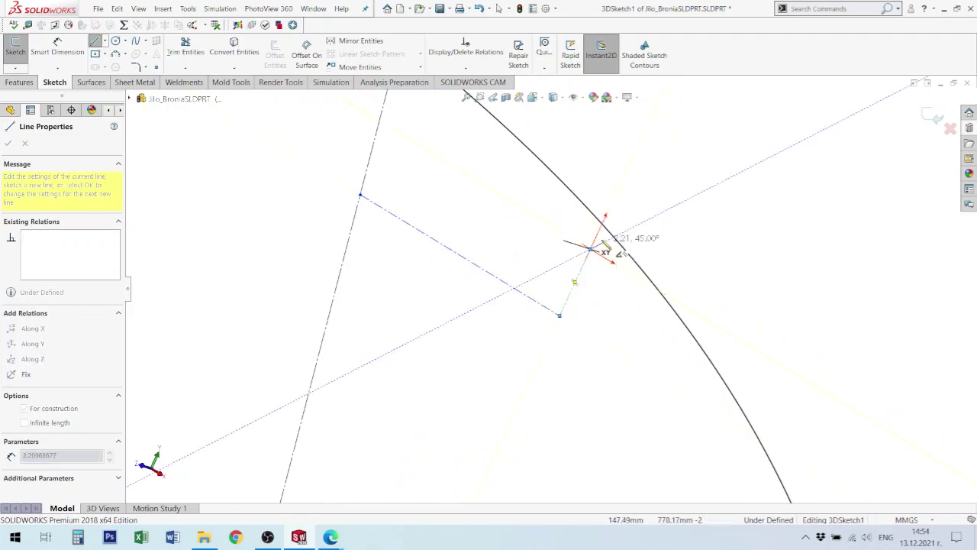
pyautogui.click(613, 246)
pyautogui.press('Escape')
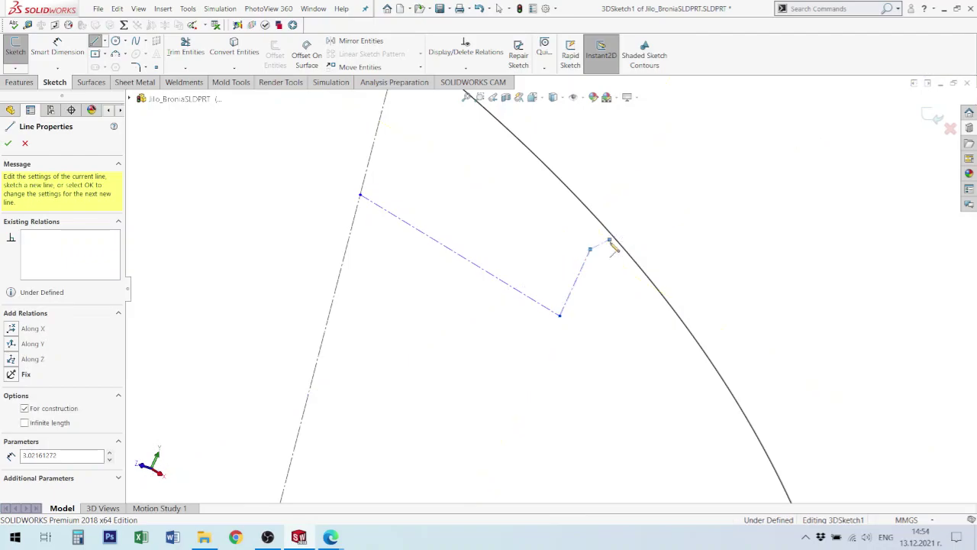
# - Check the relations of the first two chained lines and add an Along Z relation to the short third line
pyautogui.click(450, 252)
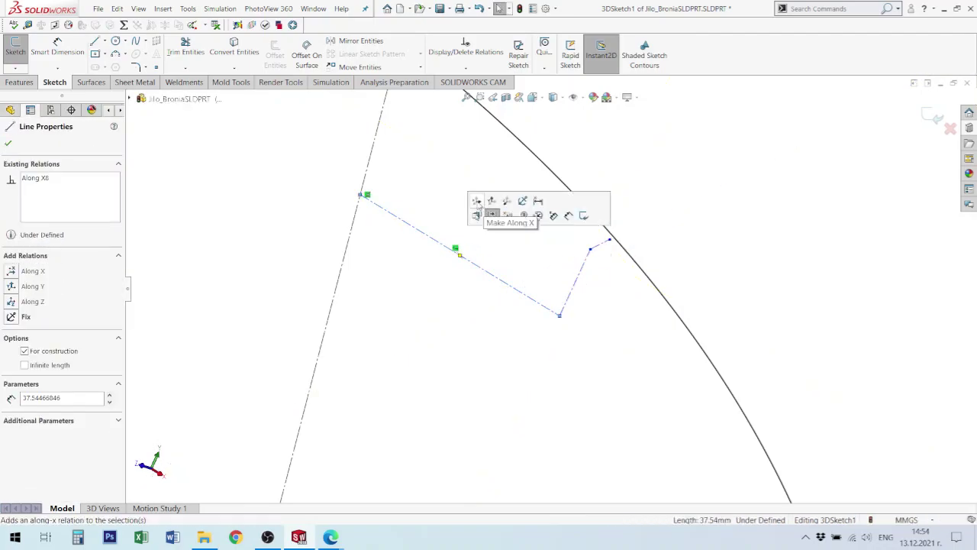
pyautogui.click(574, 288)
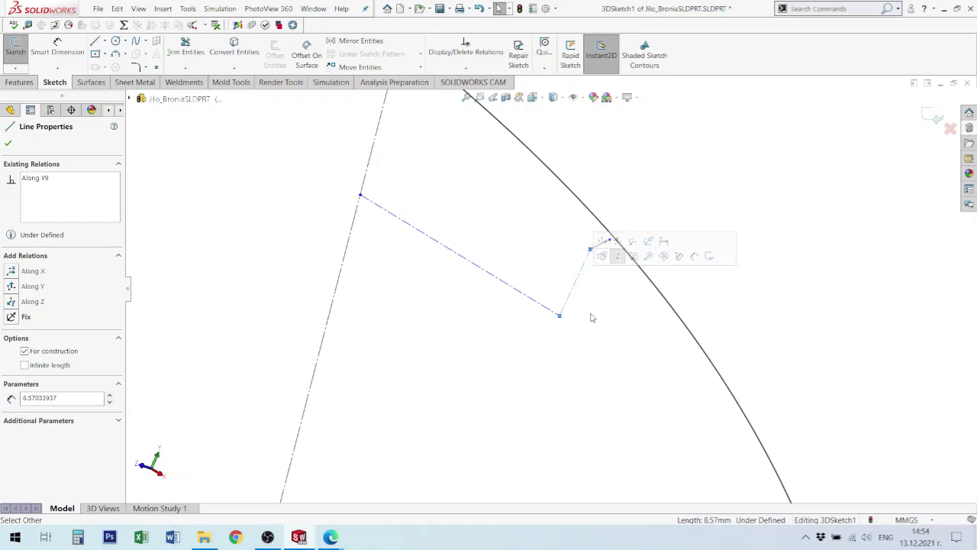
pyautogui.click(601, 275)
pyautogui.click(603, 245)
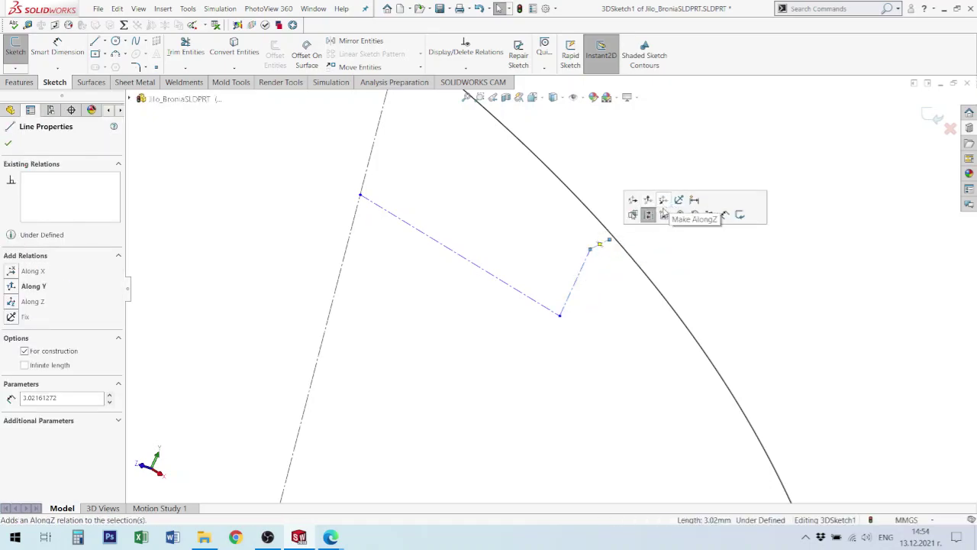
pyautogui.click(663, 202)
pyautogui.click(657, 255)
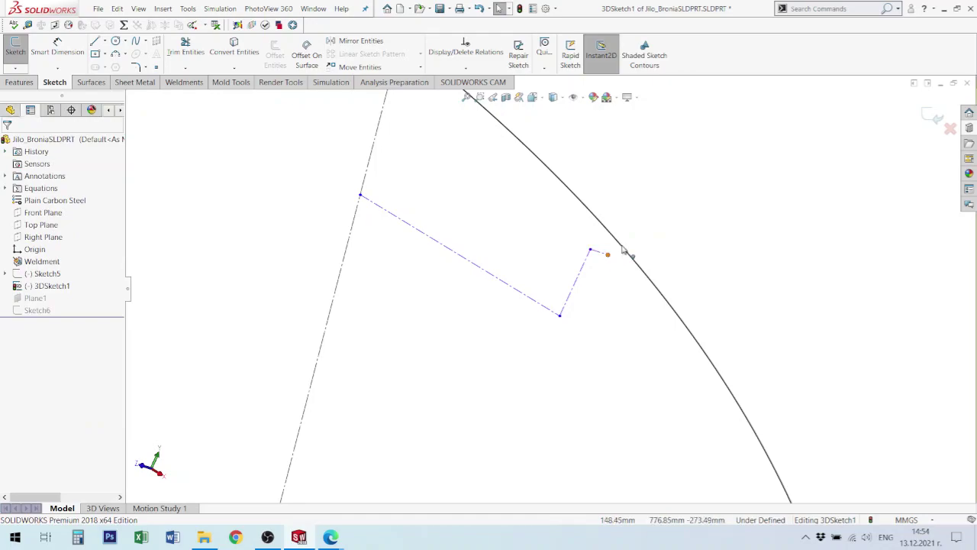
# - Pull the chain's free endpoint closer to the spline and make it coincident with the spline
pyautogui.moveTo(623, 249)
pyautogui.mouseDown()
pyautogui.moveTo(613, 243)
pyautogui.moveTo(628, 253)
pyautogui.moveTo(608, 260)
pyautogui.mouseUp()
pyautogui.scroll(-2, 633, 291)
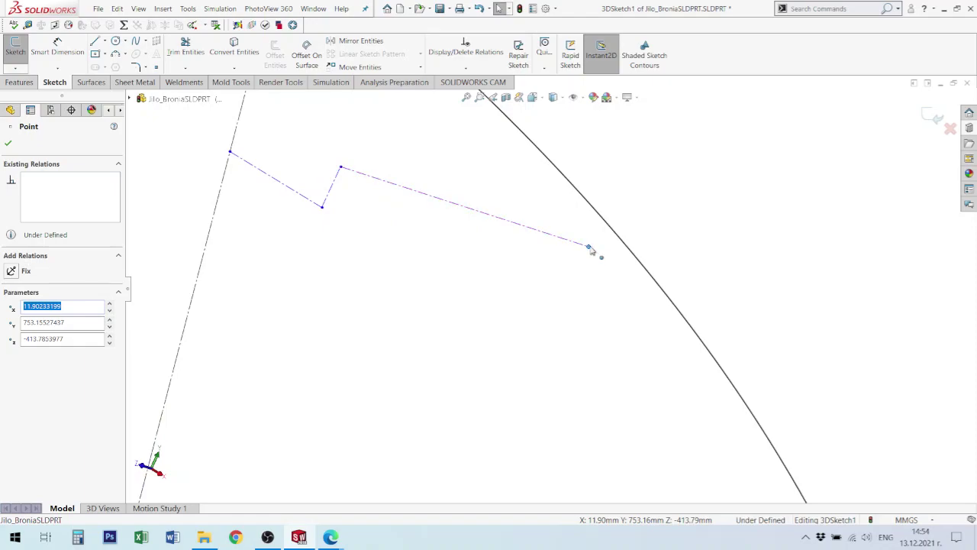
pyautogui.keyDown('ctrl'); pyautogui.click(661, 190); pyautogui.keyUp('ctrl')
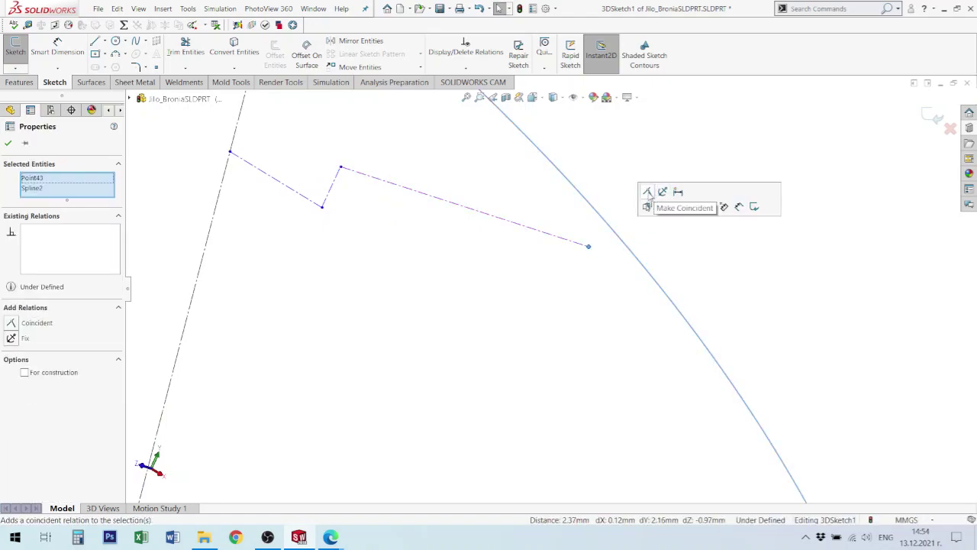
pyautogui.click(648, 192)
pyautogui.click(652, 234)
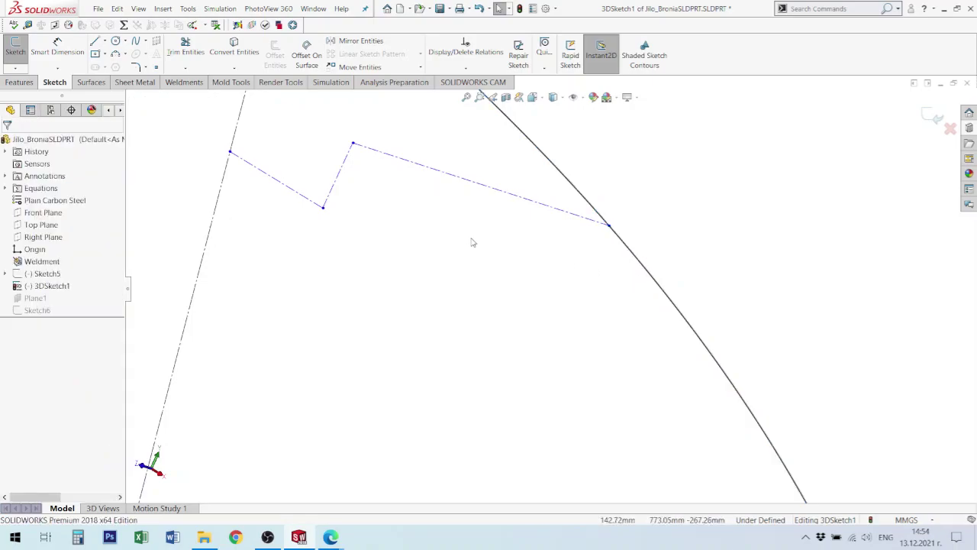
# - Draw a construction line about 33.3 mm long joining the chain's start point directly to its endpoint on the spline
pyautogui.press('l')
pyautogui.click(230, 152)
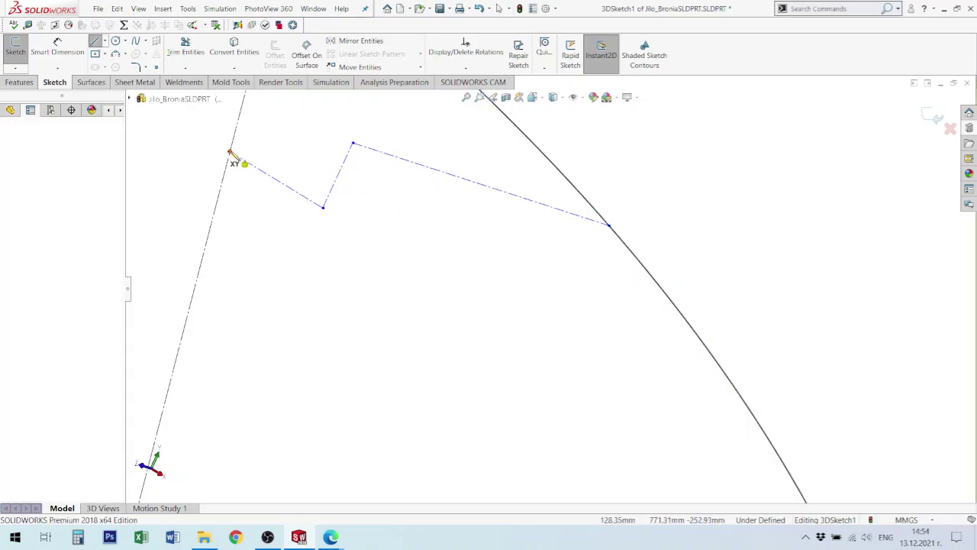
pyautogui.click(608, 226)
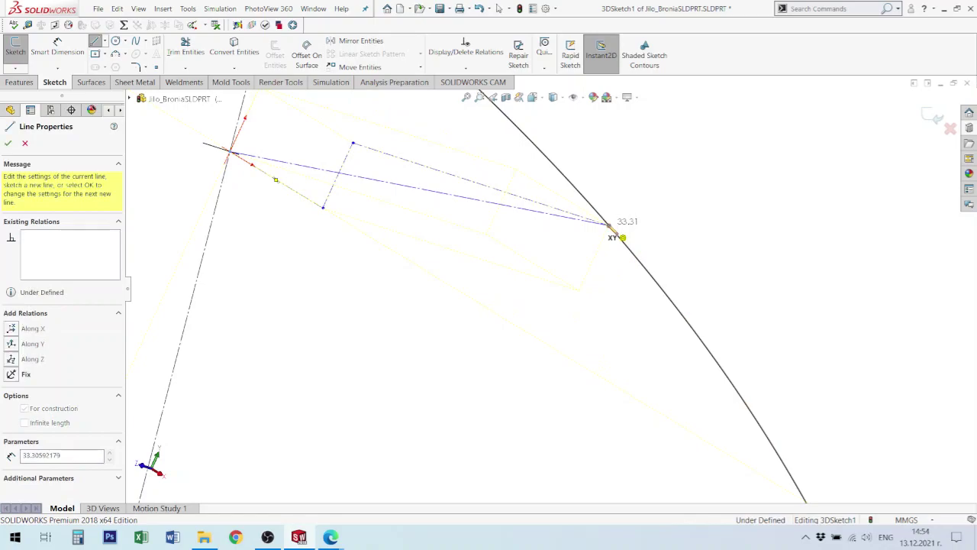
pyautogui.press('Escape')
pyautogui.moveTo(498, 216)
pyautogui.mouseDown(button='middle')
pyautogui.moveTo(515, 242)
pyautogui.moveTo(510, 273)
pyautogui.mouseUp(button='middle')
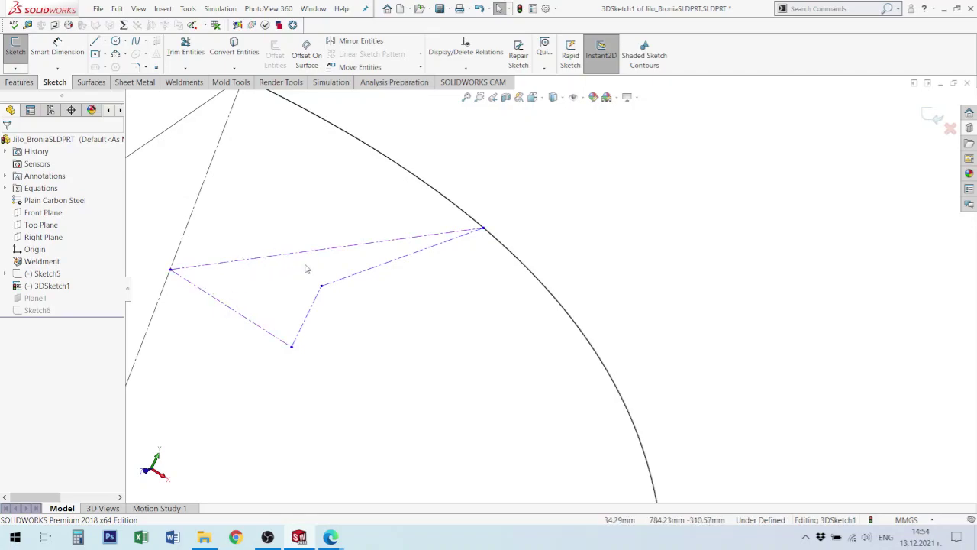
# - Dimension the distance from the spline's upper endpoint to the chain's start point as 20 mm
pyautogui.click(482, 228)
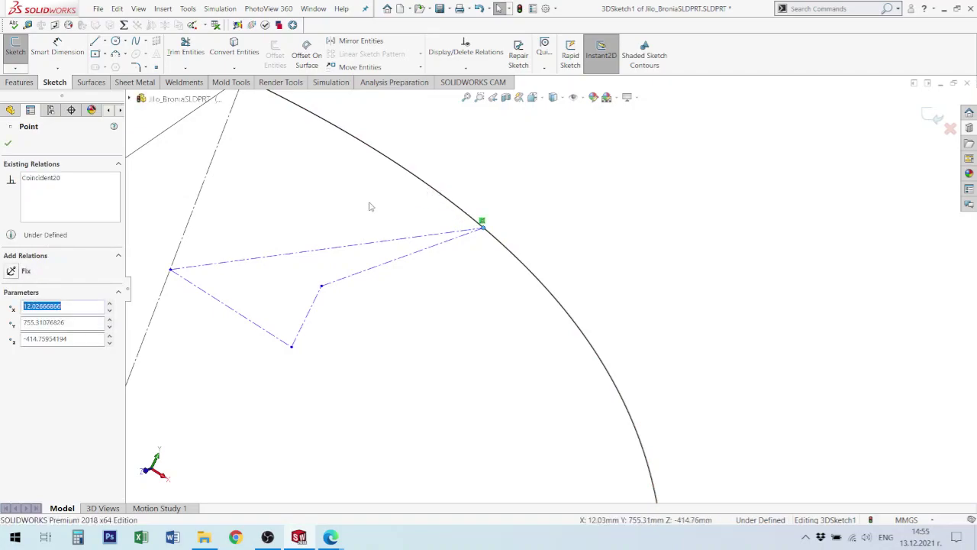
pyautogui.scroll(2, 418, 217)
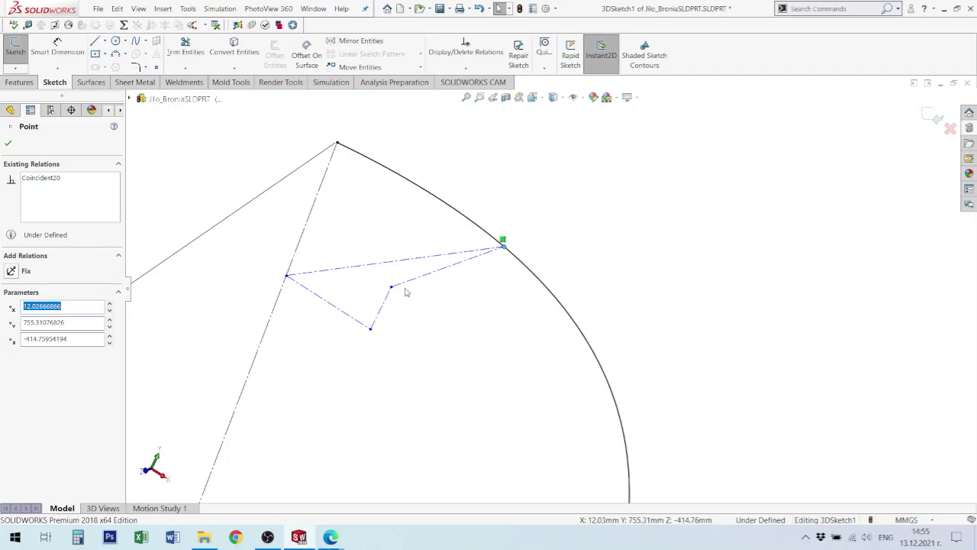
pyautogui.moveTo(407, 293); pyautogui.dragTo(316, 332, button='right')
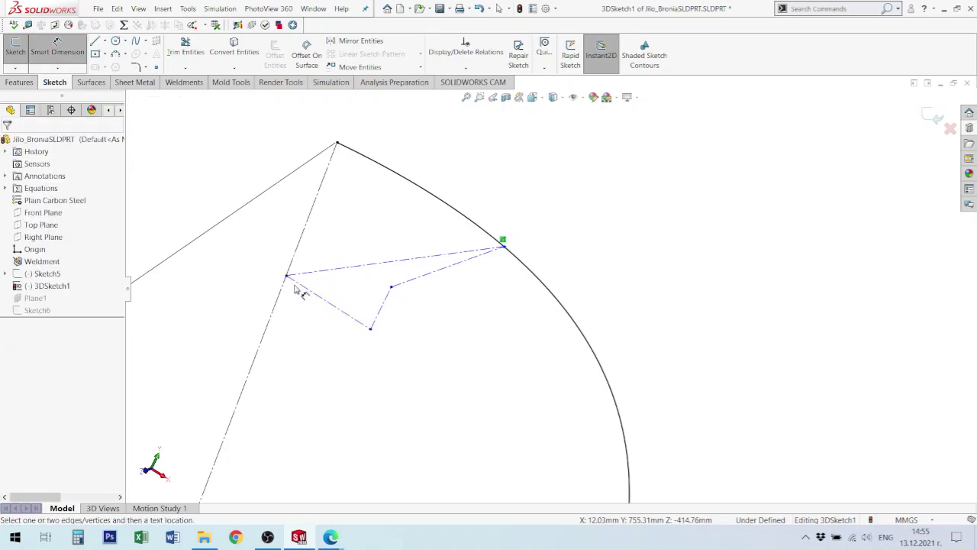
pyautogui.click(341, 147)
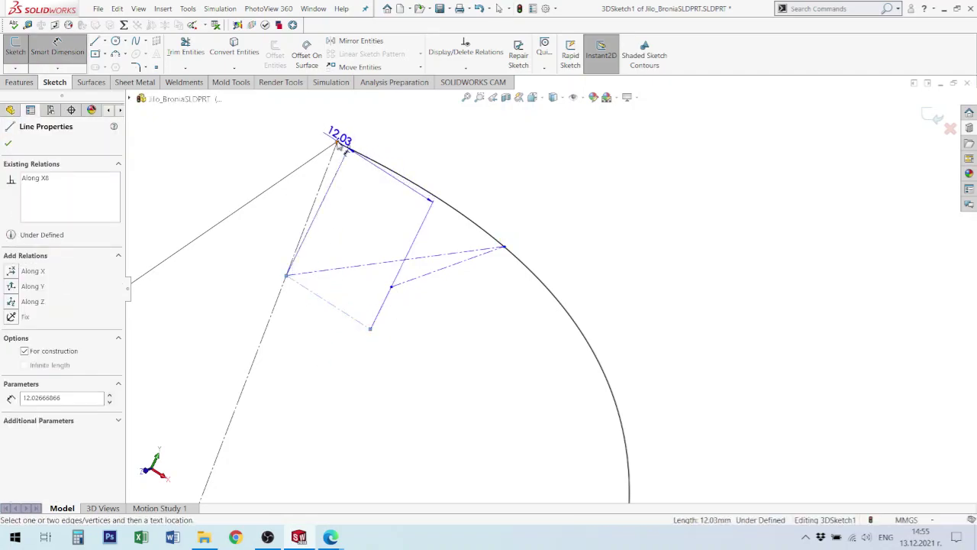
pyautogui.click(337, 143)
pyautogui.click(303, 179)
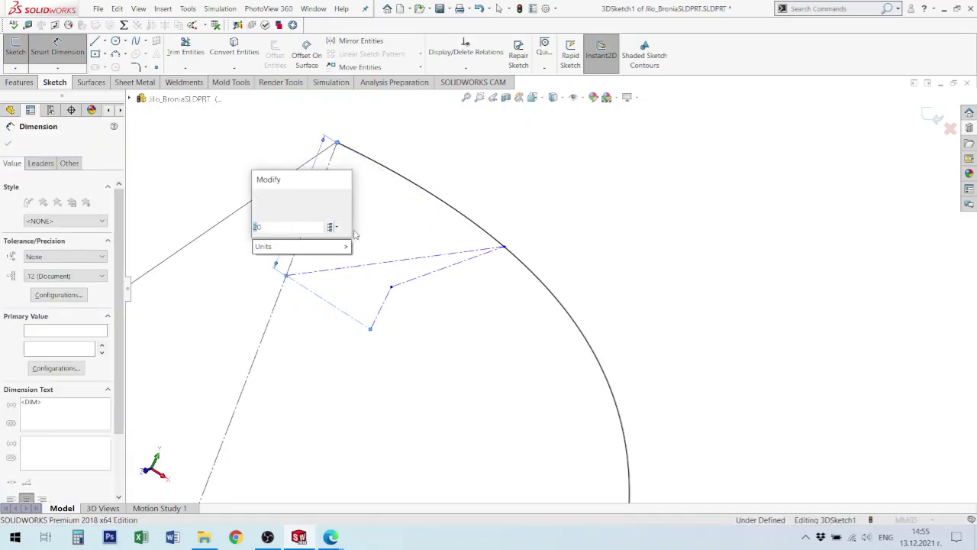
pyautogui.press('Return')
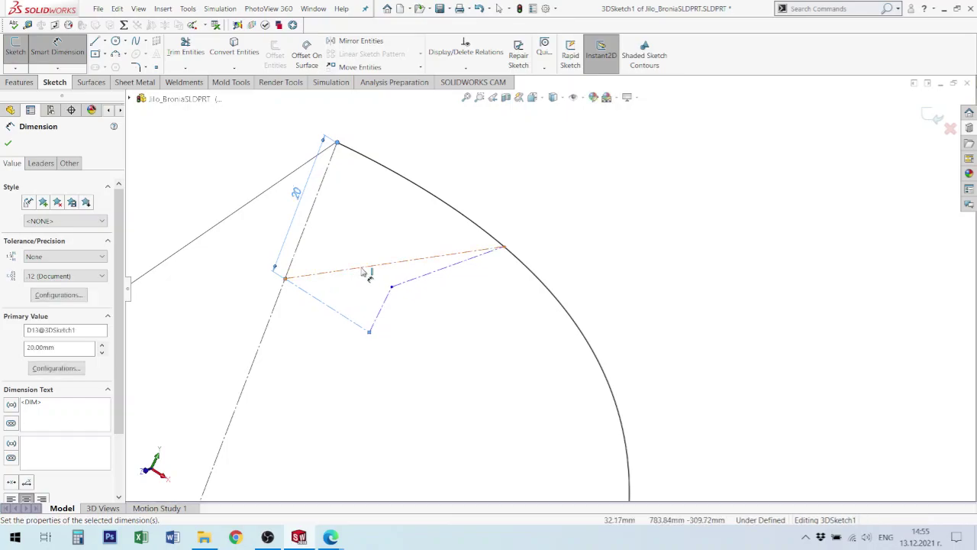
# - Dimension the direct construction line to the spline as 33 mm and the first chained line as 12 mm
pyautogui.click(367, 264)
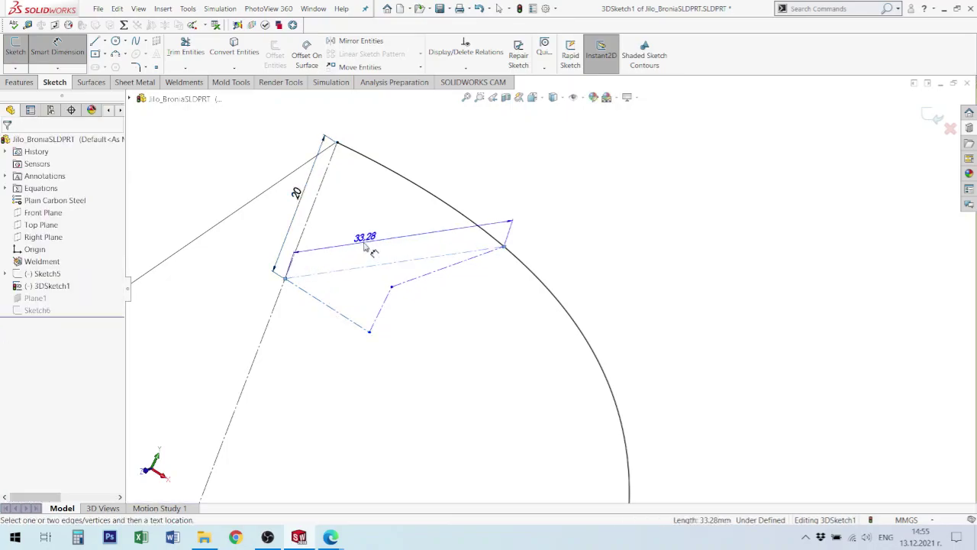
pyautogui.click(365, 227)
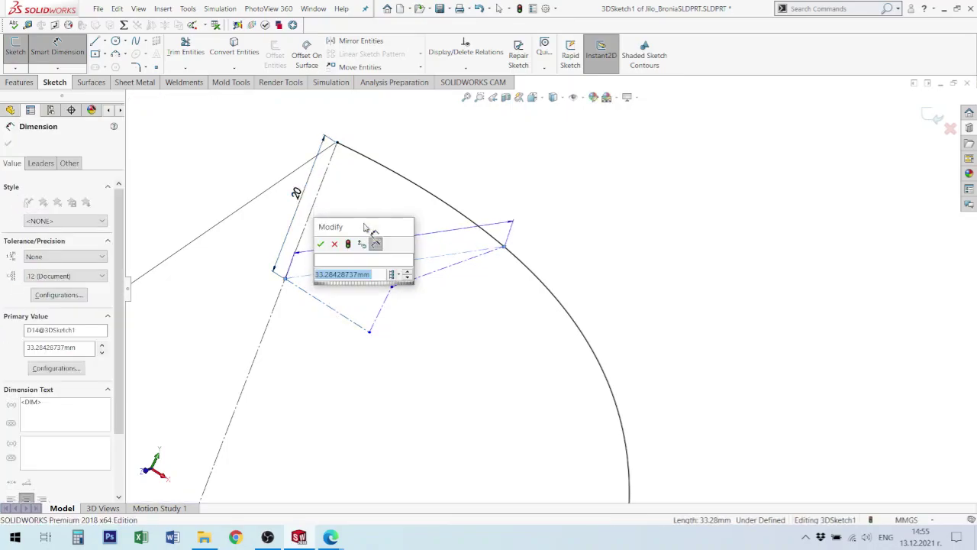
pyautogui.press('Return')
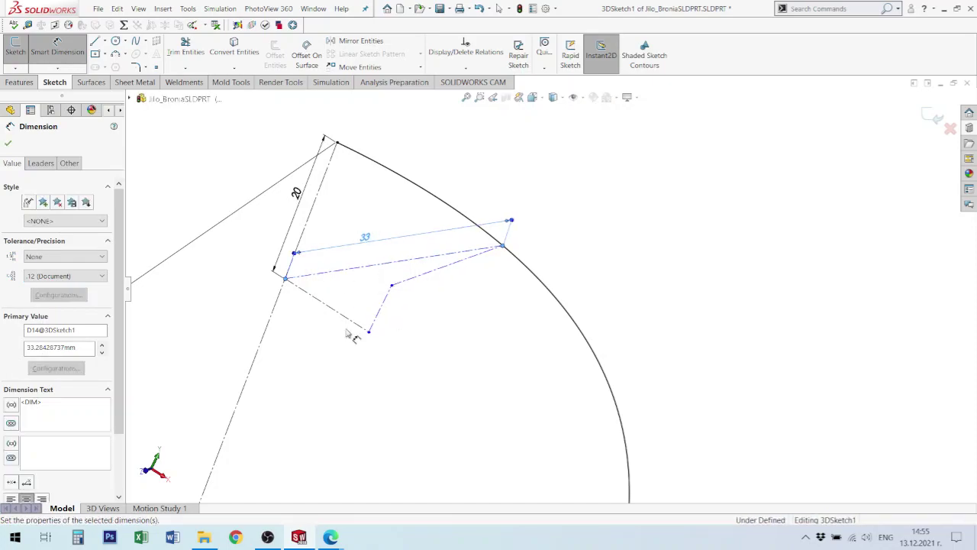
pyautogui.click(342, 336)
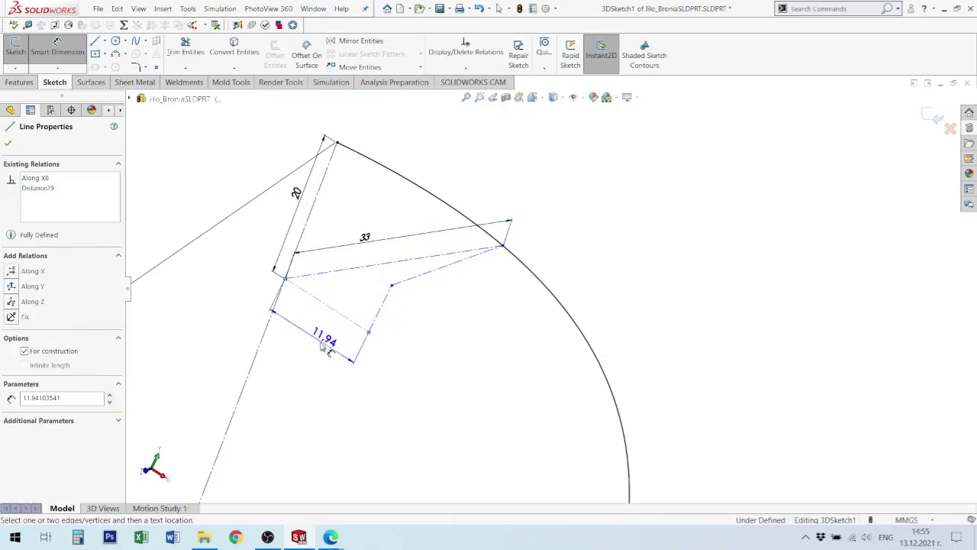
pyautogui.click(316, 321)
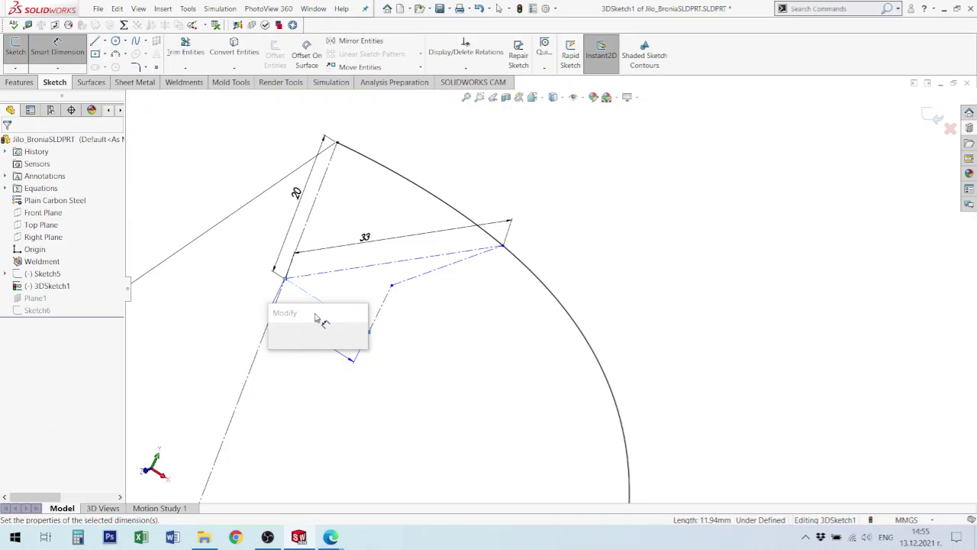
pyautogui.write('12')
pyautogui.press('Return')
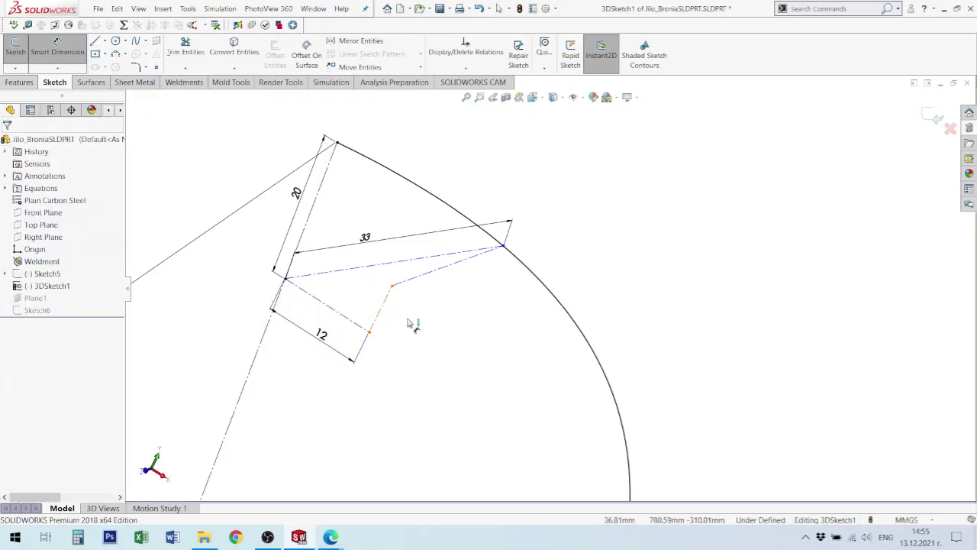
# - Dimension the short middle line of the construction chain as 6 mm
pyautogui.click(381, 313)
pyautogui.click(401, 305)
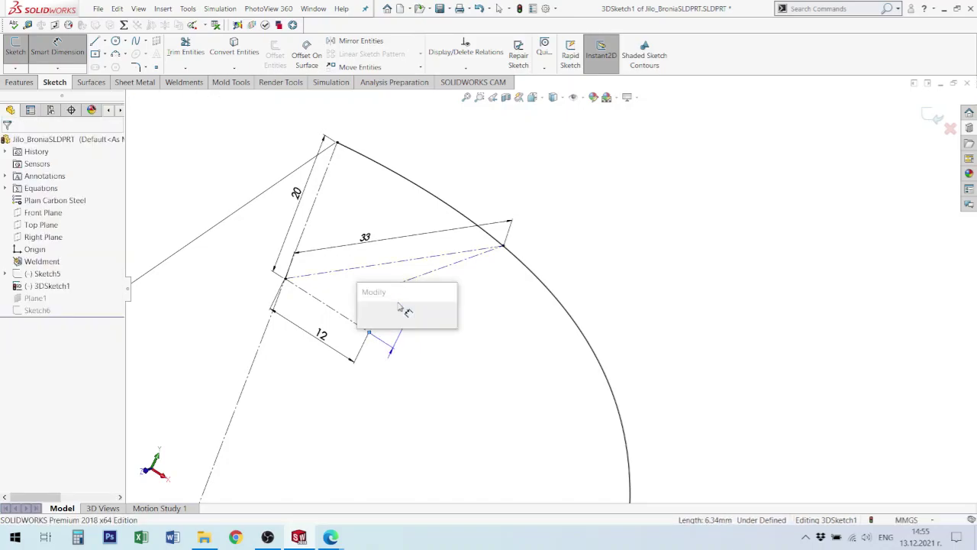
pyautogui.write('6')
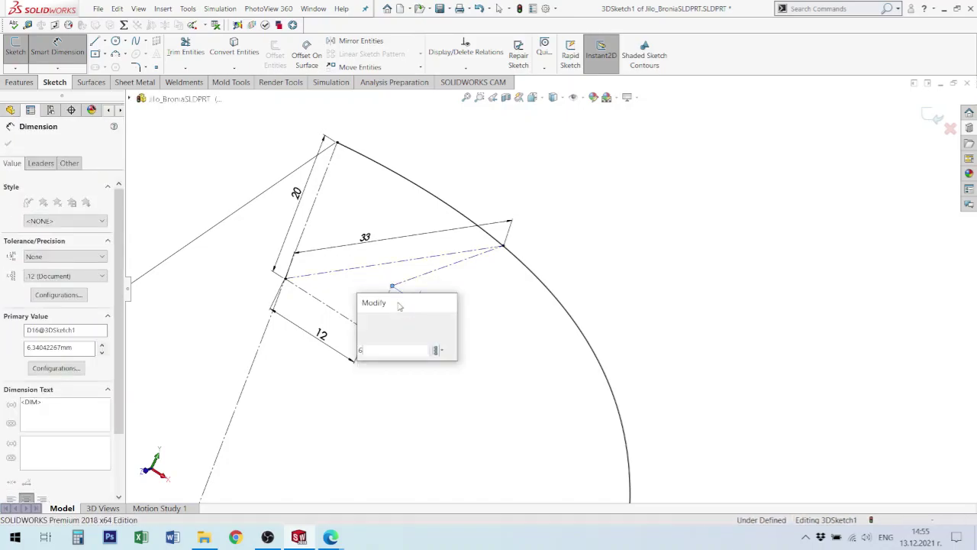
pyautogui.press('Return')
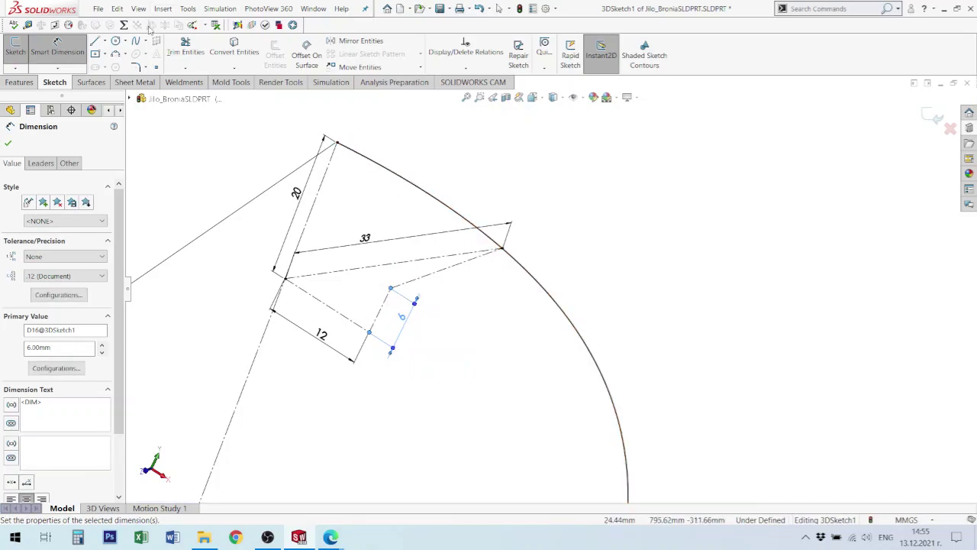
# - Trim the spline's upper end back to the construction lines' endpoint, accept the loss of its relations, and exit the 3D sketch
pyautogui.click(185, 51)
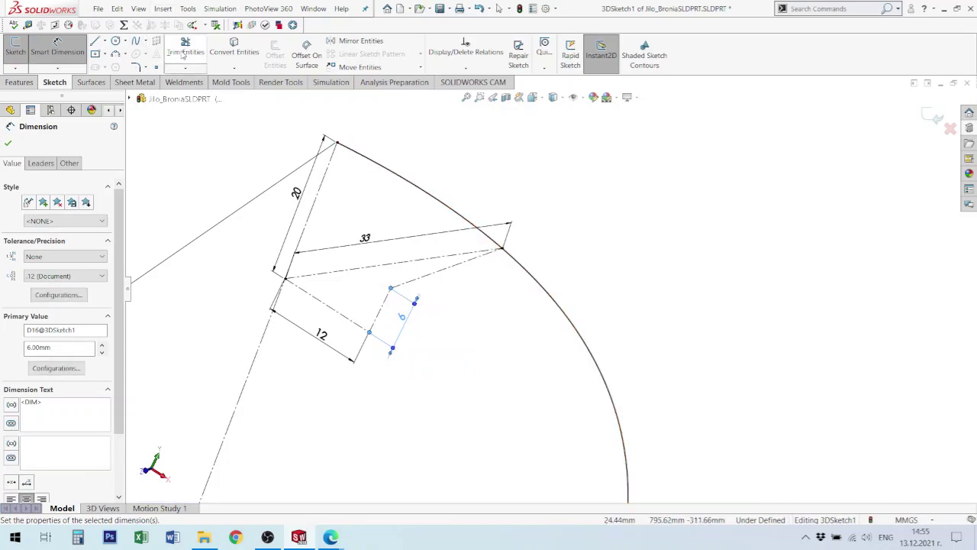
pyautogui.click(396, 178)
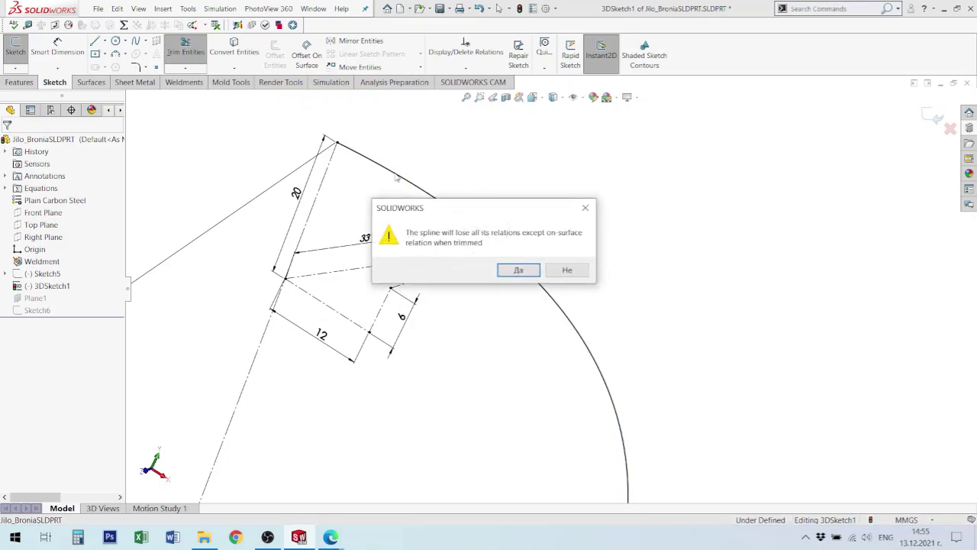
pyautogui.click(519, 270)
pyautogui.scroll(8, 592, 341)
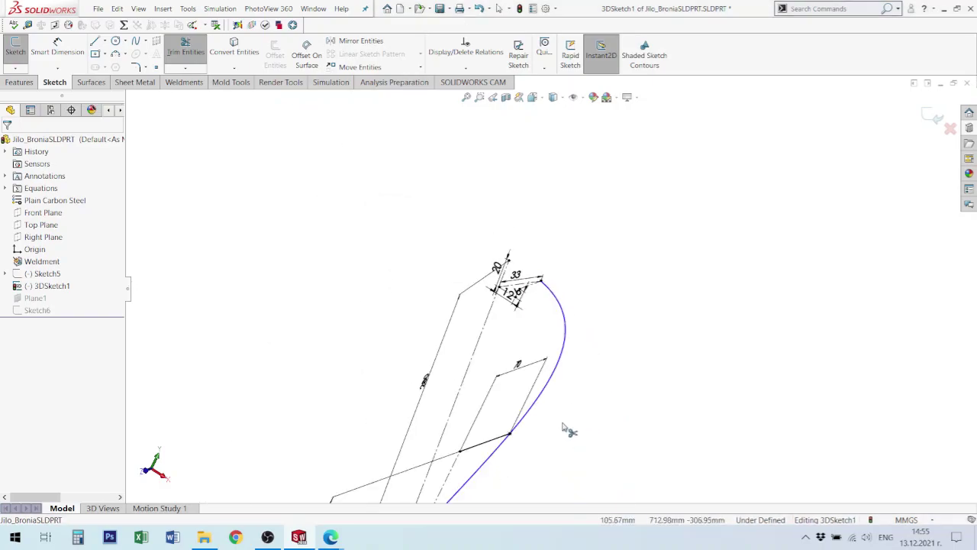
pyautogui.scroll(-2, 476, 454)
pyautogui.scroll(2, 478, 445)
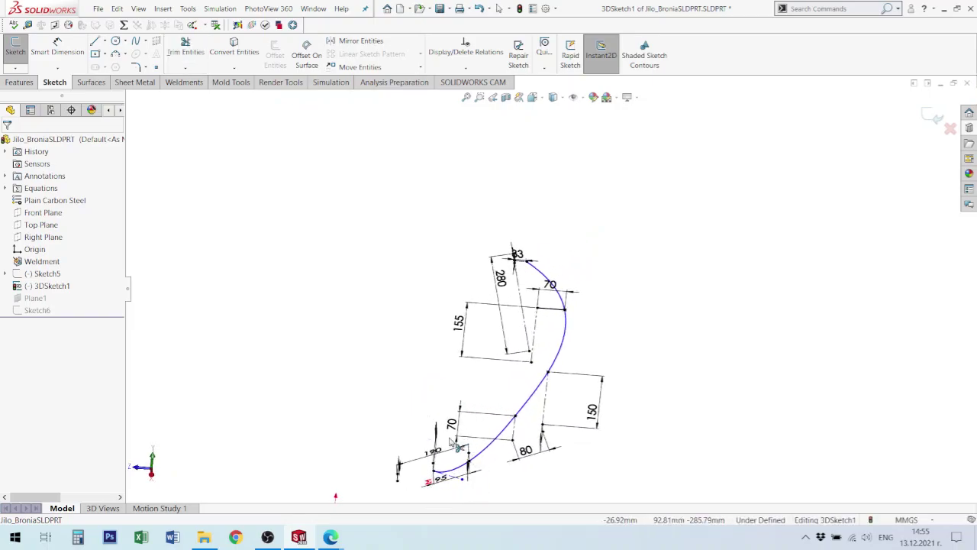
pyautogui.scroll(-5, 451, 447)
pyautogui.click(933, 115)
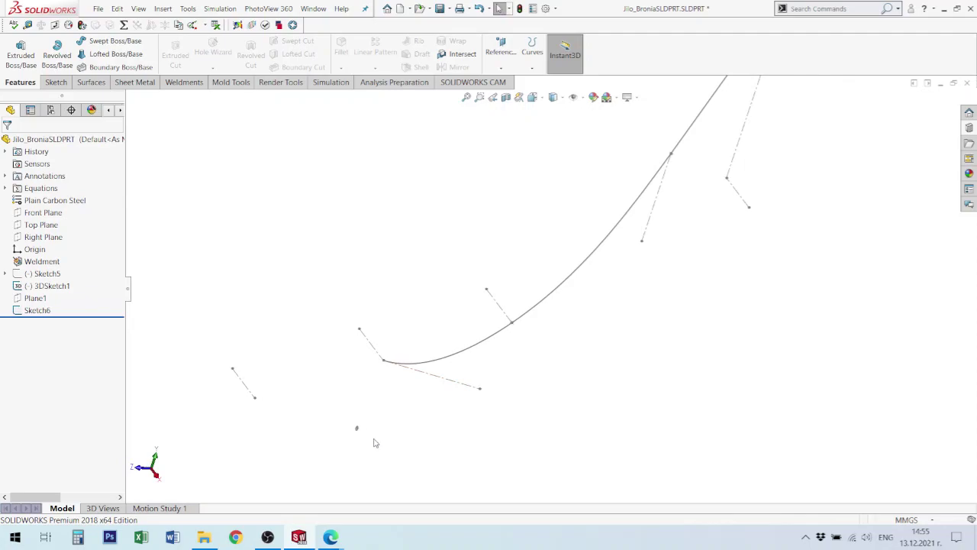
# - Open the profile circle's sketch for editing and delete the coincident relation at the circle's centre
pyautogui.scroll(-6, 367, 412)
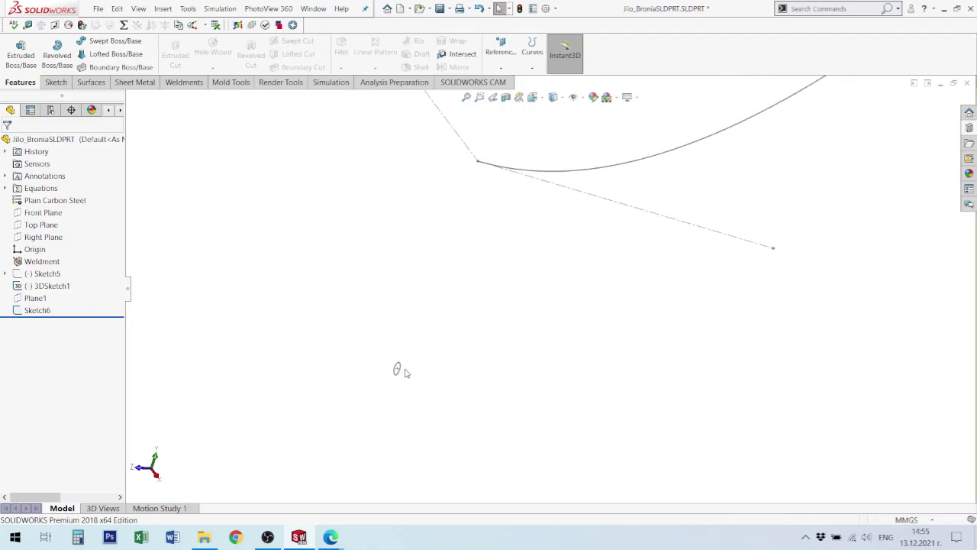
pyautogui.click(398, 370)
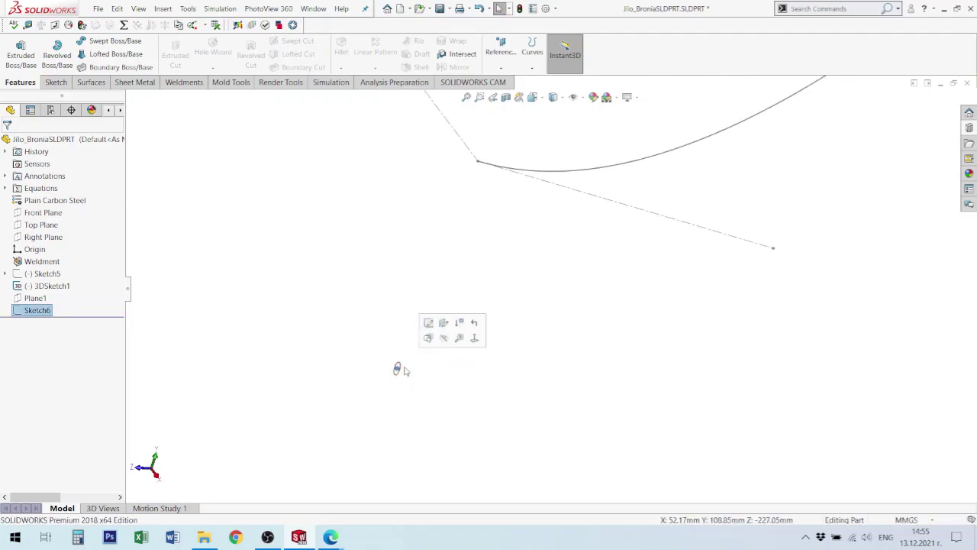
pyautogui.click(428, 323)
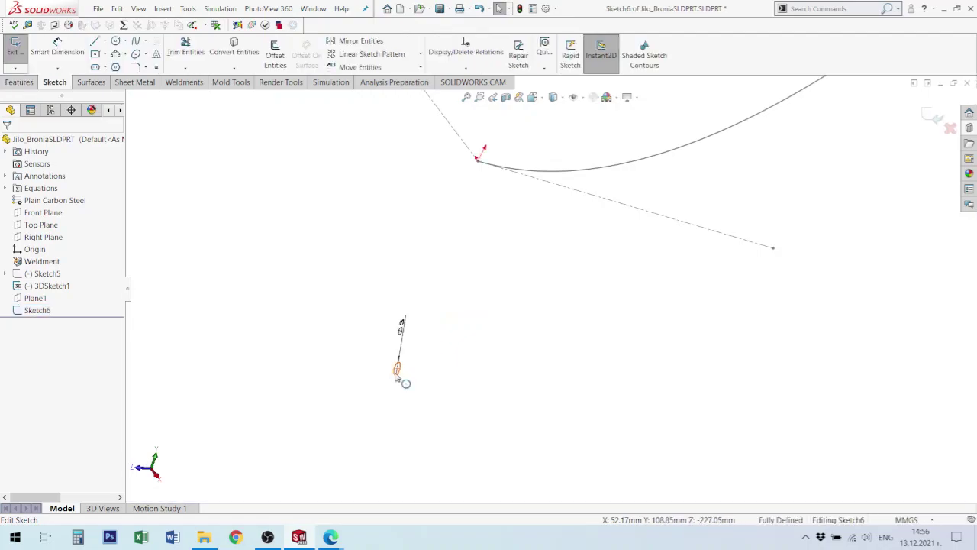
pyautogui.click(418, 354)
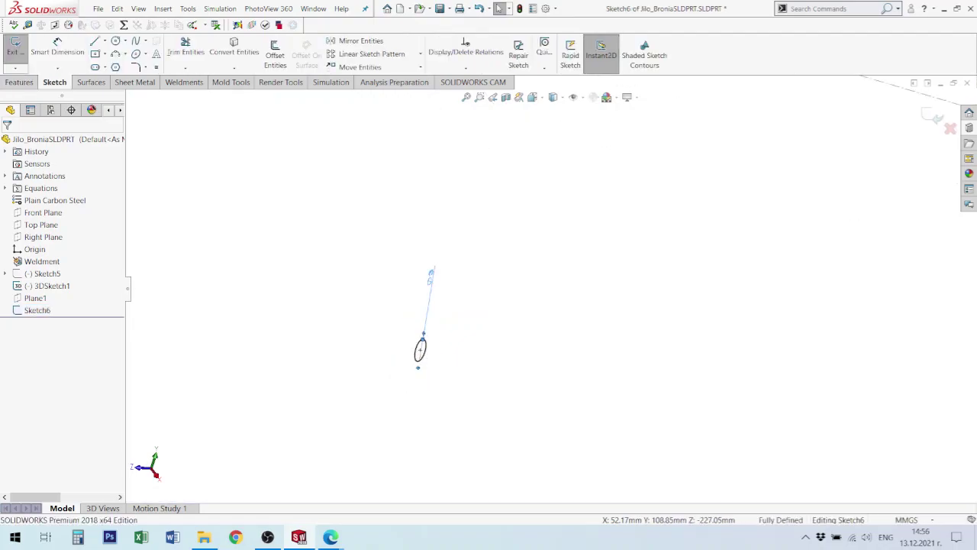
pyautogui.click(421, 349)
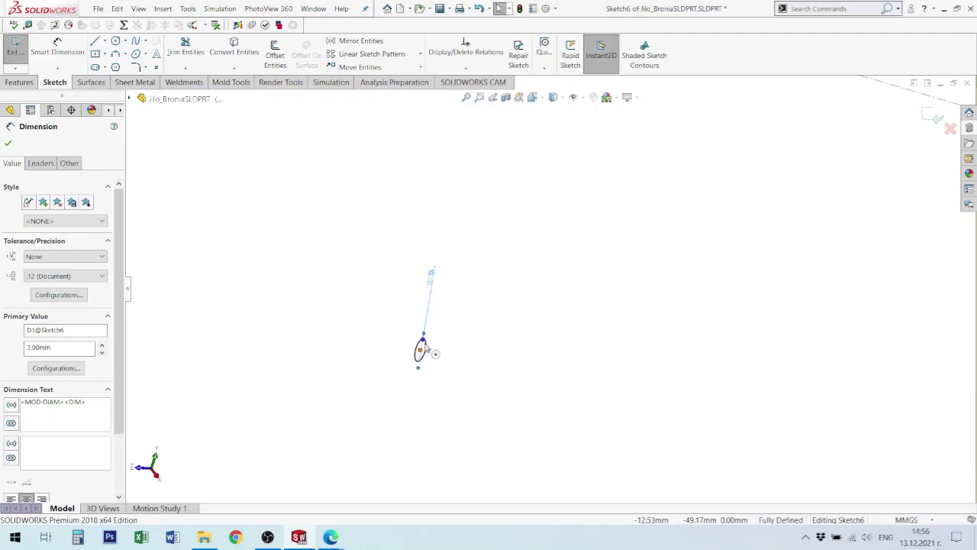
pyautogui.click(424, 350)
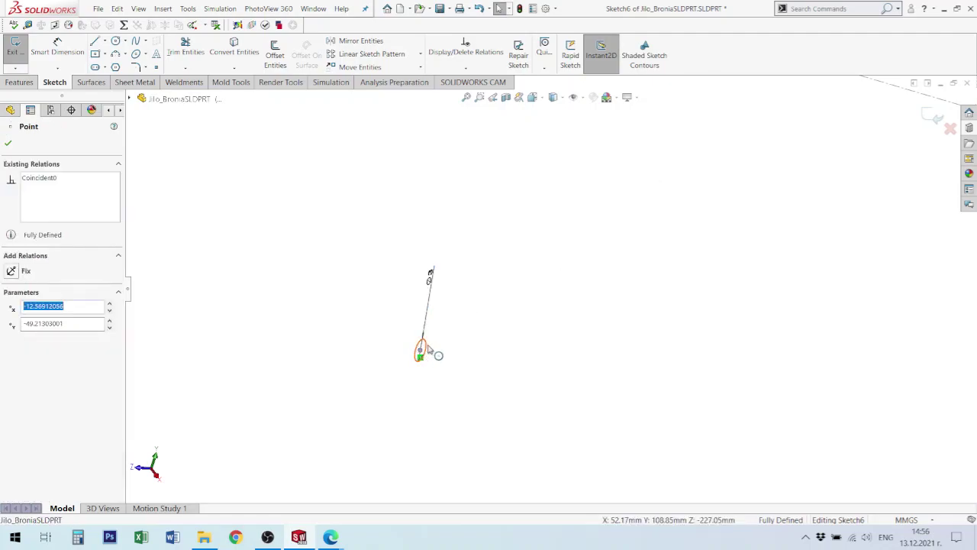
pyautogui.scroll(-10, 428, 348)
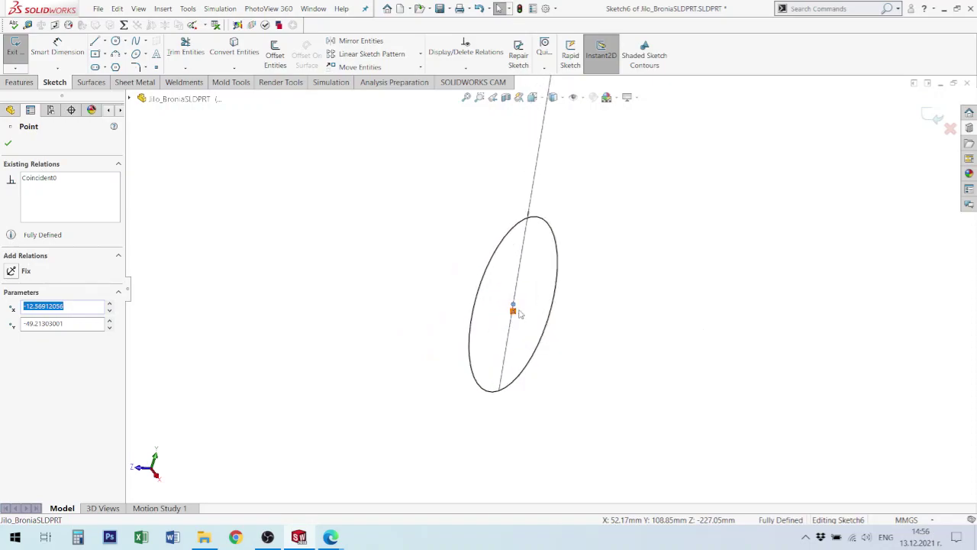
pyautogui.press('Delete')
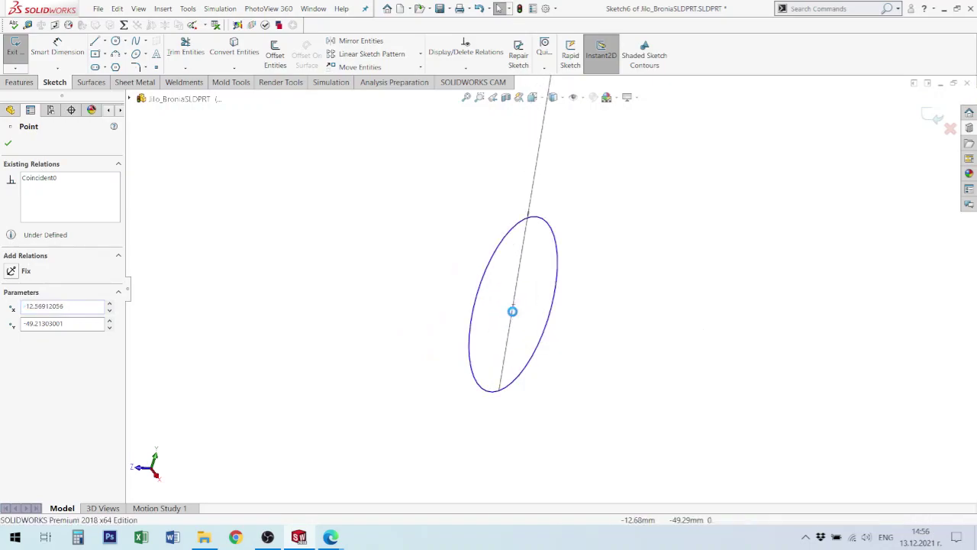
# - Make the profile circle's centre coincident with the spline's lower endpoint
pyautogui.click(427, 298)
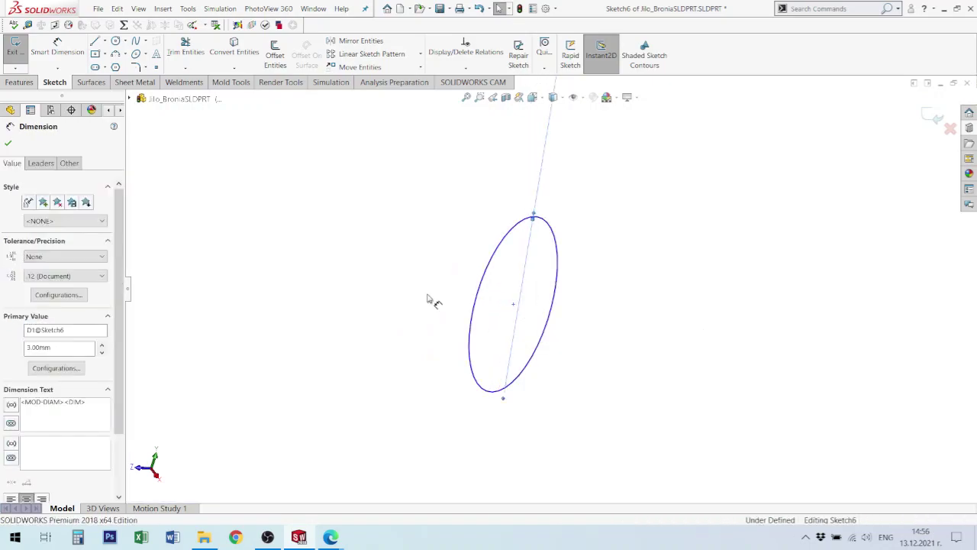
pyautogui.click(515, 305)
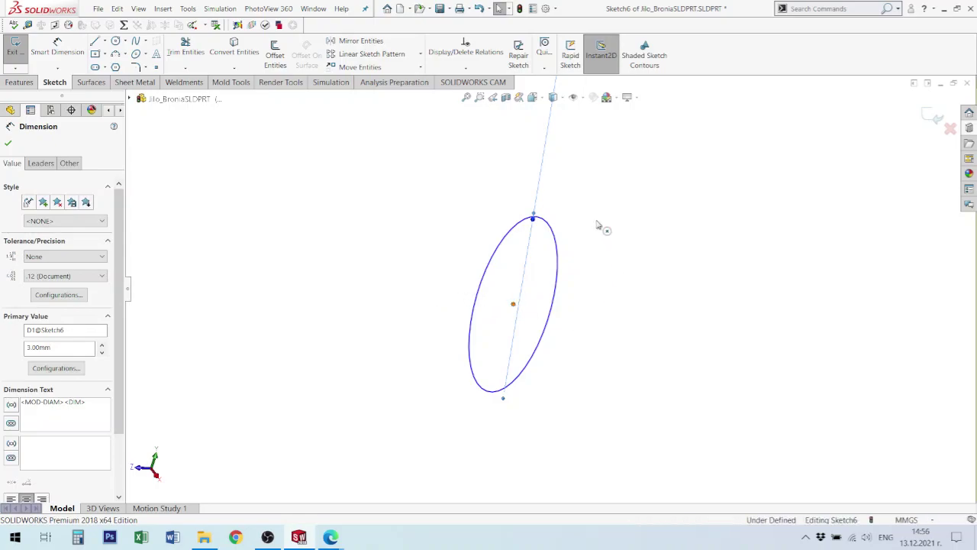
pyautogui.scroll(8, 620, 220)
pyautogui.scroll(6, 629, 192)
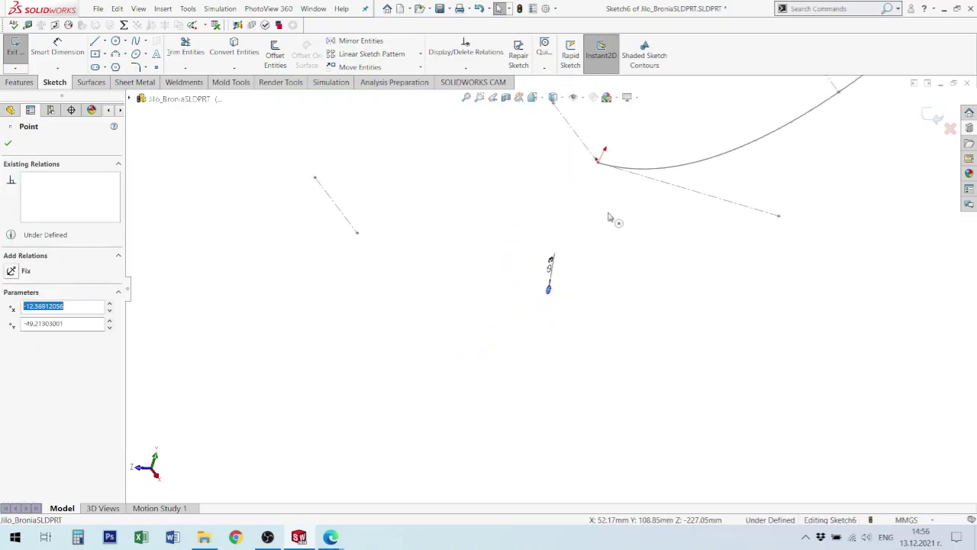
pyautogui.scroll(-5, 609, 214)
pyautogui.scroll(-2, 563, 213)
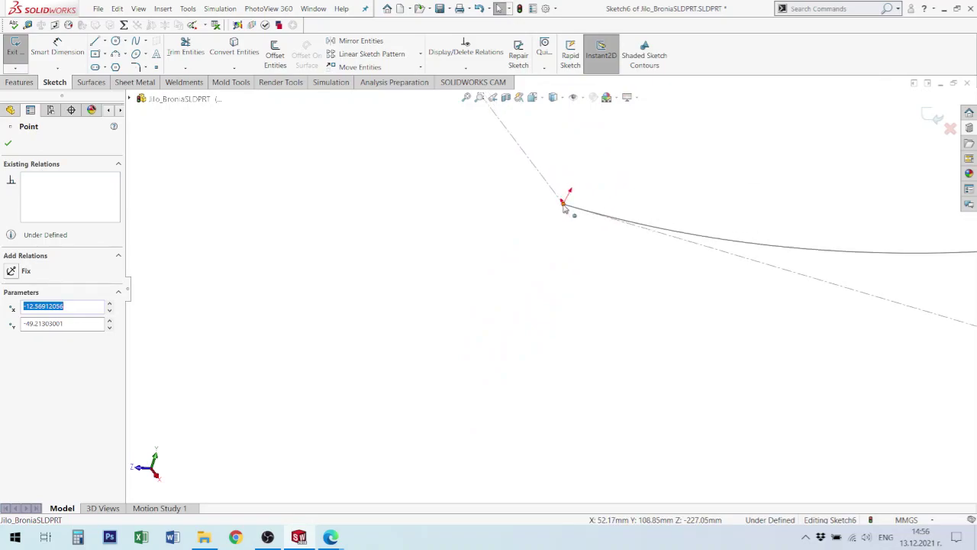
pyautogui.keyDown('ctrl'); pyautogui.click(564, 205); pyautogui.keyUp('ctrl')
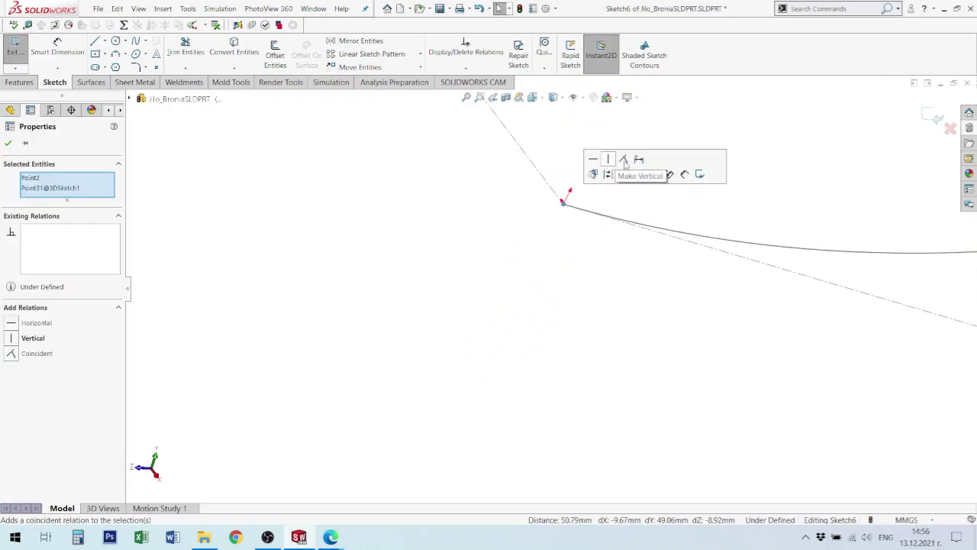
pyautogui.click(624, 160)
pyautogui.press('Escape')
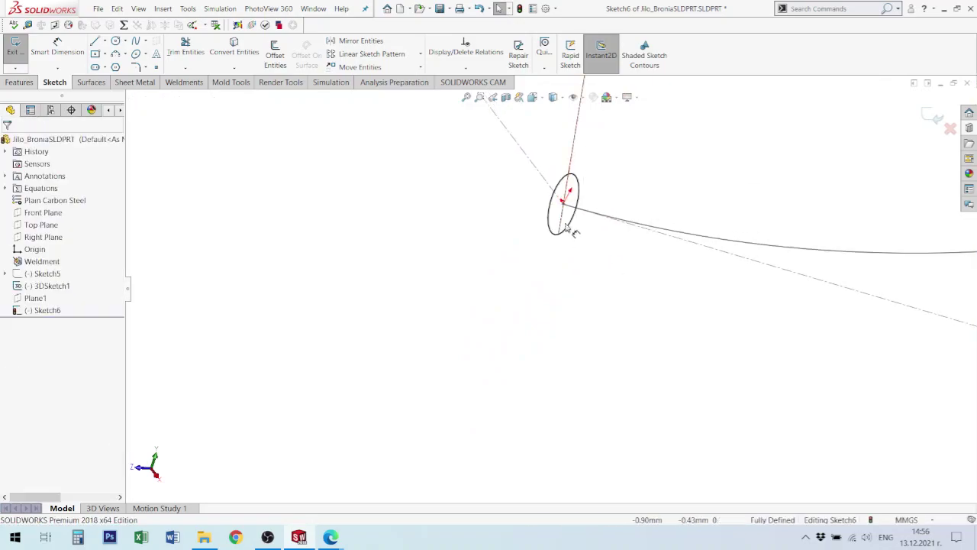
# - Set the profile circle's diameter to 3.2 mm
pyautogui.scroll(3, 609, 224)
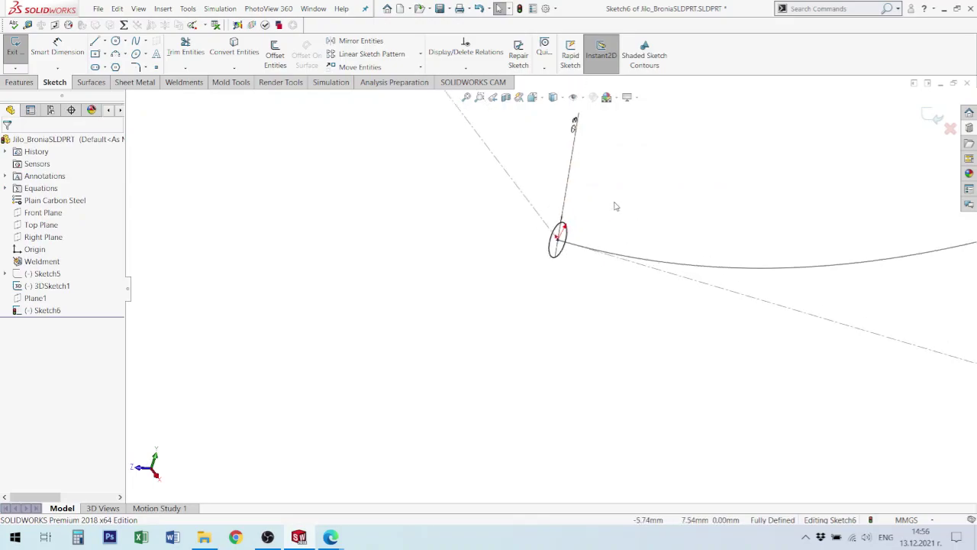
pyautogui.click(577, 131)
pyautogui.click(575, 126)
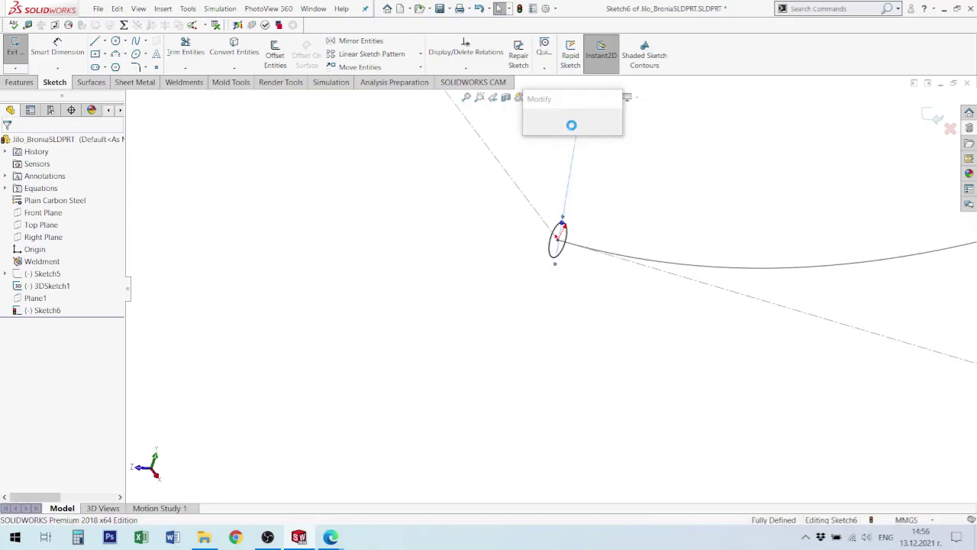
pyautogui.write('3.2')
pyautogui.press('Return')
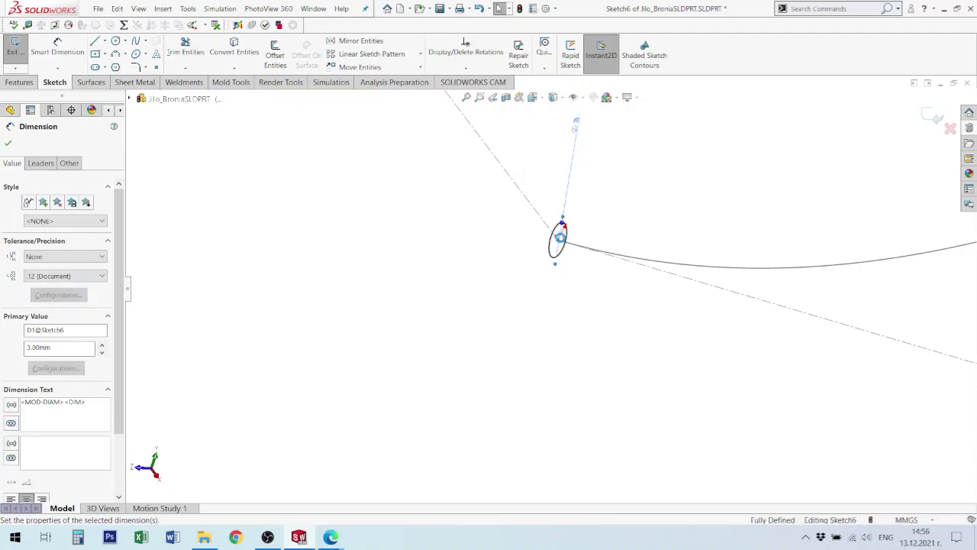
pyautogui.press('Escape')
# - Offset the profile circle outward by 0.6 mm to form the ring profile
pyautogui.click(565, 243)
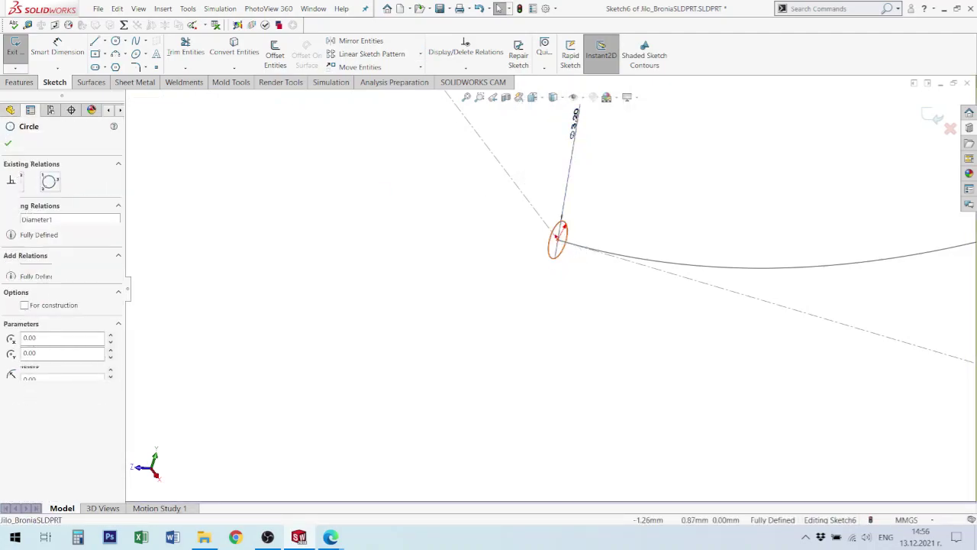
pyautogui.click(274, 60)
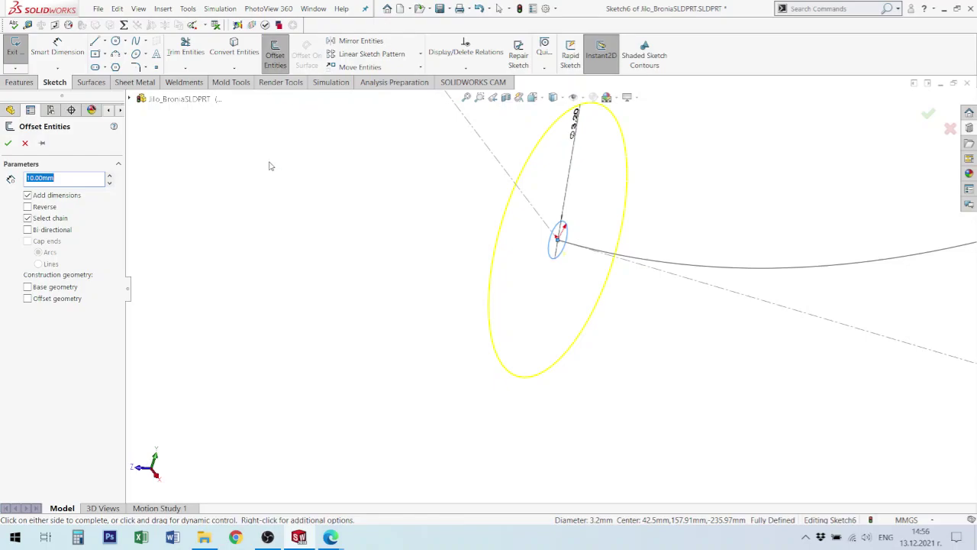
pyautogui.write('1.2')
pyautogui.press('Return')
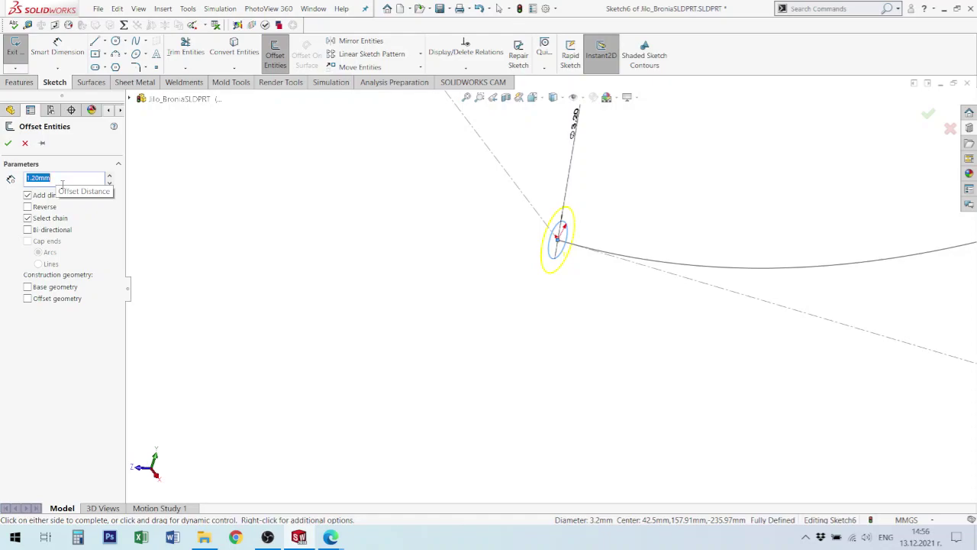
pyautogui.press('BackSpace')
pyautogui.write('.6')
pyautogui.press('Return')
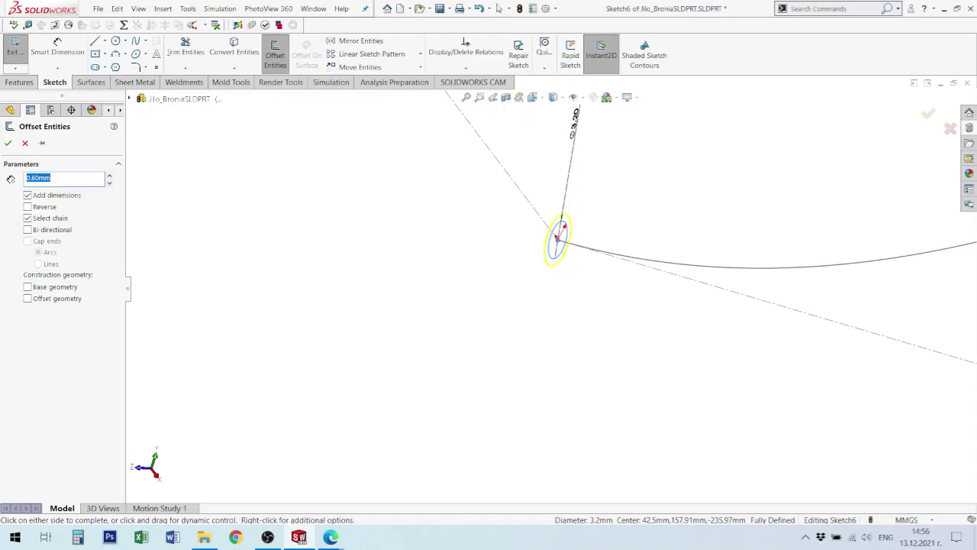
pyautogui.click(7, 143)
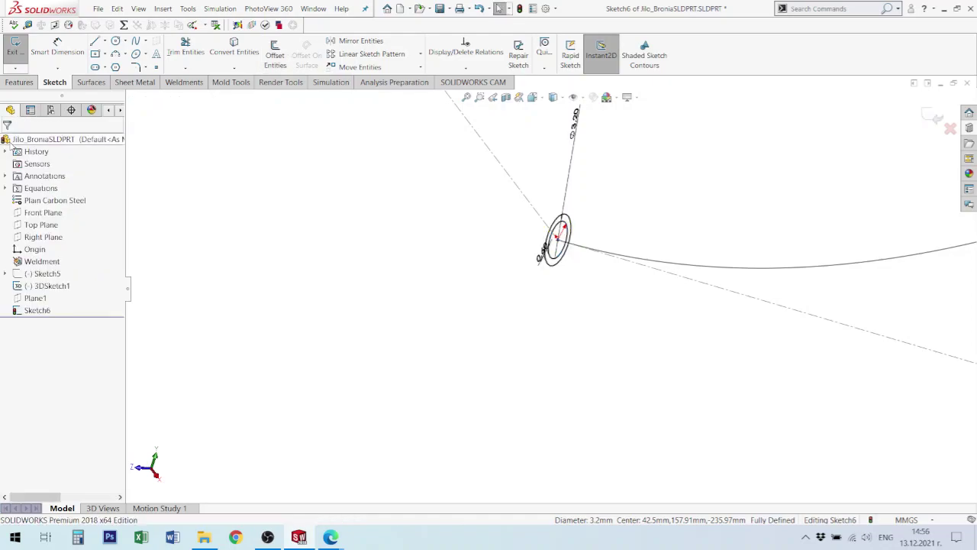
# - Start a Swept Boss/Base with the ring sketch at the spline's lower end as the profile
pyautogui.moveTo(593, 207); pyautogui.dragTo(597, 228, button='middle')
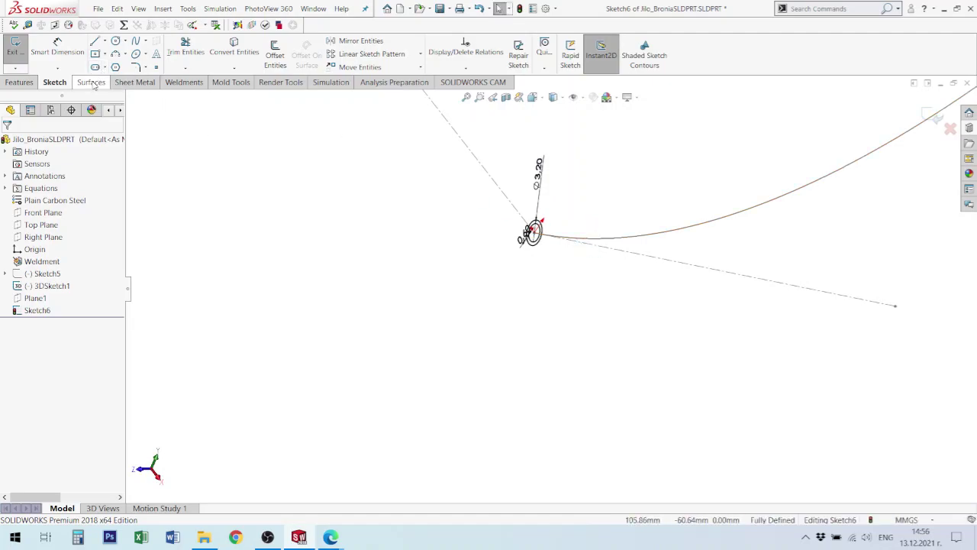
pyautogui.click(20, 82)
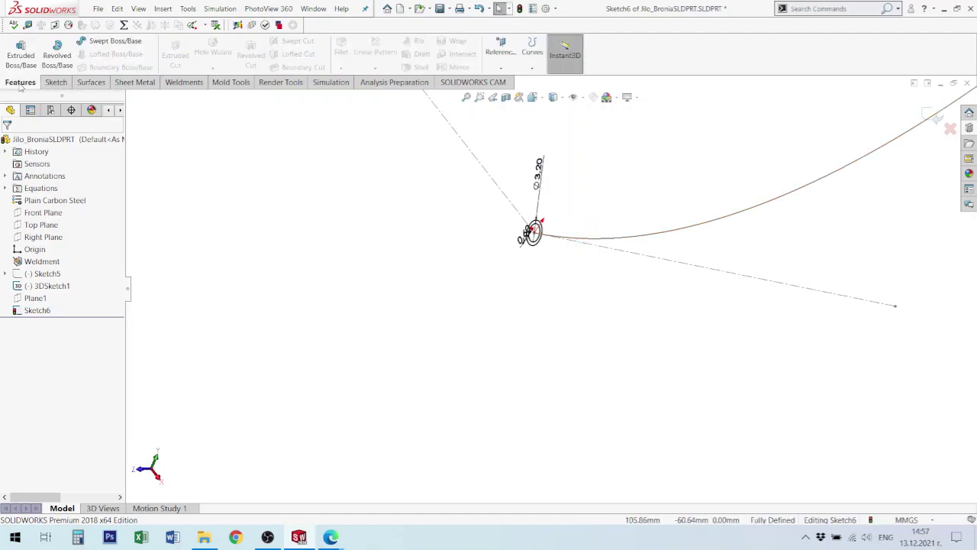
pyautogui.click(107, 42)
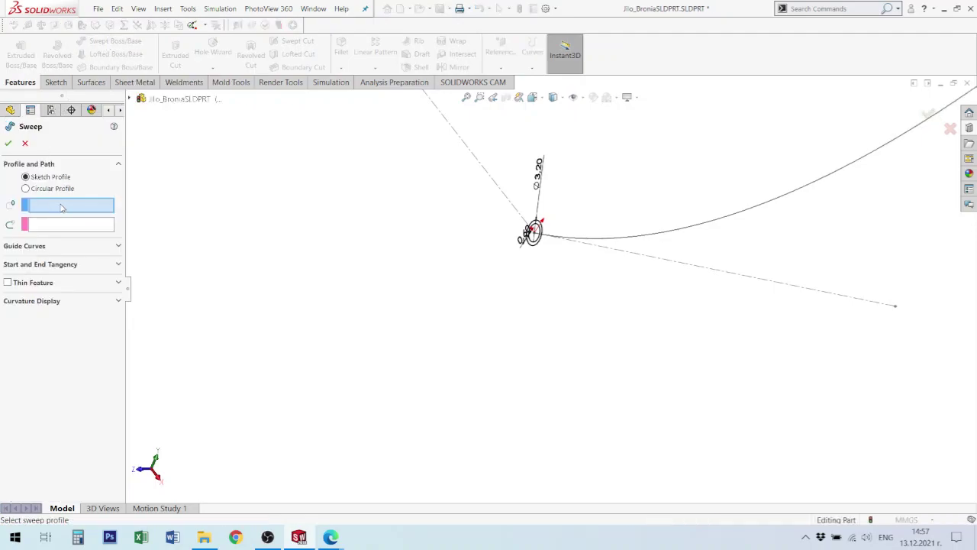
pyautogui.click(61, 207)
pyautogui.click(539, 245)
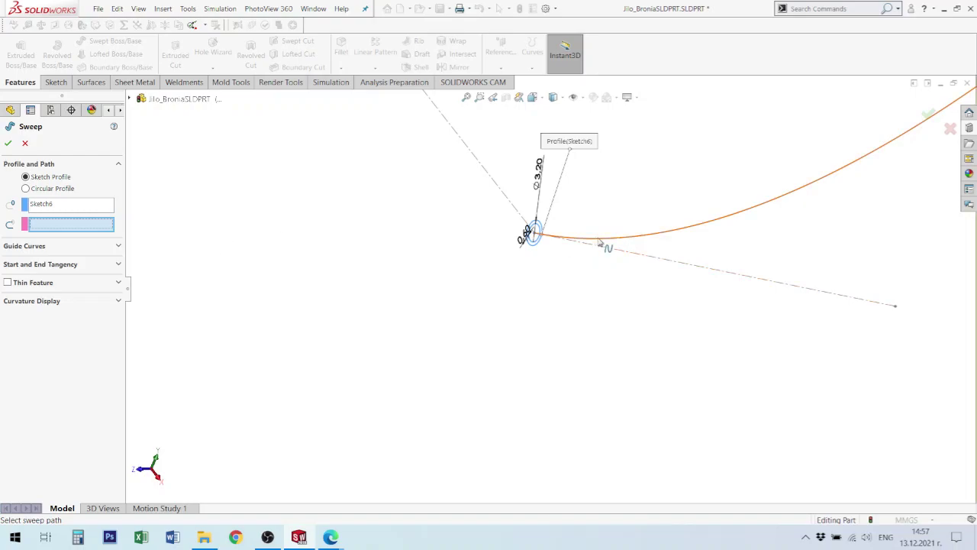
# - Select the spline as an open loop for the sweep path and create the hollow housing
pyautogui.click(600, 242)
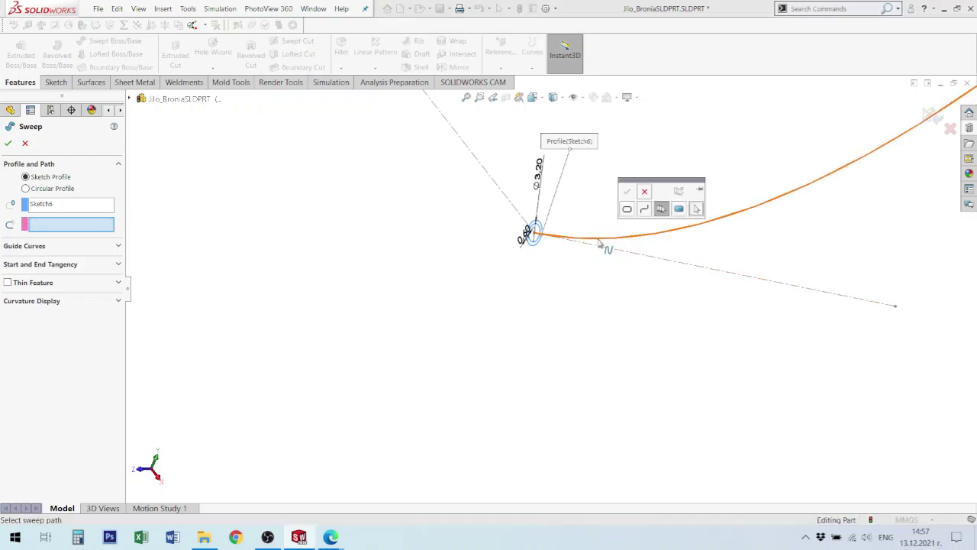
pyautogui.click(8, 144)
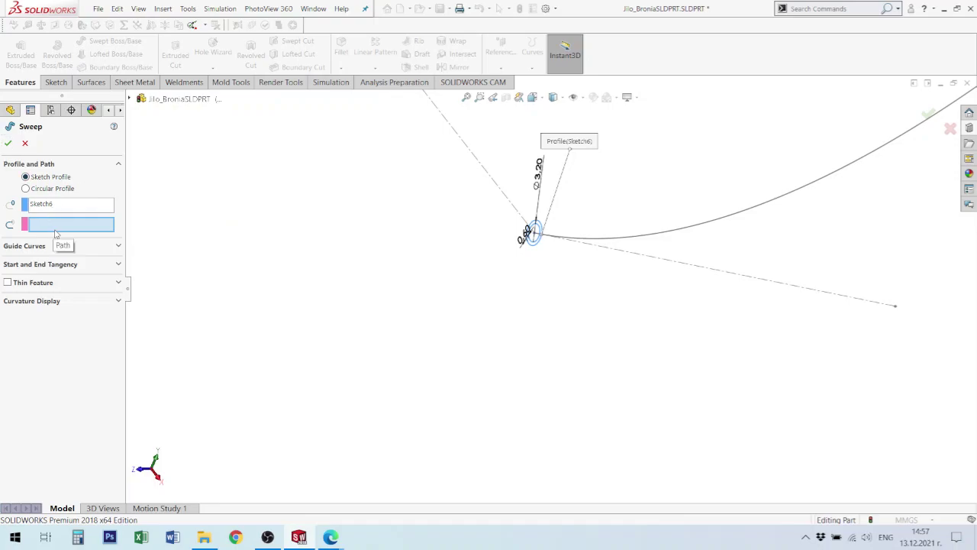
pyautogui.click(673, 238)
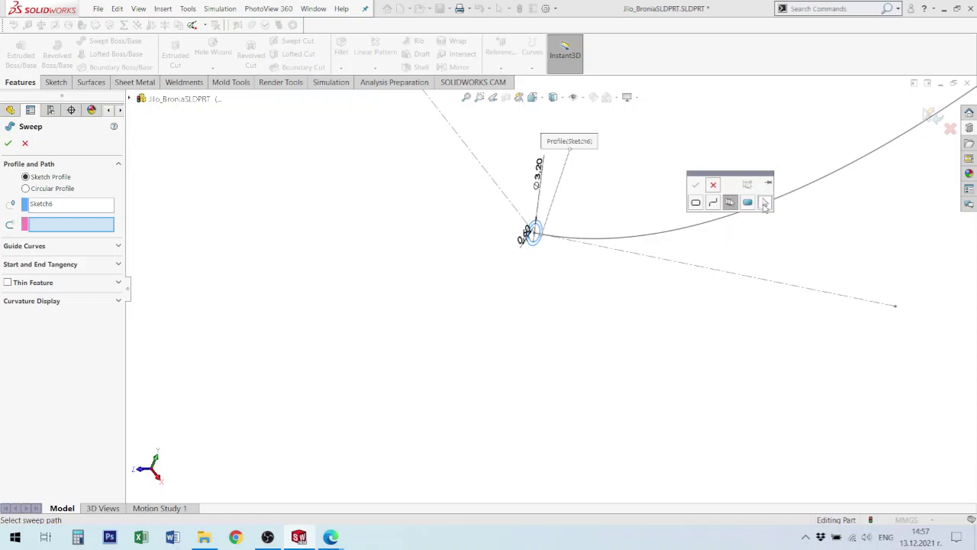
pyautogui.click(765, 203)
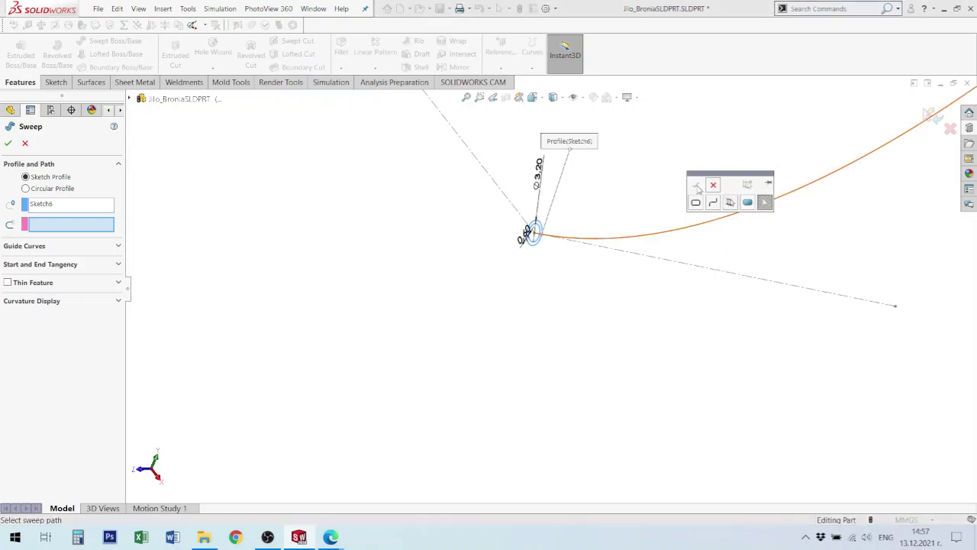
pyautogui.click(714, 203)
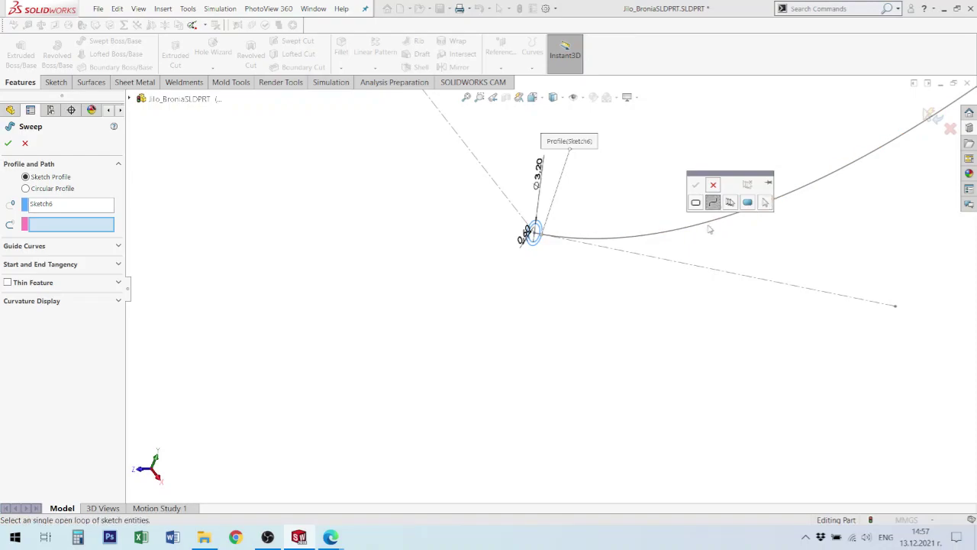
pyautogui.click(709, 227)
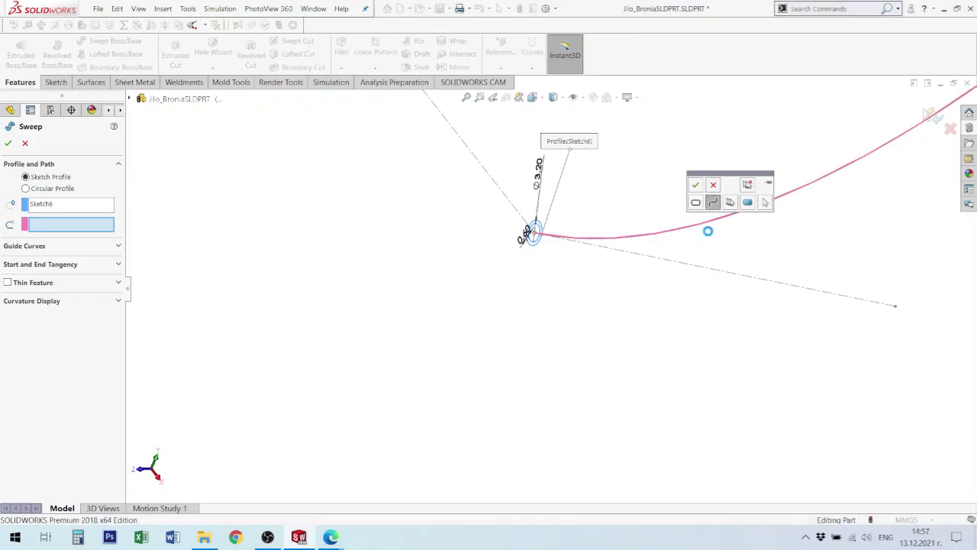
pyautogui.rightClick(710, 235)
pyautogui.moveTo(803, 225)
pyautogui.mouseDown(button='middle')
pyautogui.moveTo(791, 164)
pyautogui.moveTo(773, 162)
pyautogui.mouseUp(button='middle')
pyautogui.click(8, 142)
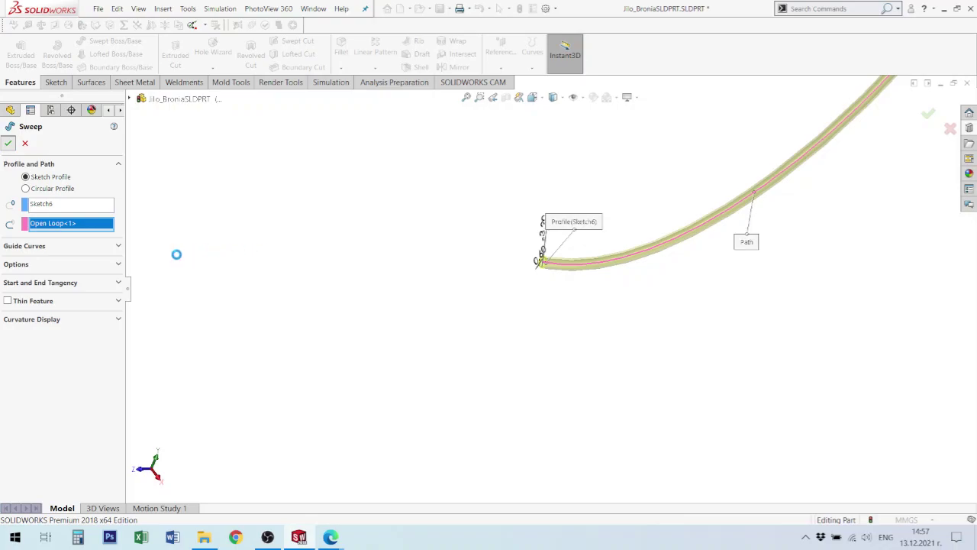
pyautogui.moveTo(188, 259); pyautogui.dragTo(493, 304, button='middle')
pyautogui.click(404, 252)
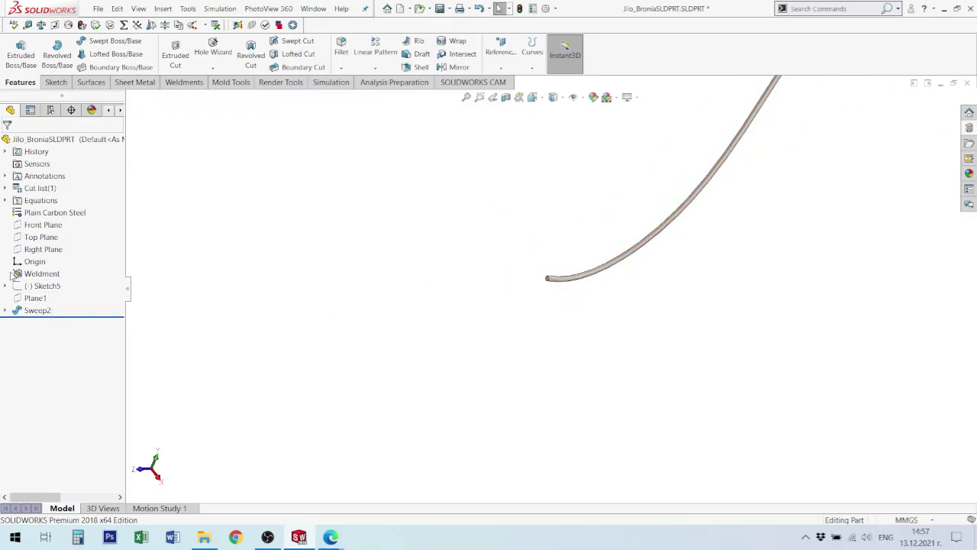
# - Delete the Weldment feature from the part
pyautogui.click(35, 276)
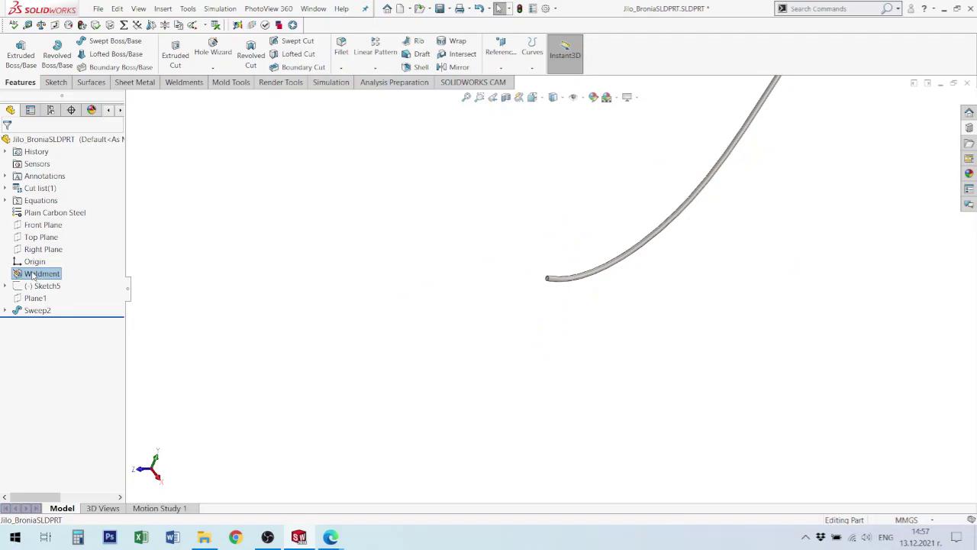
pyautogui.press('Delete')
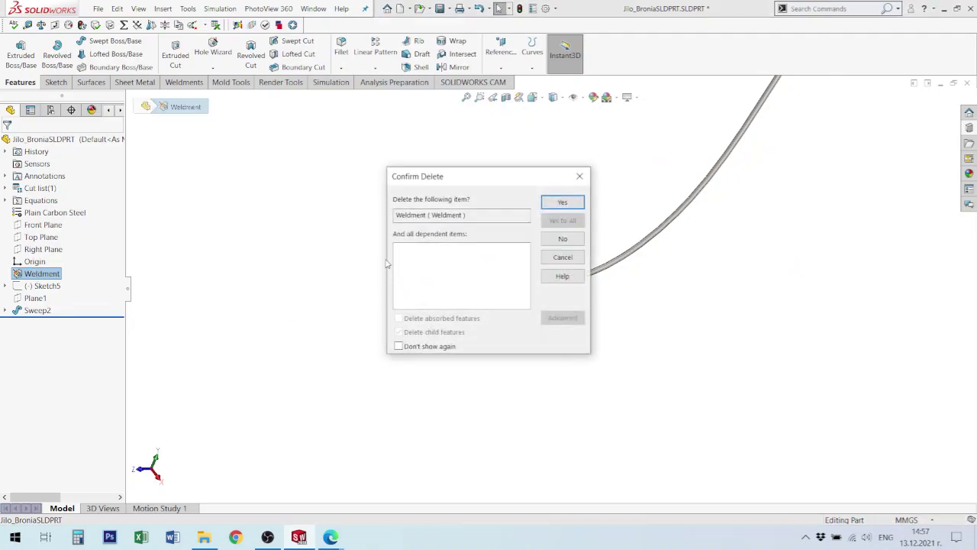
pyautogui.click(559, 204)
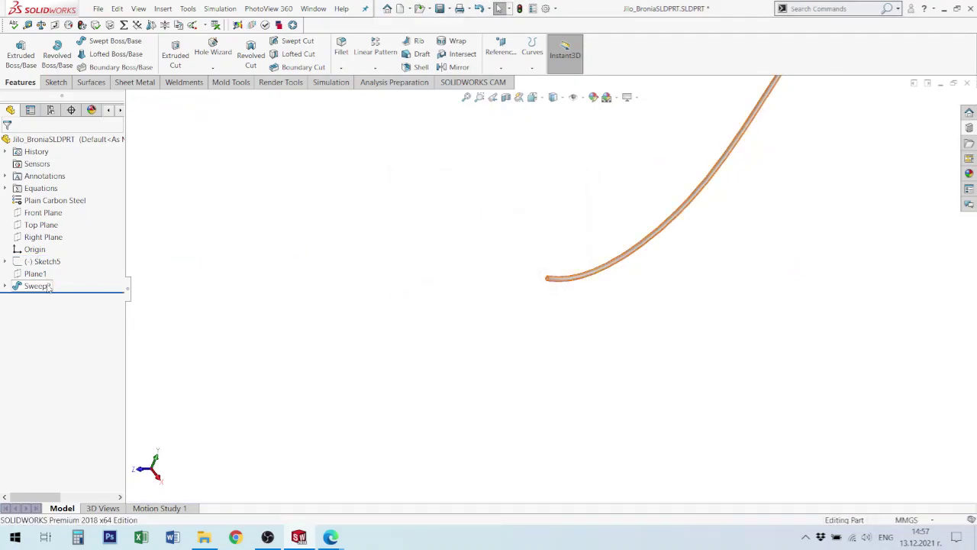
# - Assign Malleable Cast Iron as the housing's material and save the part
pyautogui.click(35, 286)
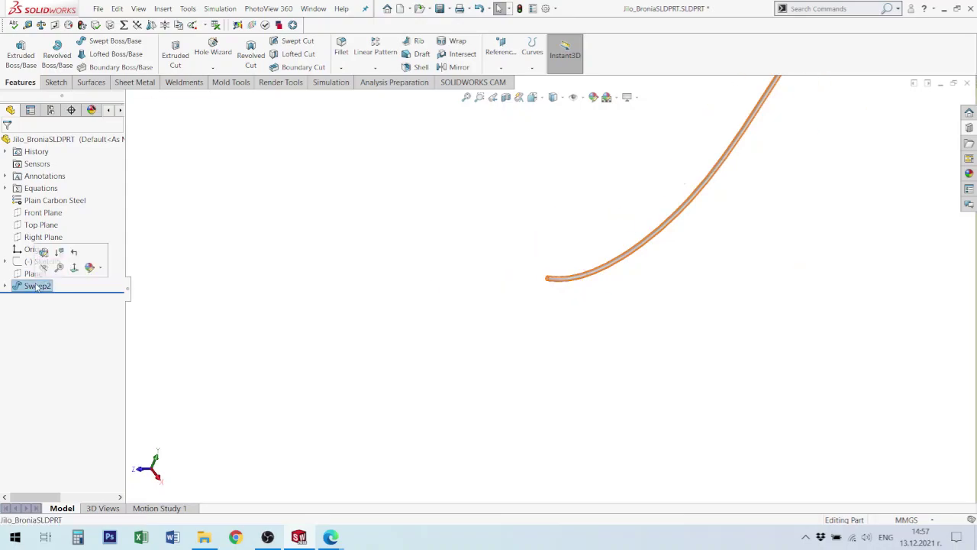
pyautogui.click(50, 201)
pyautogui.rightClick(49, 203)
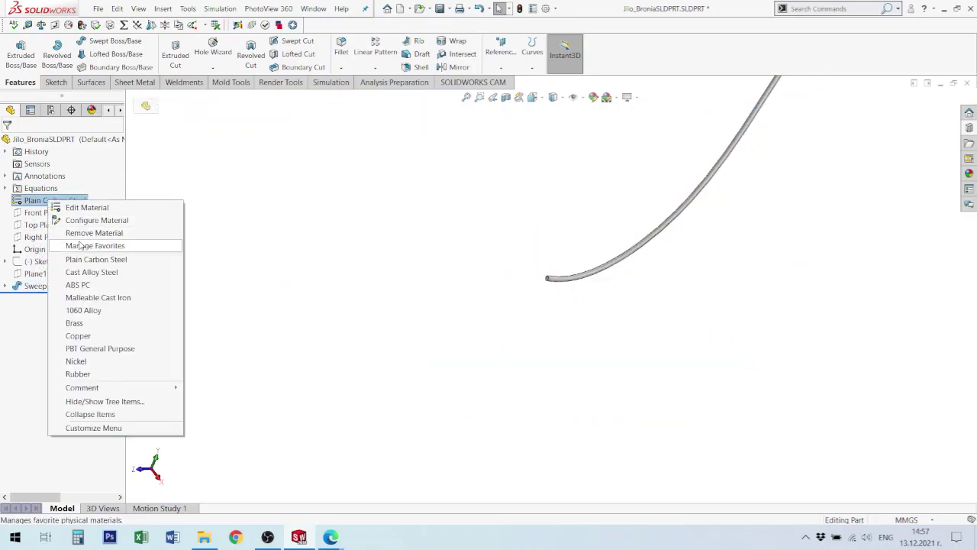
pyautogui.click(98, 297)
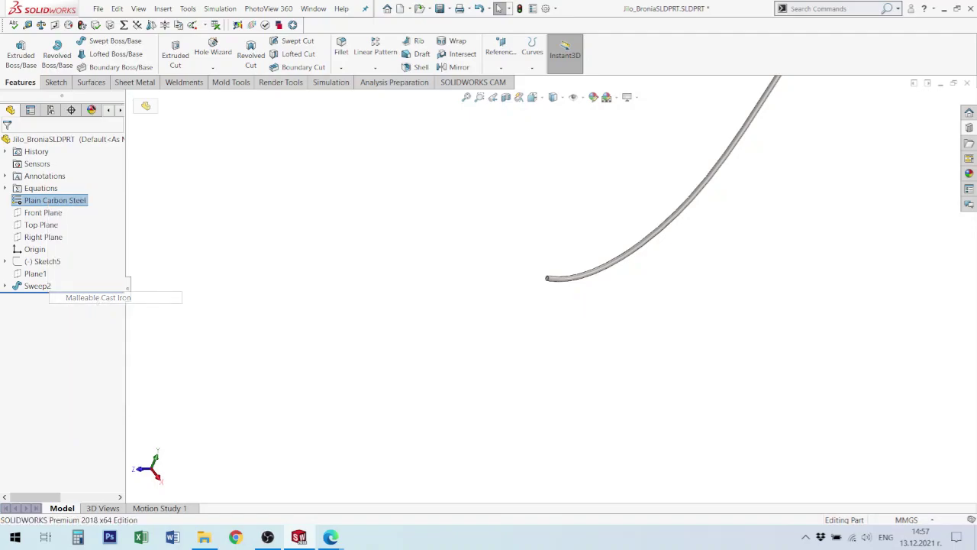
pyautogui.moveTo(662, 288); pyautogui.dragTo(676, 150, button='middle')
pyautogui.scroll(-2, 634, 154)
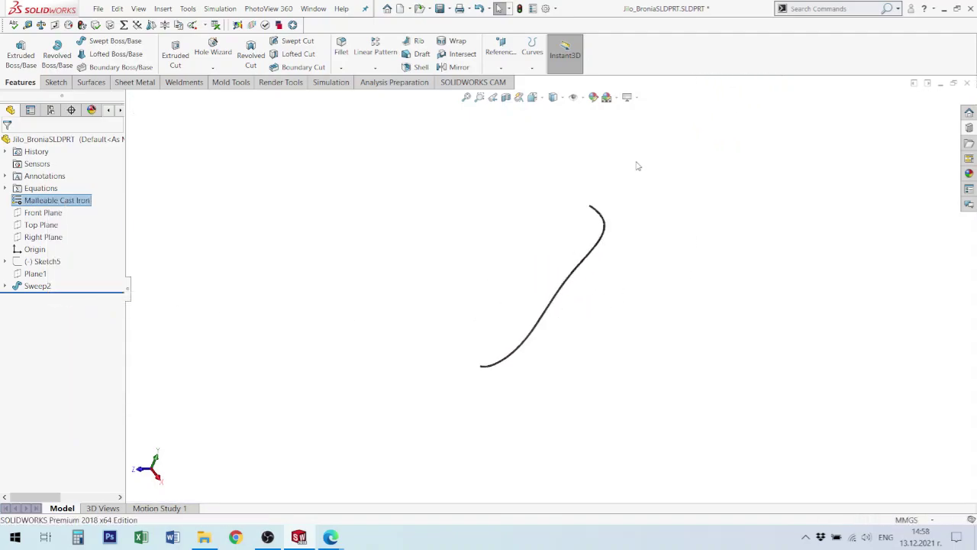
pyautogui.hotkey('ctrl', 's')
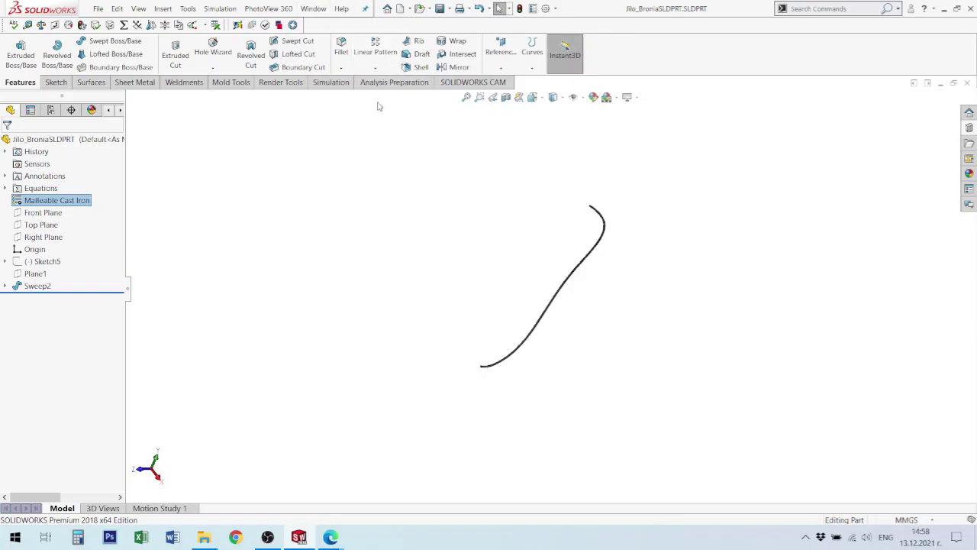
# - Make a new assembly from the housing part and place the part at the origin
pyautogui.click(409, 9)
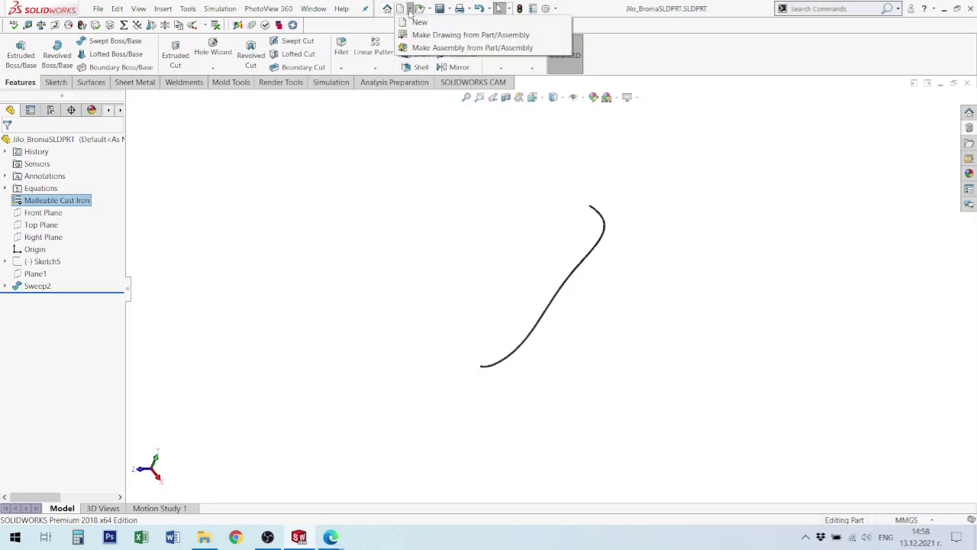
pyautogui.click(436, 48)
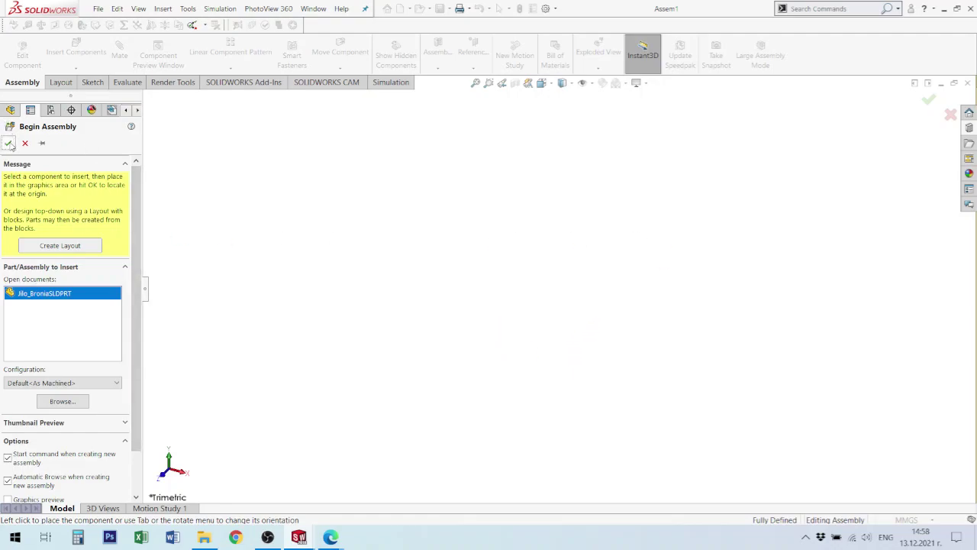
pyautogui.click(535, 333)
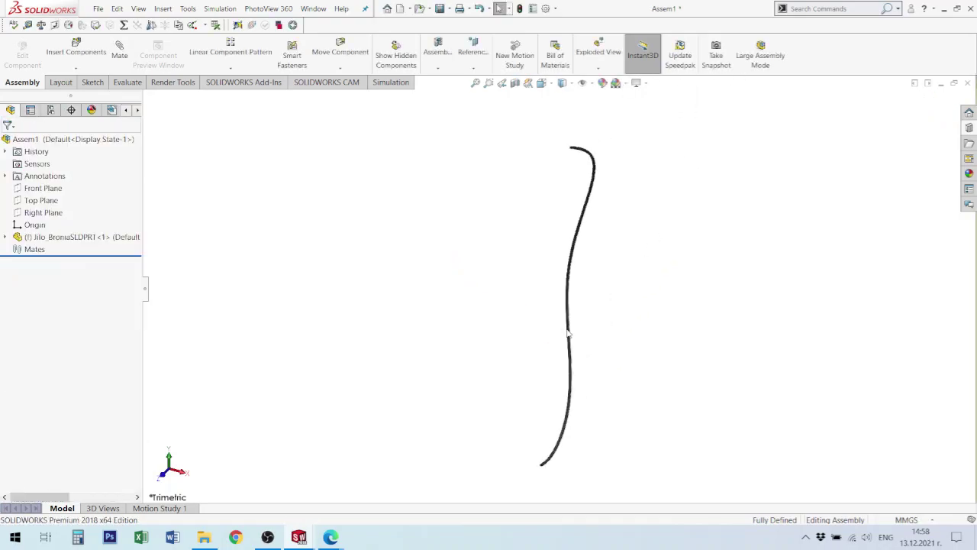
pyautogui.moveTo(568, 333); pyautogui.dragTo(491, 206, button='middle')
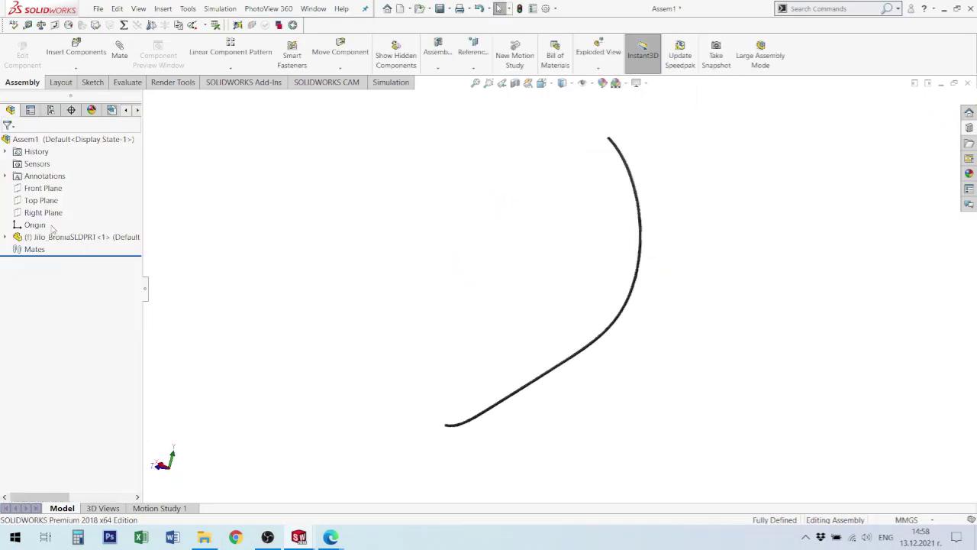
pyautogui.click(37, 189)
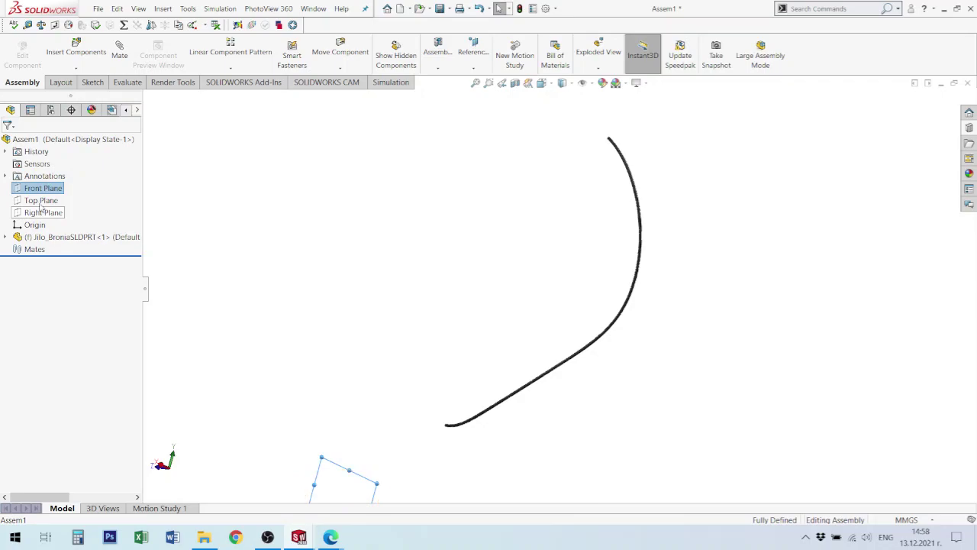
pyautogui.click(46, 214)
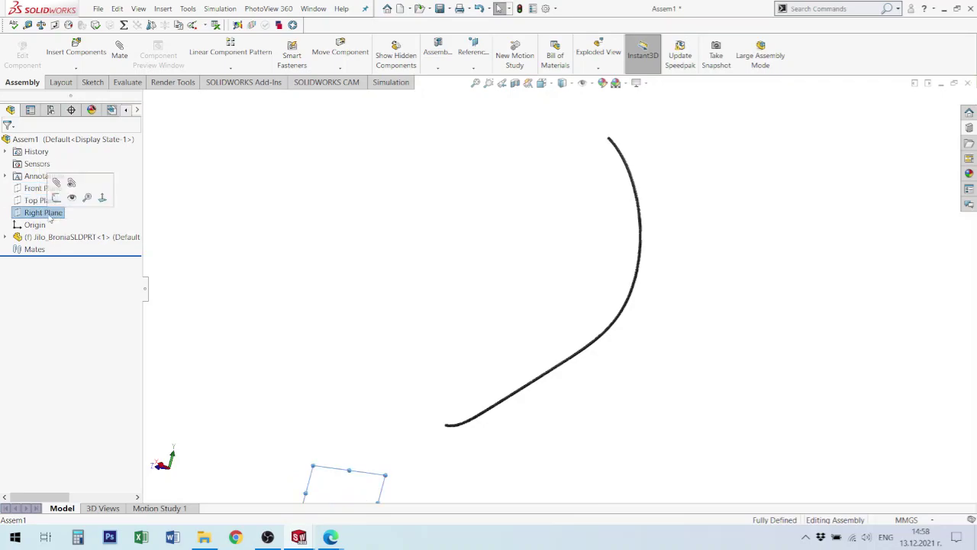
pyautogui.click(298, 280)
# - Insert the Jilo_Matal part into the assembly and place it at the origin
pyautogui.click(67, 53)
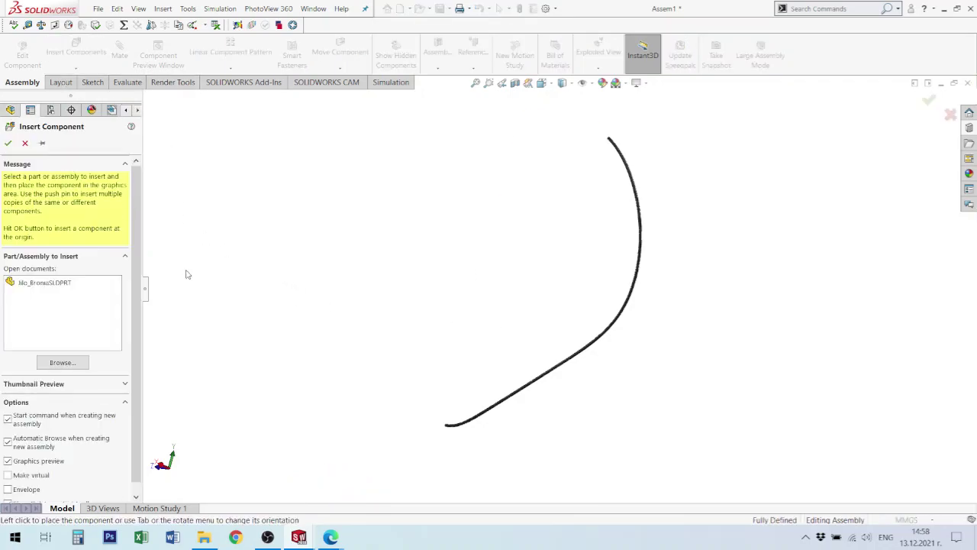
pyautogui.click(58, 367)
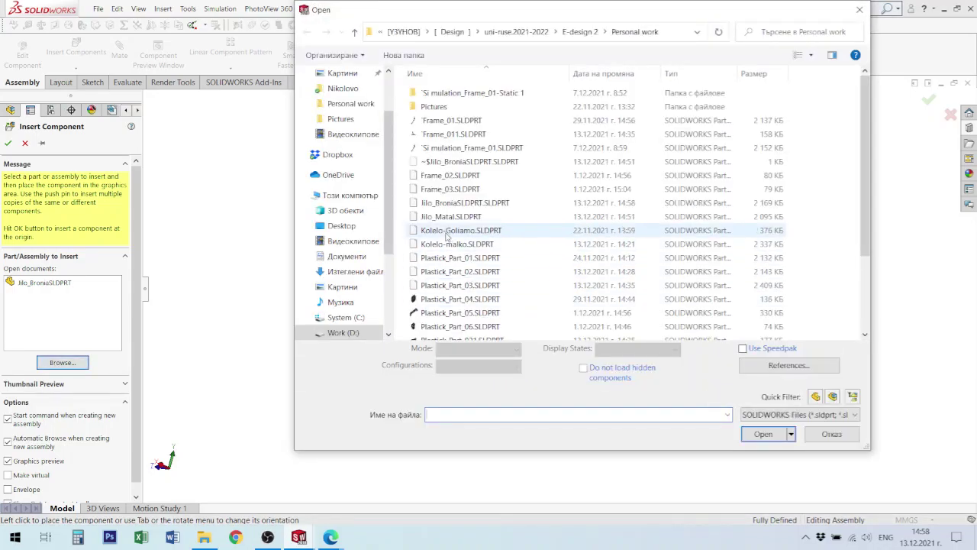
pyautogui.click(451, 216)
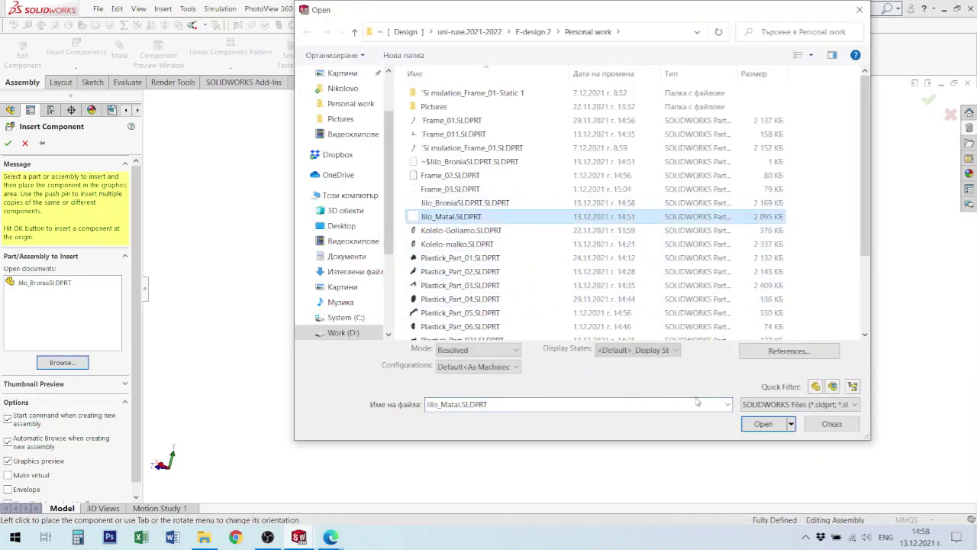
pyautogui.click(763, 427)
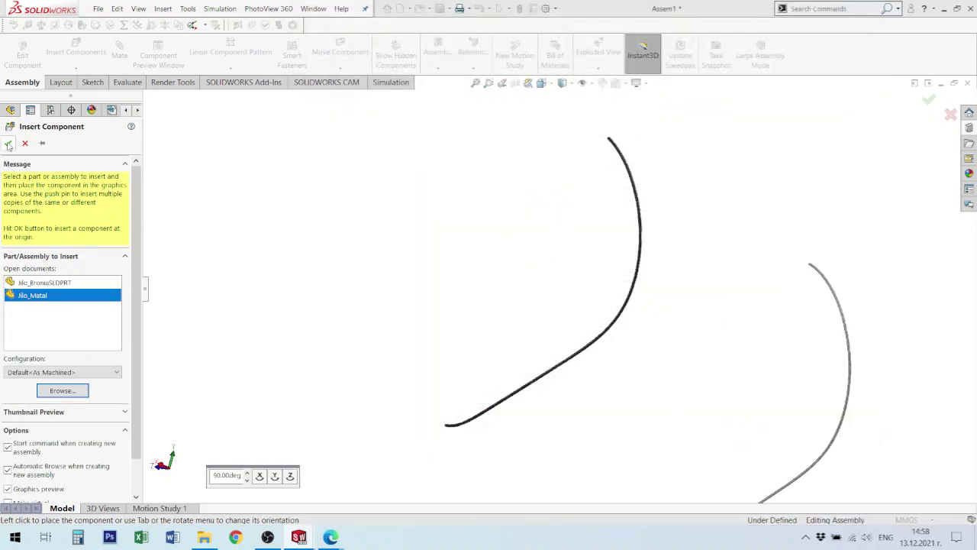
pyautogui.click(9, 145)
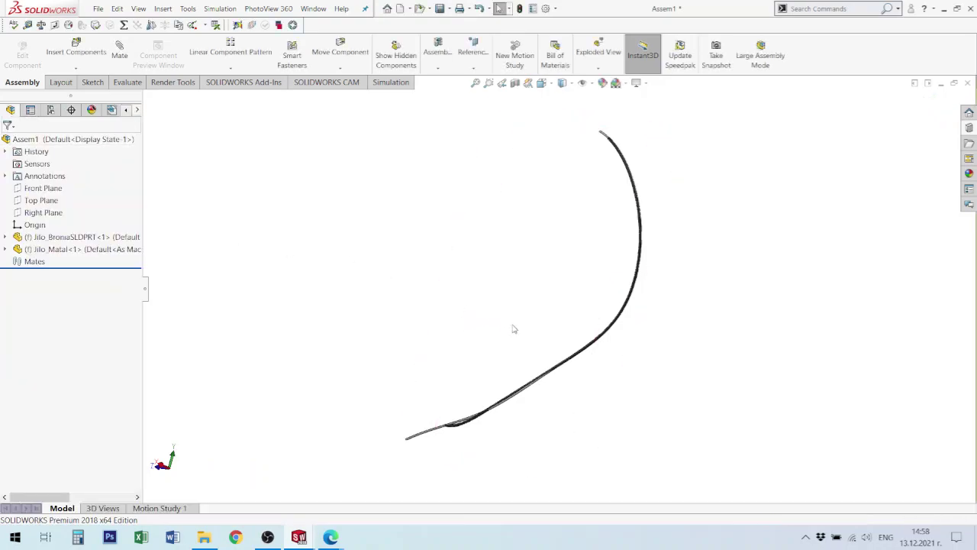
# - Examine how the metal cable runs relative to the black housing along their length, especially at the lower end
pyautogui.moveTo(514, 328); pyautogui.dragTo(552, 410, button='middle')
pyautogui.scroll(-3, 469, 436)
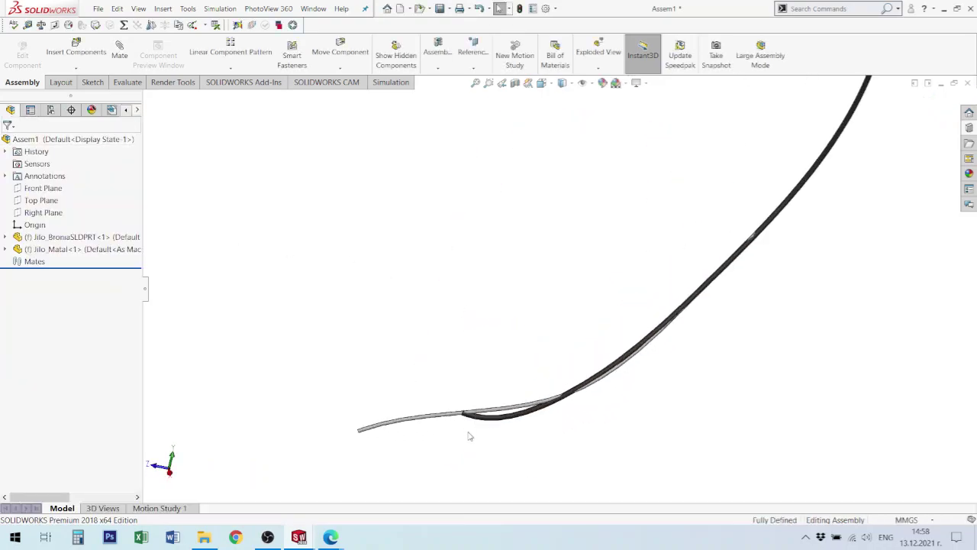
pyautogui.scroll(-4, 469, 436)
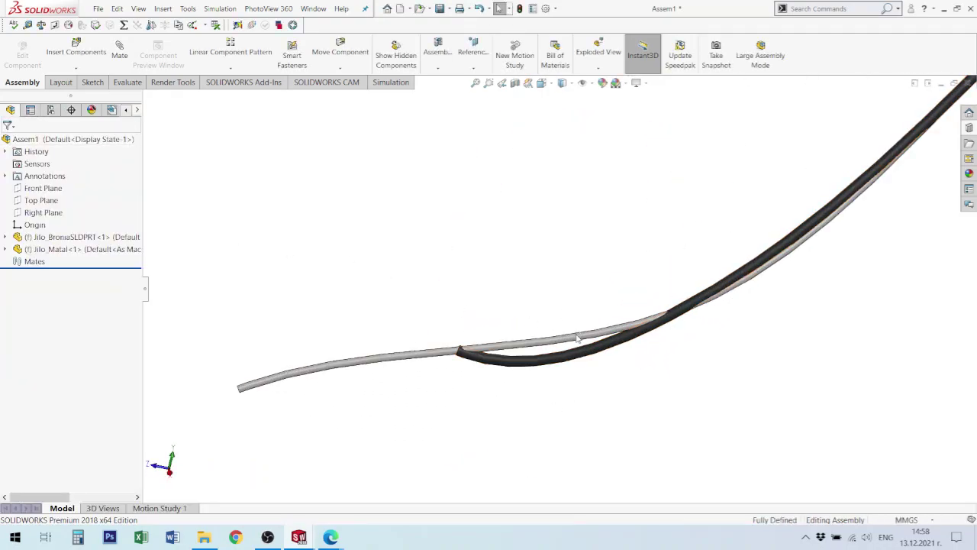
pyautogui.scroll(1, 688, 347)
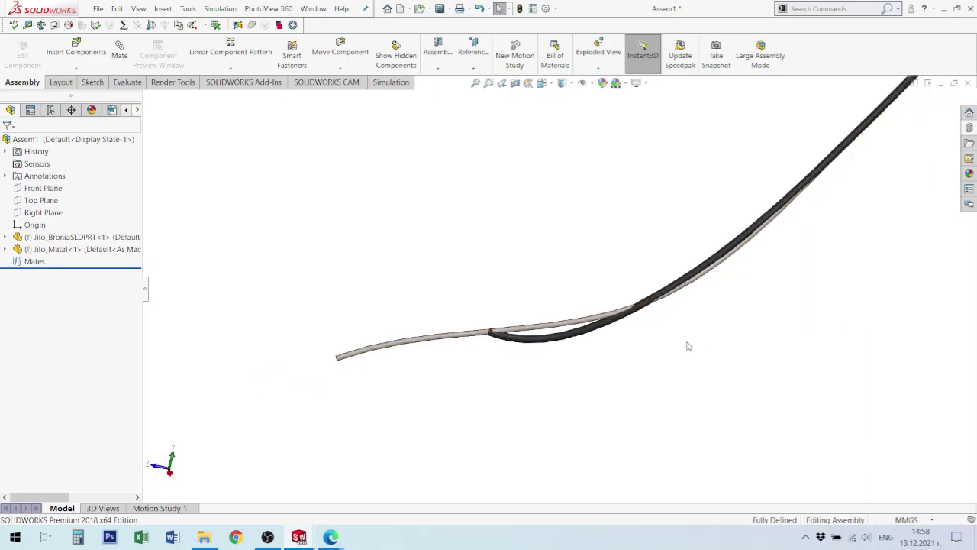
pyautogui.scroll(2, 745, 277)
pyautogui.scroll(1, 711, 175)
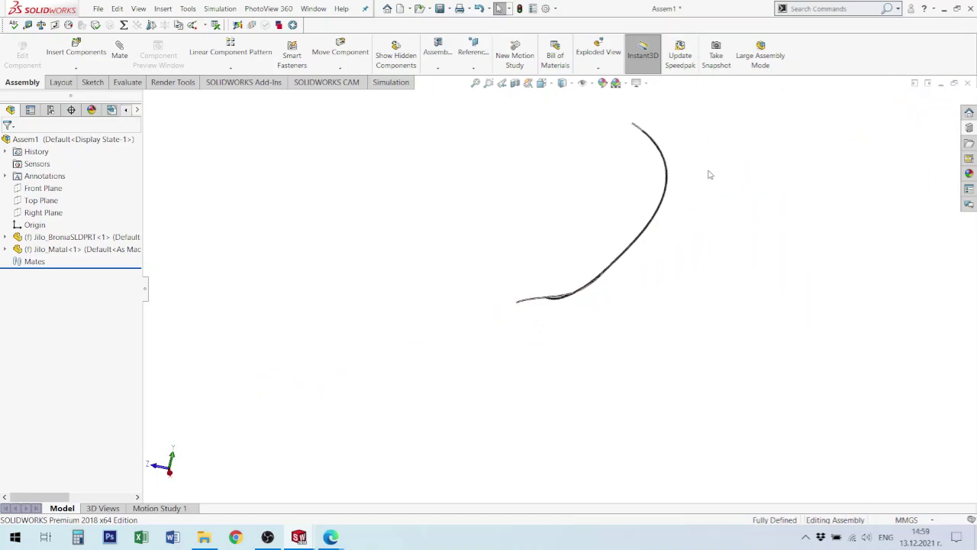
pyautogui.scroll(1, 601, 148)
pyautogui.scroll(-3, 689, 169)
pyautogui.moveTo(640, 156); pyautogui.dragTo(439, 443, button='middle')
pyautogui.moveTo(656, 389); pyautogui.dragTo(756, 275, button='middle')
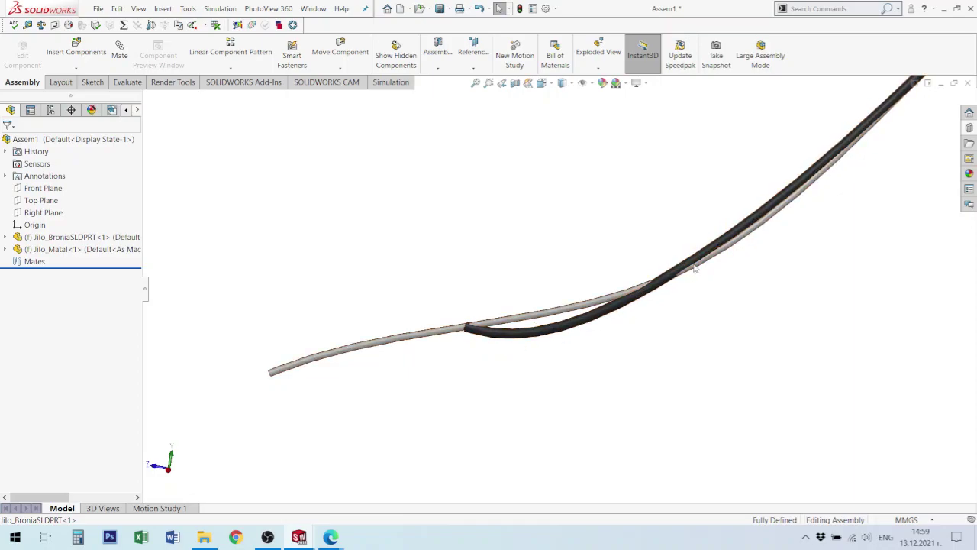
pyautogui.scroll(7, 711, 237)
pyautogui.scroll(-3, 706, 166)
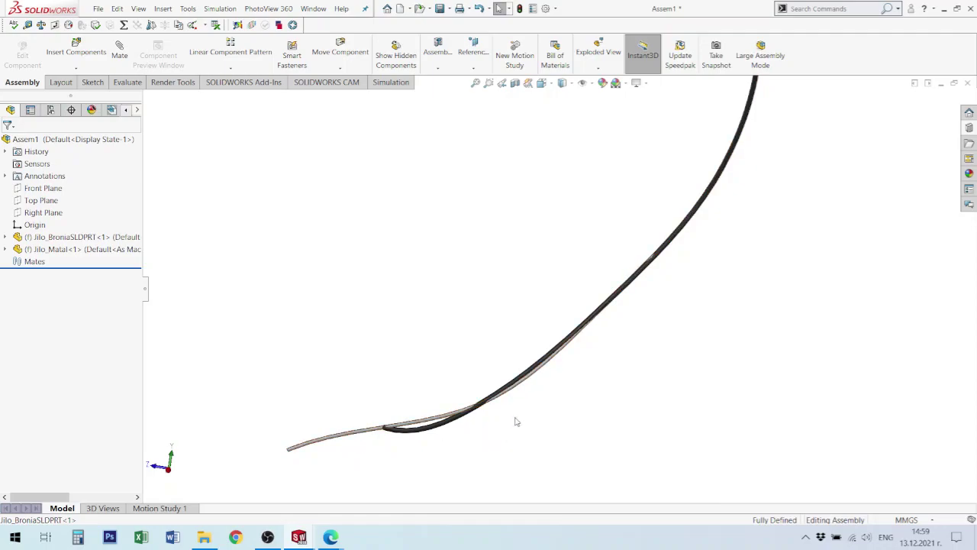
pyautogui.moveTo(515, 421); pyautogui.dragTo(598, 178, button='middle')
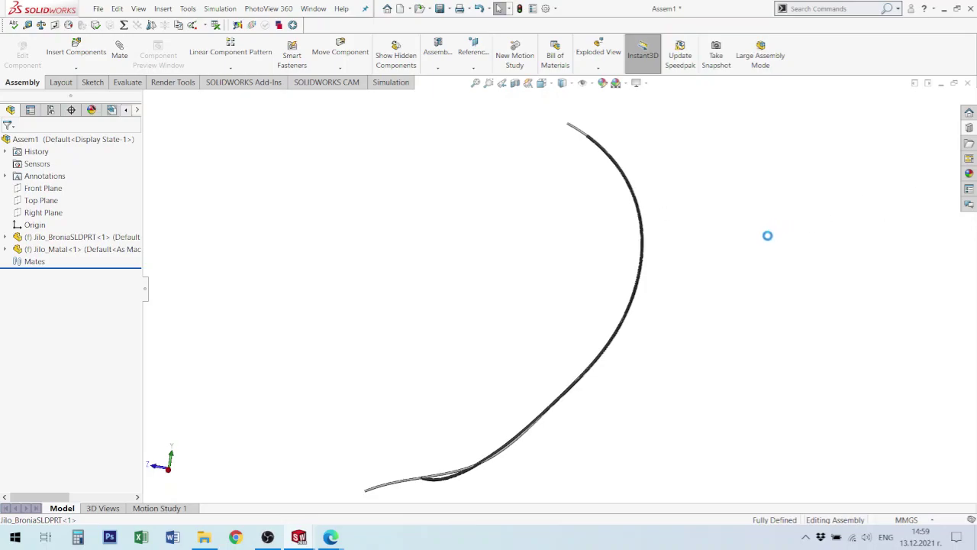
# - Save the new cable assembly as Jilo in the Personal work folder
pyautogui.hotkey('ctrl', 's')
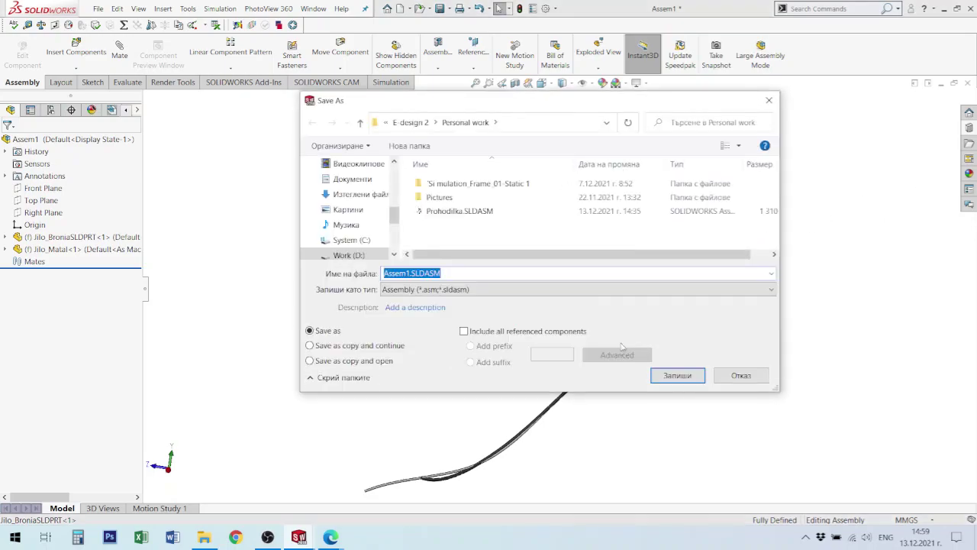
pyautogui.write('J')
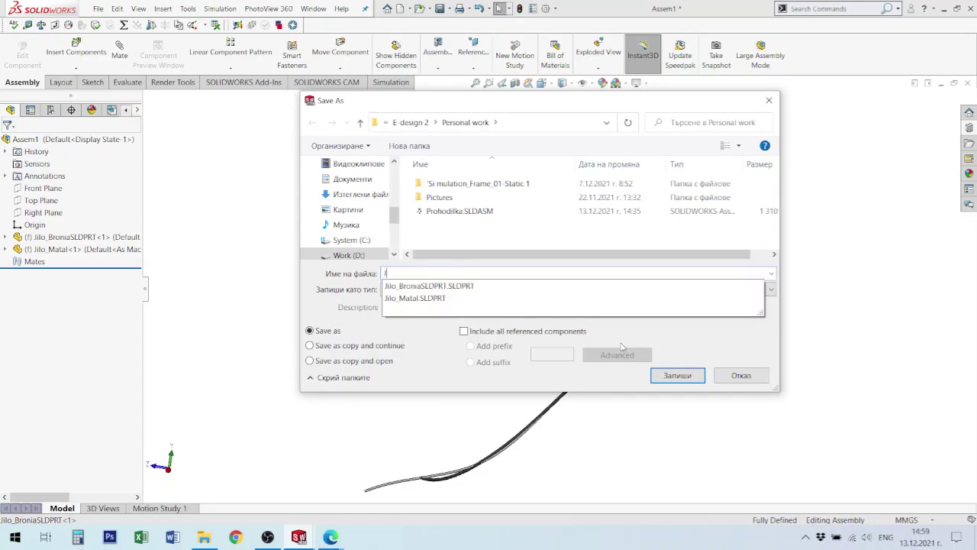
pyautogui.write('ilo')
pyautogui.press('Down')
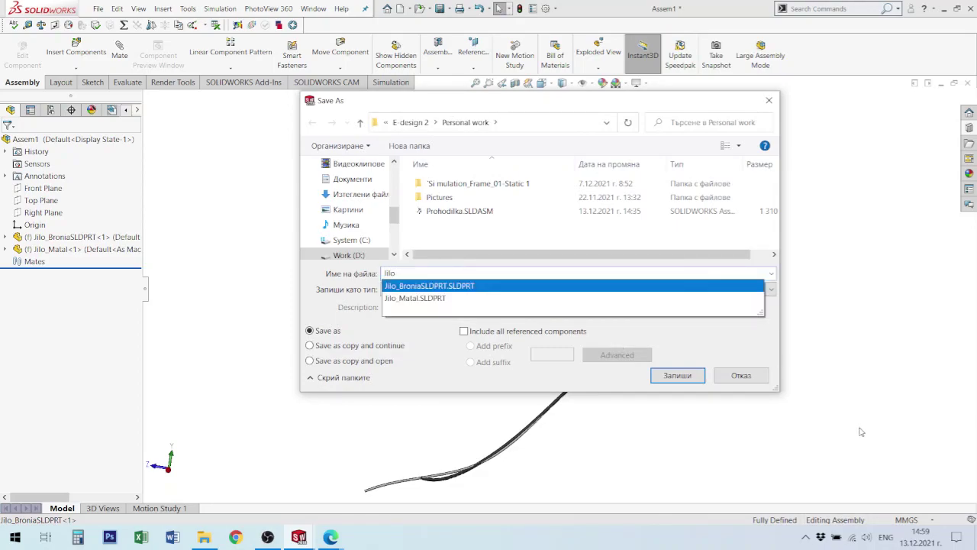
pyautogui.press('Return')
pyautogui.click(691, 371)
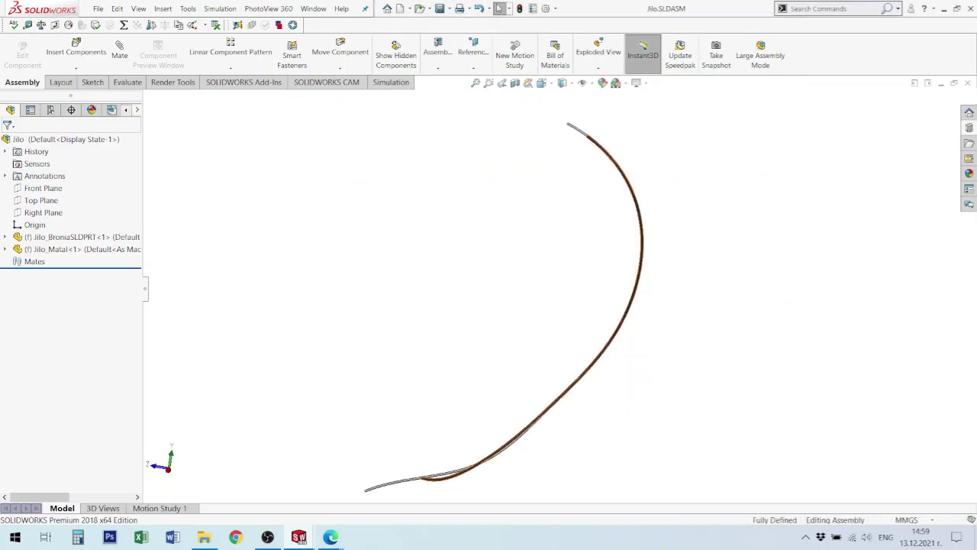
# - Open the recent Prohodilka assembly
pyautogui.scroll(-5, 460, 460)
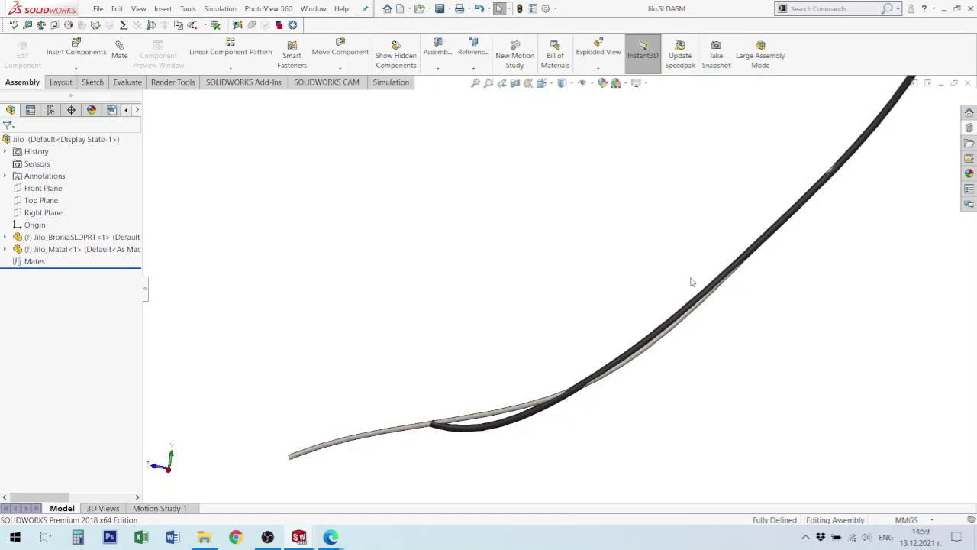
pyautogui.scroll(2, 596, 301)
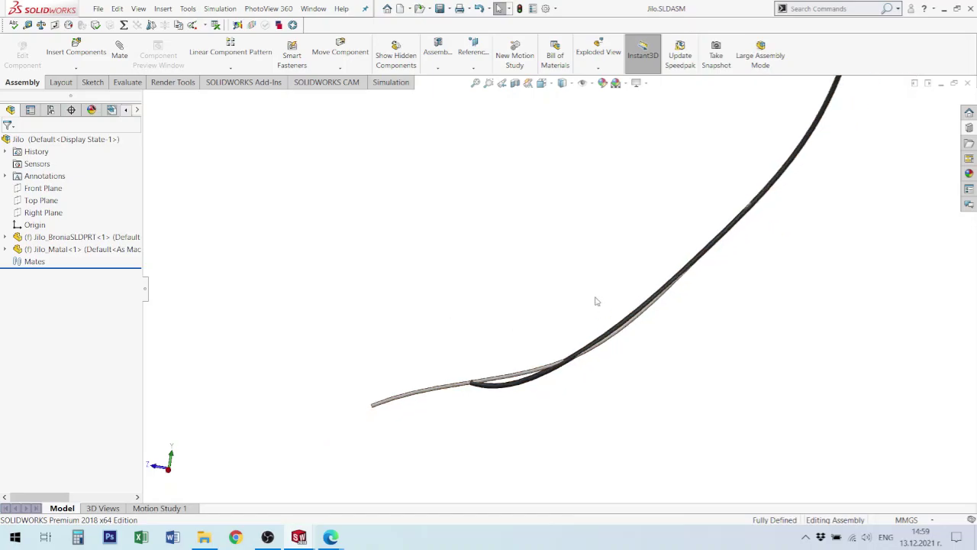
pyautogui.scroll(4, 593, 239)
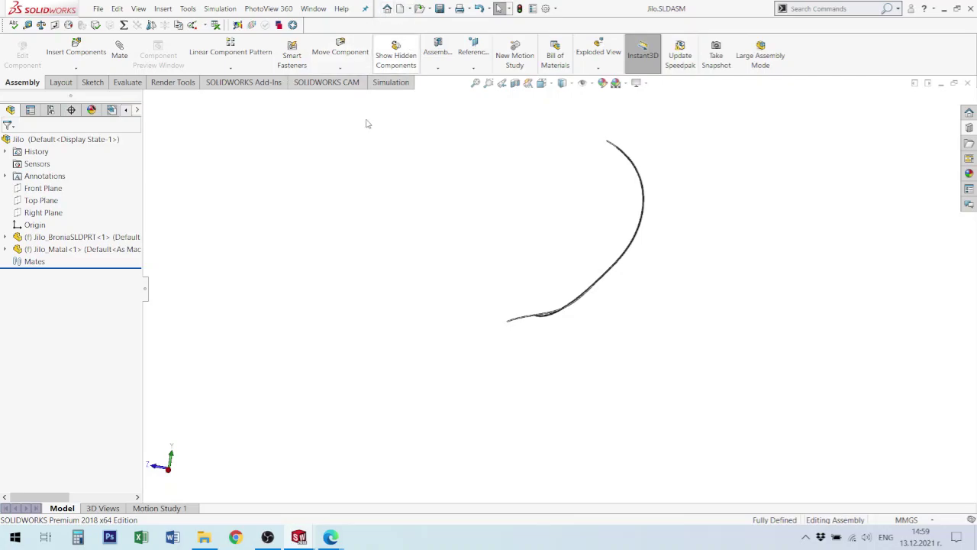
pyautogui.press('r')
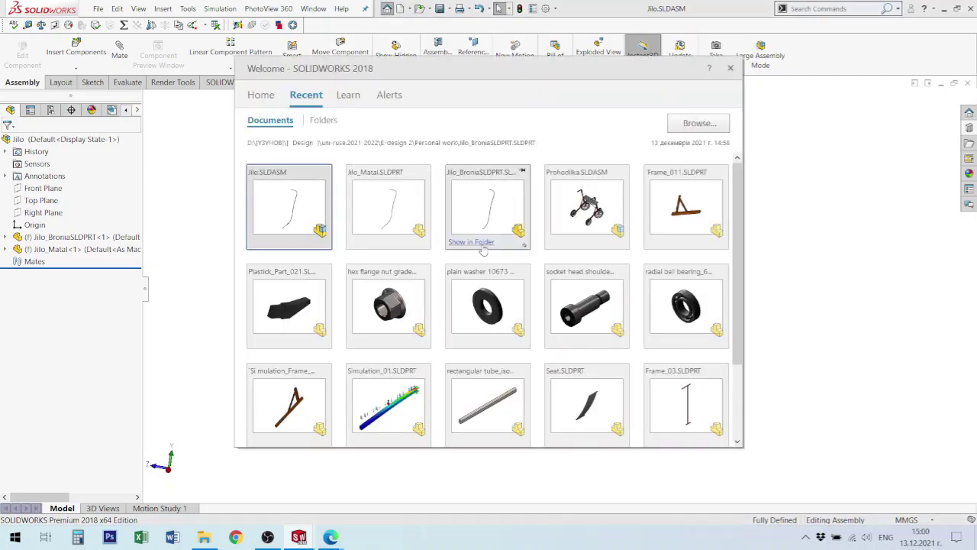
pyautogui.click(587, 206)
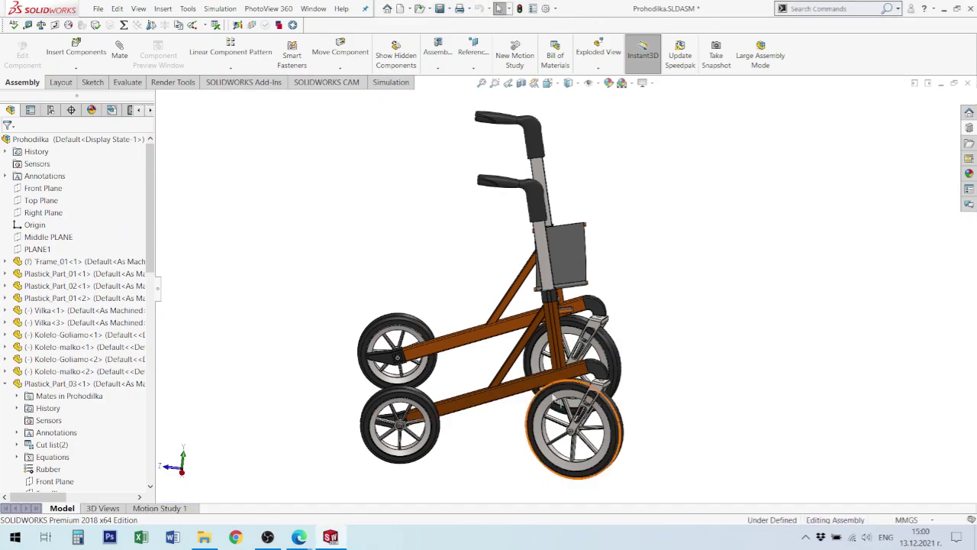
# - Collapse Plastick_Part_03 in the tree and insert the Jilo cable assembly at the origin of the walker assembly
pyautogui.moveTo(458, 399); pyautogui.dragTo(573, 395, button='middle')
pyautogui.scroll(-5, 576, 395)
pyautogui.scroll(3, 576, 395)
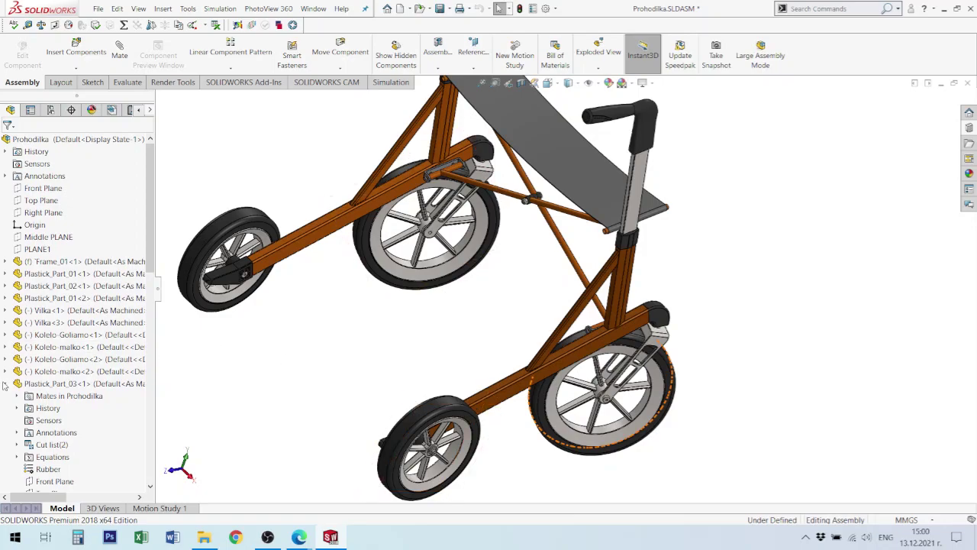
pyautogui.click(6, 384)
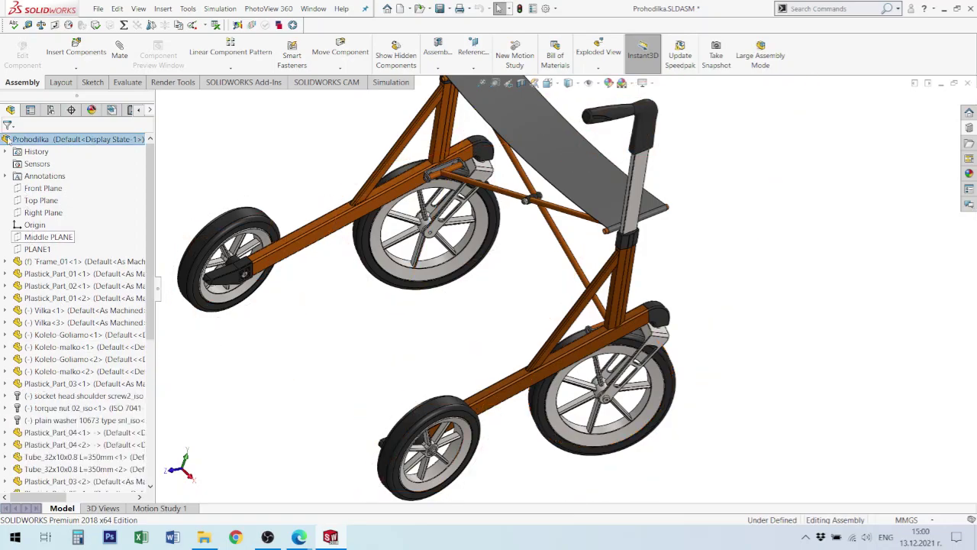
pyautogui.click(76, 49)
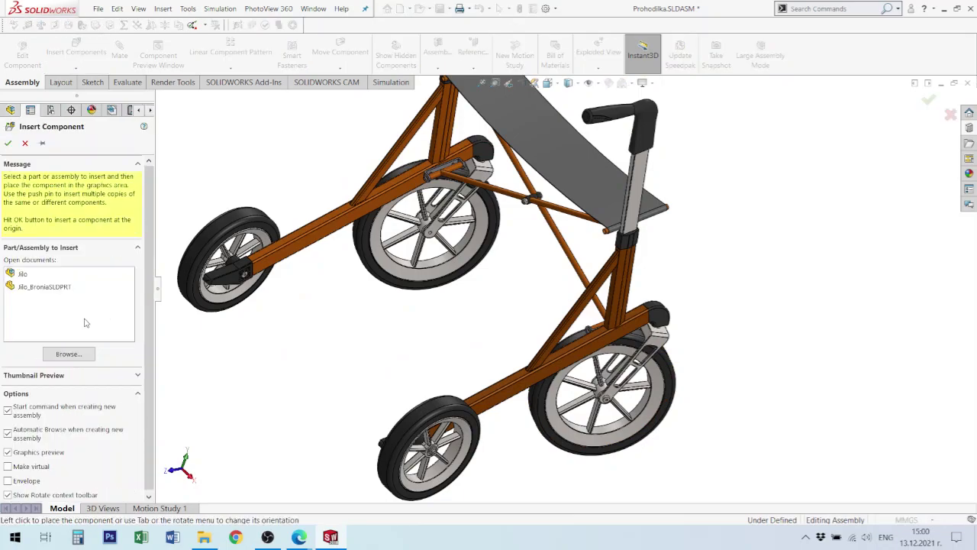
pyautogui.click(22, 274)
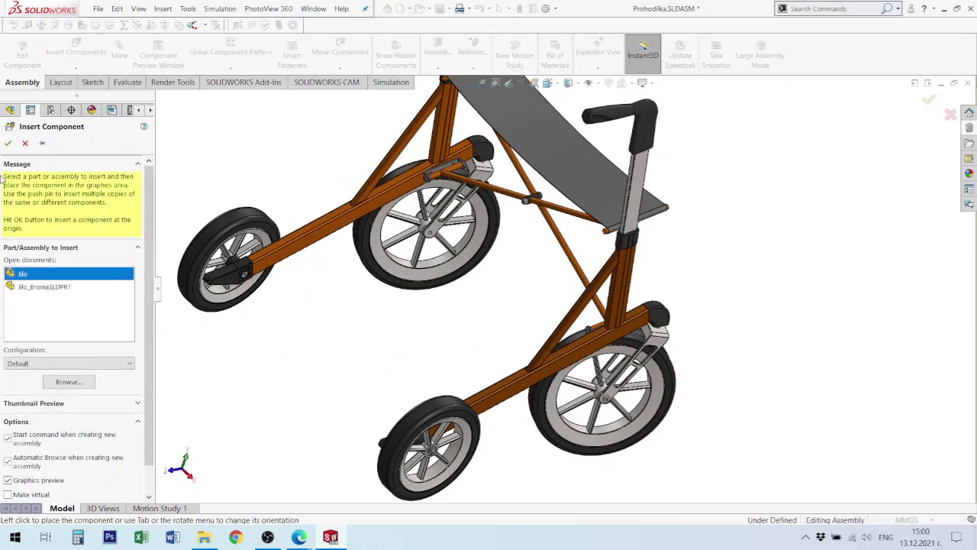
pyautogui.click(9, 144)
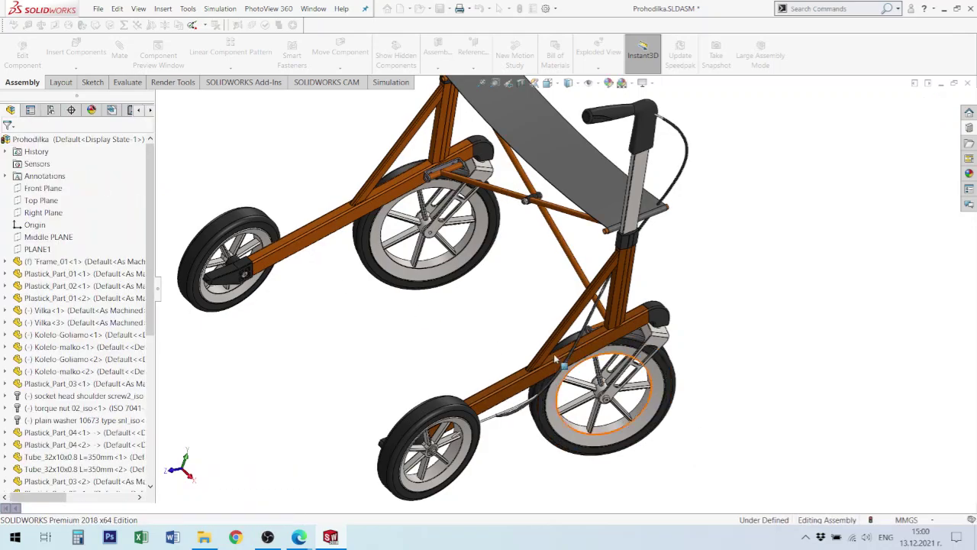
# - Measure the distance between the metal cable's face near the rear wheel and the adjacent side face of the frame beam
pyautogui.moveTo(553, 354); pyautogui.dragTo(491, 371, button='middle')
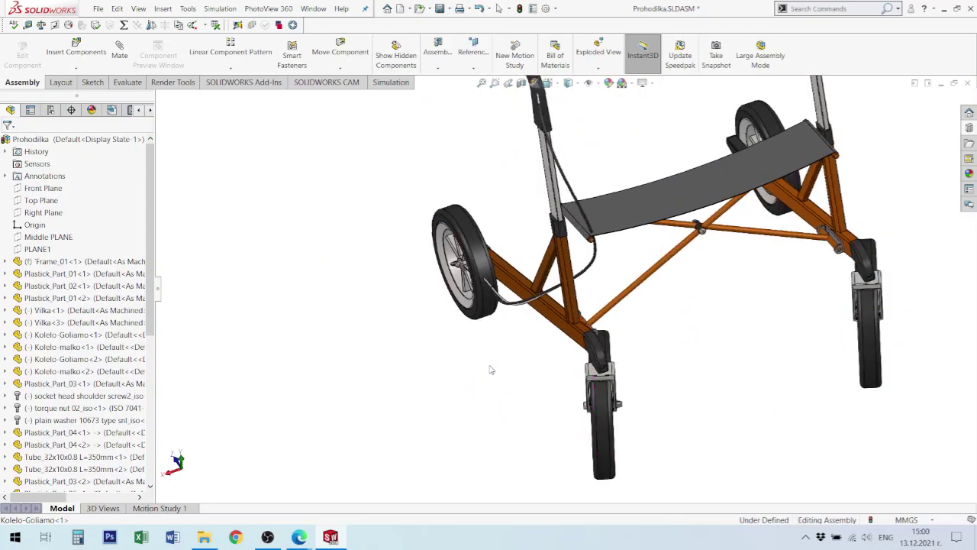
pyautogui.scroll(-4, 535, 294)
pyautogui.moveTo(527, 295); pyautogui.dragTo(533, 350, button='middle')
pyautogui.scroll(-6, 532, 350)
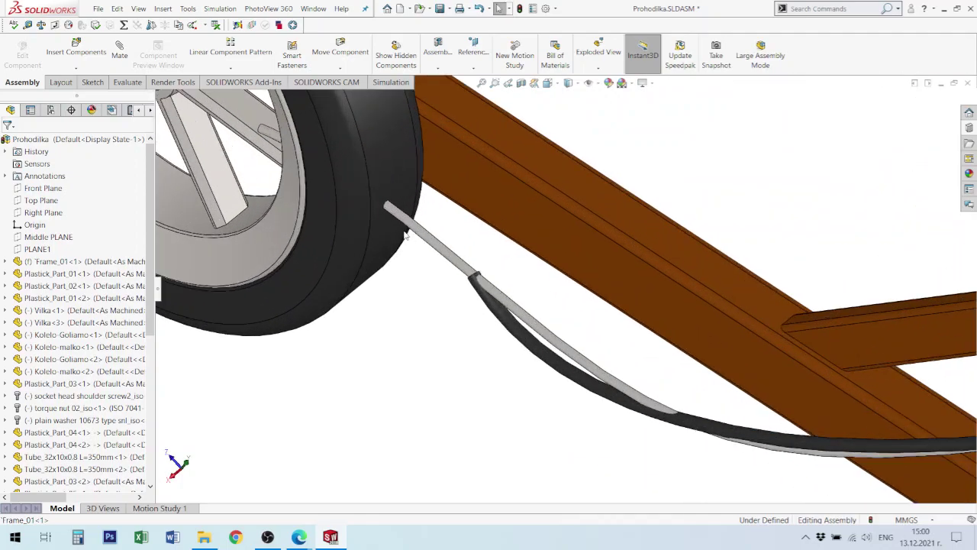
pyautogui.moveTo(404, 236)
pyautogui.mouseDown(button='middle')
pyautogui.moveTo(375, 246)
pyautogui.moveTo(393, 247)
pyautogui.mouseUp(button='middle')
pyautogui.click(392, 247)
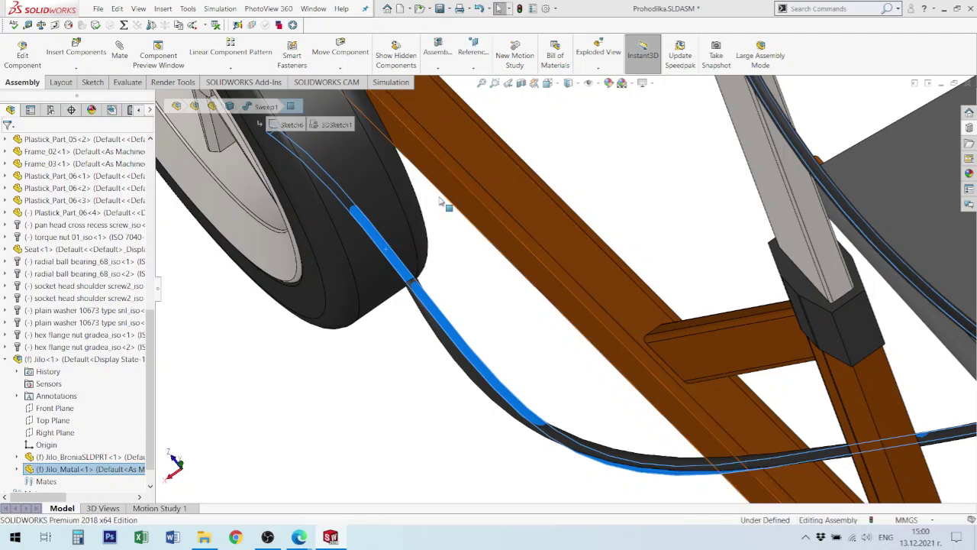
pyautogui.keyDown('ctrl'); pyautogui.click(472, 217); pyautogui.keyUp('ctrl')
pyautogui.press('m')
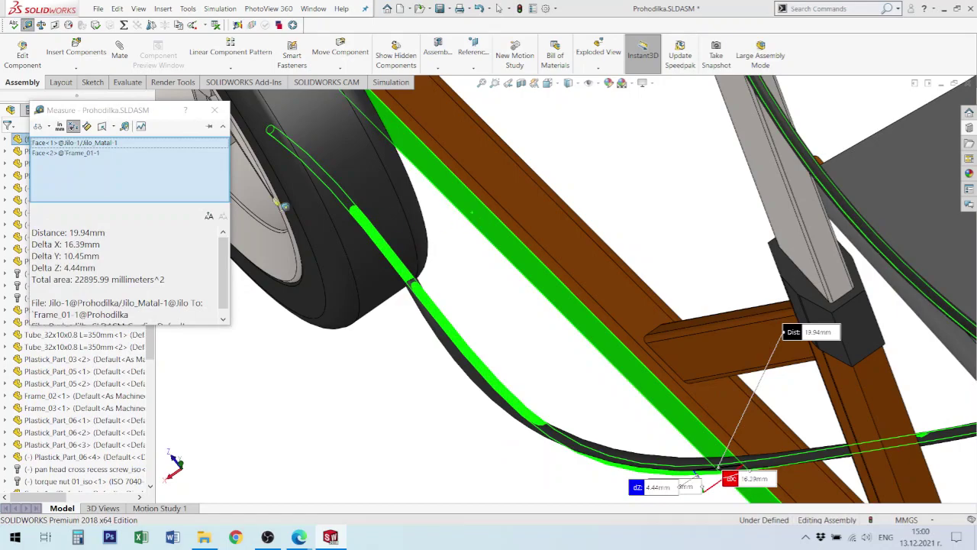
pyautogui.press('Escape')
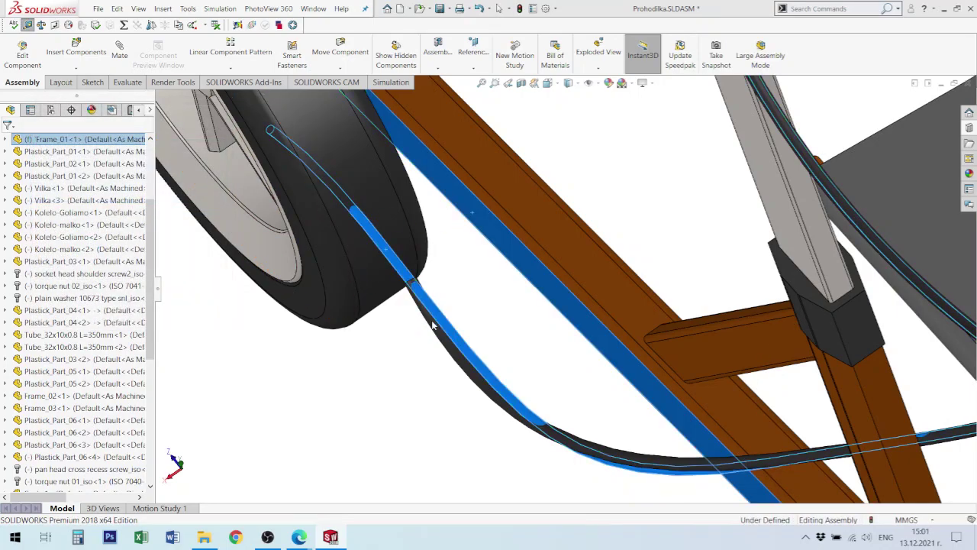
pyautogui.press('Escape')
# - Inspect the cable's route around the frame, seat and rear wheel from several angles
pyautogui.scroll(5, 432, 323)
pyautogui.moveTo(529, 321); pyautogui.dragTo(641, 247, button='middle')
pyautogui.scroll(2, 641, 247)
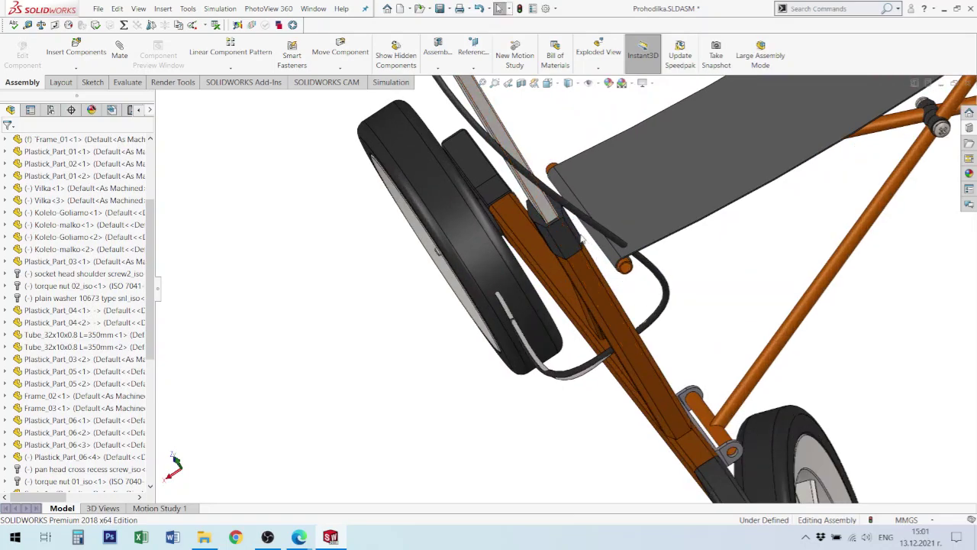
pyautogui.moveTo(565, 250); pyautogui.dragTo(645, 241, button='middle')
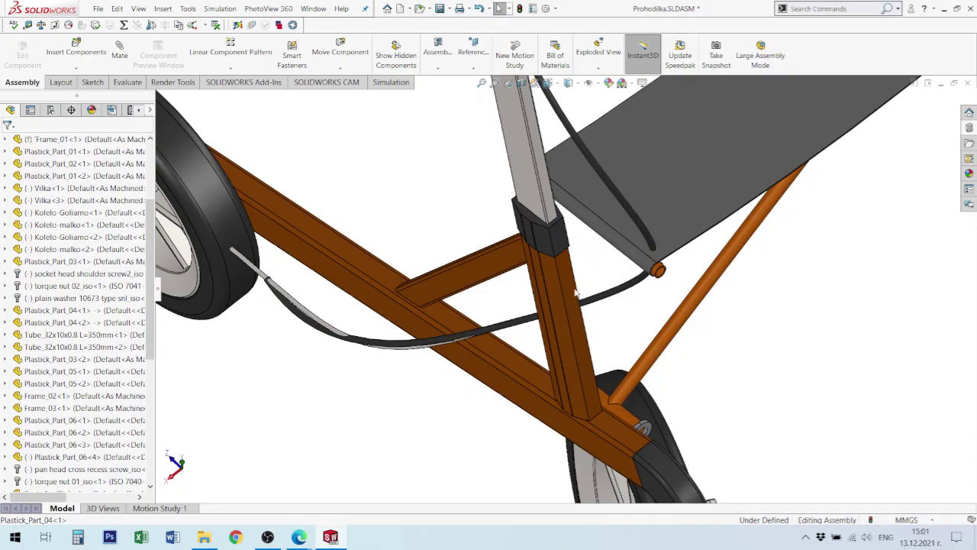
pyautogui.moveTo(547, 287); pyautogui.dragTo(609, 294, button='middle')
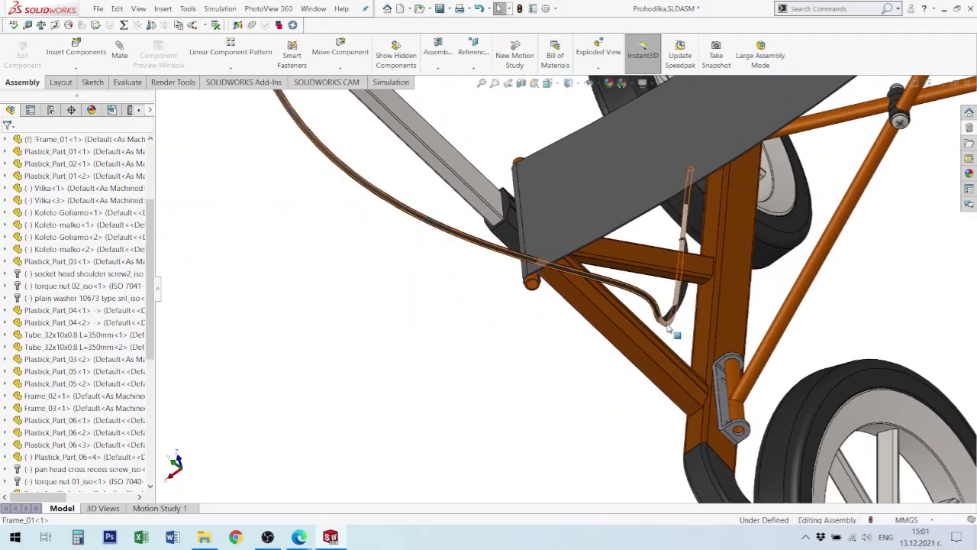
pyautogui.moveTo(601, 272); pyautogui.dragTo(646, 270, button='middle')
pyautogui.scroll(4, 606, 308)
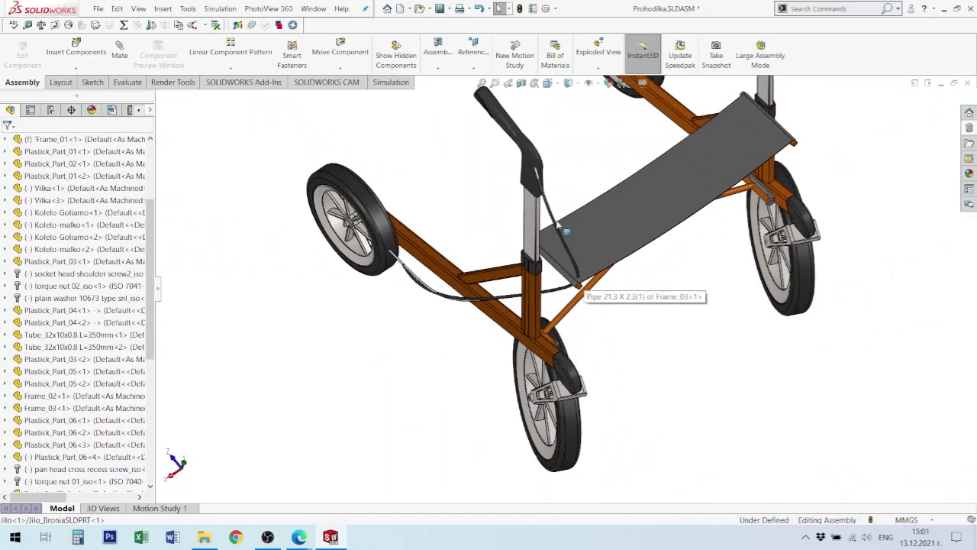